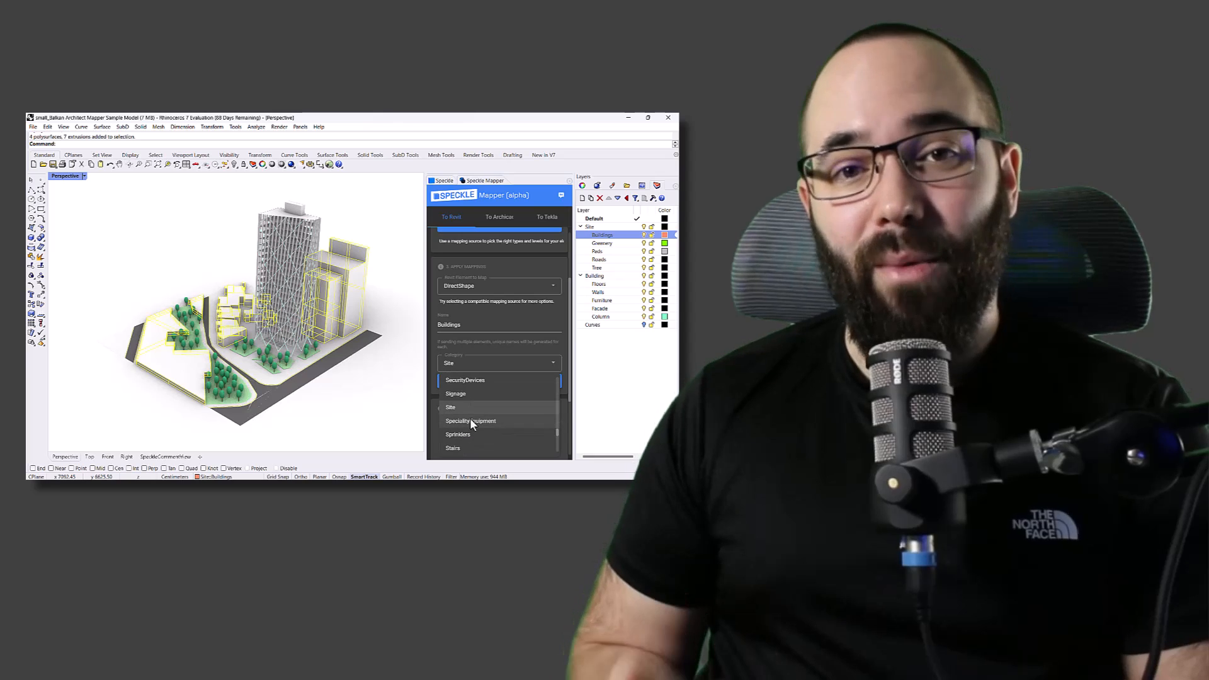
Set the category of the Buildings DirectShape mapping to Site and apply it to the selected elements
{"action": "left_click", "coordinate": [453, 410]}
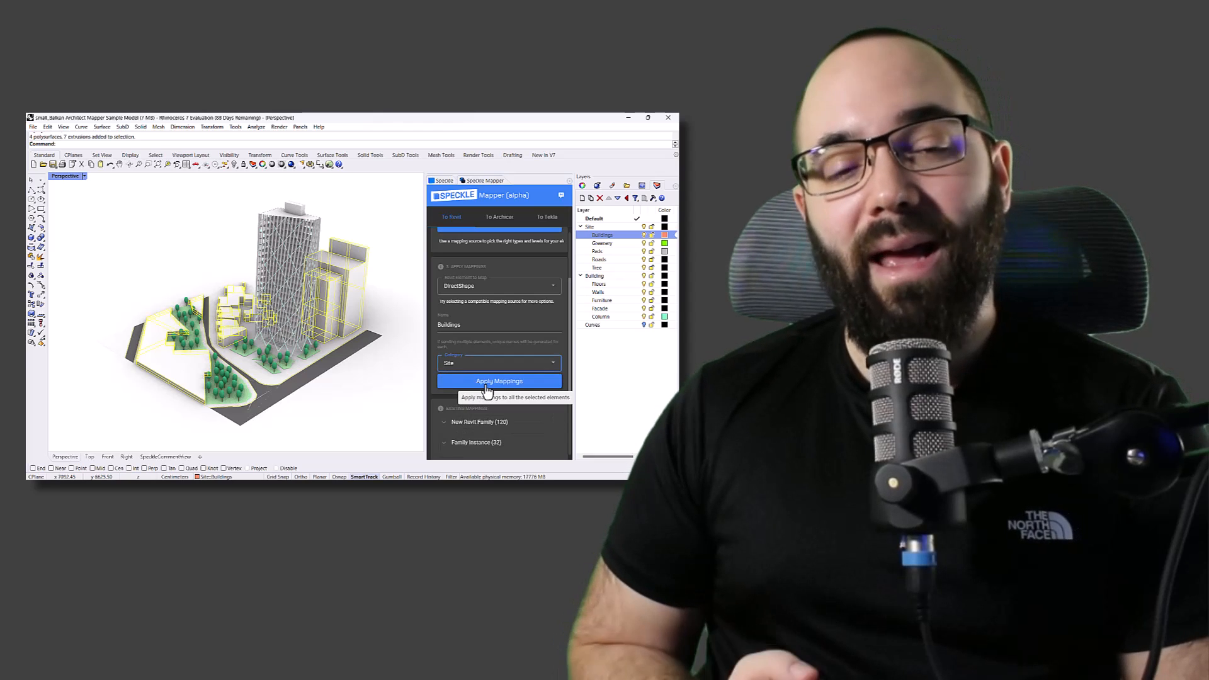
{"action": "left_click", "coordinate": [463, 382]}
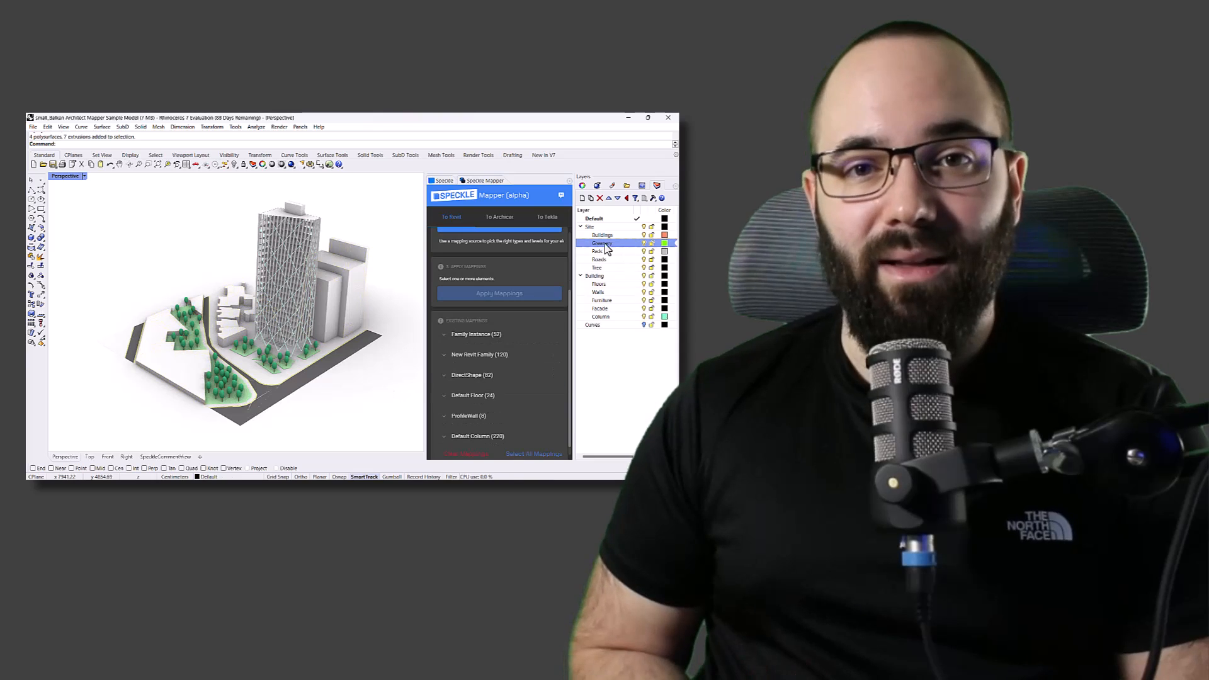
Select all objects on the Greenery layer for a DirectShape mapping in the Topography category
{"action": "right_click", "coordinate": [595, 243]}
{"action": "left_click", "coordinate": [609, 370]}
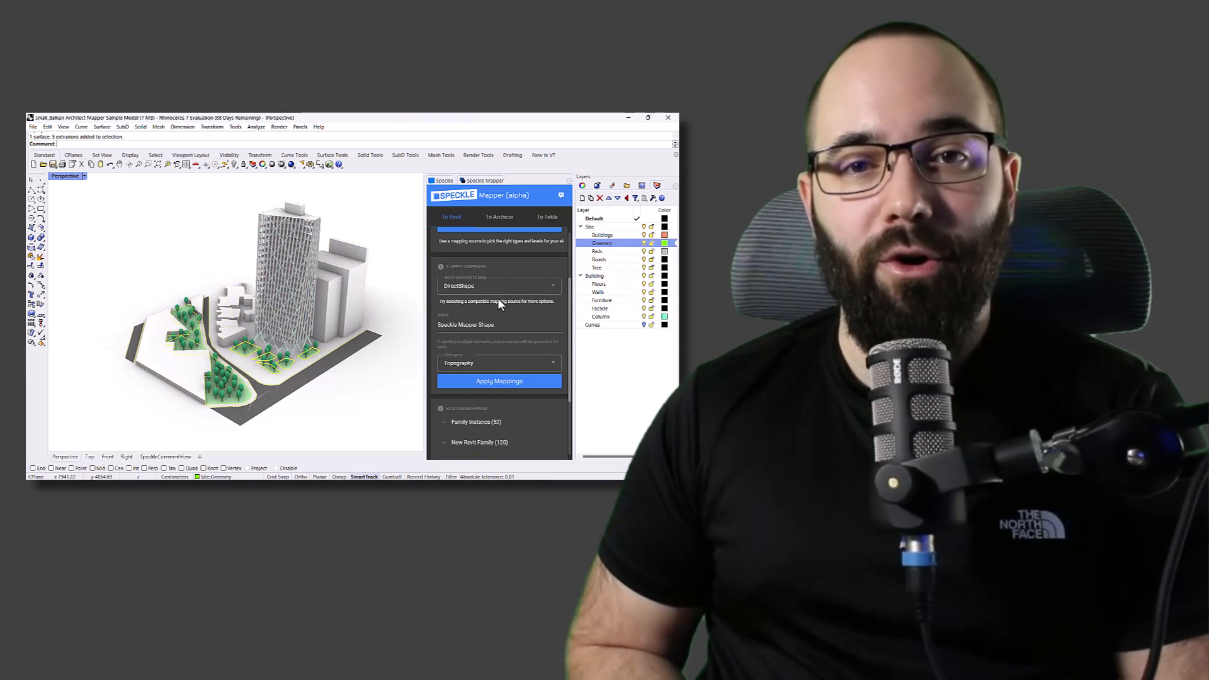
{"action": "left_click", "coordinate": [422, 348]}
Apply the Revit mapping to the objects on the Pads layer and select the objects on the Roads layer
{"action": "right_click", "coordinate": [597, 252]}
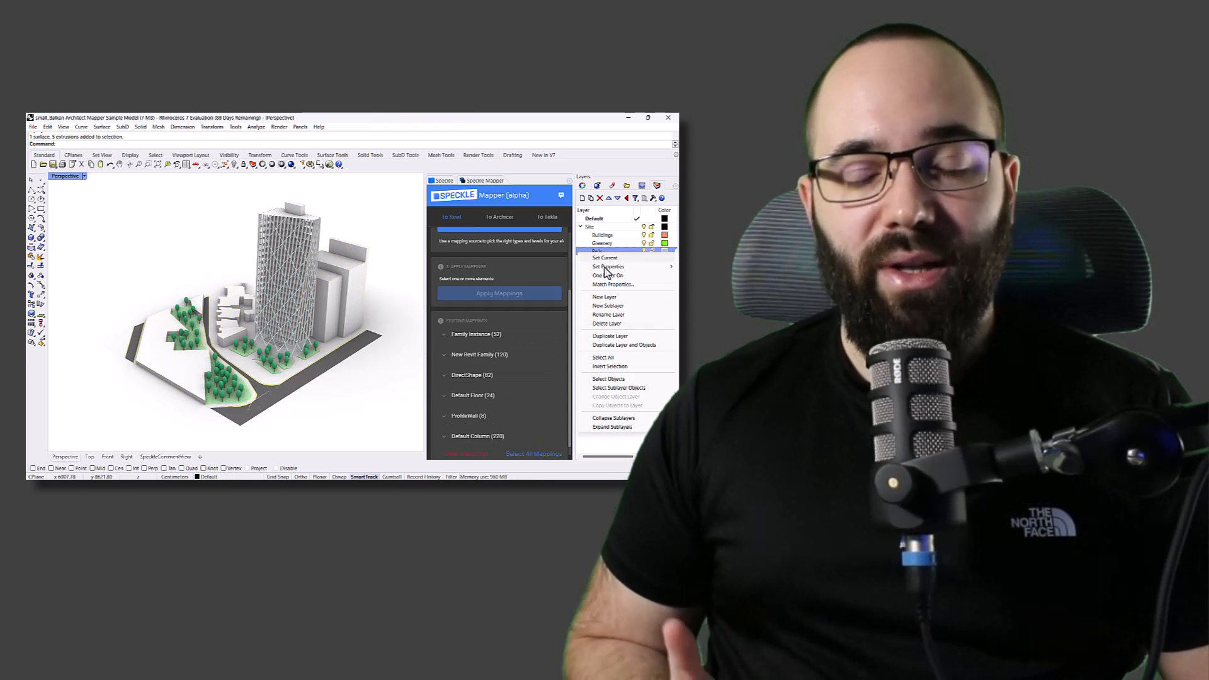
{"action": "left_click", "coordinate": [606, 379]}
{"action": "left_click", "coordinate": [500, 382]}
{"action": "right_click", "coordinate": [599, 259]}
{"action": "left_click", "coordinate": [617, 392]}
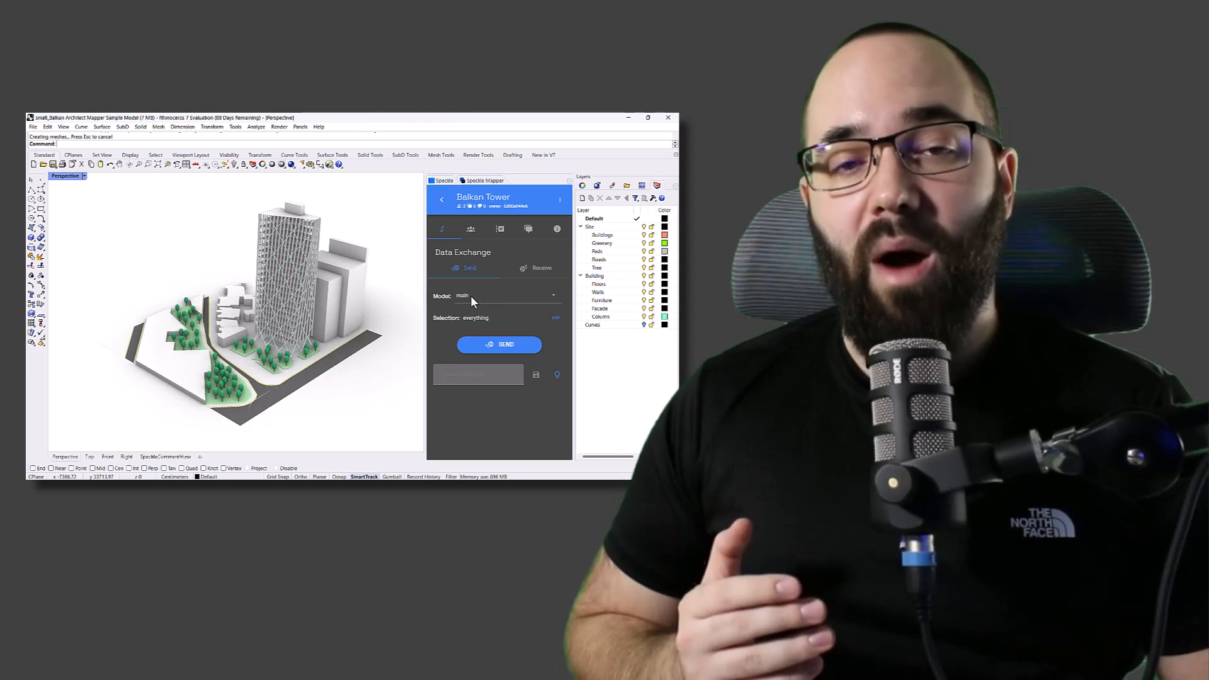
Choose the site model as the target for sending in the Balkan Tower project and define the selection
{"action": "left_click", "coordinate": [472, 297]}
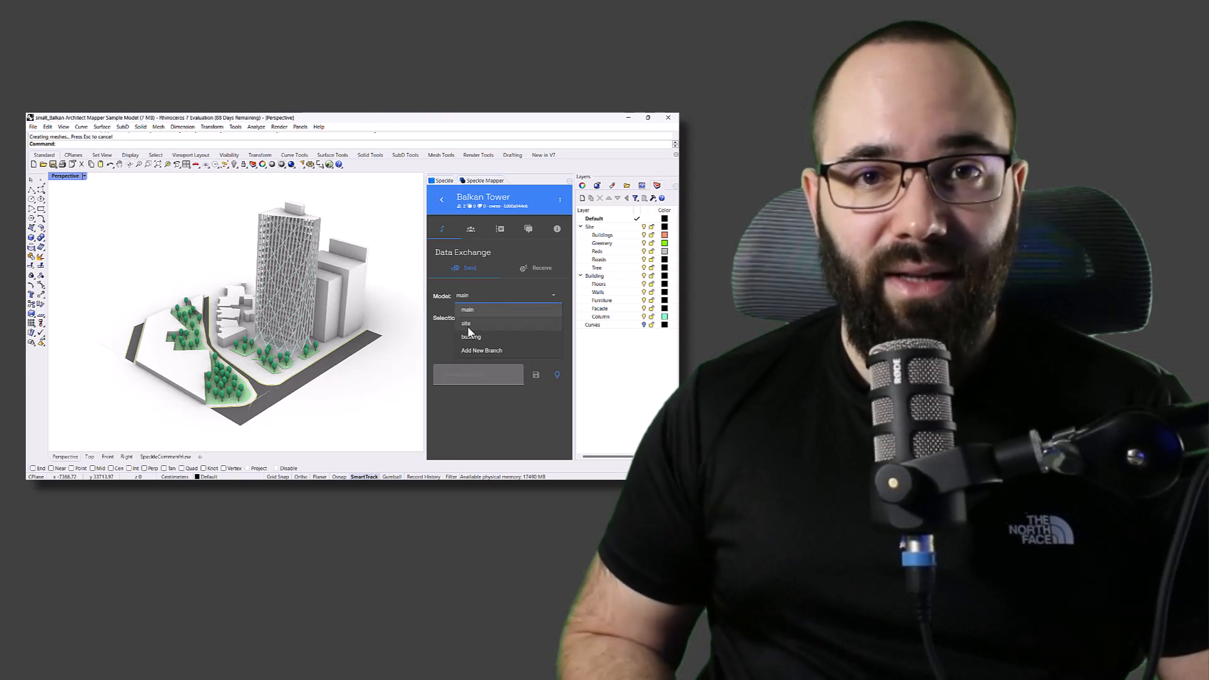
{"action": "left_click", "coordinate": [468, 325]}
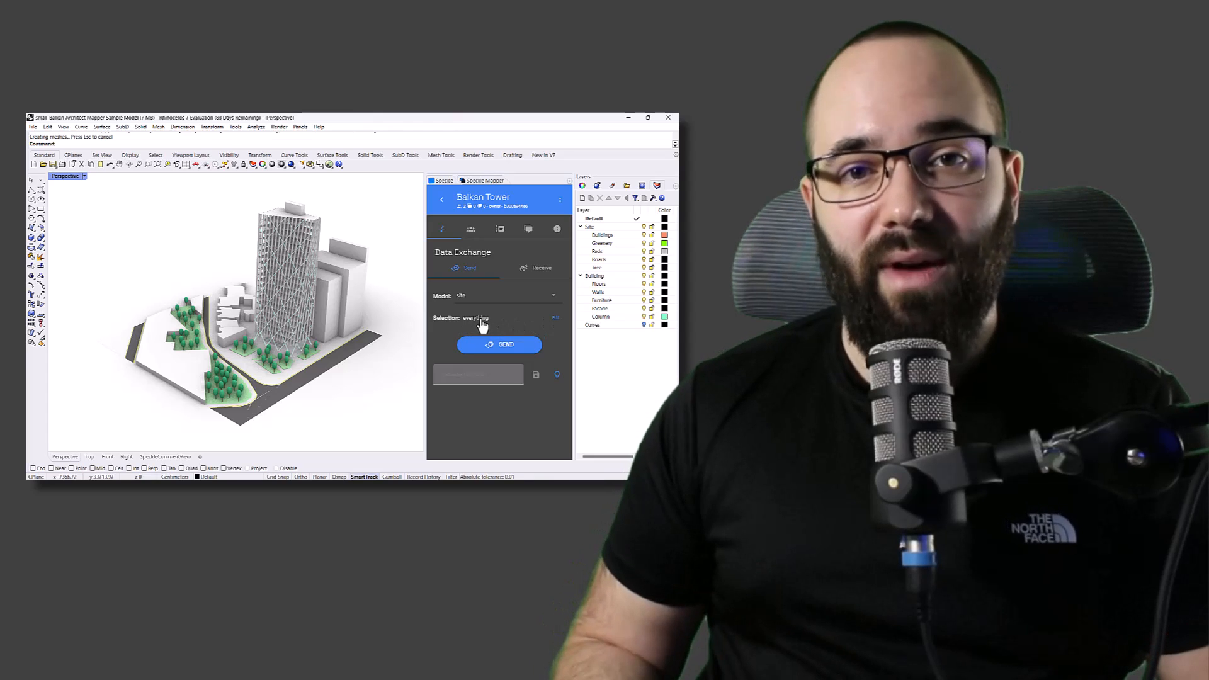
{"action": "left_click", "coordinate": [556, 317]}
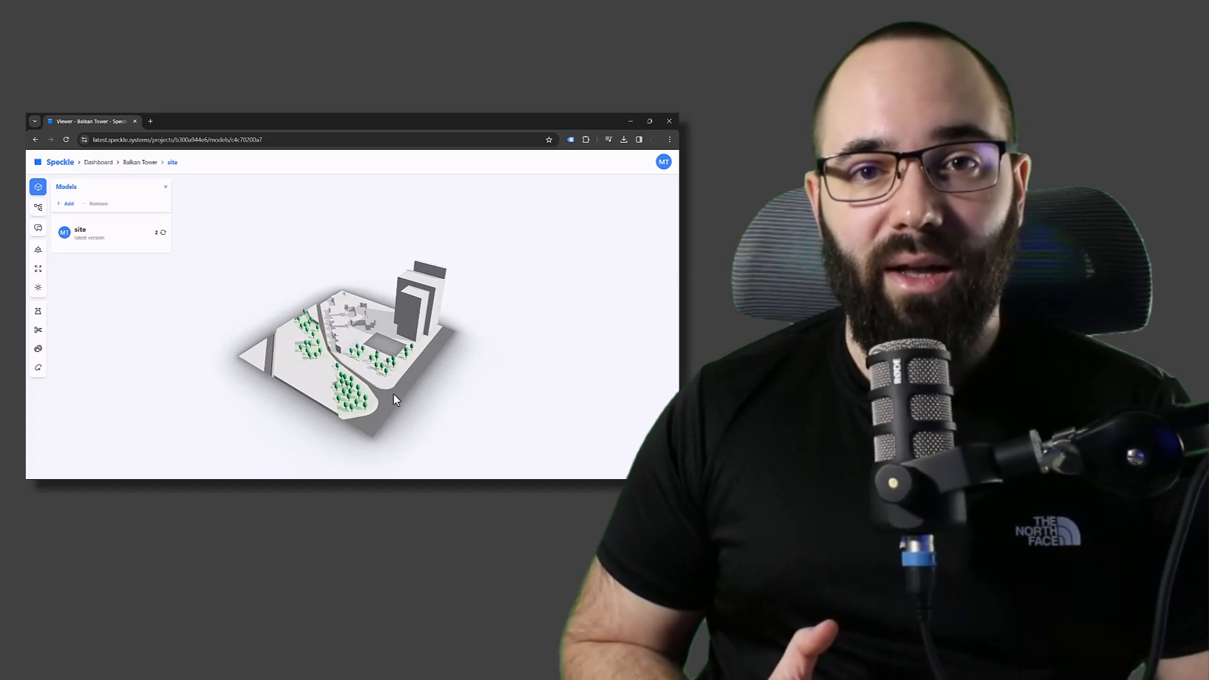
Review the sent Balkan Tower models and their comment thread in the Speckle web viewer
{"action": "scroll", "coordinate": [394, 398], "scroll_direction": "up", "scroll_amount": 2}
{"action": "left_click_drag", "start_coordinate": [432, 432], "coordinate": [433, 426]}
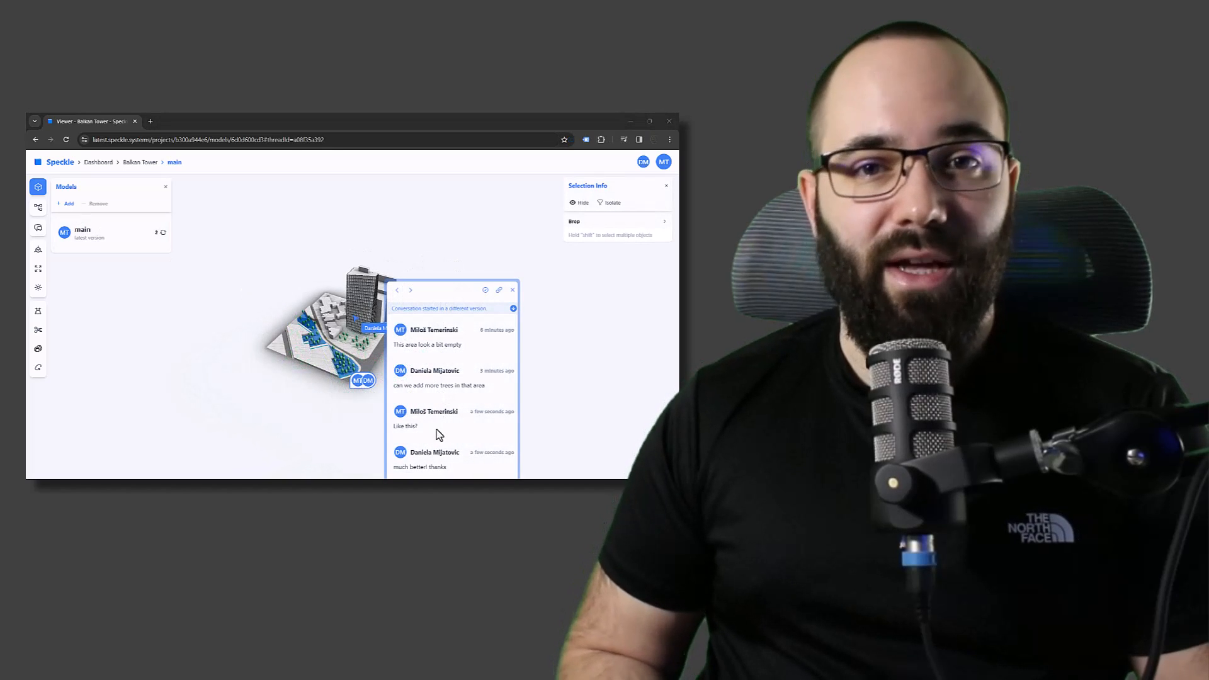
{"action": "left_click", "coordinate": [362, 437]}
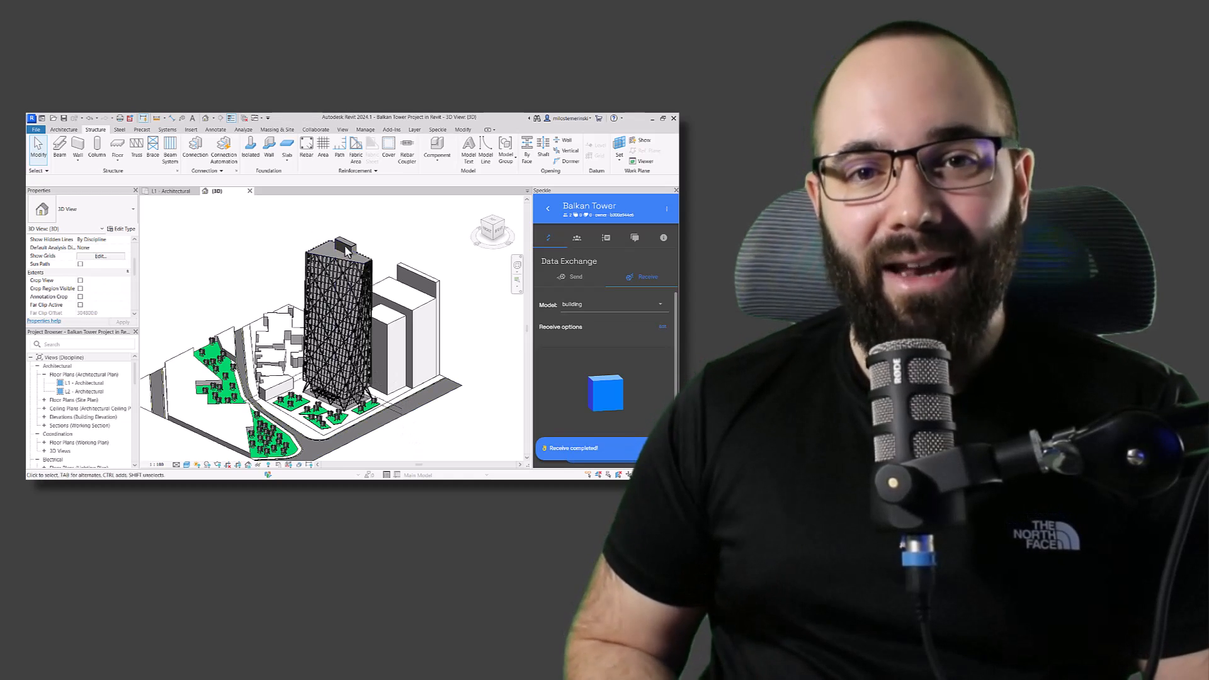
Inspect the boundary sketch of the tower's top floor in Revit and leave it without changes
{"action": "scroll", "coordinate": [340, 251], "scroll_direction": "up", "scroll_amount": 3}
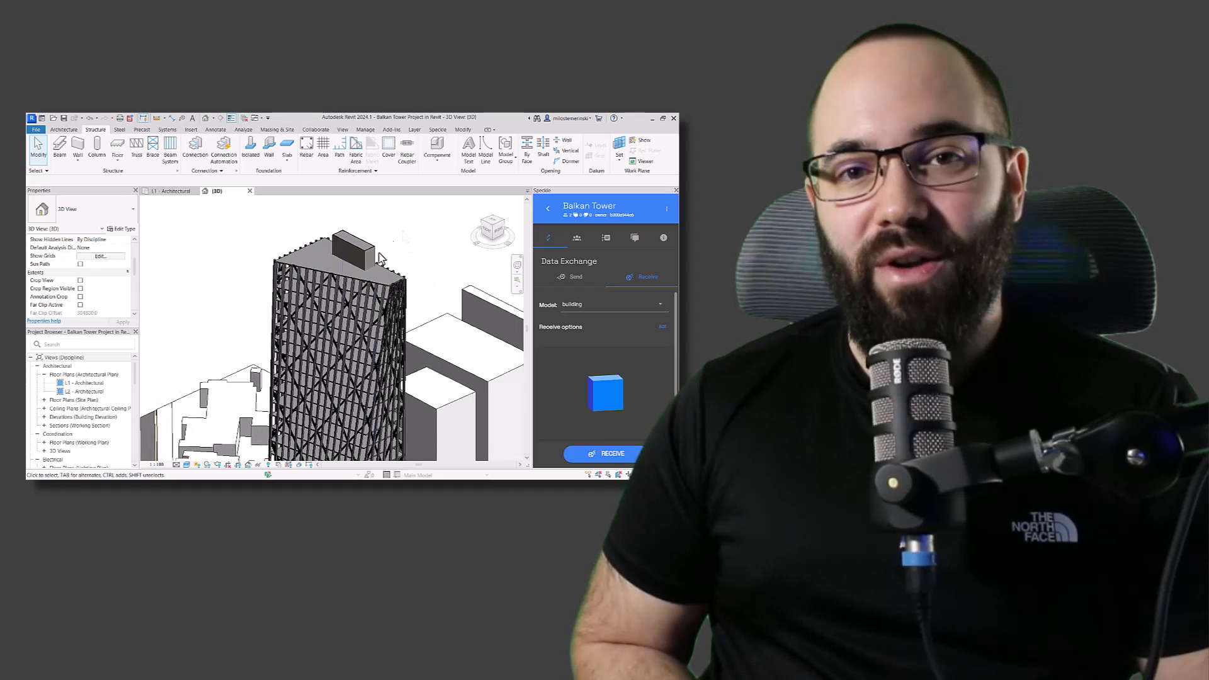
{"action": "left_click", "coordinate": [350, 281]}
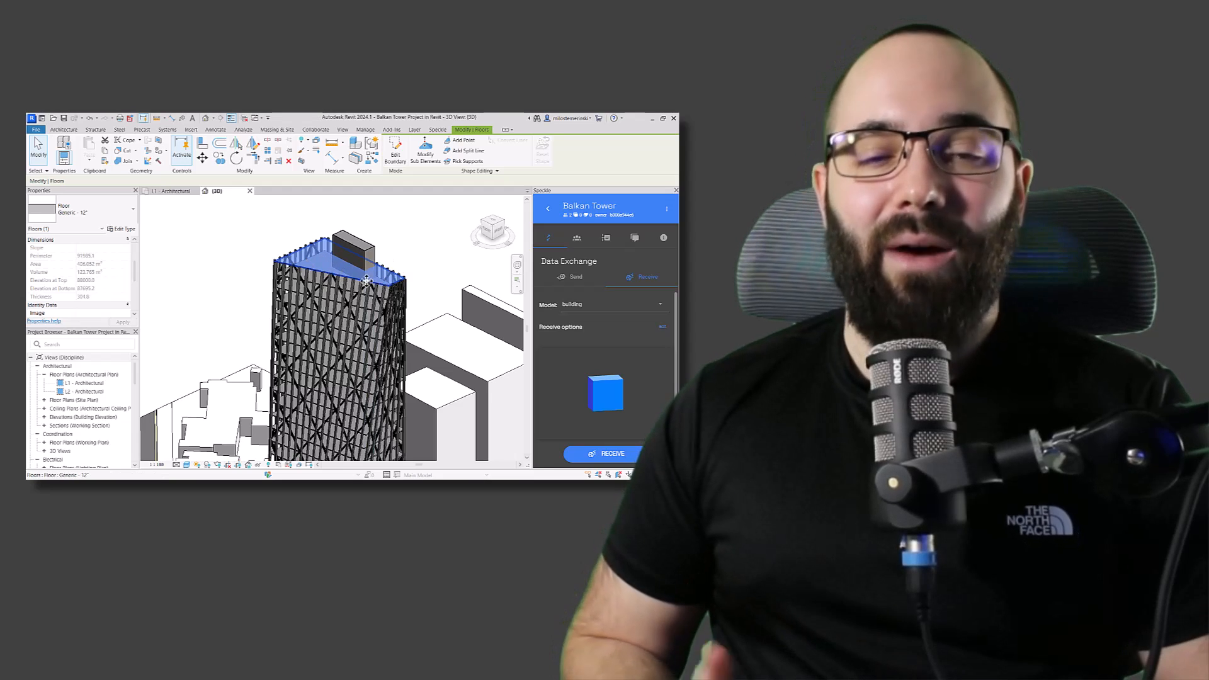
{"action": "left_click", "coordinate": [395, 152]}
{"action": "scroll", "coordinate": [389, 257], "scroll_direction": "down", "scroll_amount": 4}
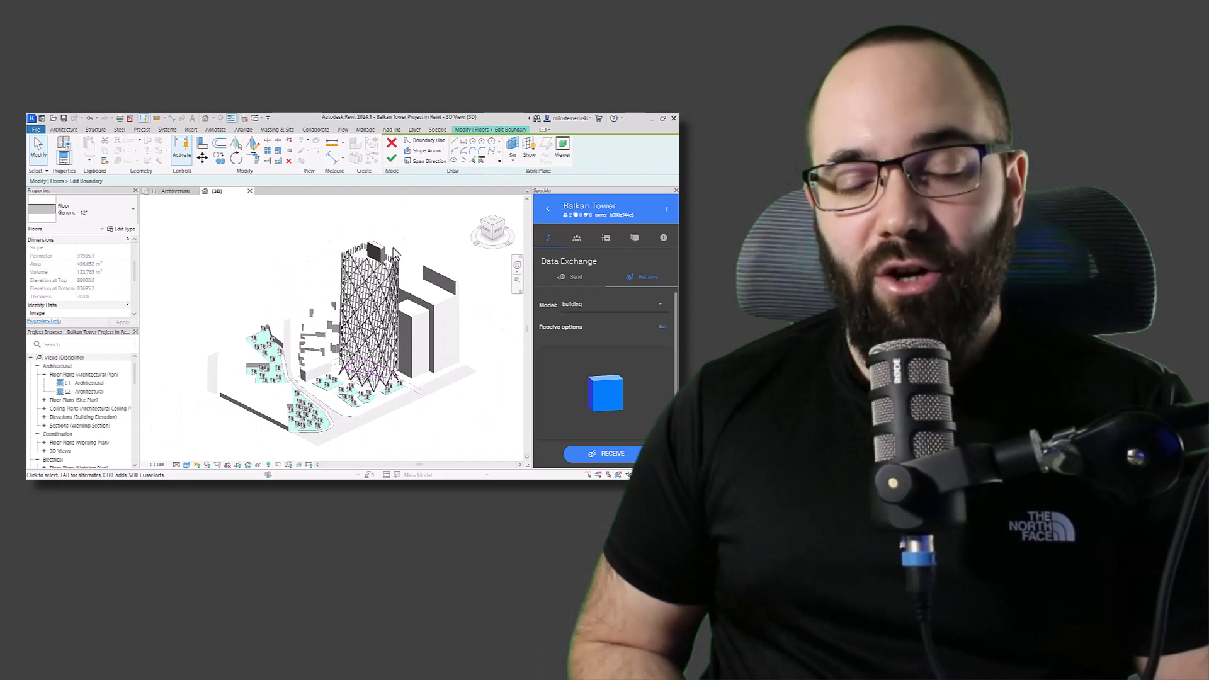
{"action": "scroll", "coordinate": [373, 362], "scroll_direction": "up", "scroll_amount": 2}
{"action": "left_click", "coordinate": [391, 144]}
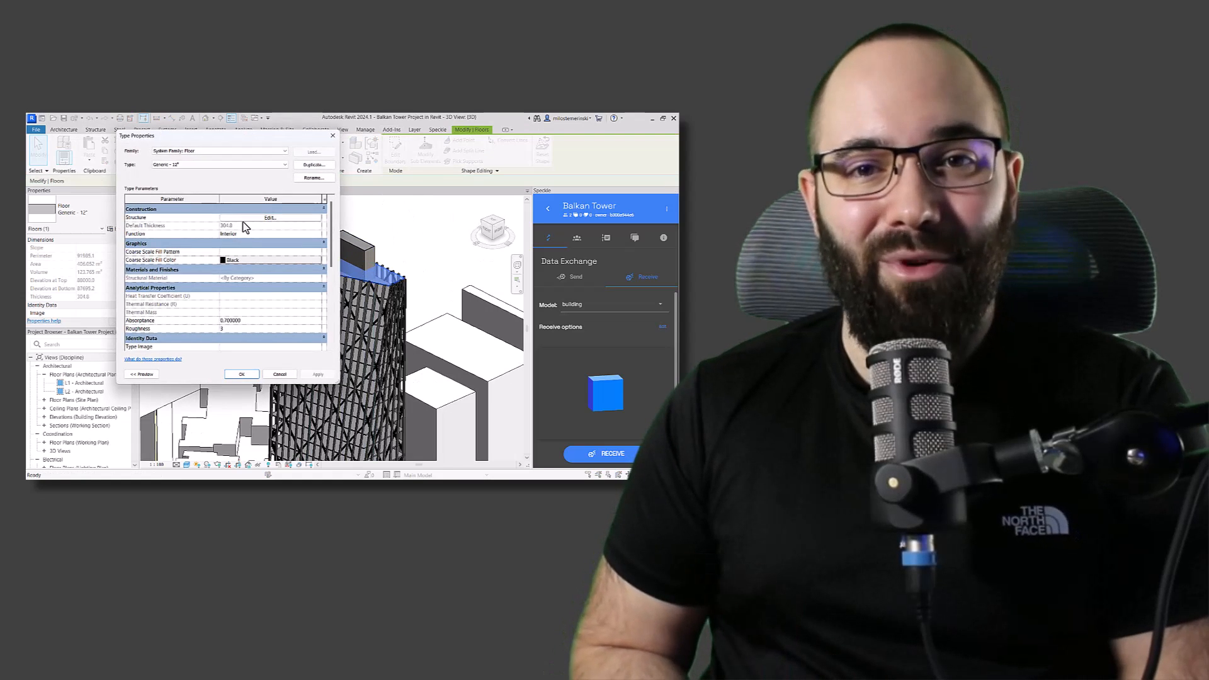
Examine the layer structure of the Generic - 12" floor type and close its properties without changes
{"action": "left_click", "coordinate": [244, 225]}
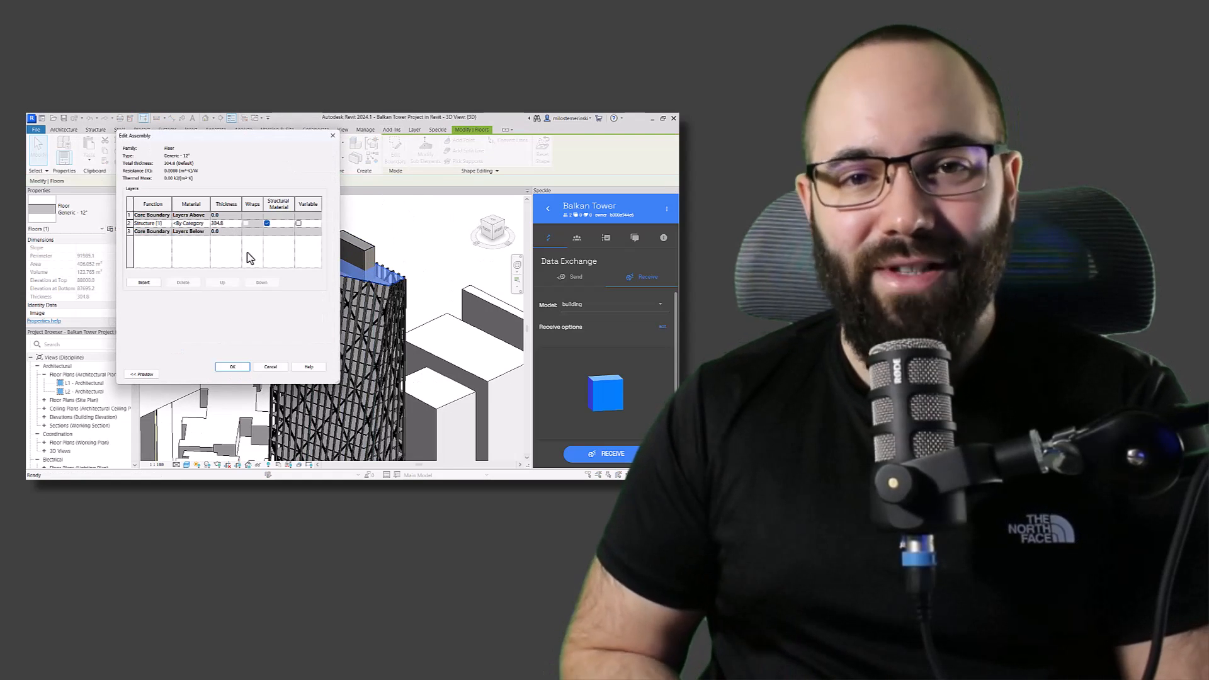
{"action": "left_click", "coordinate": [270, 367]}
{"action": "left_click", "coordinate": [333, 136]}
{"action": "left_click", "coordinate": [422, 243]}
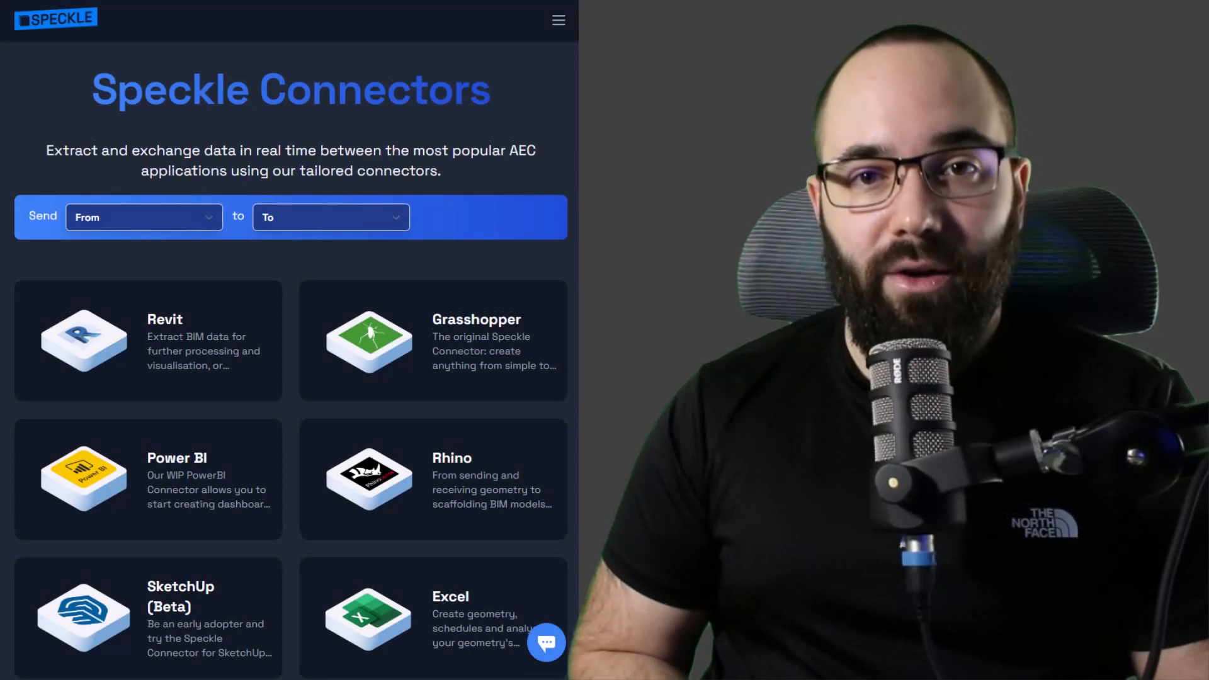
Browse the list of available connectors on the Speckle website
{"action": "scroll", "coordinate": [289, 360], "scroll_direction": "down", "scroll_amount": 1}
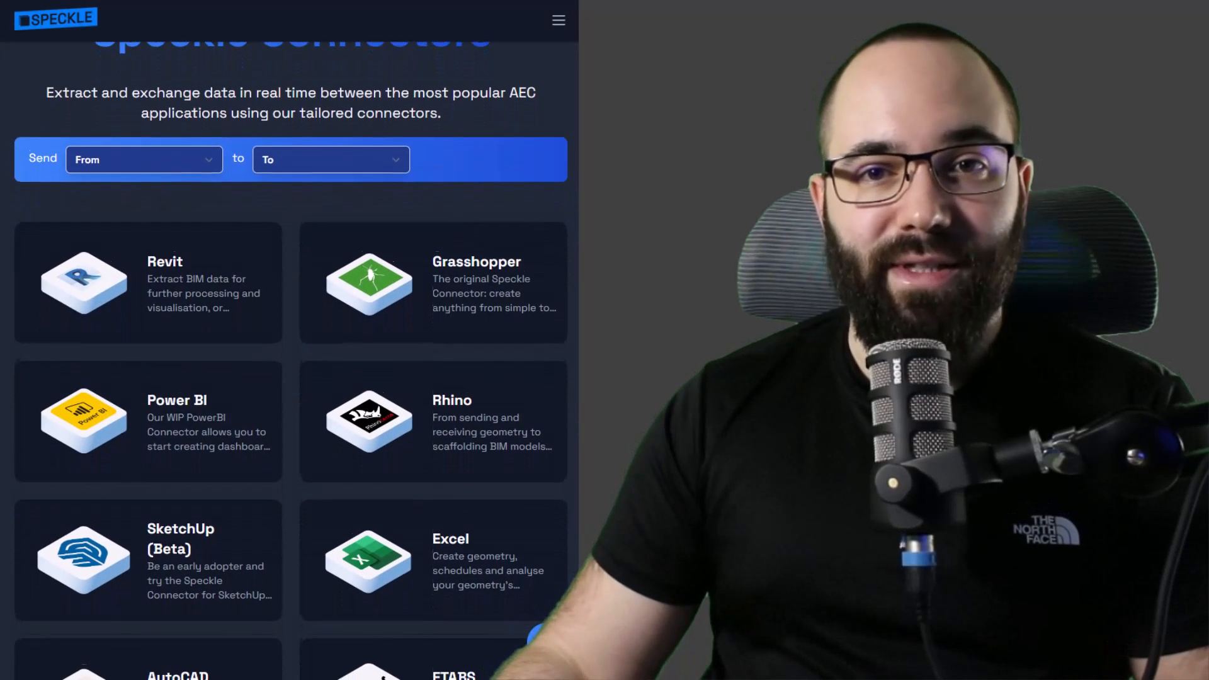
{"action": "scroll", "coordinate": [289, 360], "scroll_direction": "down", "scroll_amount": 2}
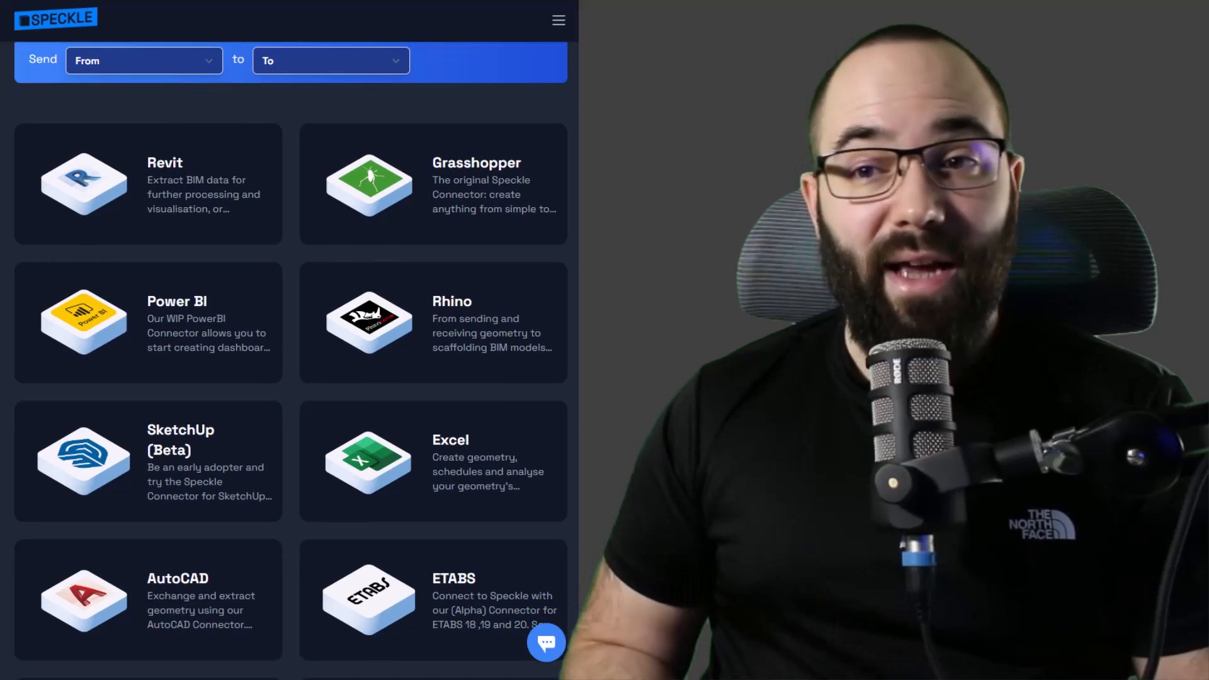
{"action": "scroll", "coordinate": [290, 361], "scroll_direction": "down", "scroll_amount": 4}
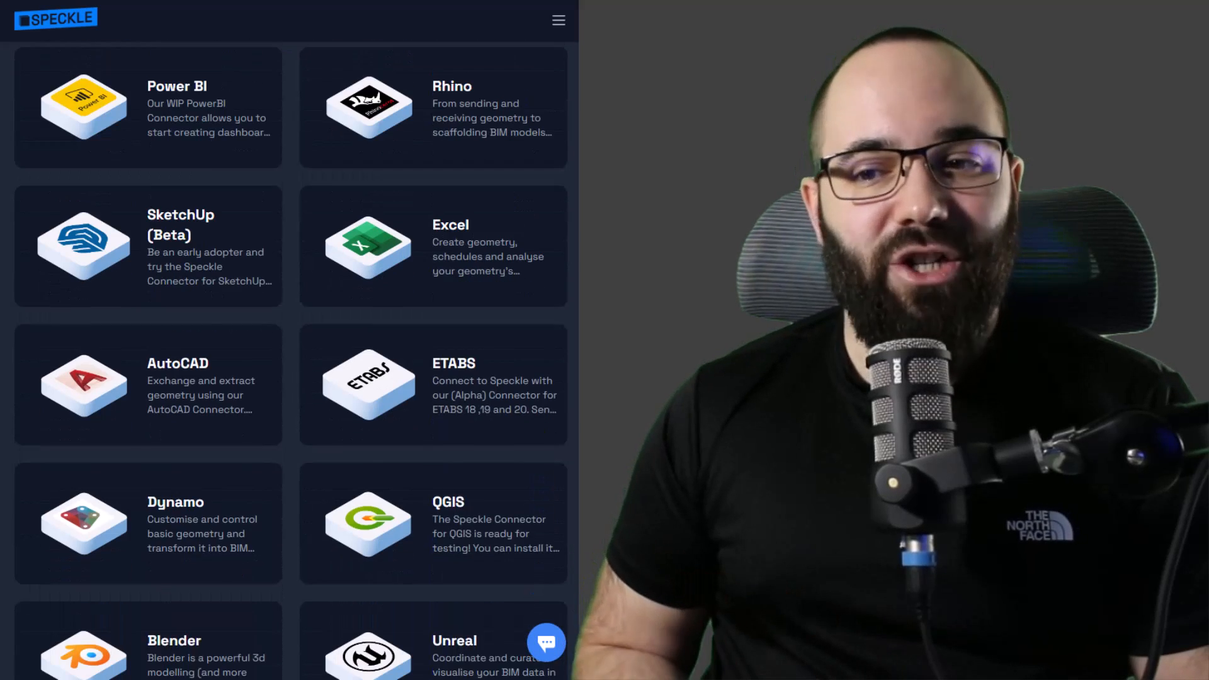
{"action": "scroll", "coordinate": [290, 360], "scroll_direction": "down", "scroll_amount": 5}
{"action": "scroll", "coordinate": [290, 361], "scroll_direction": "down", "scroll_amount": 2}
{"action": "scroll", "coordinate": [290, 361], "scroll_direction": "down", "scroll_amount": 6}
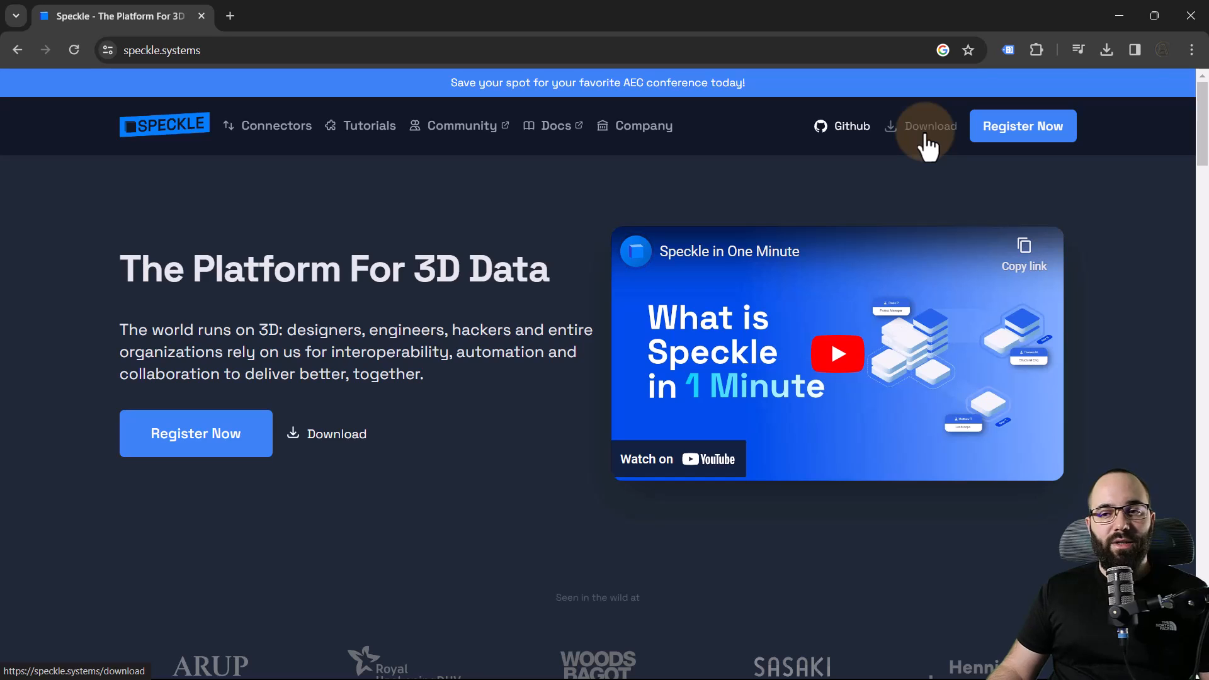
Download Manager for Speckle for Windows from the Speckle website and move its window clear
{"action": "left_click", "coordinate": [350, 435]}
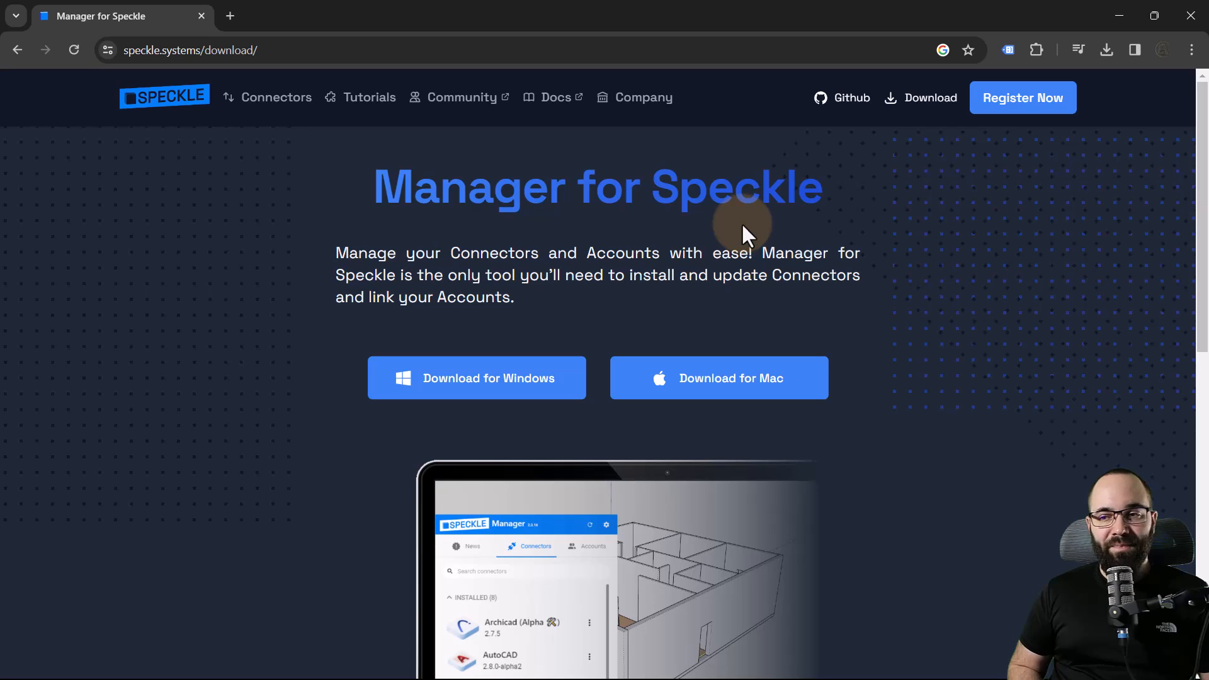
{"action": "left_click", "coordinate": [490, 401]}
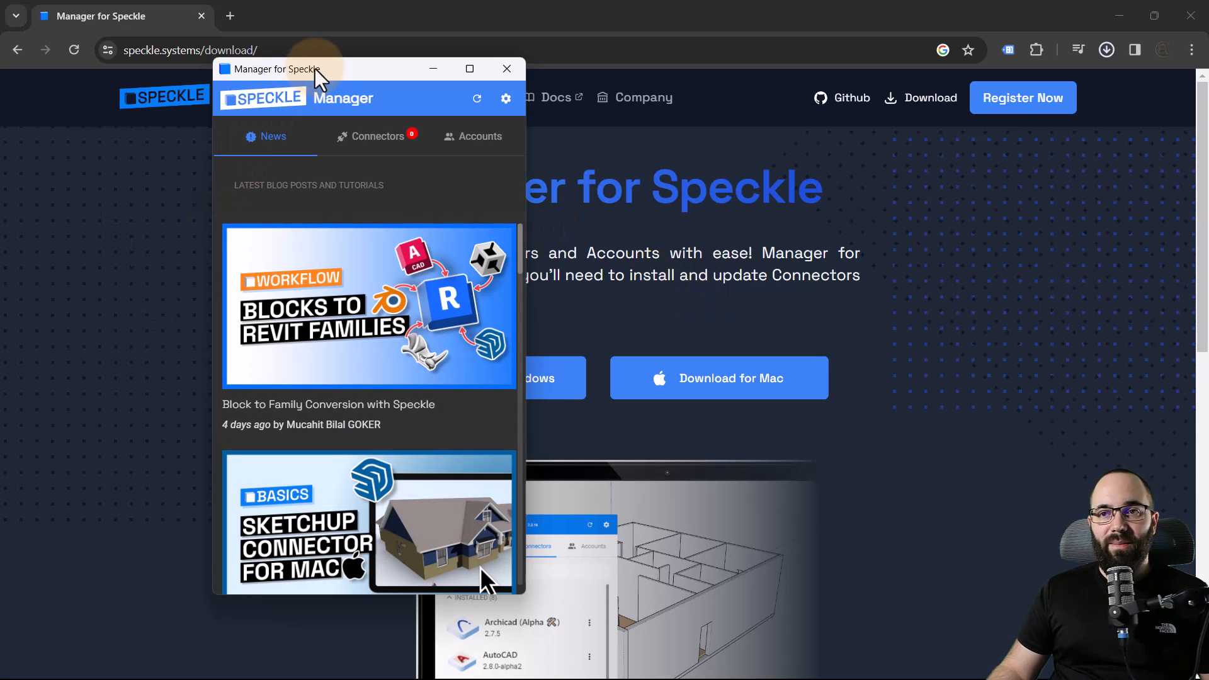
{"action": "left_click_drag", "start_coordinate": [318, 68], "coordinate": [297, 57]}
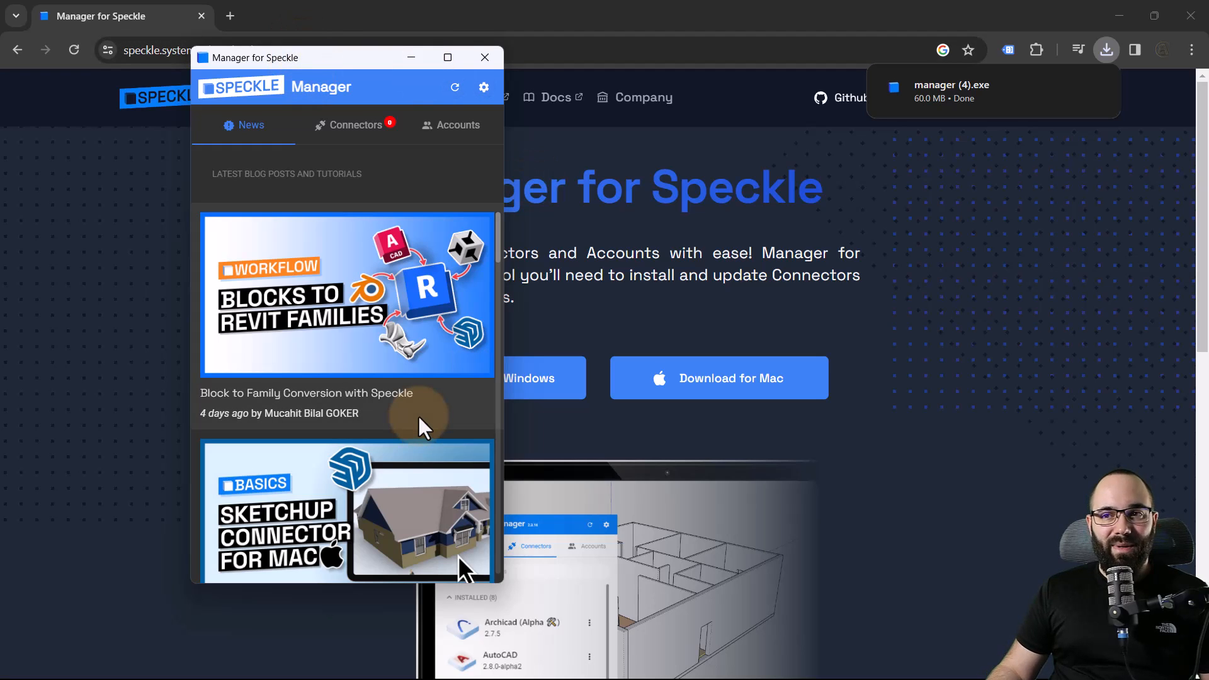
Install the Revit and Rhino connectors in Manager for Speckle
{"action": "left_click", "coordinate": [356, 126]}
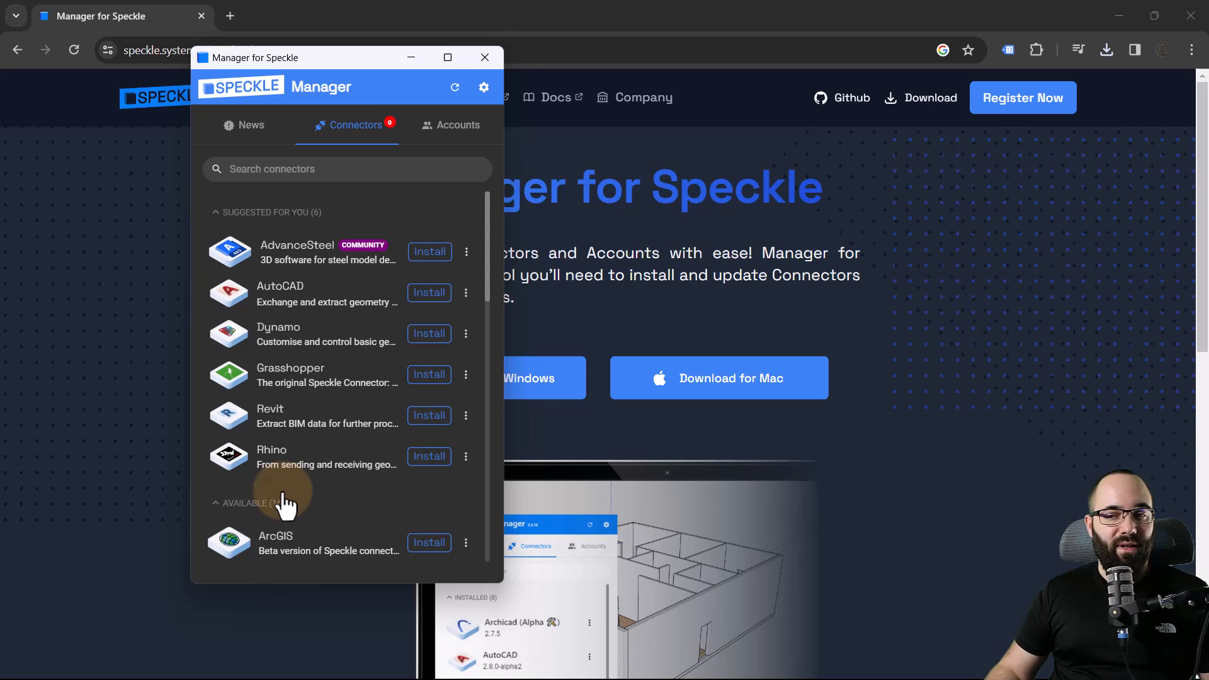
{"action": "left_click", "coordinate": [427, 417]}
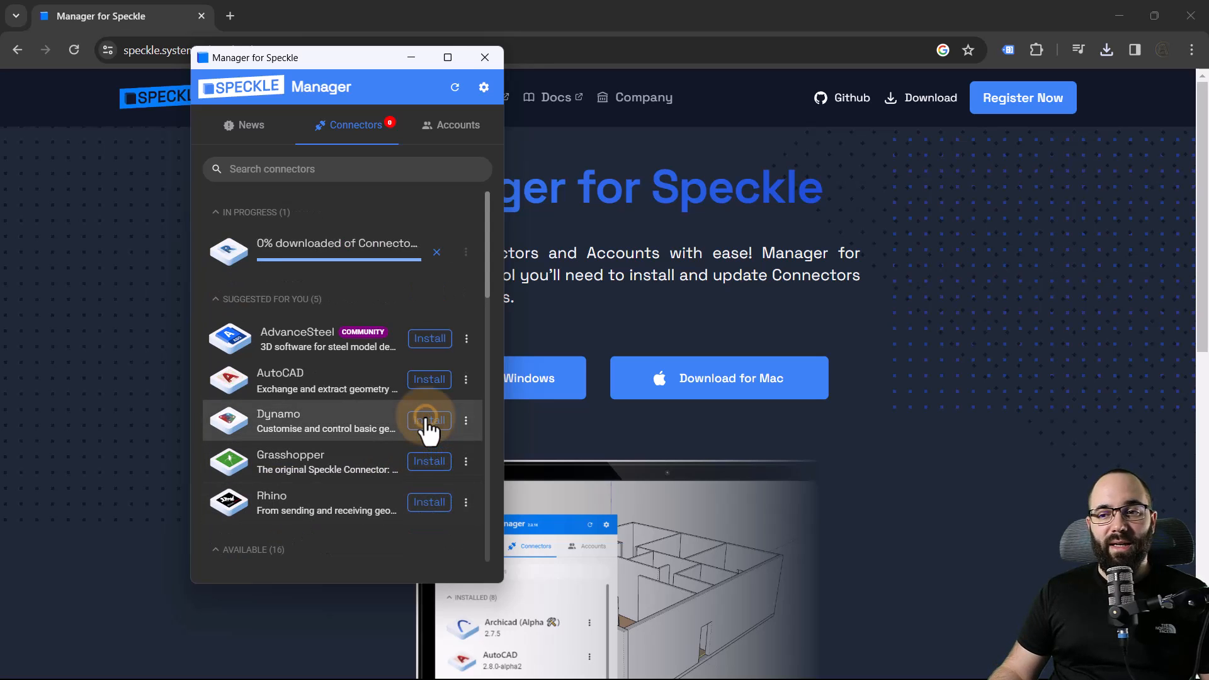
{"action": "left_click", "coordinate": [432, 516]}
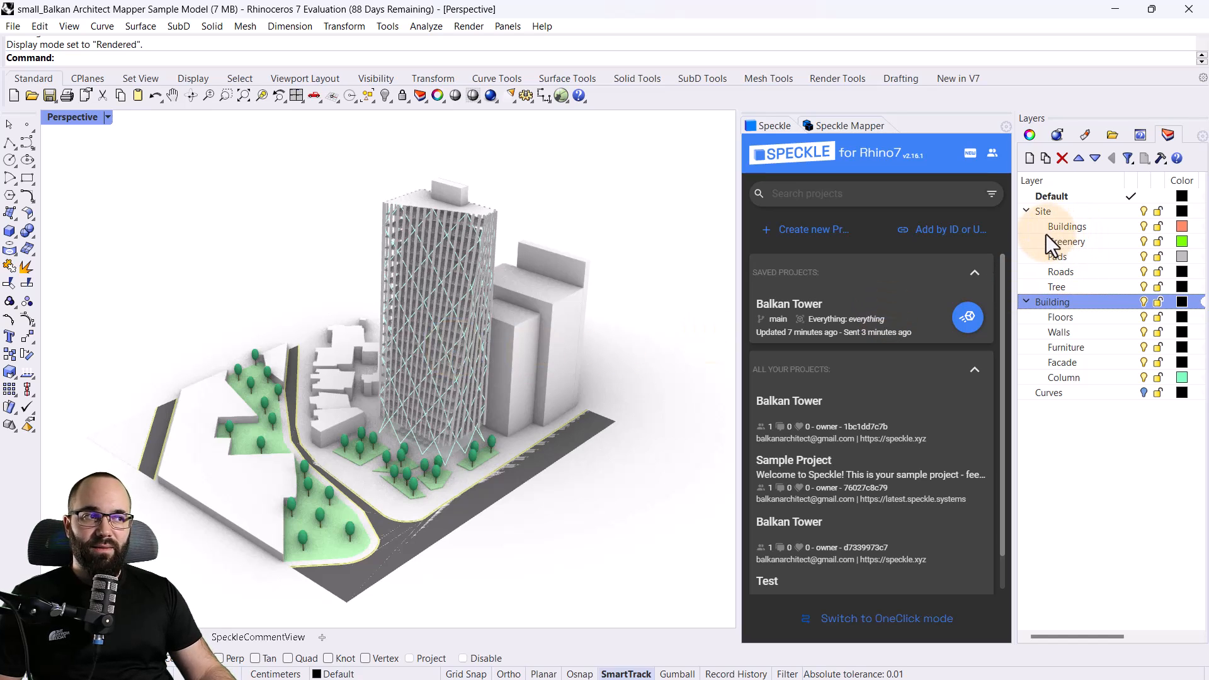
In Rhino, hide and show the Building layer to compare it with the site, and inspect the tower's facade and ground-floor furniture
{"action": "left_click", "coordinate": [1143, 301]}
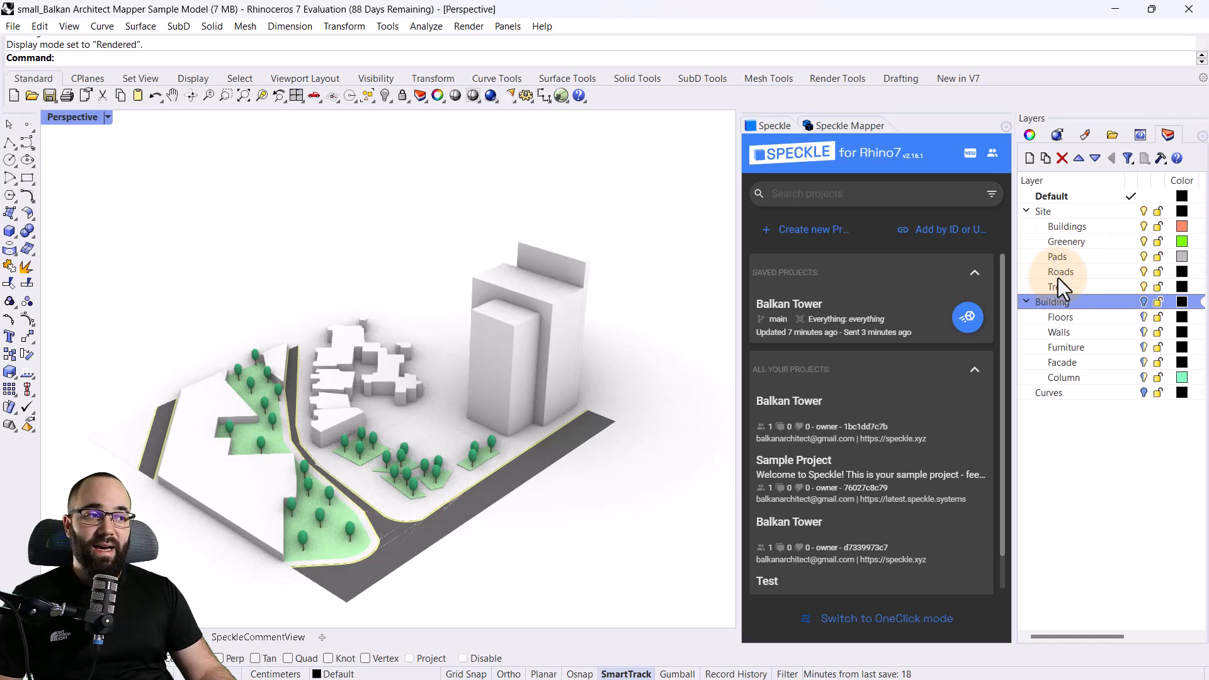
{"action": "left_click", "coordinate": [1144, 302]}
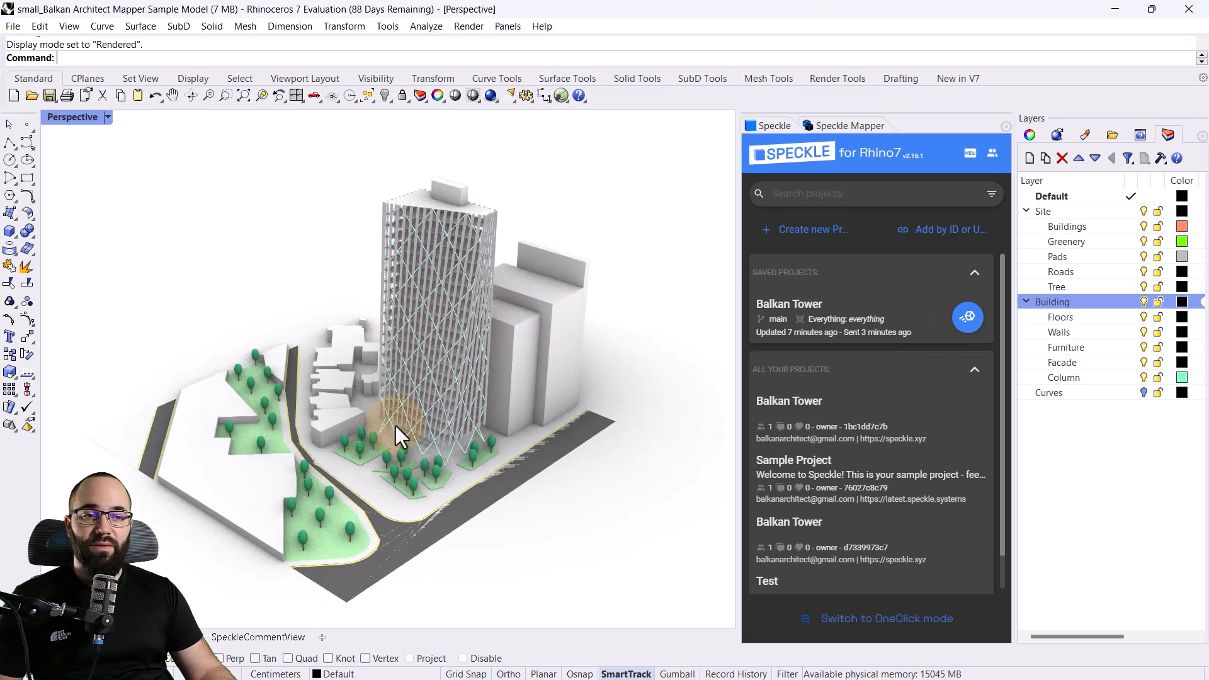
{"action": "scroll", "coordinate": [411, 441], "scroll_direction": "up", "scroll_amount": 10}
{"action": "scroll", "coordinate": [447, 424], "scroll_direction": "down", "scroll_amount": 8}
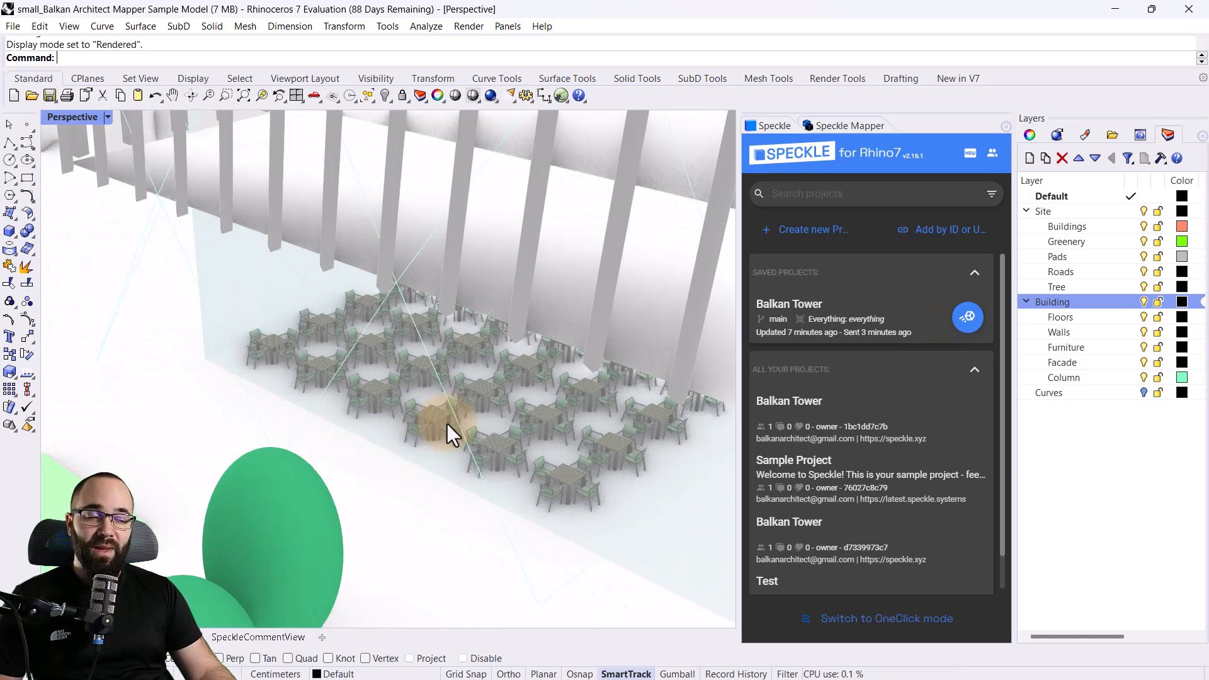
{"action": "scroll", "coordinate": [508, 345], "scroll_direction": "up", "scroll_amount": 6}
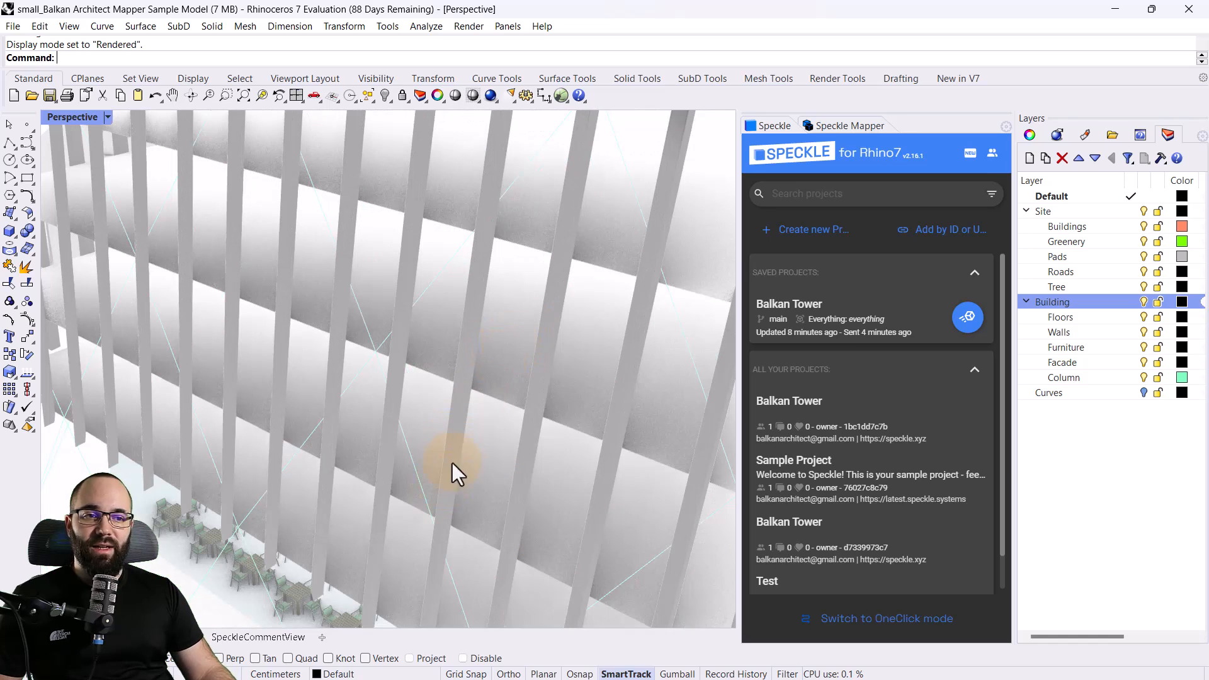
{"action": "scroll", "coordinate": [424, 349], "scroll_direction": "down", "scroll_amount": 5}
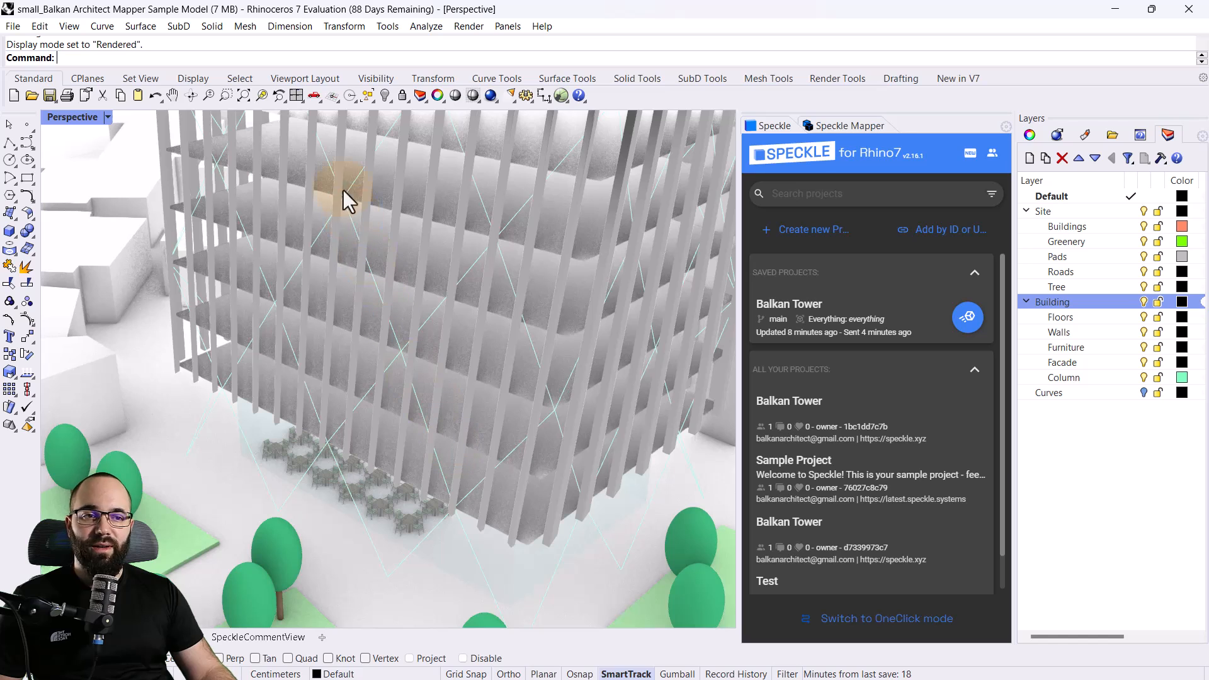
{"action": "scroll", "coordinate": [406, 370], "scroll_direction": "down", "scroll_amount": 12}
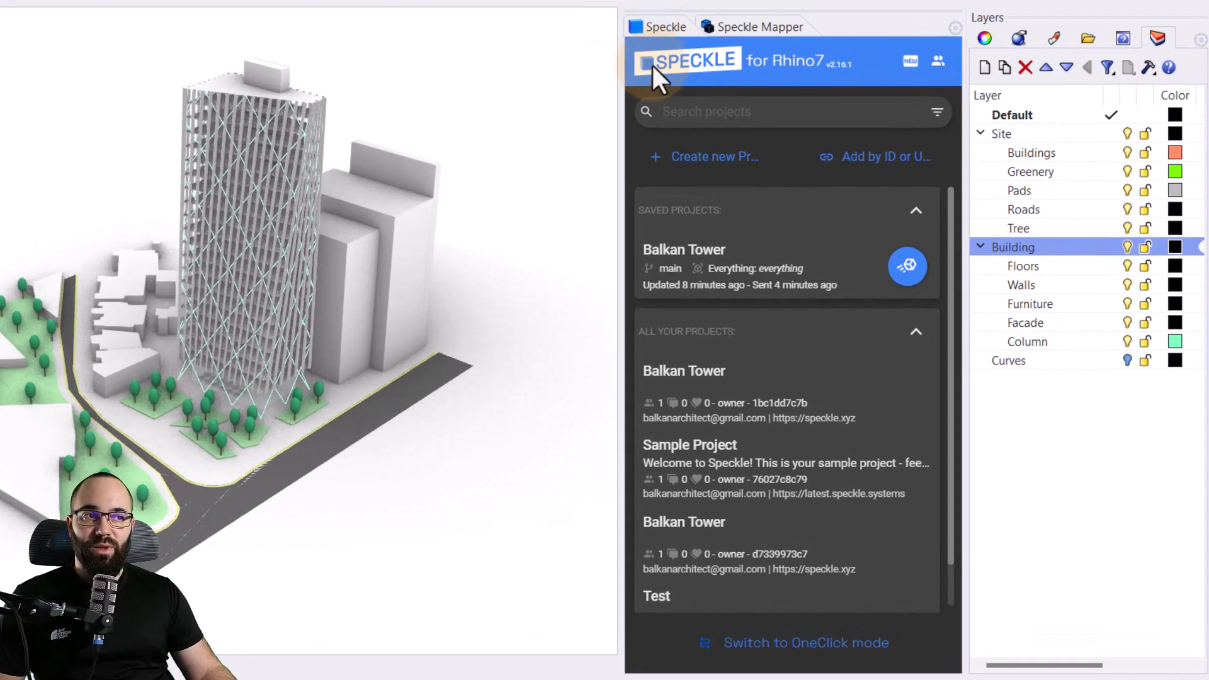
Create a new private Speckle project named Balkan Tower
{"action": "left_click", "coordinate": [691, 162]}
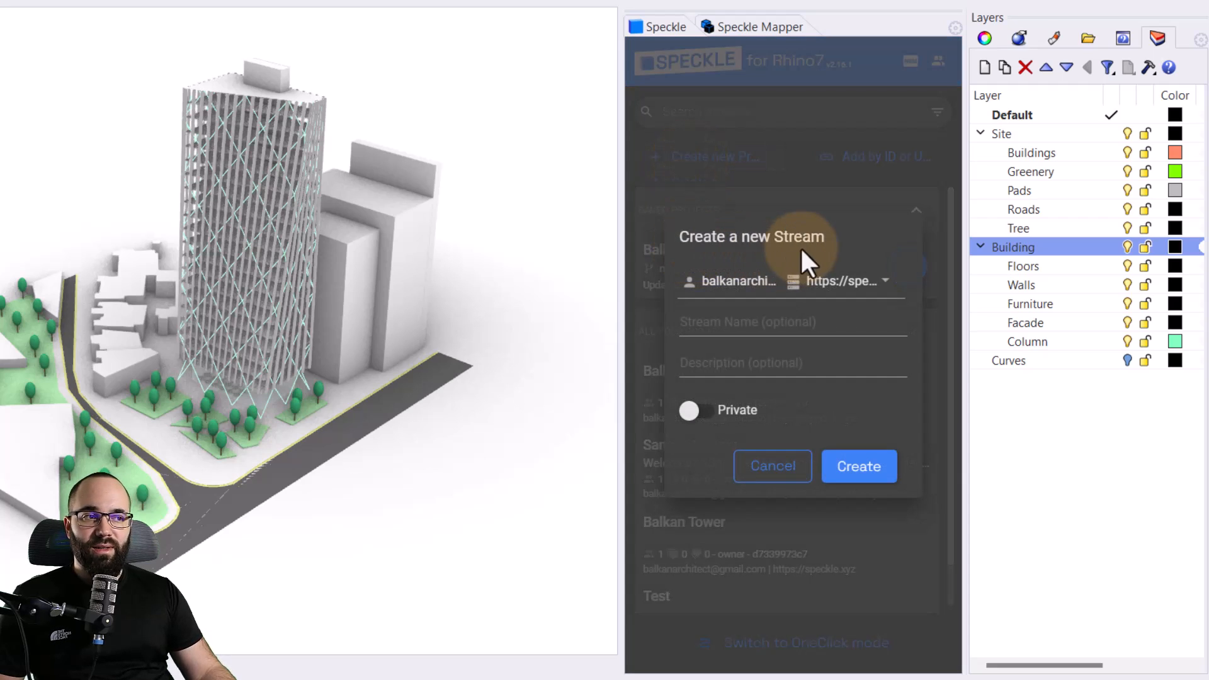
{"action": "left_click", "coordinate": [708, 326]}
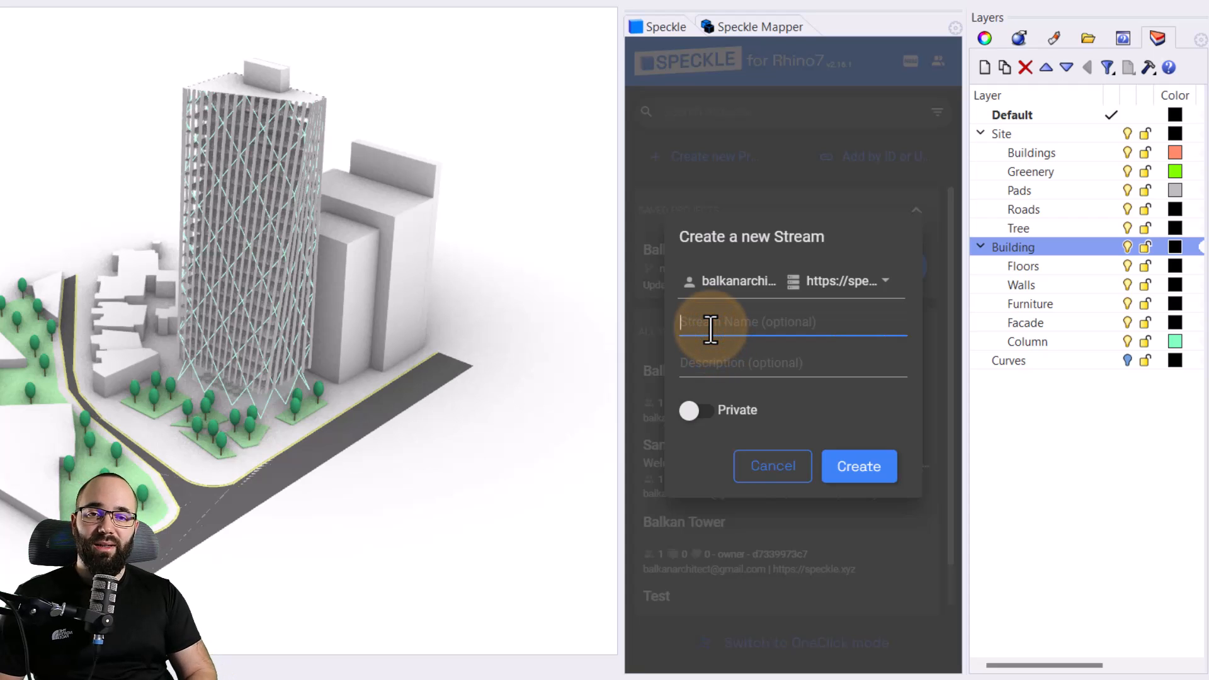
{"action": "type", "text": "Balkan Tower"}
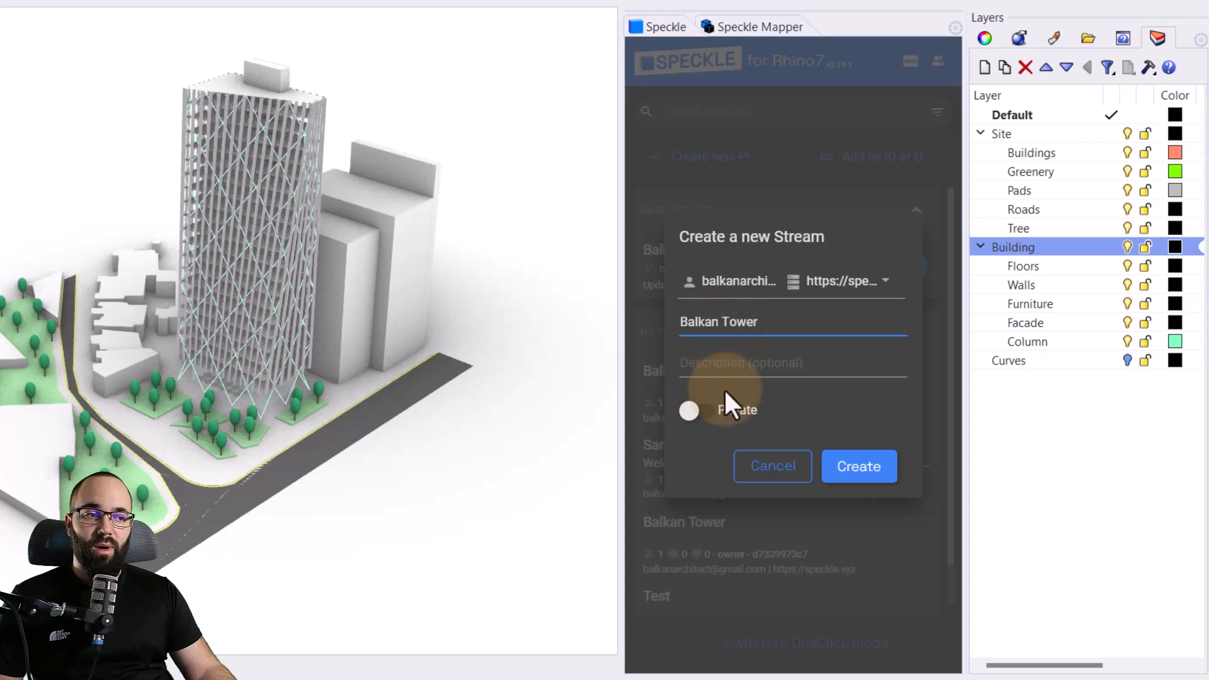
{"action": "left_click", "coordinate": [705, 411]}
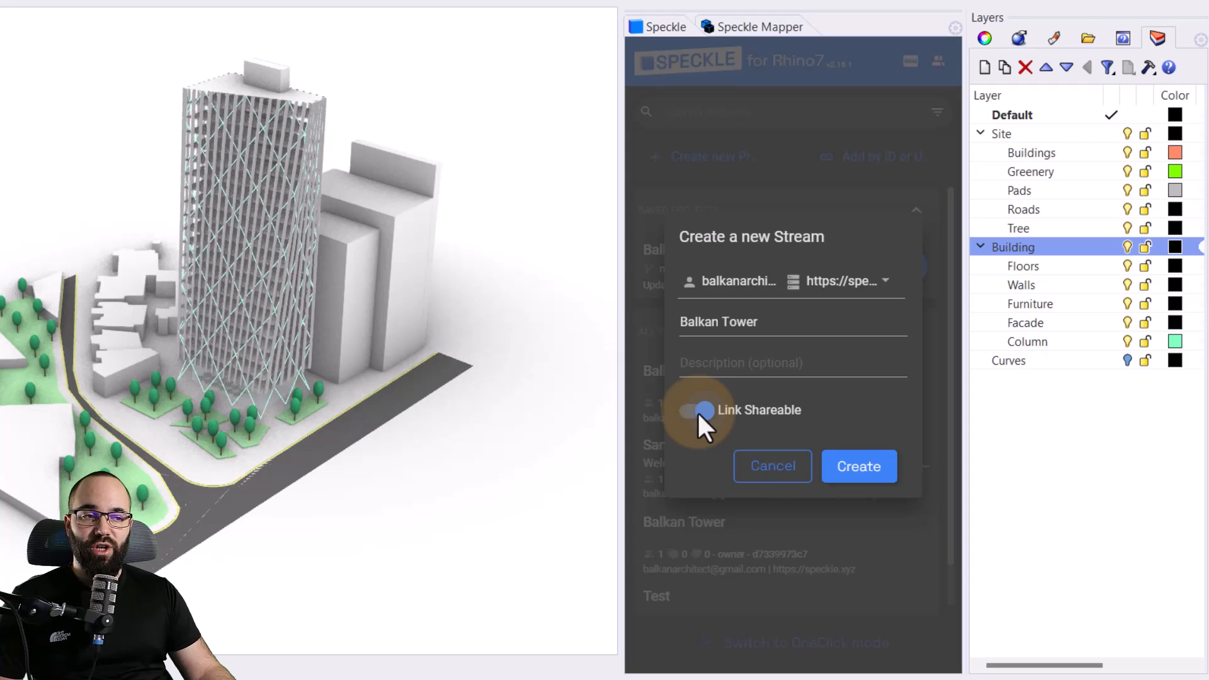
{"action": "left_click", "coordinate": [696, 411]}
{"action": "left_click", "coordinate": [853, 473]}
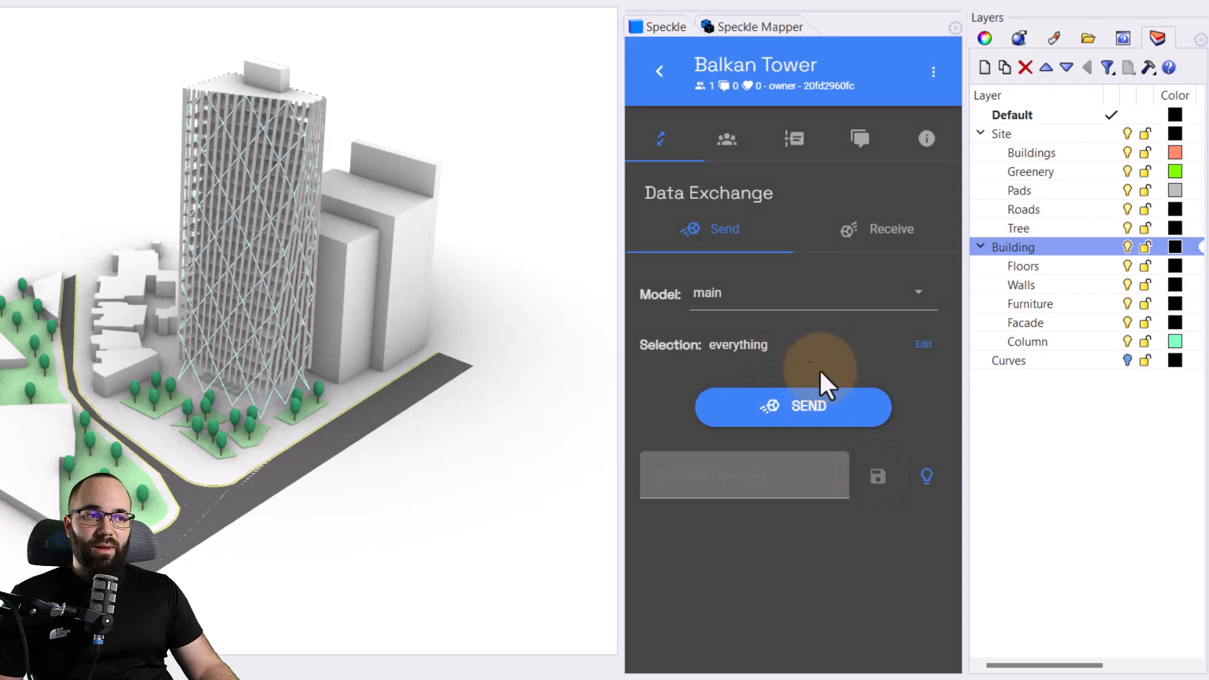
Send everything to the project's main model and open the sent data in the Speckle web viewer
{"action": "left_click", "coordinate": [812, 428]}
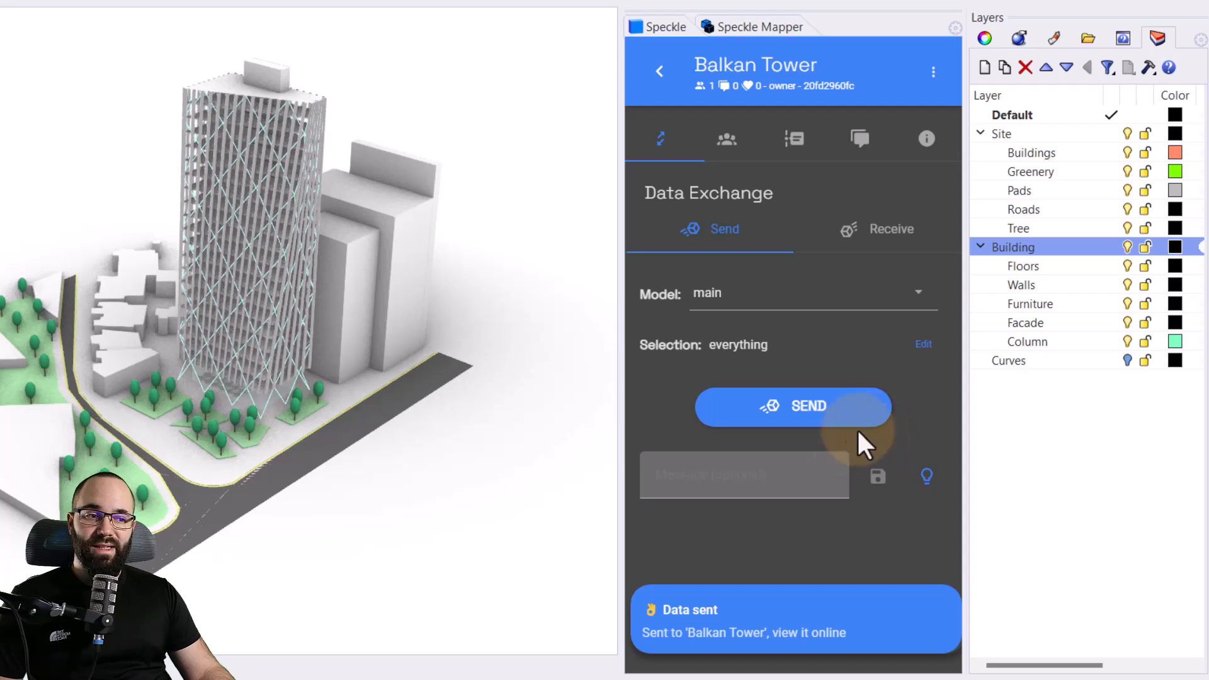
{"action": "left_click", "coordinate": [743, 633]}
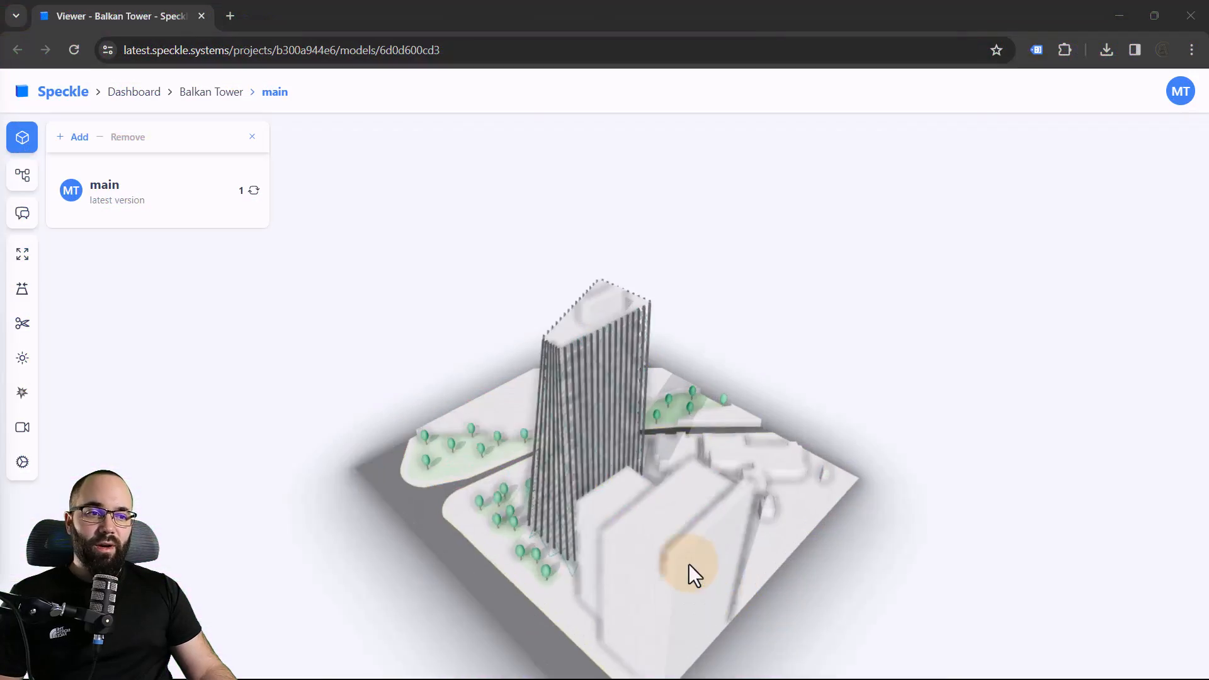
{"action": "left_click_drag", "start_coordinate": [689, 575], "coordinate": [764, 597]}
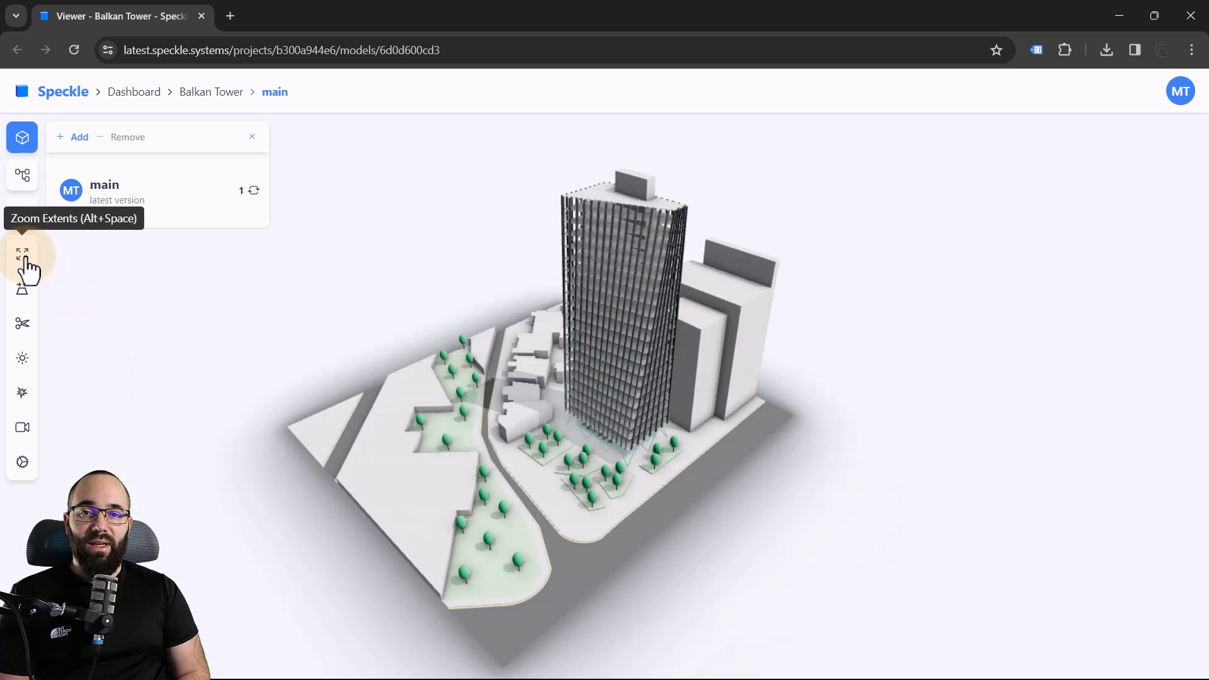
Zoom the model to its extents and toggle the projection to orthographic and back to perspective
{"action": "left_click", "coordinate": [24, 257]}
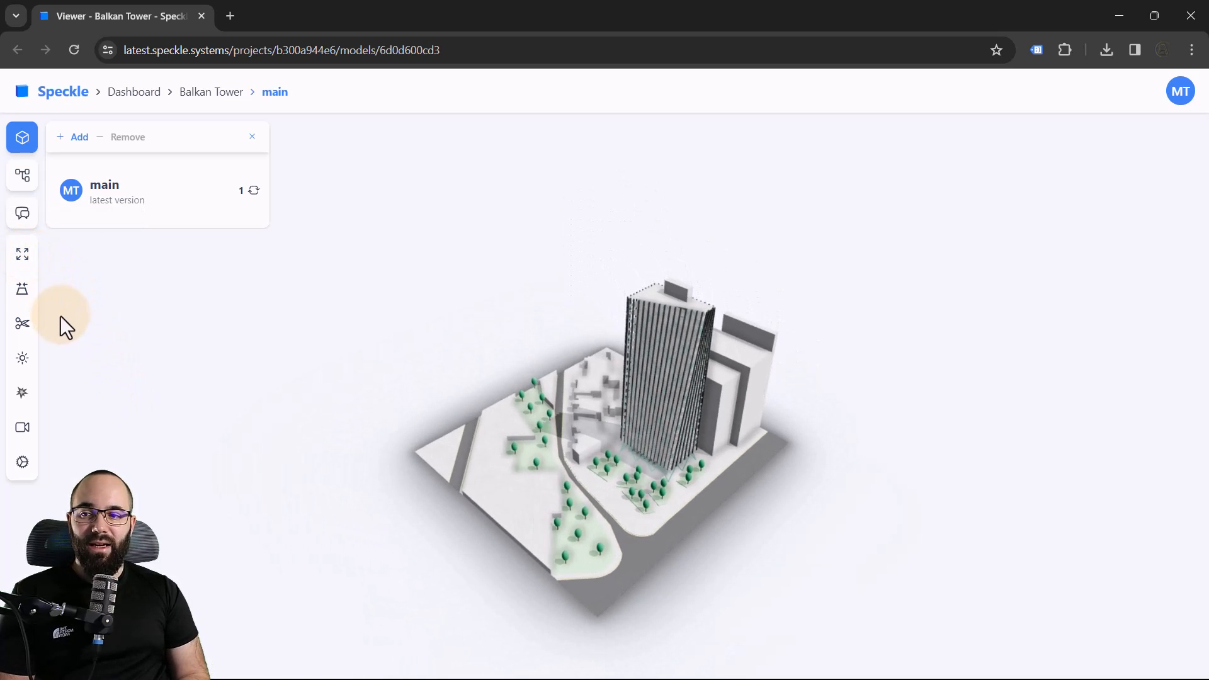
{"action": "left_click", "coordinate": [24, 294]}
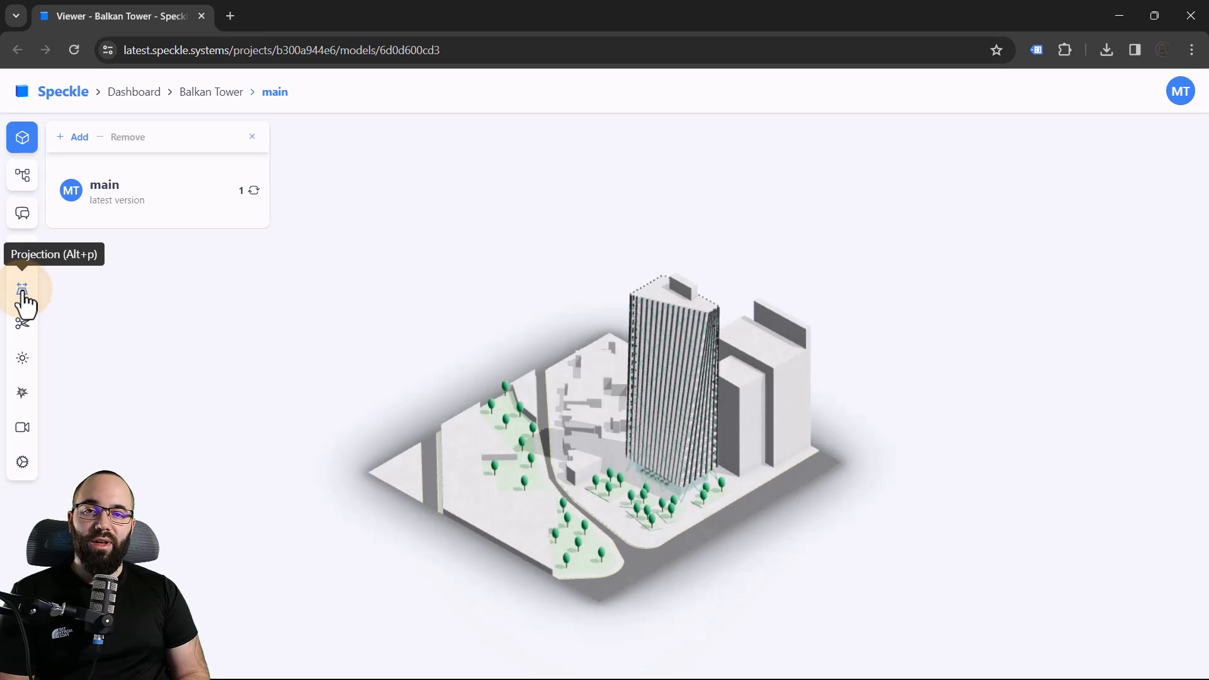
{"action": "left_click", "coordinate": [24, 294]}
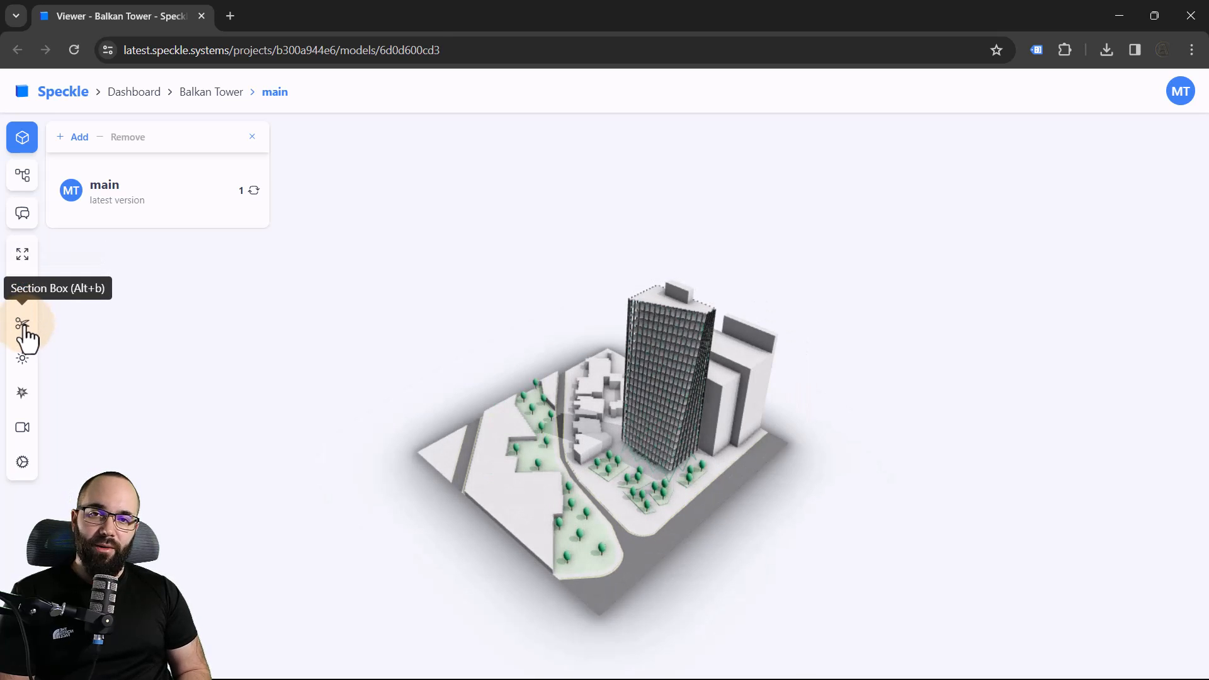
Add a section box and lower its upper face to cut through the tower and neighbouring buildings
{"action": "left_click", "coordinate": [24, 324]}
{"action": "left_click_drag", "start_coordinate": [475, 462], "coordinate": [451, 426]}
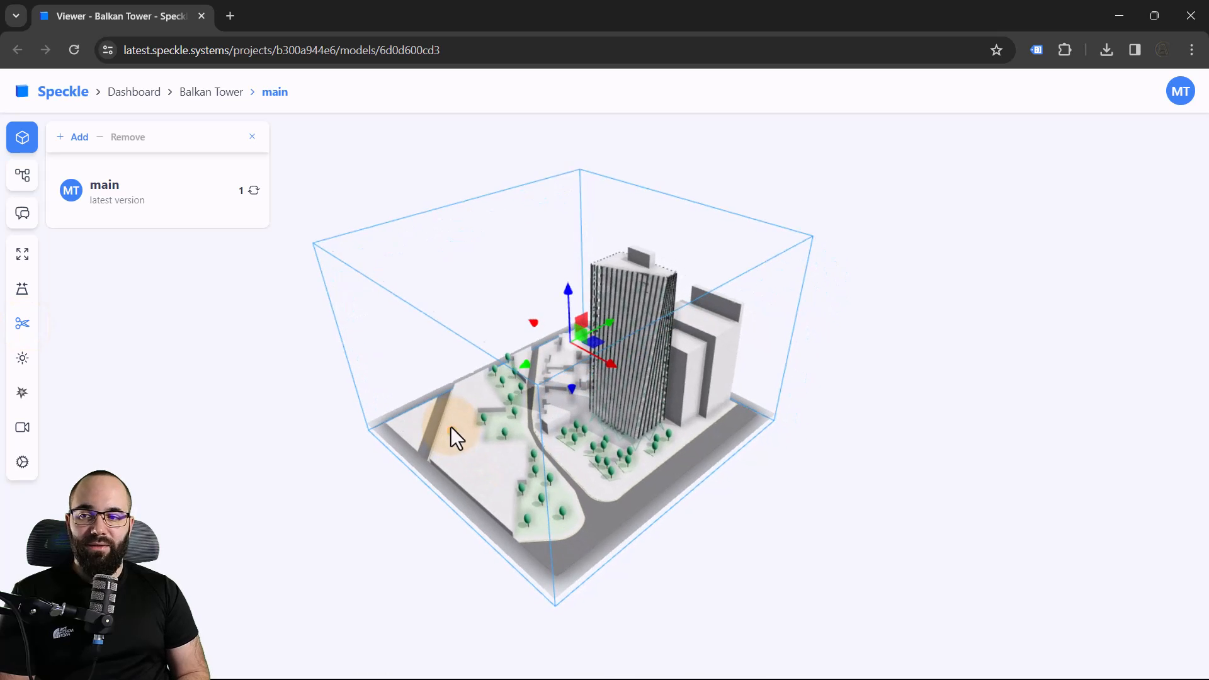
{"action": "left_click", "coordinate": [556, 238]}
{"action": "left_click_drag", "start_coordinate": [570, 194], "coordinate": [562, 362]}
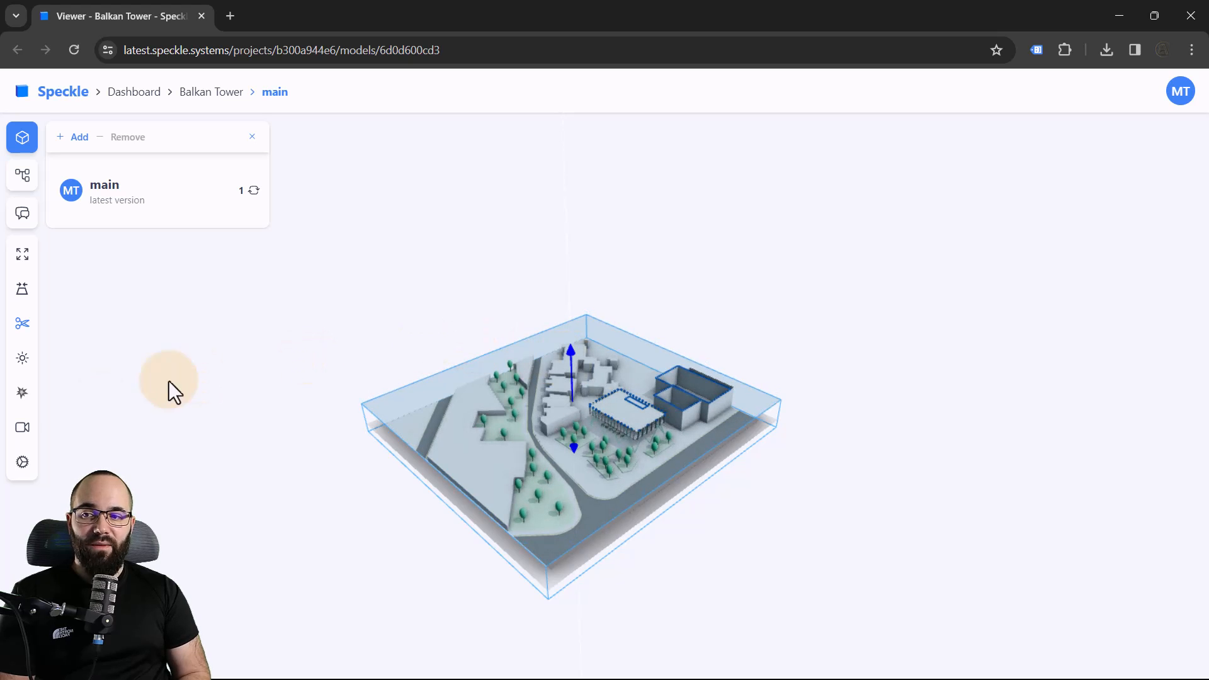
View the sectioned model from the top, return to an angled view and turn off the section box
{"action": "left_click", "coordinate": [25, 430]}
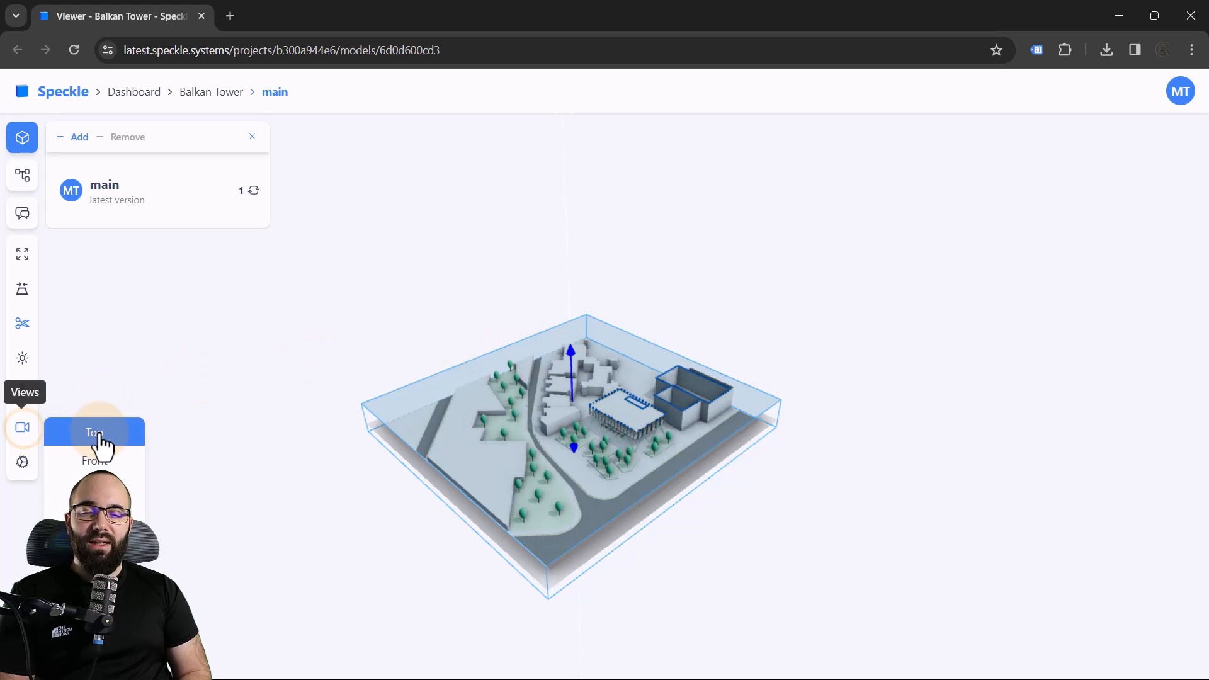
{"action": "left_click", "coordinate": [99, 444]}
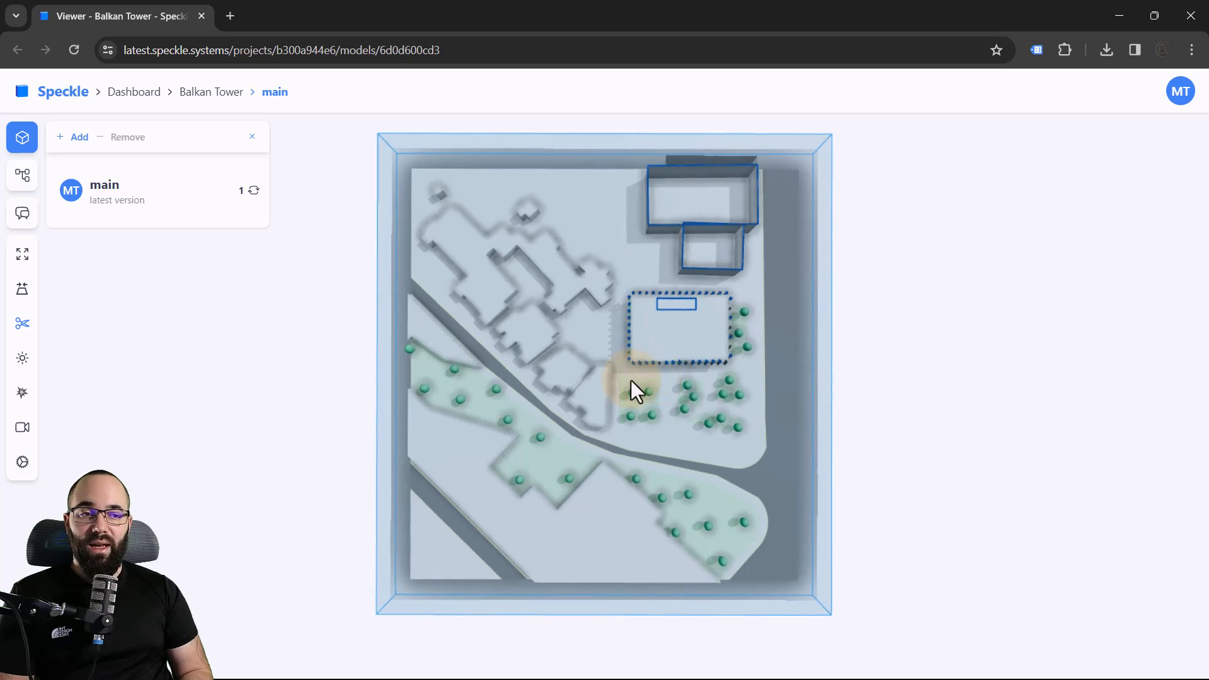
{"action": "left_click_drag", "start_coordinate": [630, 381], "coordinate": [442, 324]}
{"action": "left_click", "coordinate": [21, 325]}
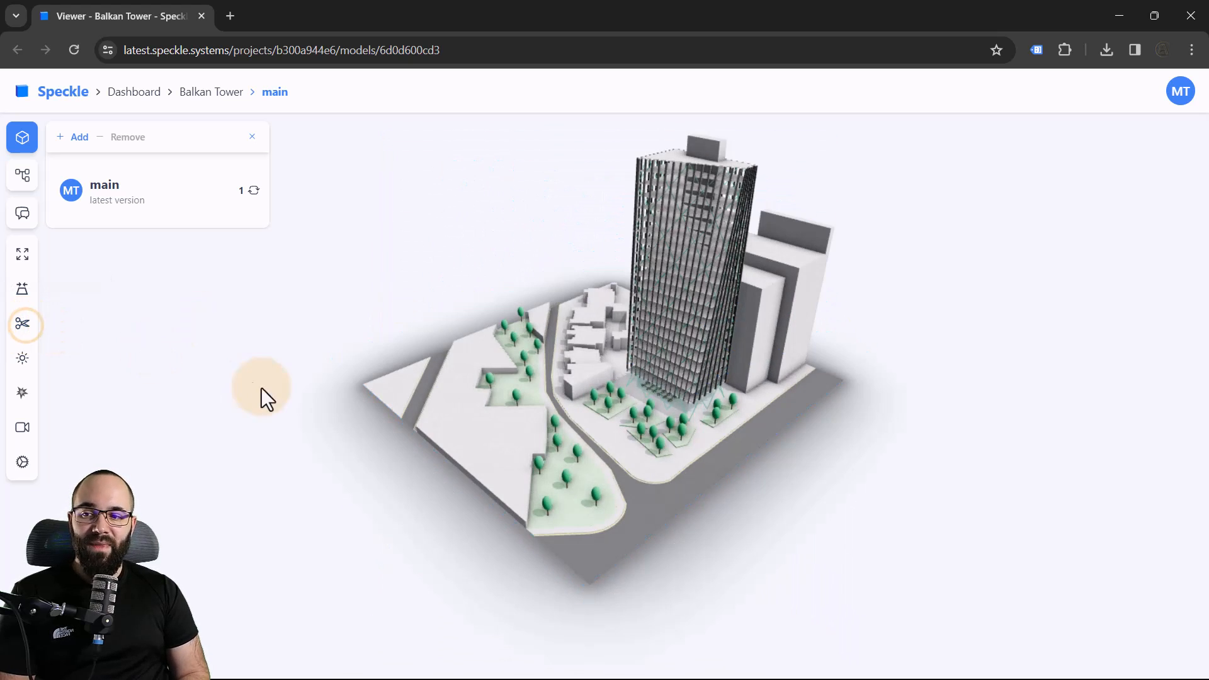
Adjust the elevation and azimuth of the viewer's light to change the shadows on the site
{"action": "left_click", "coordinate": [22, 358]}
{"action": "mouse_move", "coordinate": [97, 386]}
{"action": "left_mouse_down"}
{"action": "mouse_move", "coordinate": [118, 407]}
{"action": "mouse_move", "coordinate": [106, 407]}
{"action": "left_mouse_up"}
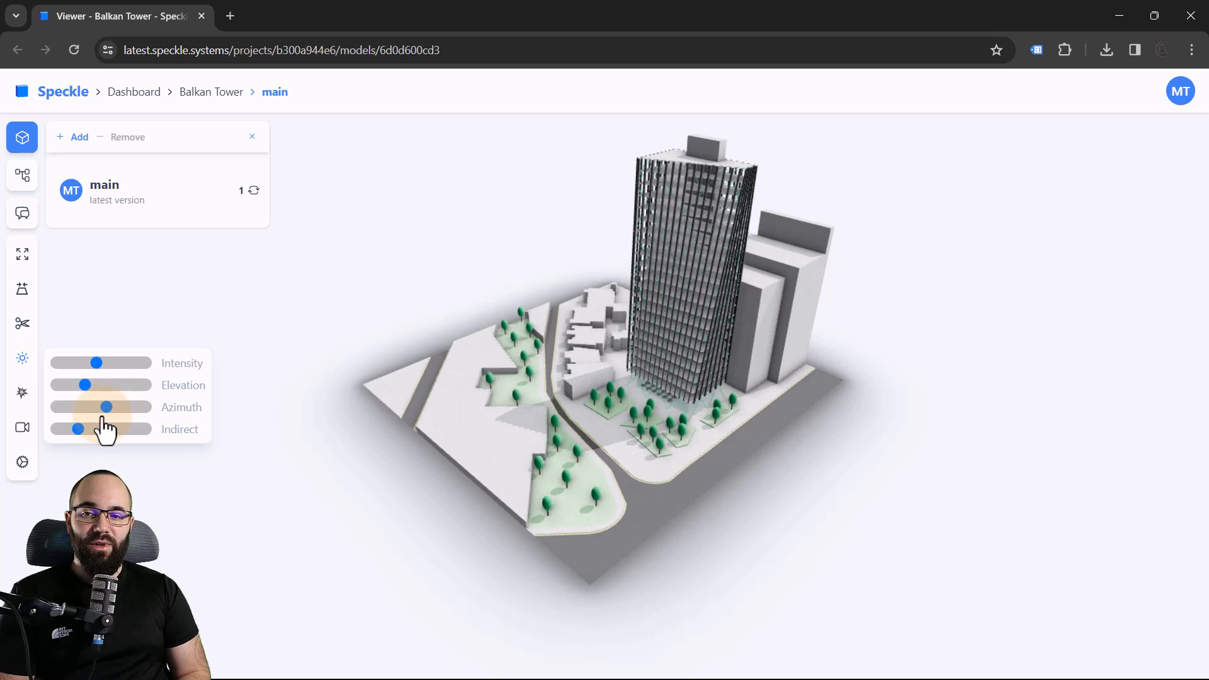
{"action": "left_click", "coordinate": [104, 436]}
Try exploding the model and return the explode intensity to its minimum
{"action": "left_click", "coordinate": [23, 394]}
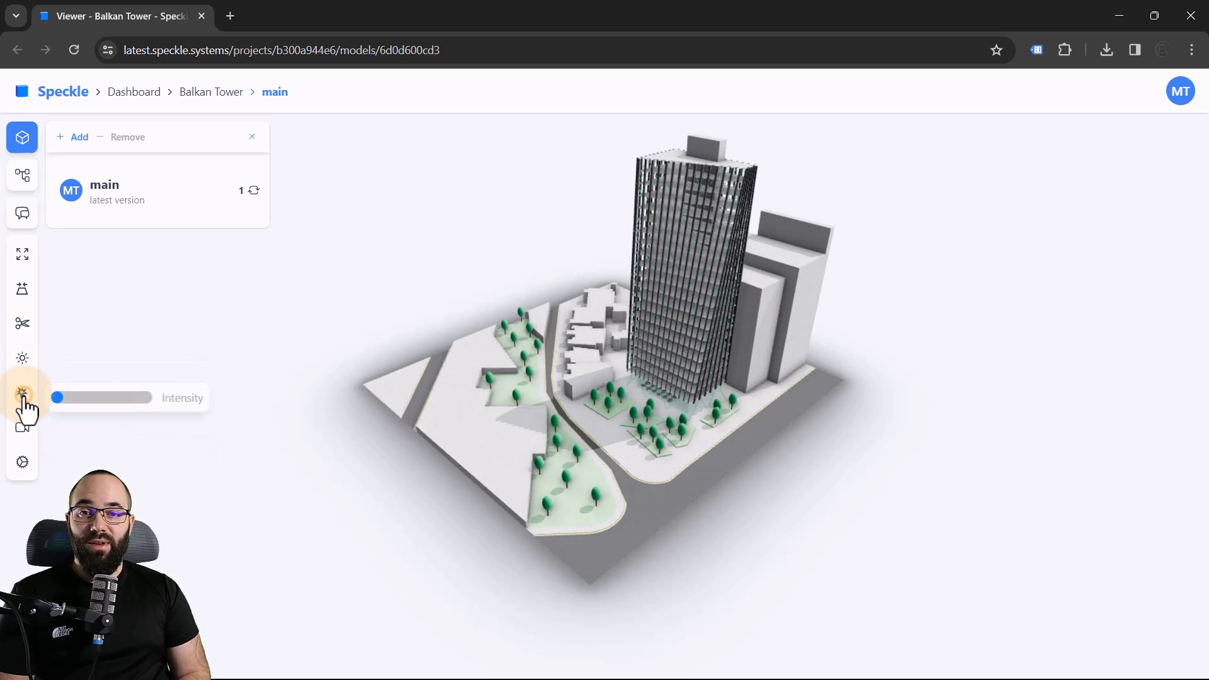
{"action": "mouse_move", "coordinate": [55, 396]}
{"action": "left_mouse_down"}
{"action": "mouse_move", "coordinate": [105, 395]}
{"action": "mouse_move", "coordinate": [56, 406]}
{"action": "left_mouse_up"}
{"action": "left_click", "coordinate": [585, 653]}
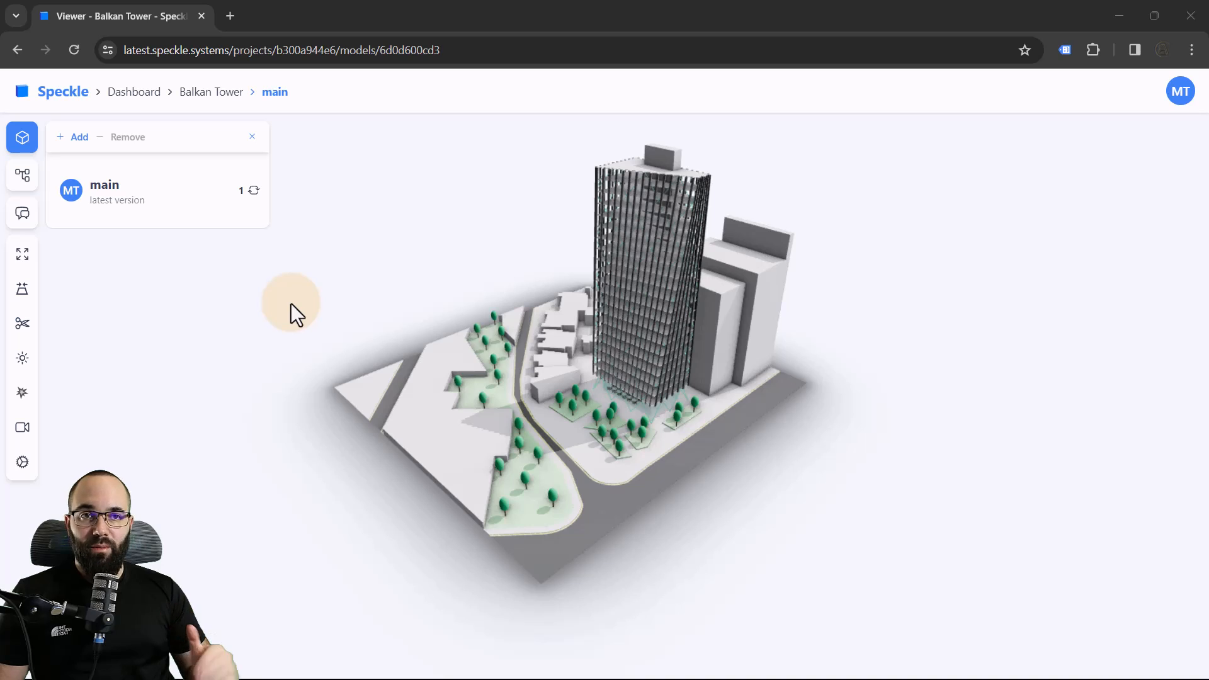
Open the management settings of the Balkan Tower project and invite a colleague by e-mail with the Can edit permission
{"action": "left_click", "coordinate": [214, 92]}
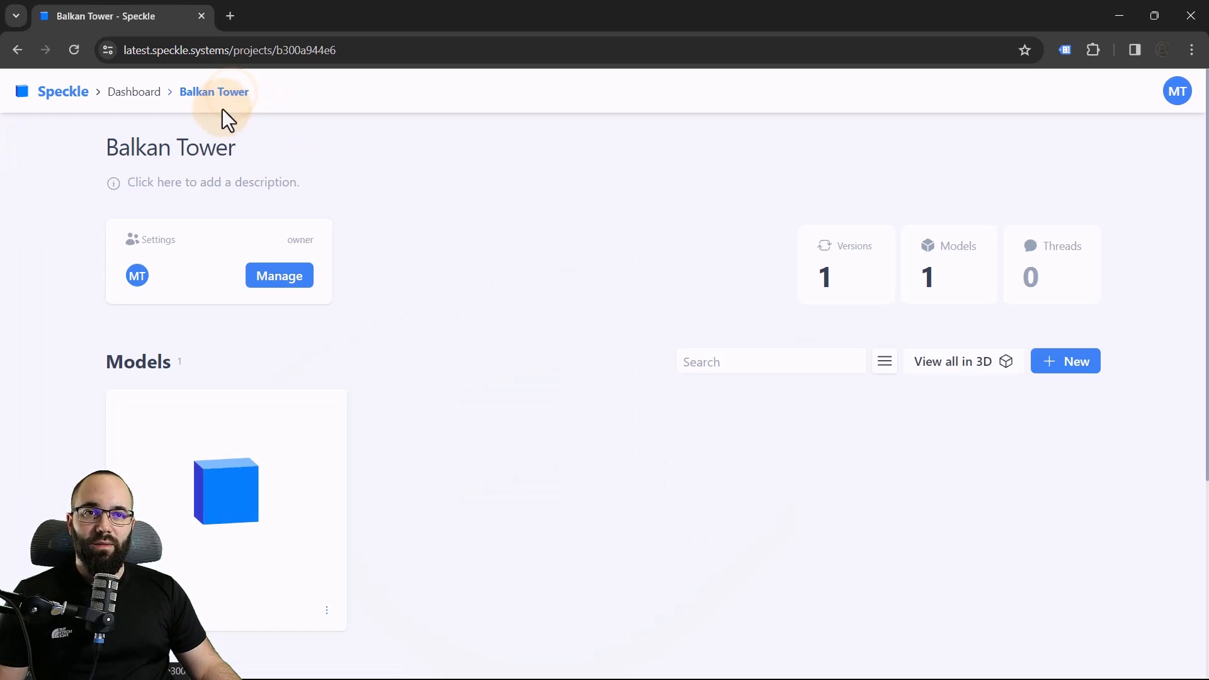
{"action": "left_click", "coordinate": [275, 281]}
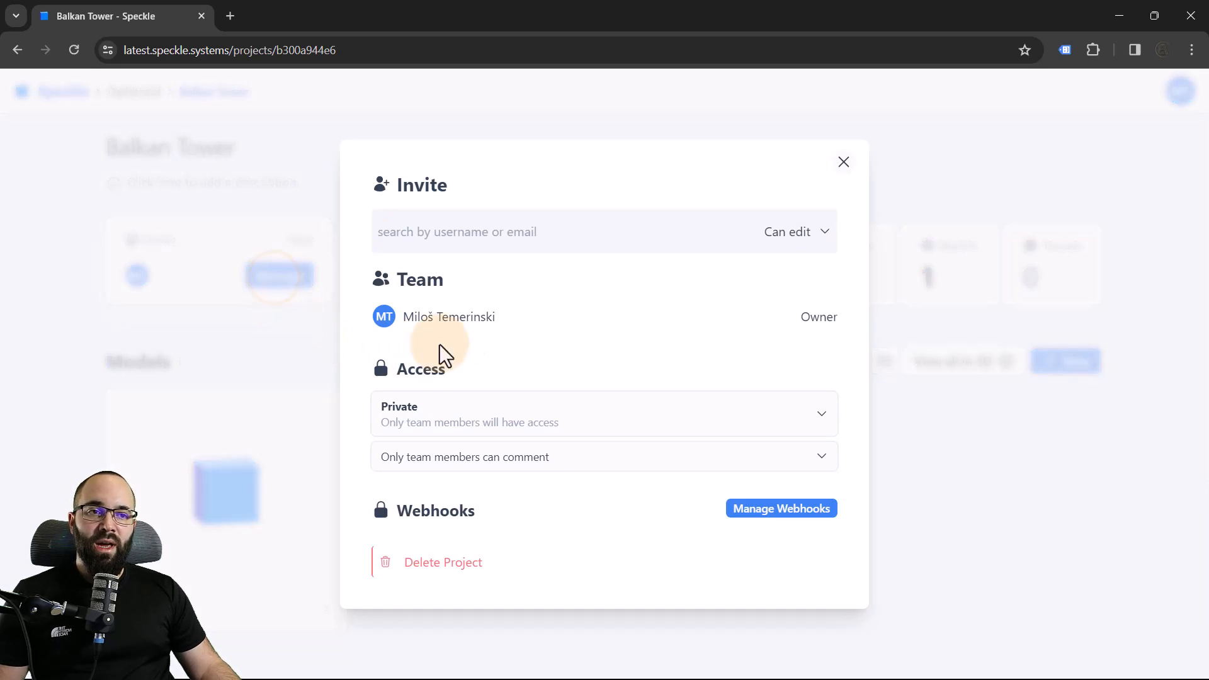
{"action": "left_click", "coordinate": [437, 236]}
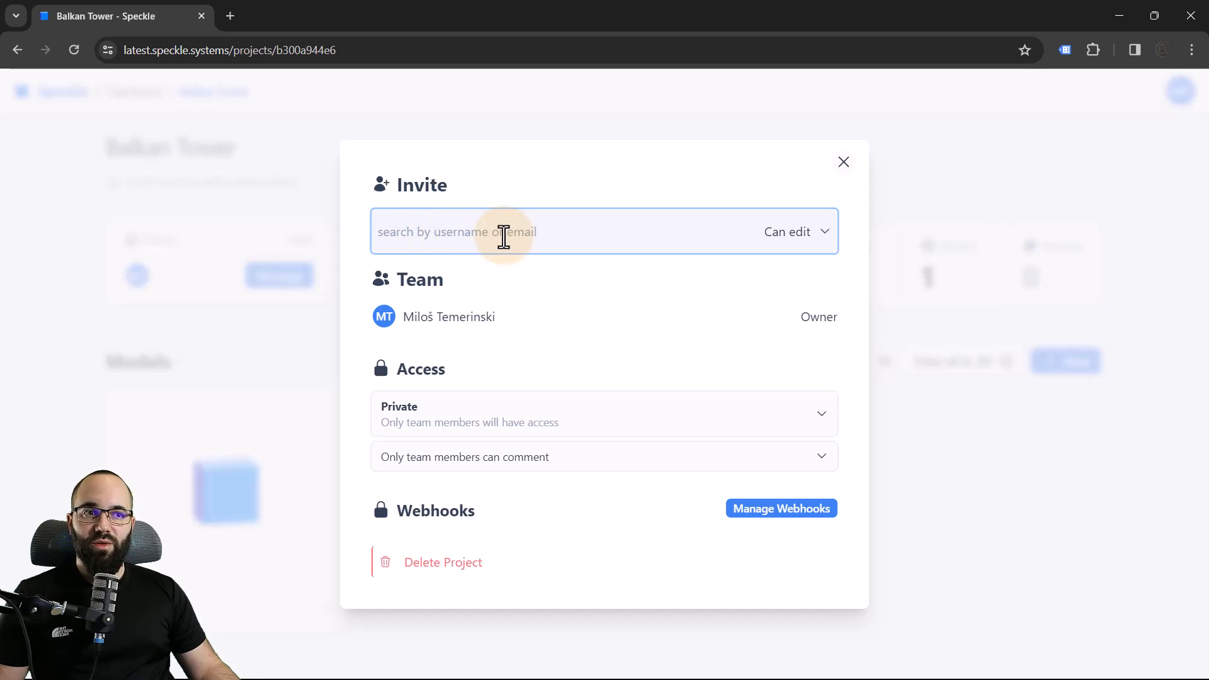
{"action": "key", "text": "ctrl+v"}
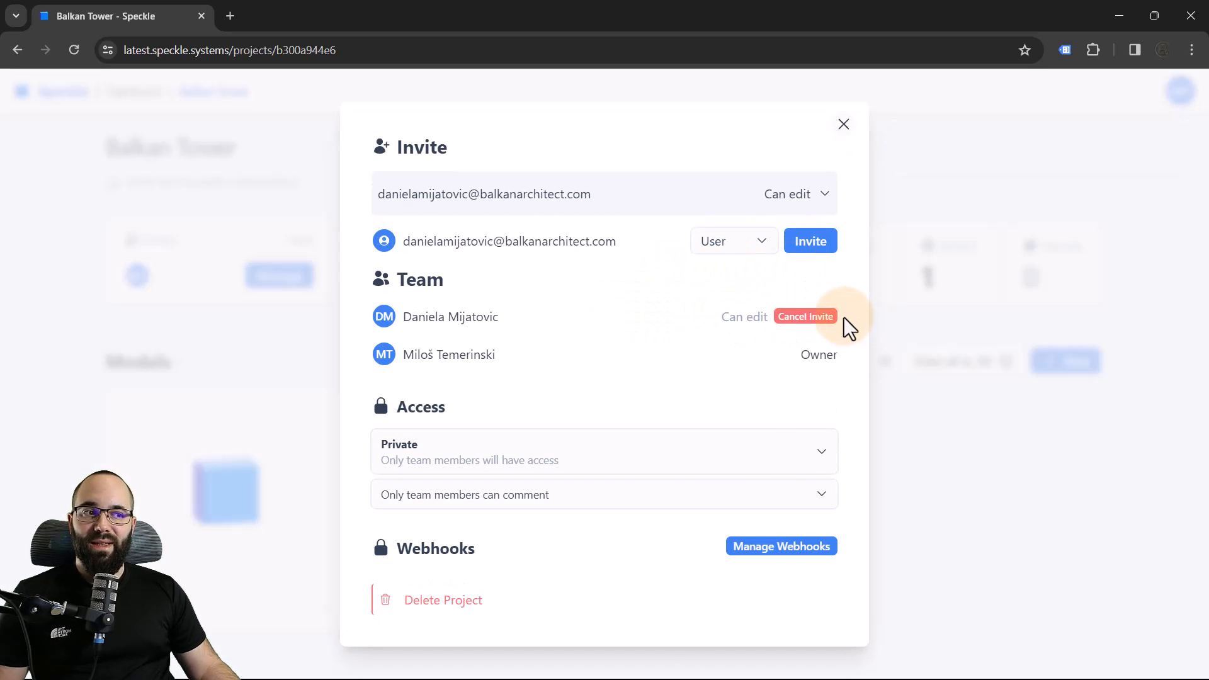
Review the available user roles and permission levels for invitations, and close the project settings
{"action": "left_click", "coordinate": [763, 246]}
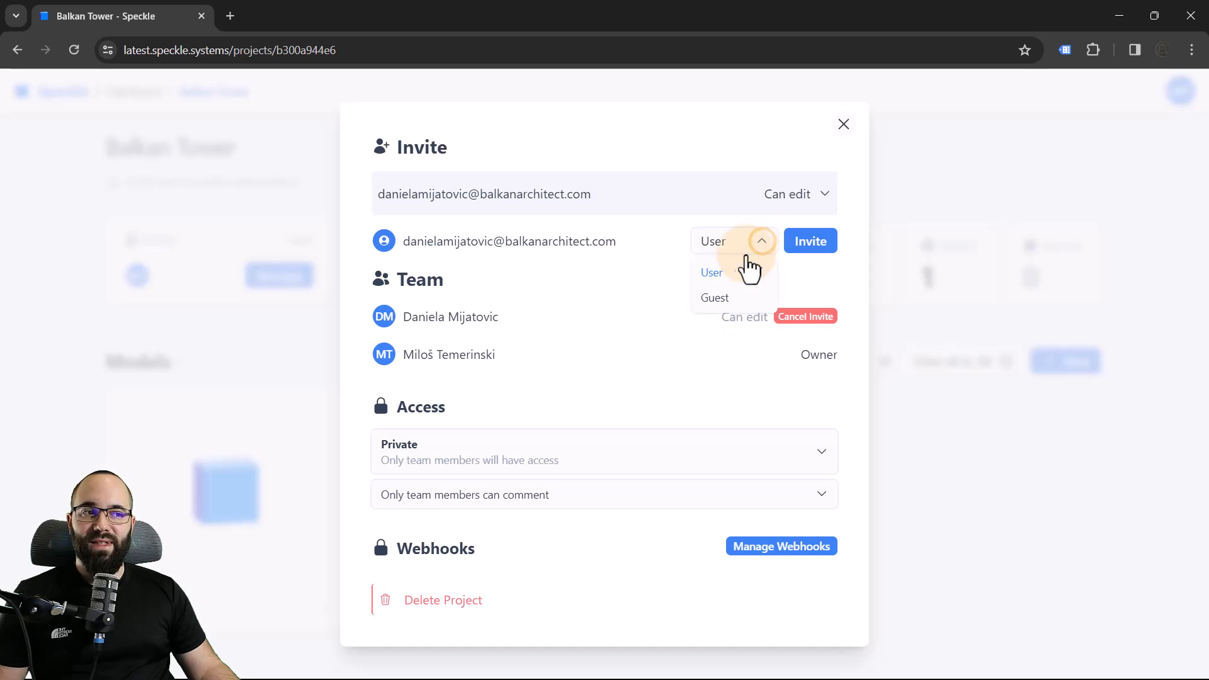
{"action": "left_click", "coordinate": [763, 247]}
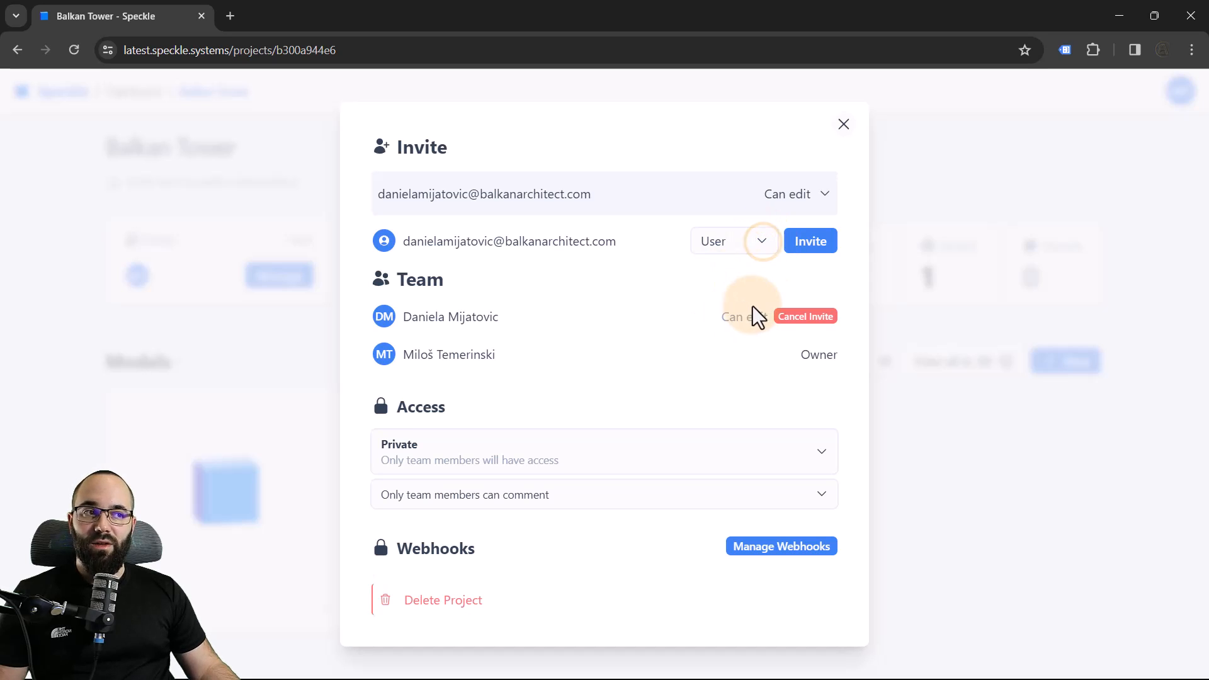
{"action": "left_click", "coordinate": [805, 205]}
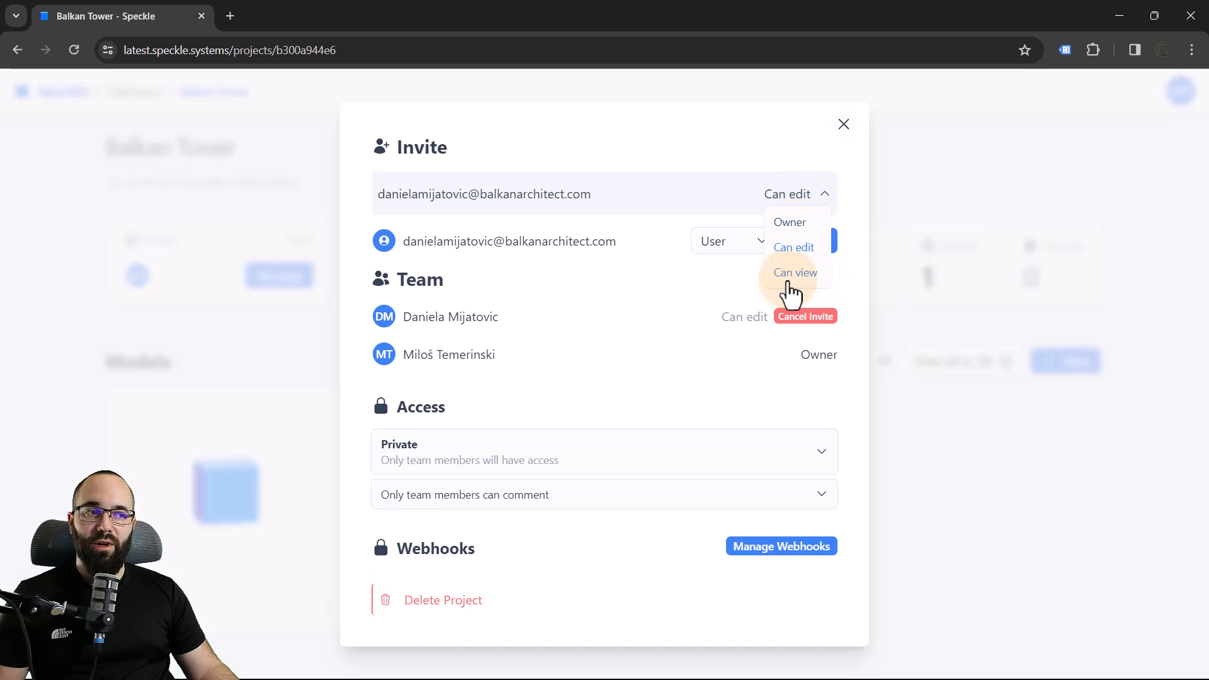
{"action": "left_click", "coordinate": [707, 294]}
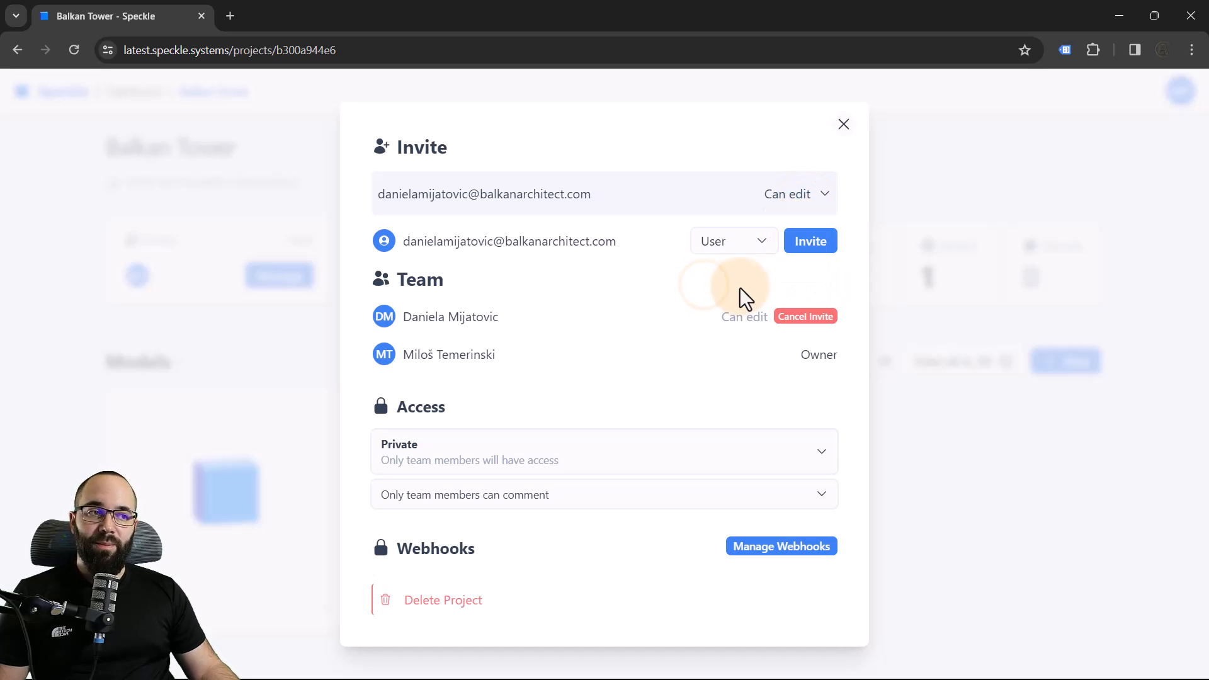
{"action": "left_click", "coordinate": [842, 126]}
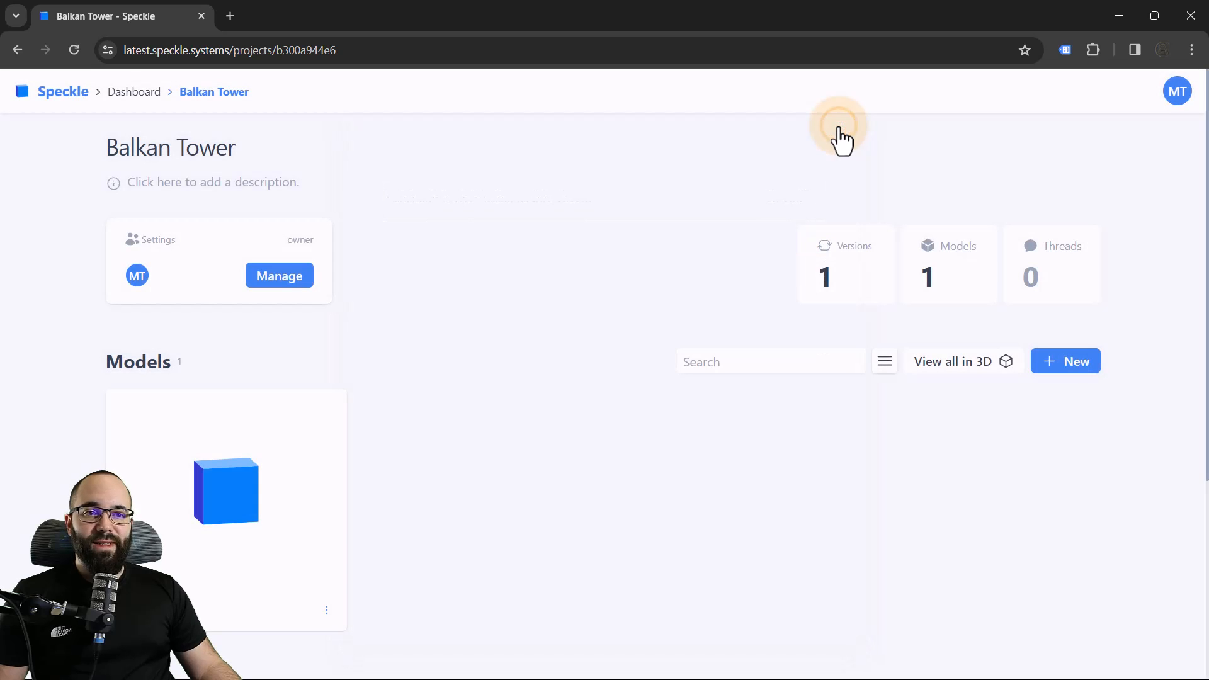
Open the project's main model in the viewer and look over it together with the invited collaborator
{"action": "left_click", "coordinate": [227, 538]}
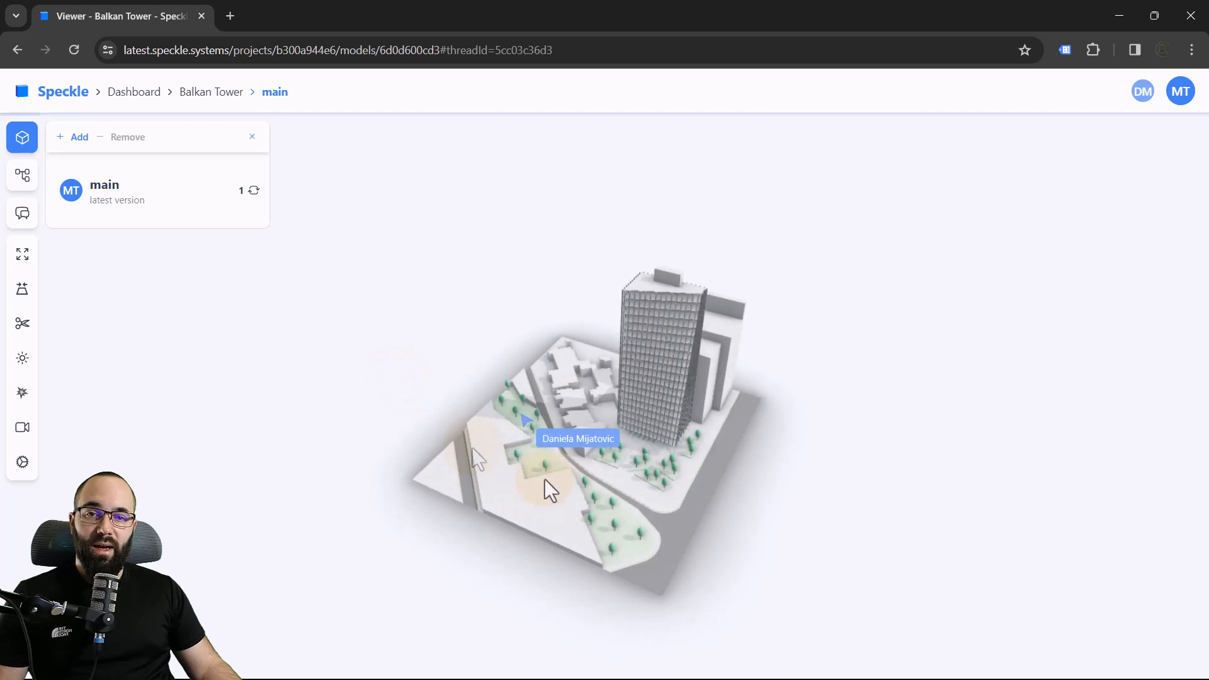
{"action": "scroll", "coordinate": [727, 497], "scroll_direction": "down", "scroll_amount": 1}
{"action": "scroll", "coordinate": [540, 463], "scroll_direction": "up", "scroll_amount": 5}
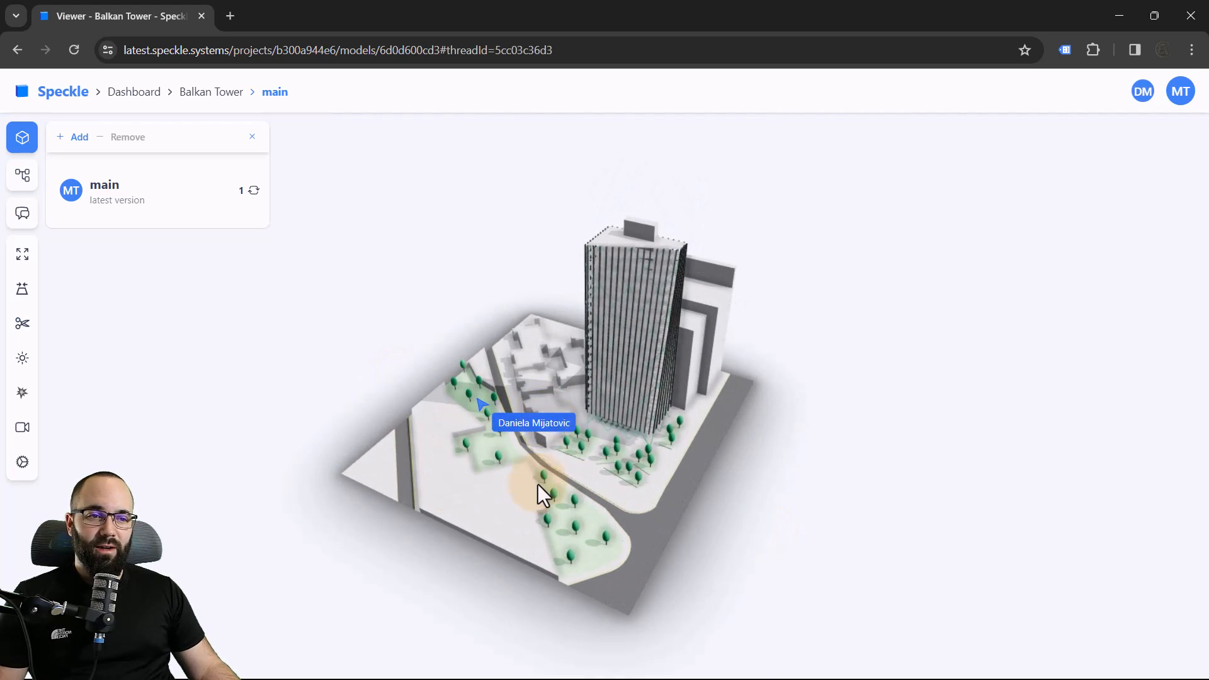
{"action": "scroll", "coordinate": [614, 636], "scroll_direction": "down", "scroll_amount": 3}
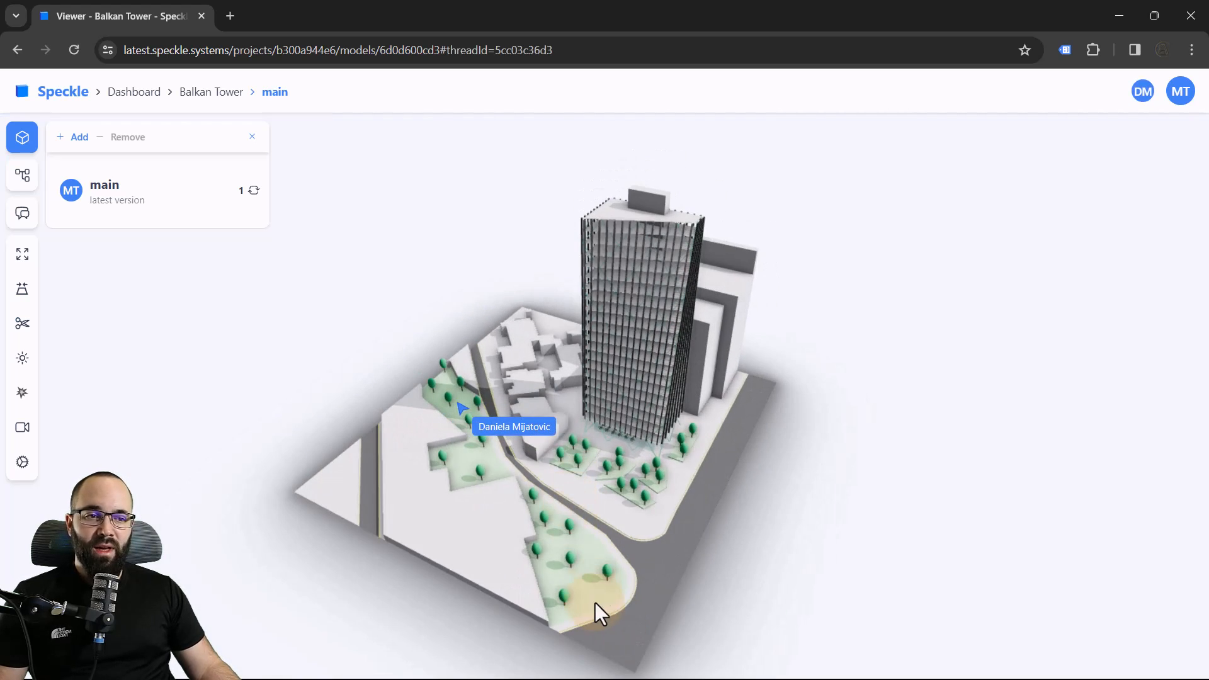
Post a comment on the green area beside the road reading "This area look a bit empty"
{"action": "left_click", "coordinate": [579, 599]}
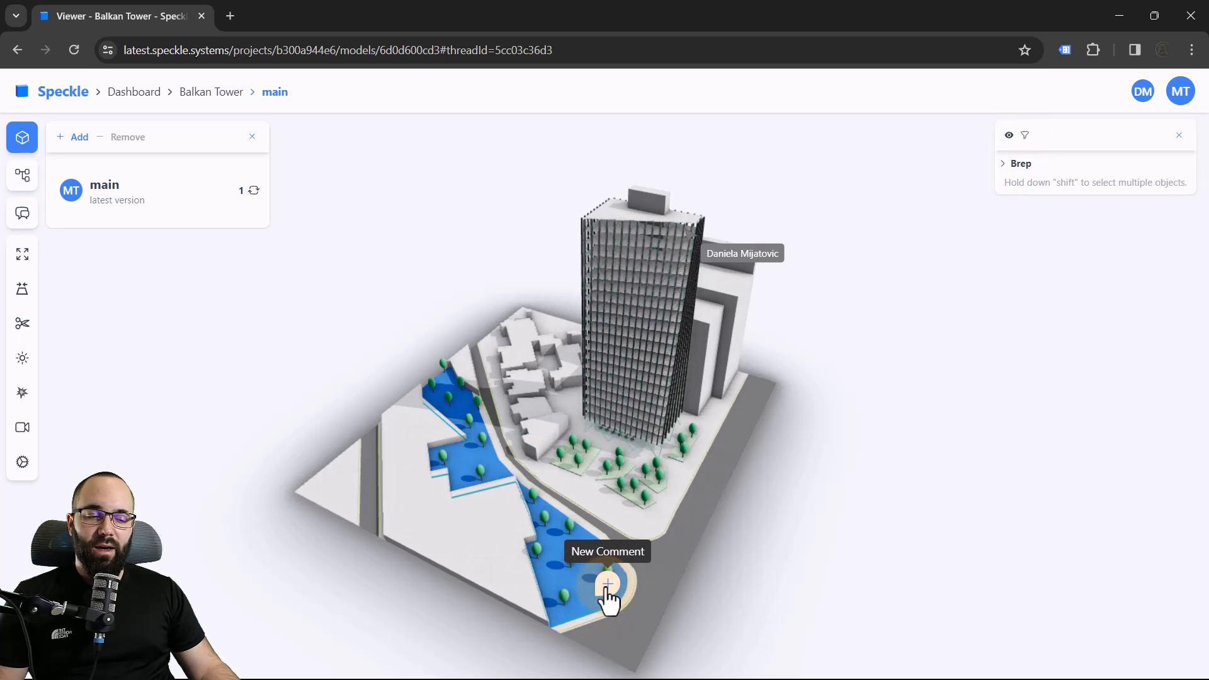
{"action": "left_click", "coordinate": [607, 589]}
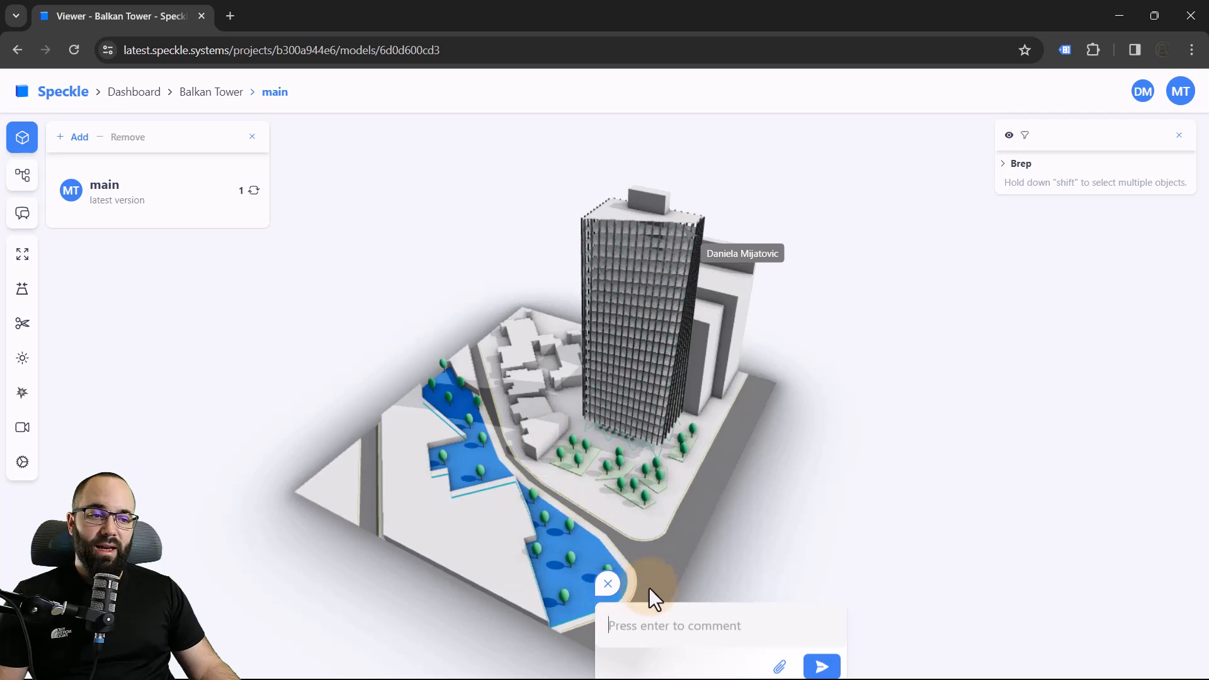
{"action": "scroll", "coordinate": [587, 467], "scroll_direction": "down", "scroll_amount": 2}
{"action": "left_click", "coordinate": [646, 546]}
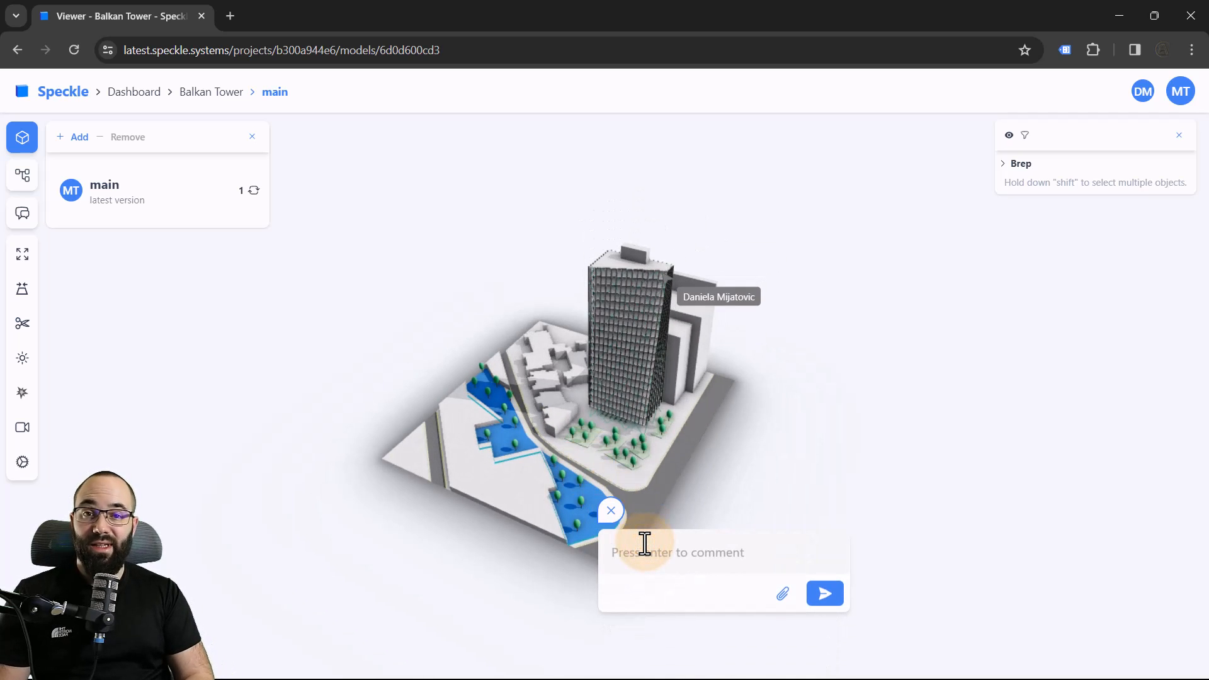
{"action": "type", "text": "T"}
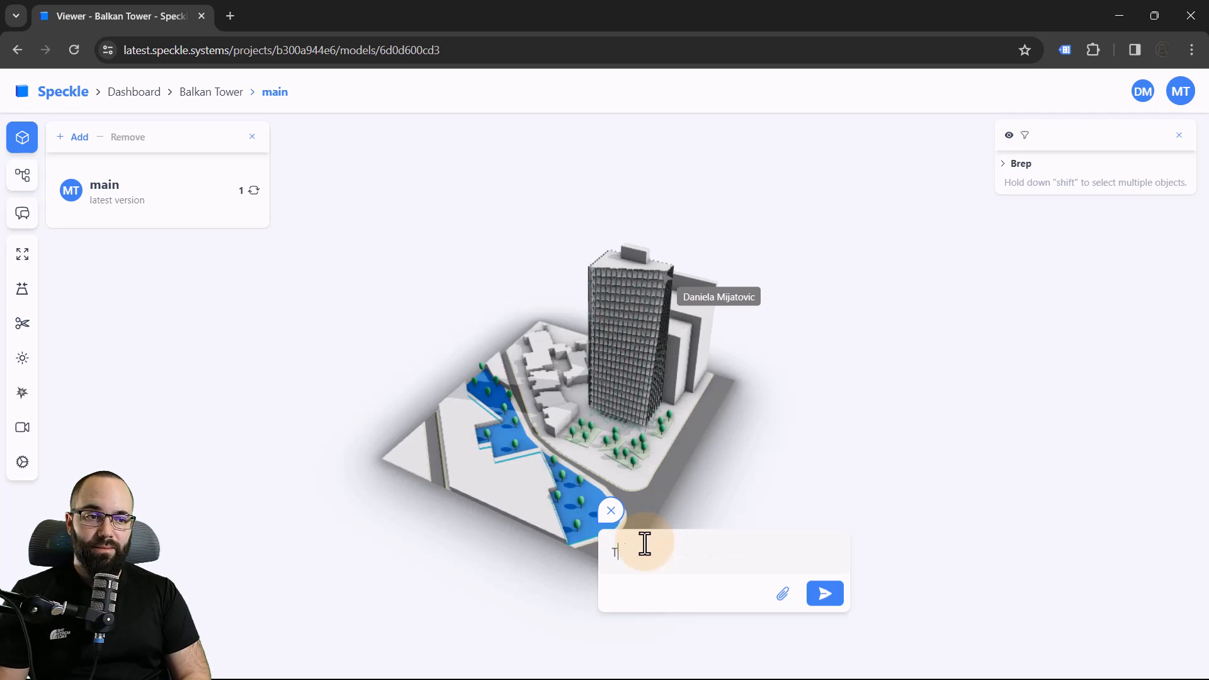
{"action": "type", "text": "his area look a bit empty"}
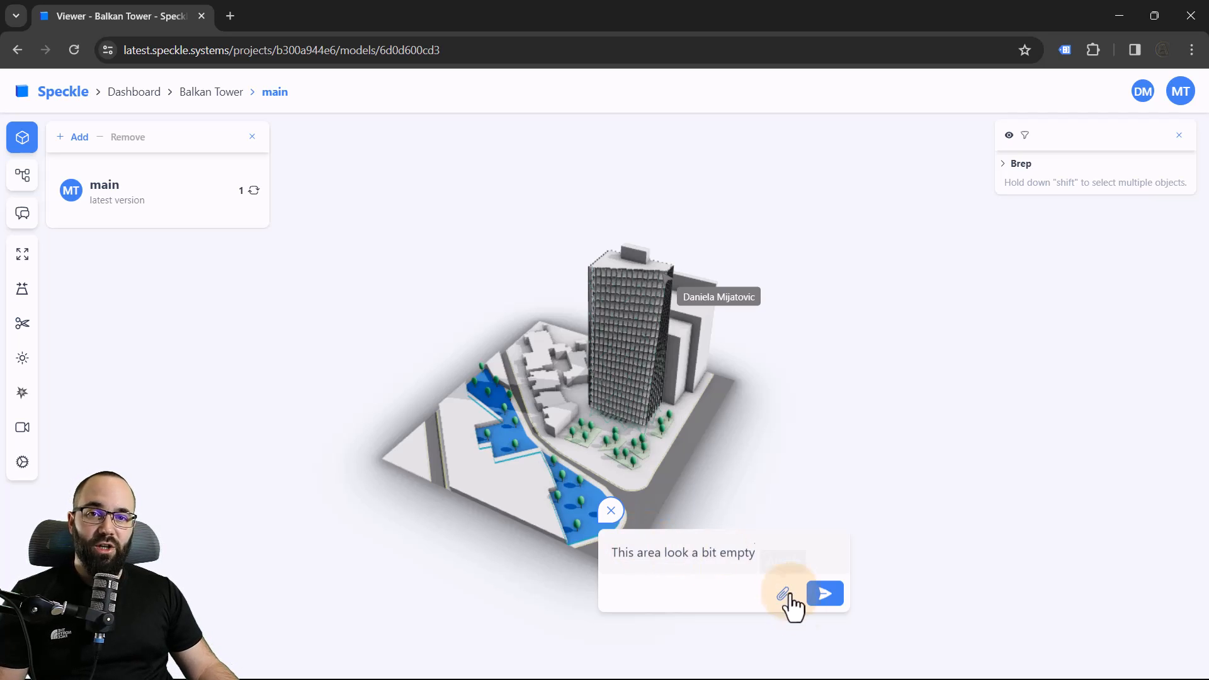
{"action": "left_click", "coordinate": [823, 593]}
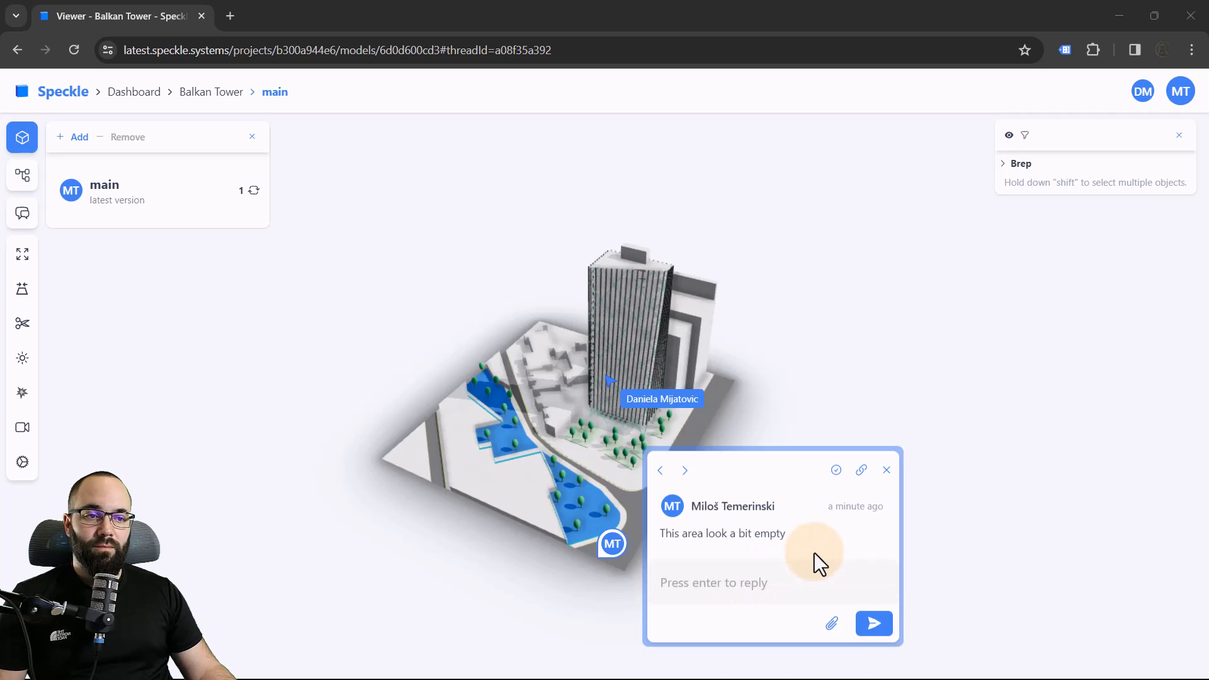
{"action": "right_click", "coordinate": [713, 545]}
Switch to Rhino and copy a tree block repeatedly to fill the two green areas across the road from the tower
{"action": "left_click", "coordinate": [536, 599]}
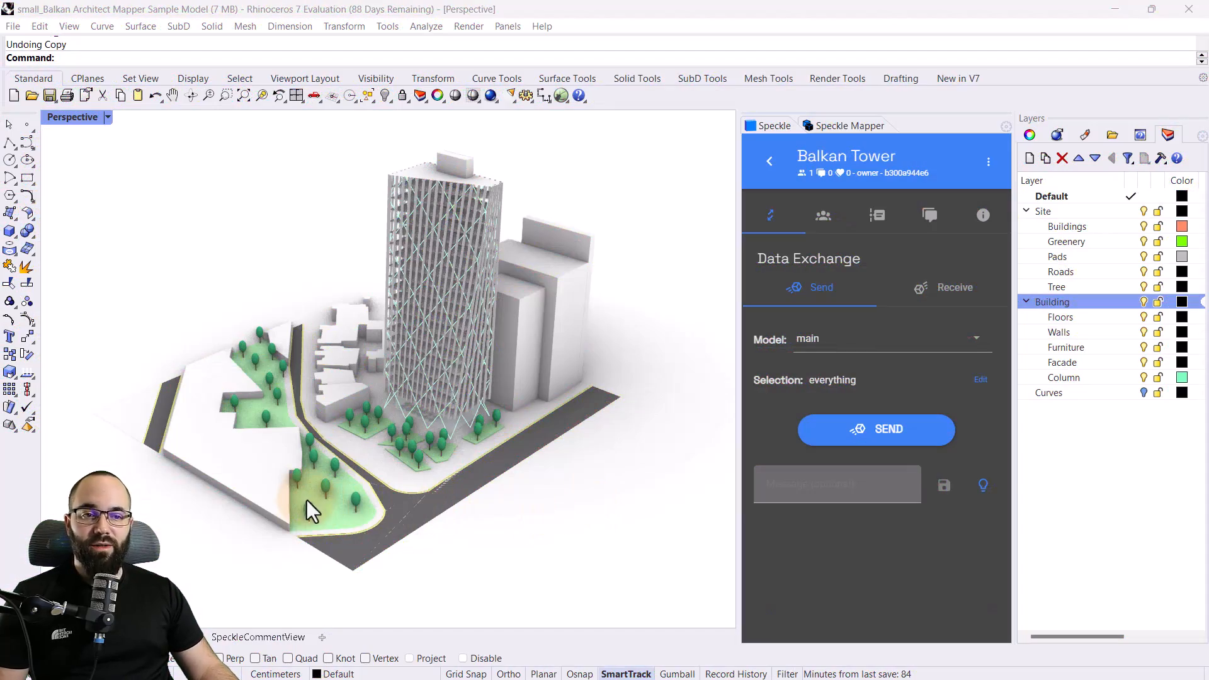
{"action": "scroll", "coordinate": [306, 498], "scroll_direction": "up", "scroll_amount": 5}
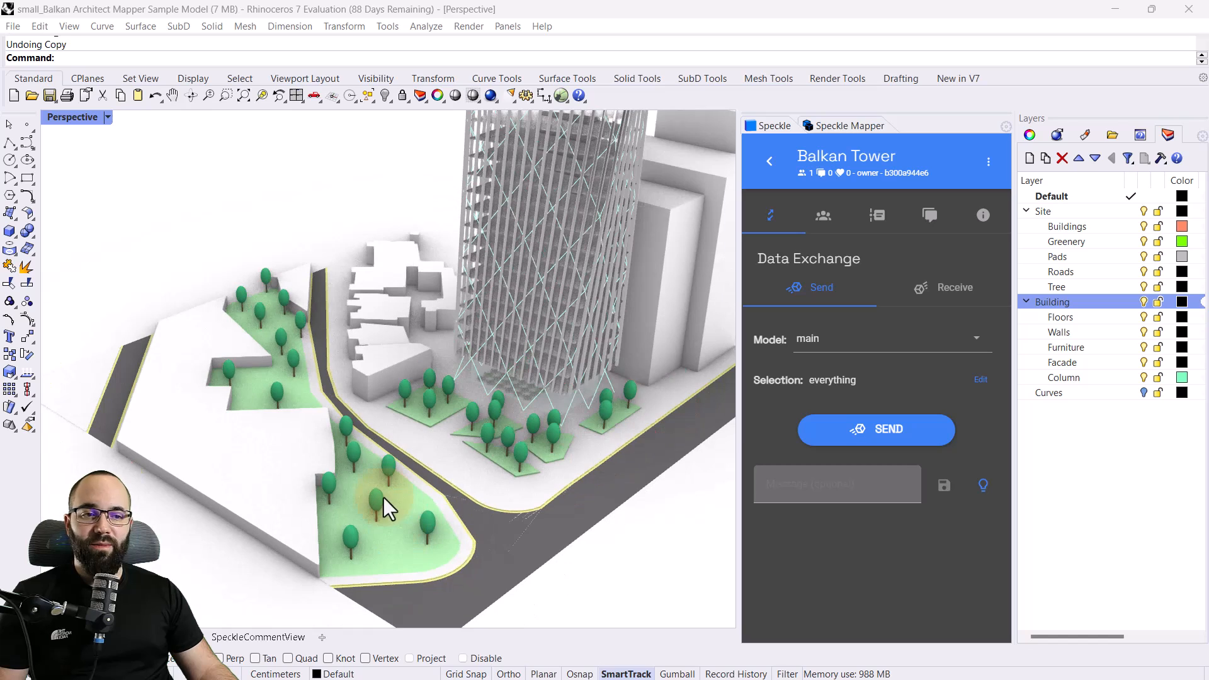
{"action": "left_click", "coordinate": [380, 500]}
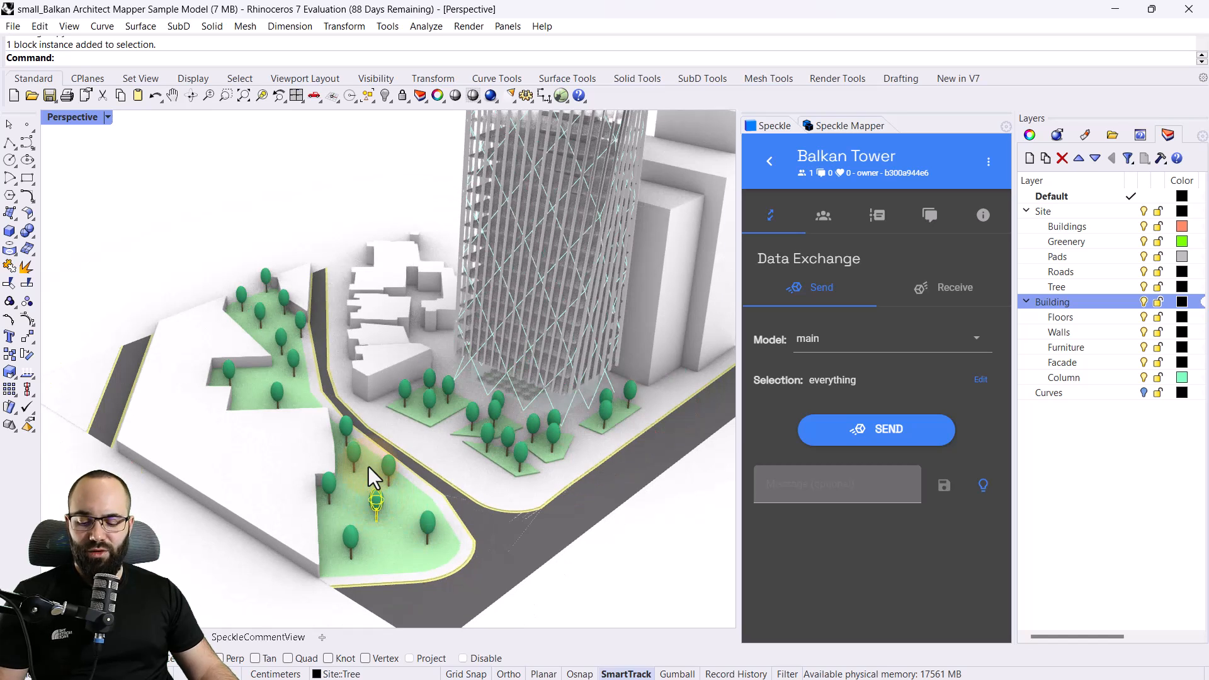
{"action": "type", "text": "Copy"}
{"action": "key", "text": "Return"}
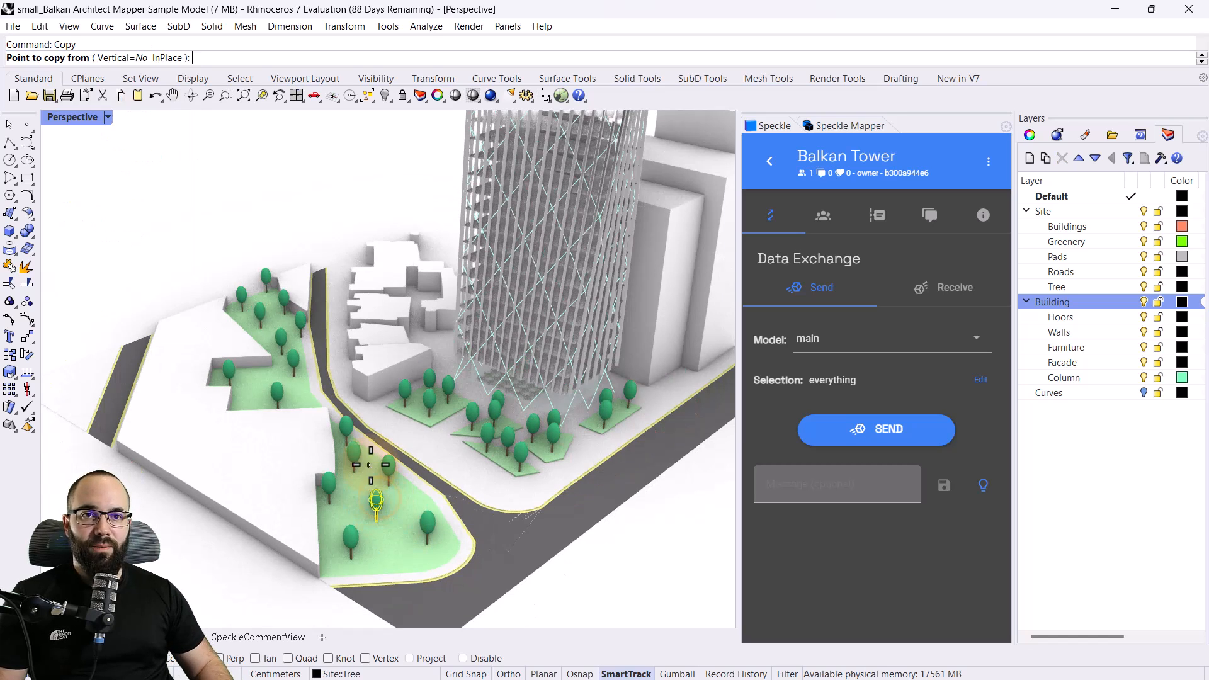
{"action": "left_click", "coordinate": [380, 519]}
{"action": "left_click", "coordinate": [269, 380]}
{"action": "left_click", "coordinate": [375, 565]}
{"action": "left_click", "coordinate": [425, 563]}
{"action": "left_click", "coordinate": [410, 530]}
{"action": "left_click", "coordinate": [370, 477]}
{"action": "left_click", "coordinate": [355, 490]}
{"action": "left_click", "coordinate": [333, 537]}
{"action": "left_click", "coordinate": [260, 411]}
{"action": "left_click", "coordinate": [389, 502]}
{"action": "left_click", "coordinate": [373, 497]}
{"action": "left_click", "coordinate": [370, 536]}
{"action": "key", "text": "Escape"}
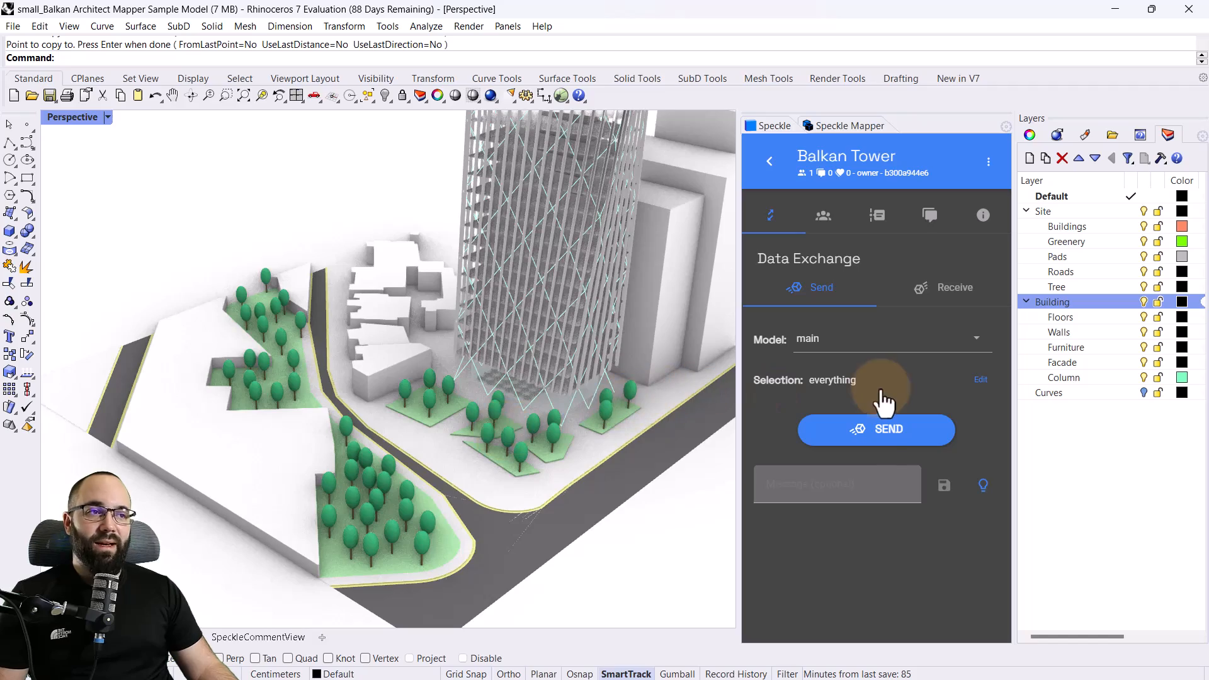
Send the updated geometry to the main model on Speckle, and switch to the browser to reload the viewer
{"action": "left_click", "coordinate": [886, 433]}
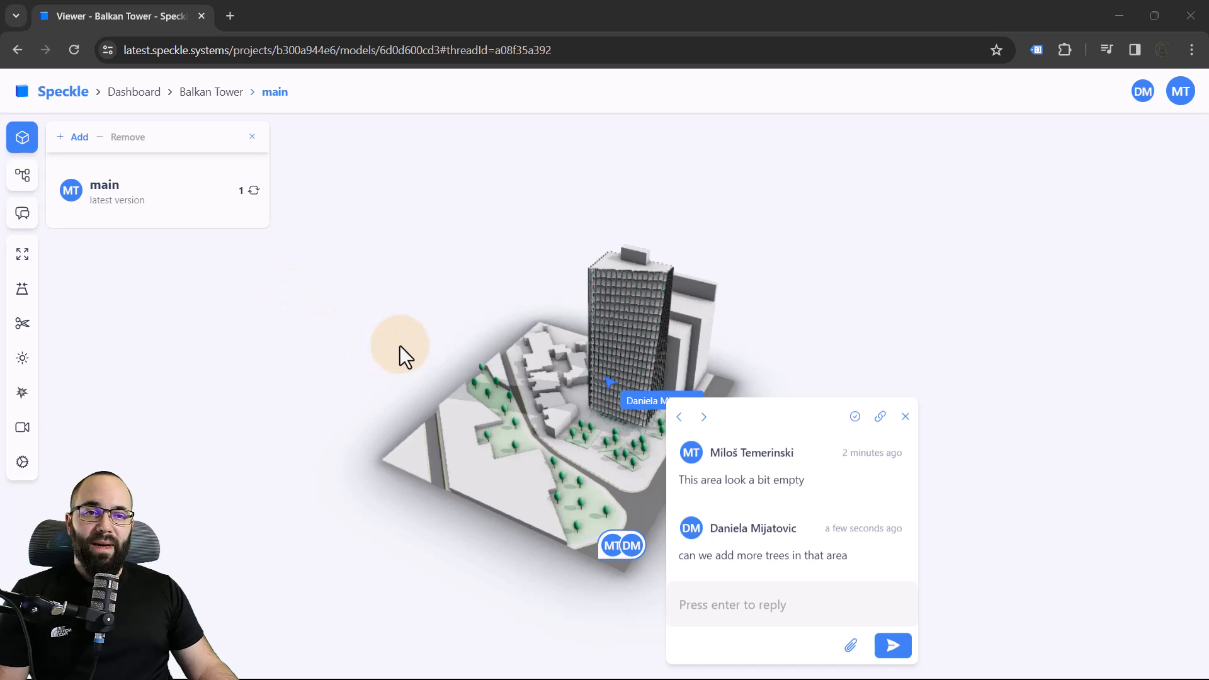
{"action": "left_click", "coordinate": [338, 317]}
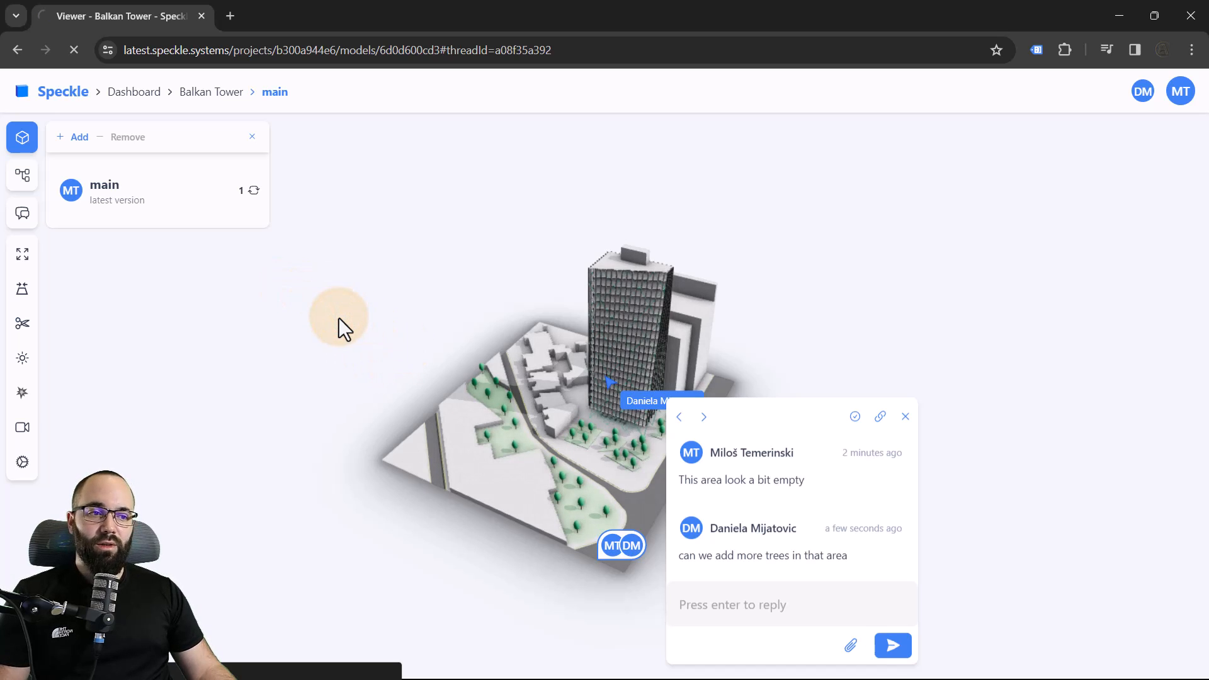
{"action": "left_click", "coordinate": [334, 331]}
{"action": "key", "text": "F5"}
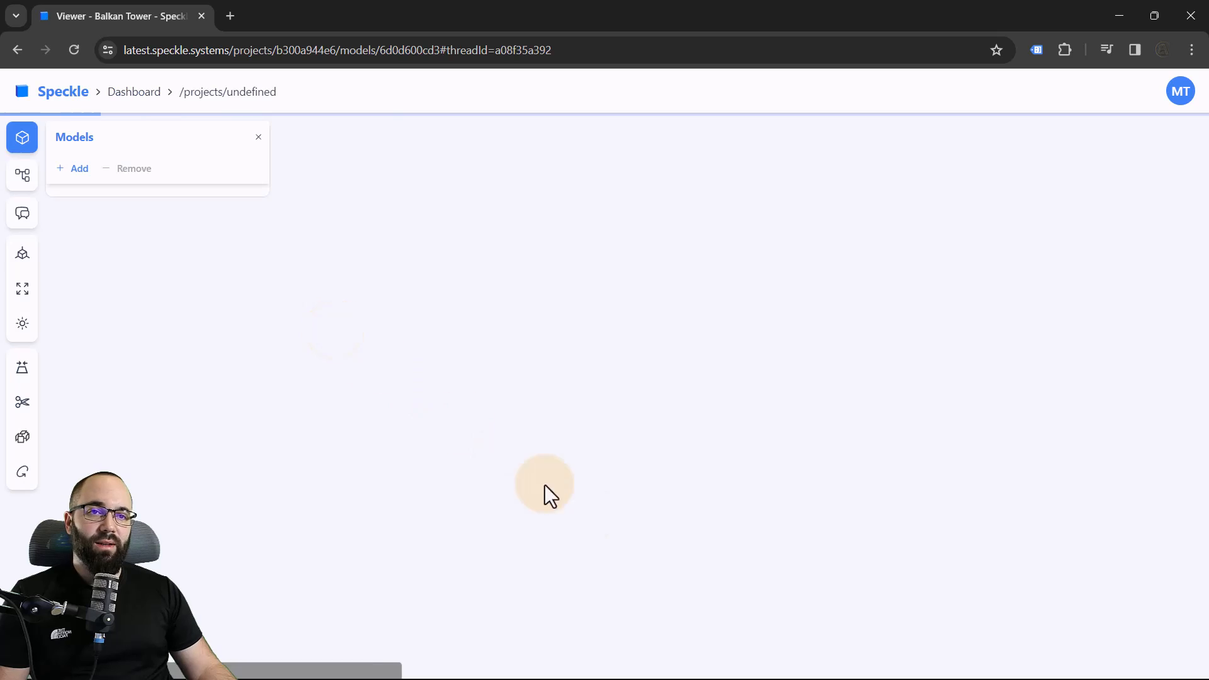
Reply "Like this?" in the comment thread about the empty area and mark the thread as resolved
{"action": "left_click", "coordinate": [753, 640]}
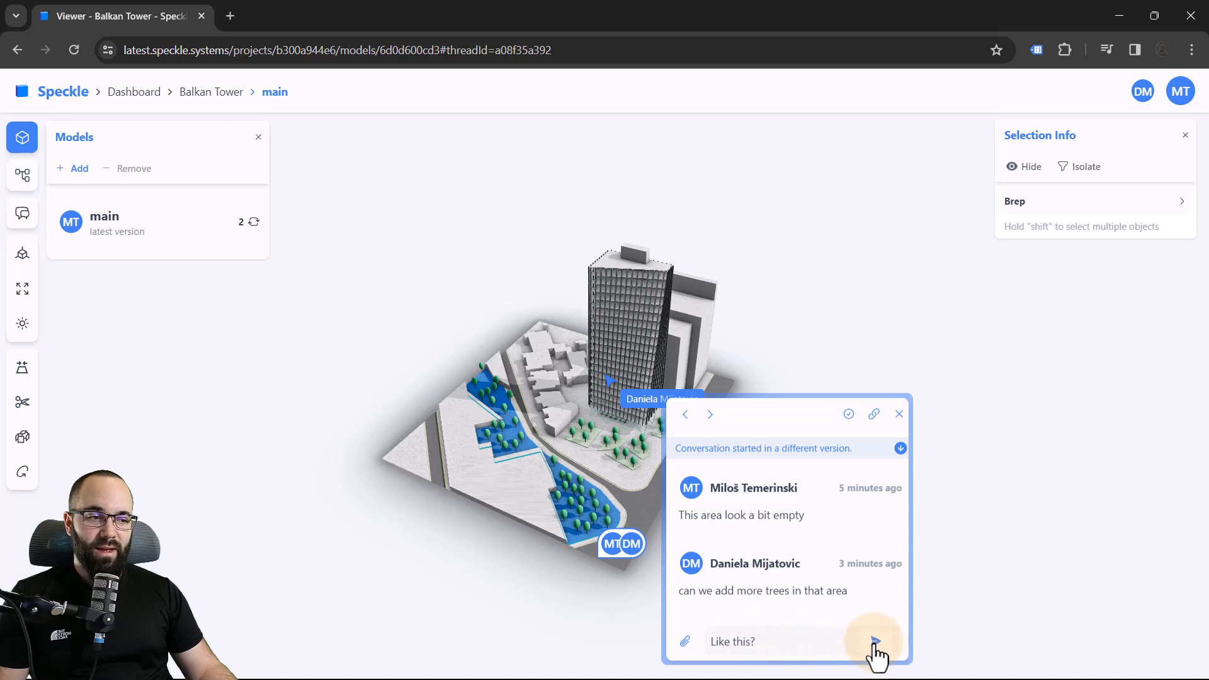
{"action": "left_click", "coordinate": [875, 641]}
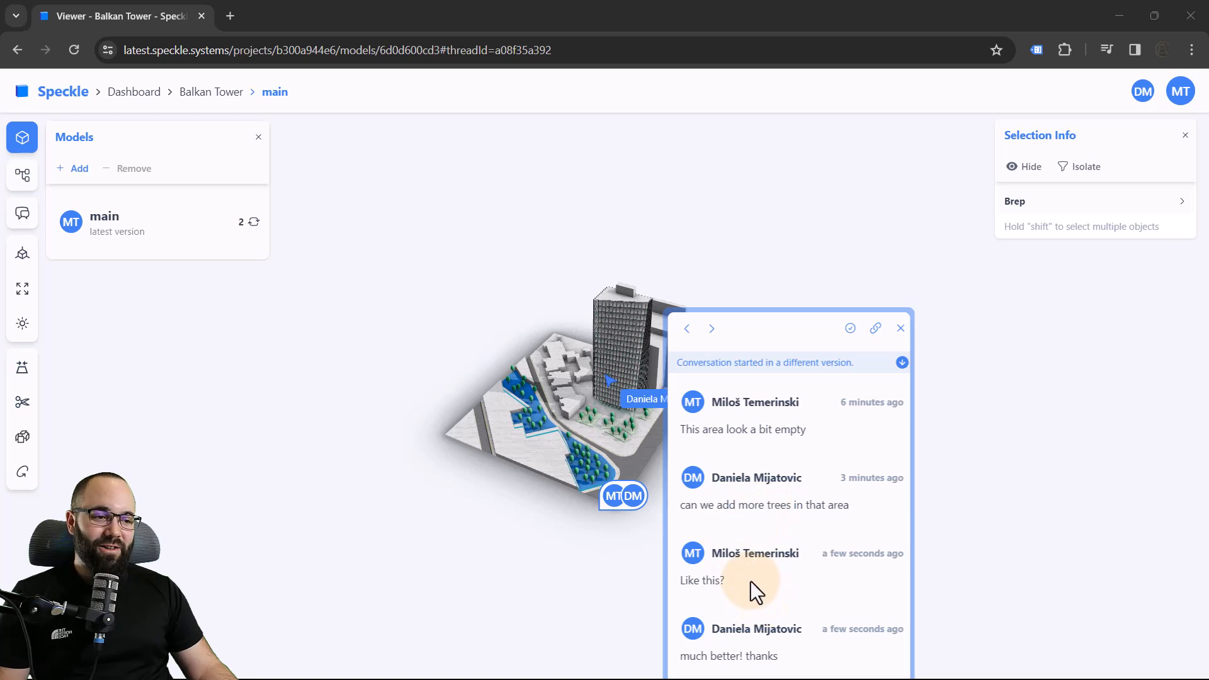
{"action": "left_click", "coordinate": [622, 591]}
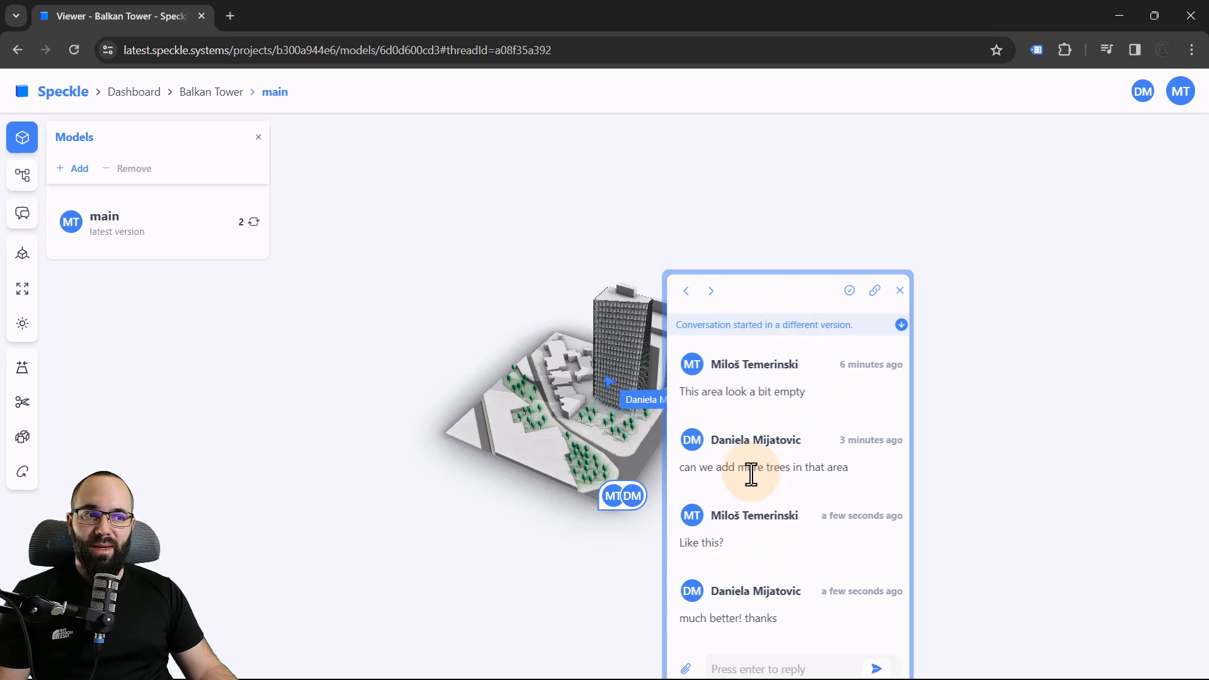
{"action": "left_click", "coordinate": [849, 291]}
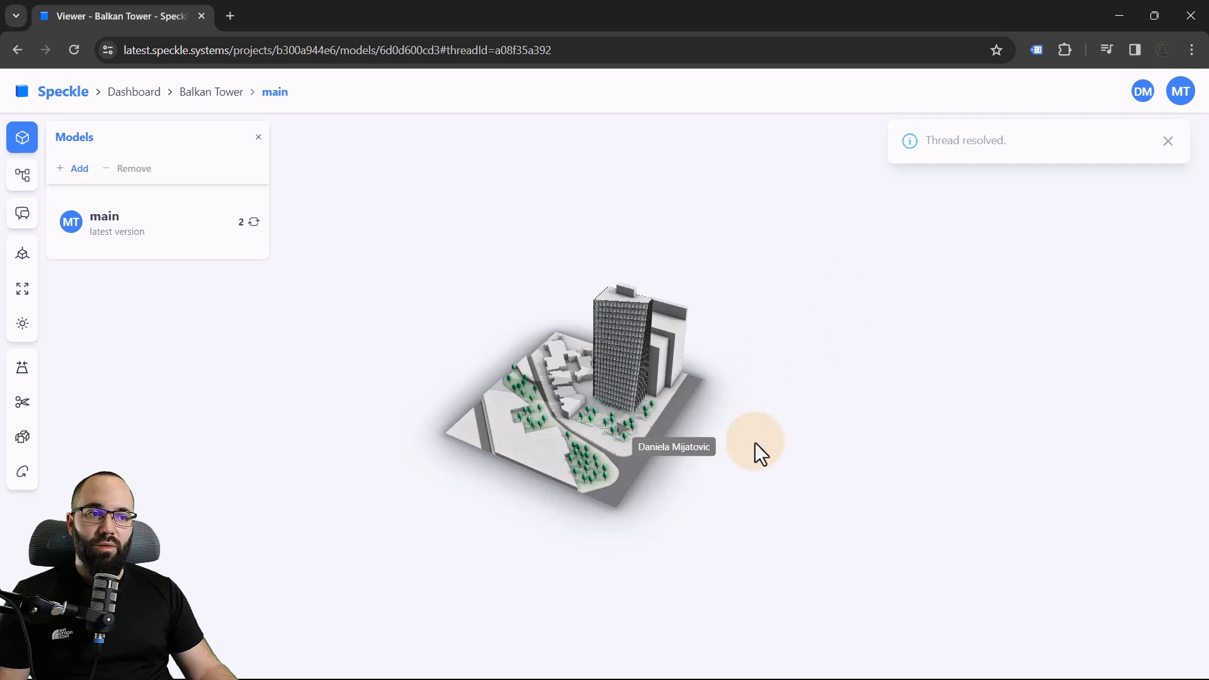
Review the main model's version history, compare the latest version with the one from an hour ago, and leave the comparison
{"action": "left_click", "coordinate": [722, 483]}
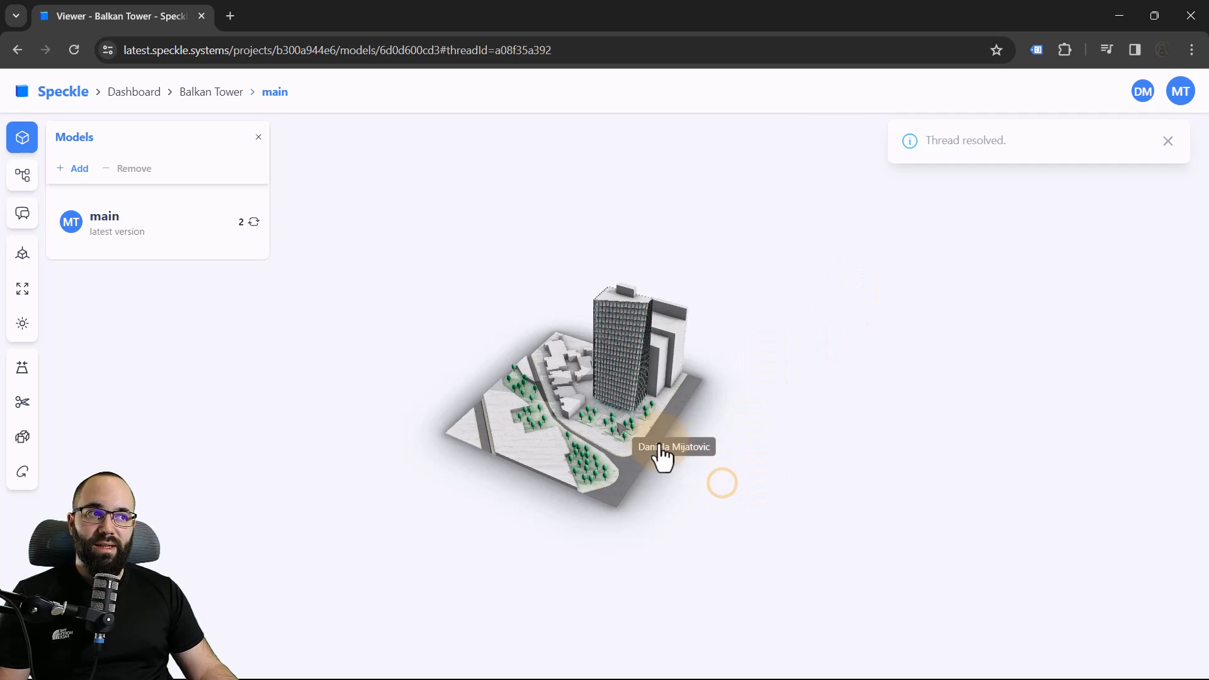
{"action": "left_click", "coordinate": [659, 509]}
{"action": "scroll", "coordinate": [610, 446], "scroll_direction": "up", "scroll_amount": 5}
{"action": "right_click_drag", "start_coordinate": [738, 579], "coordinate": [719, 554]}
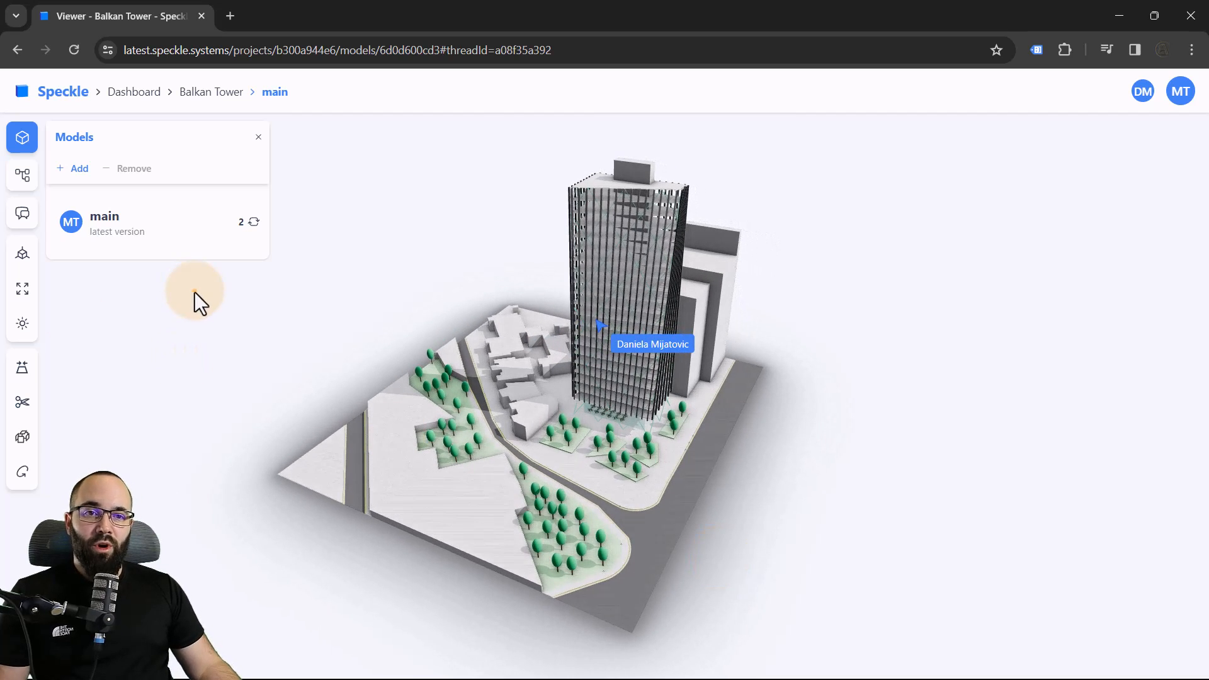
{"action": "left_click", "coordinate": [194, 293]}
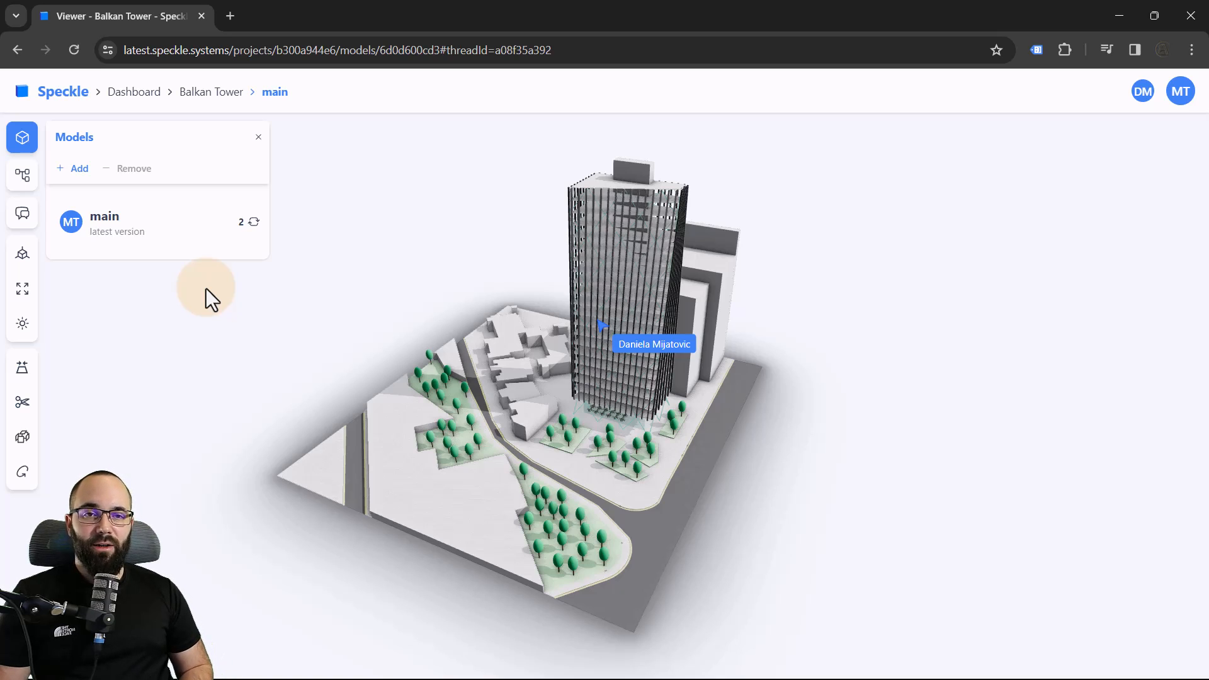
{"action": "left_click", "coordinate": [163, 241]}
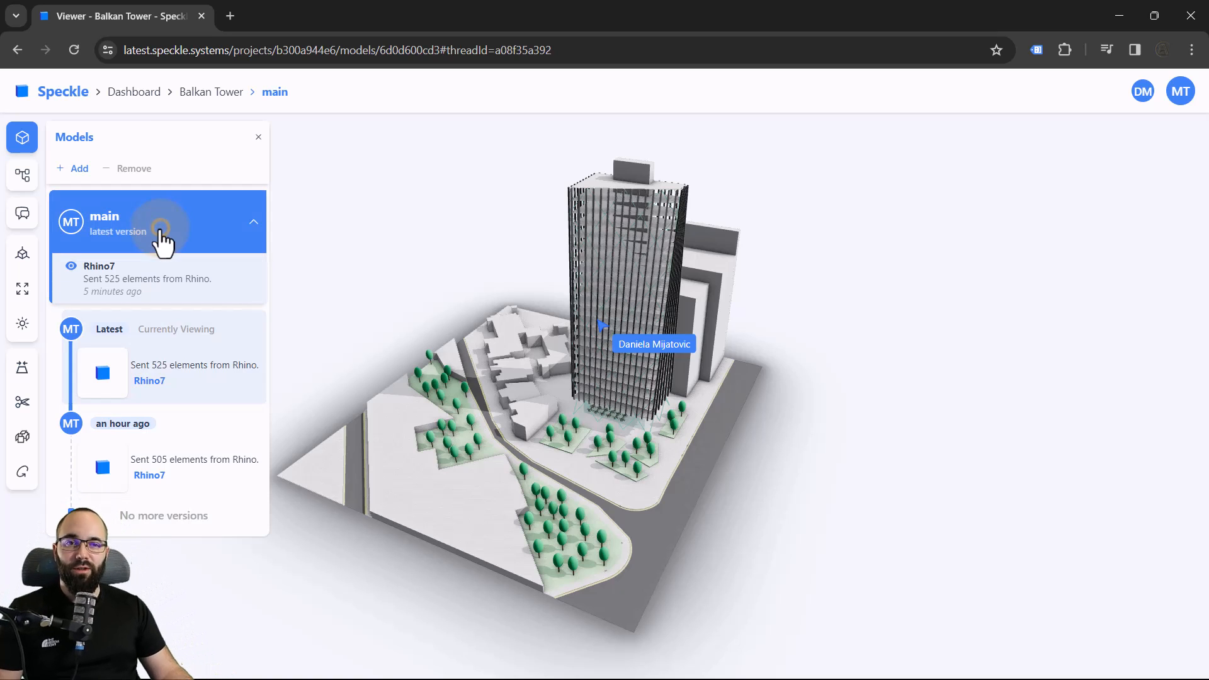
{"action": "left_click", "coordinate": [124, 473]}
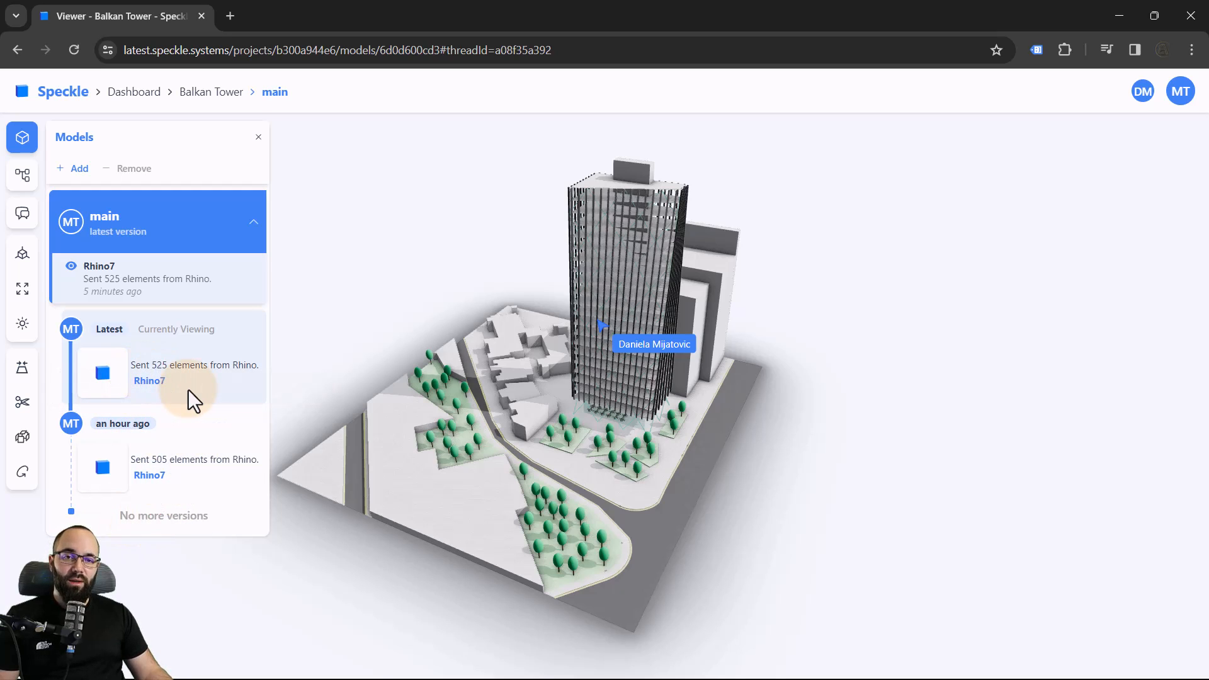
{"action": "mouse_move", "coordinate": [116, 330]}
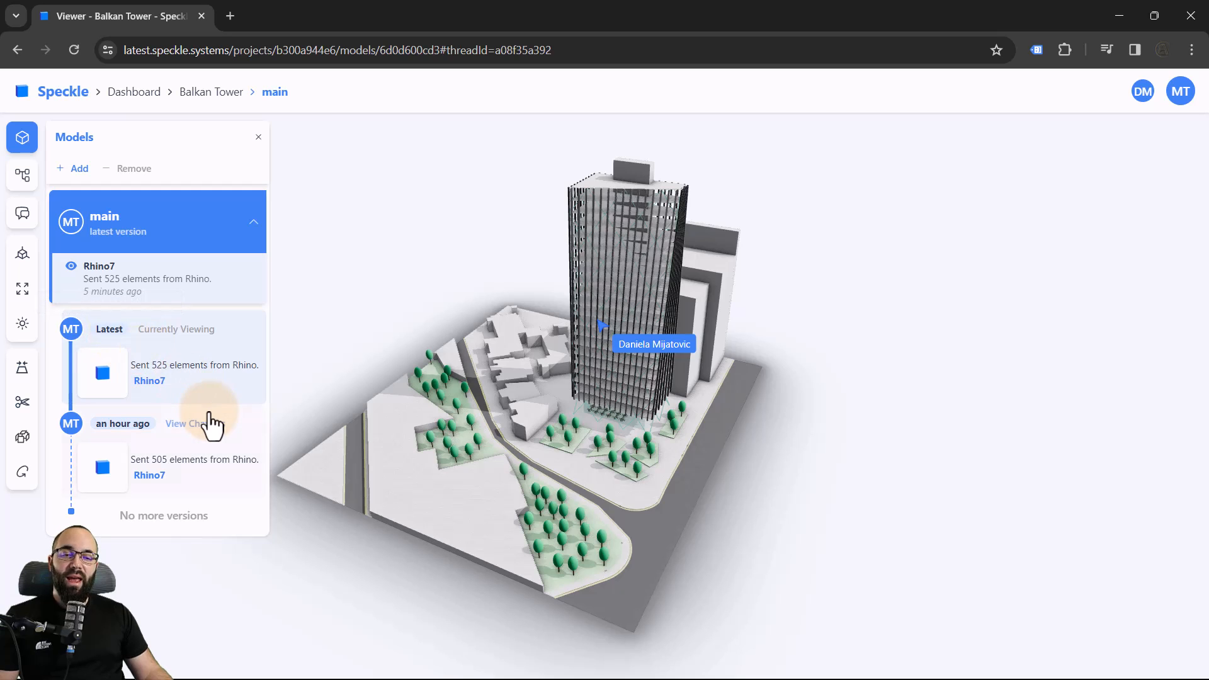
{"action": "left_click", "coordinate": [192, 425]}
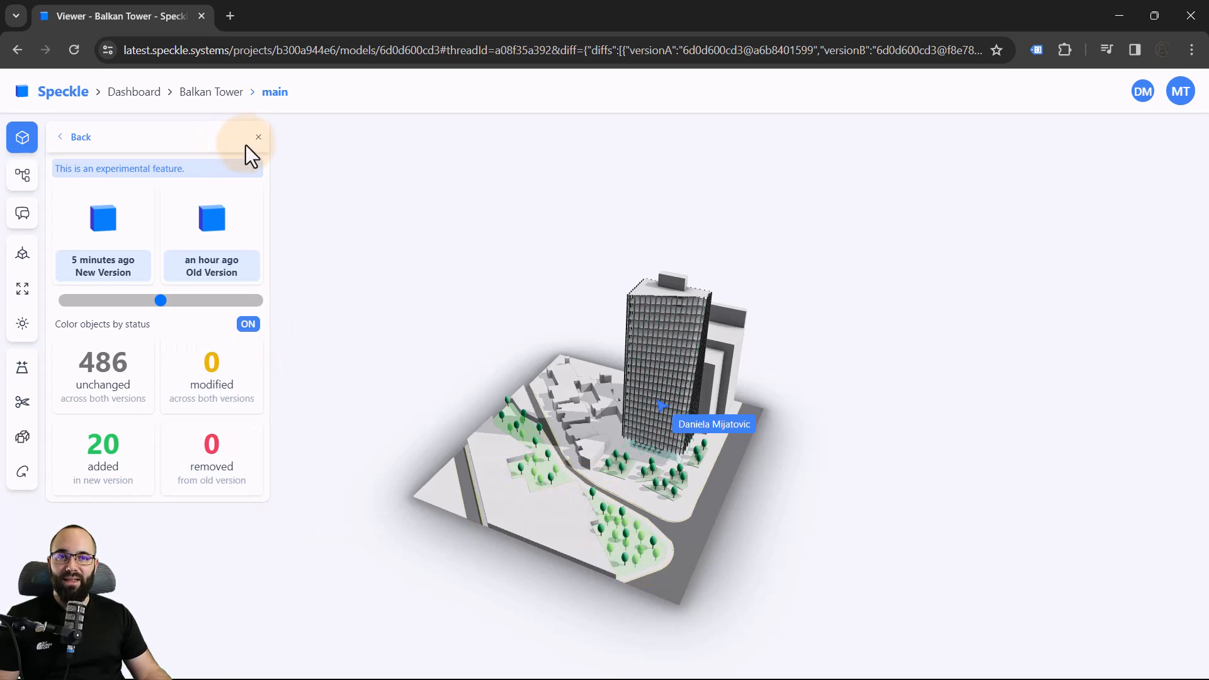
{"action": "left_click", "coordinate": [71, 137]}
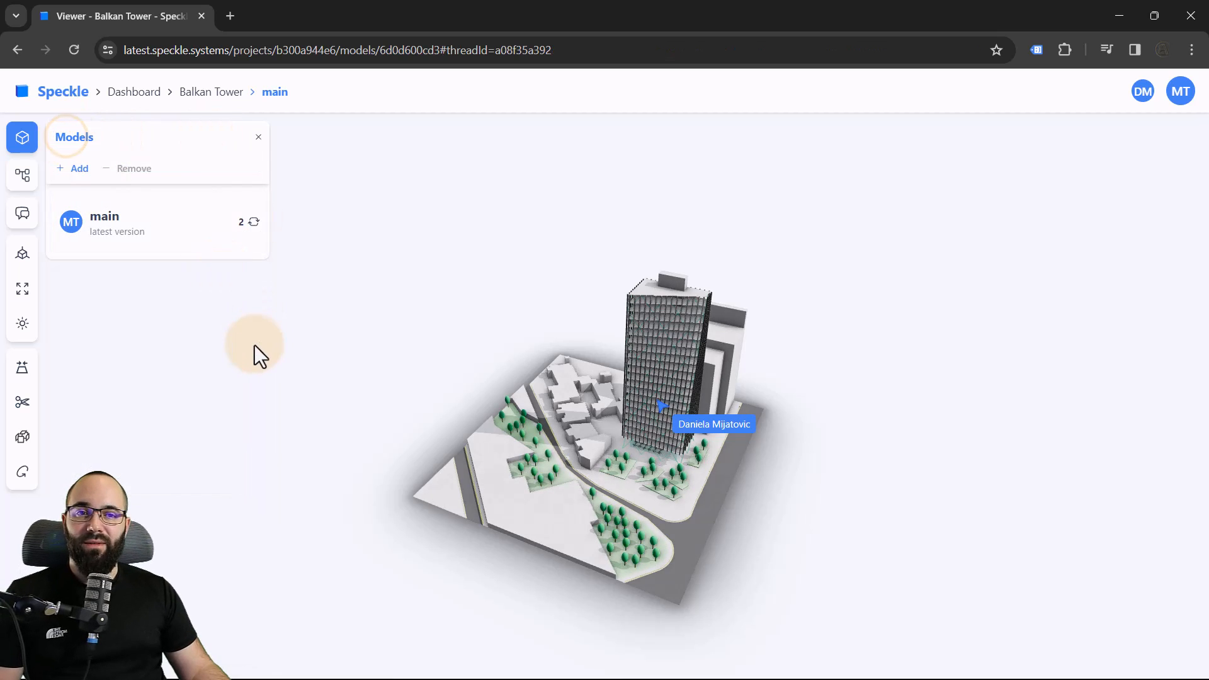
Return to the Balkan Tower project page and create a new model named Site
{"action": "scroll", "coordinate": [724, 535], "scroll_direction": "up", "scroll_amount": 2}
{"action": "right_click_drag", "start_coordinate": [764, 595], "coordinate": [730, 568]}
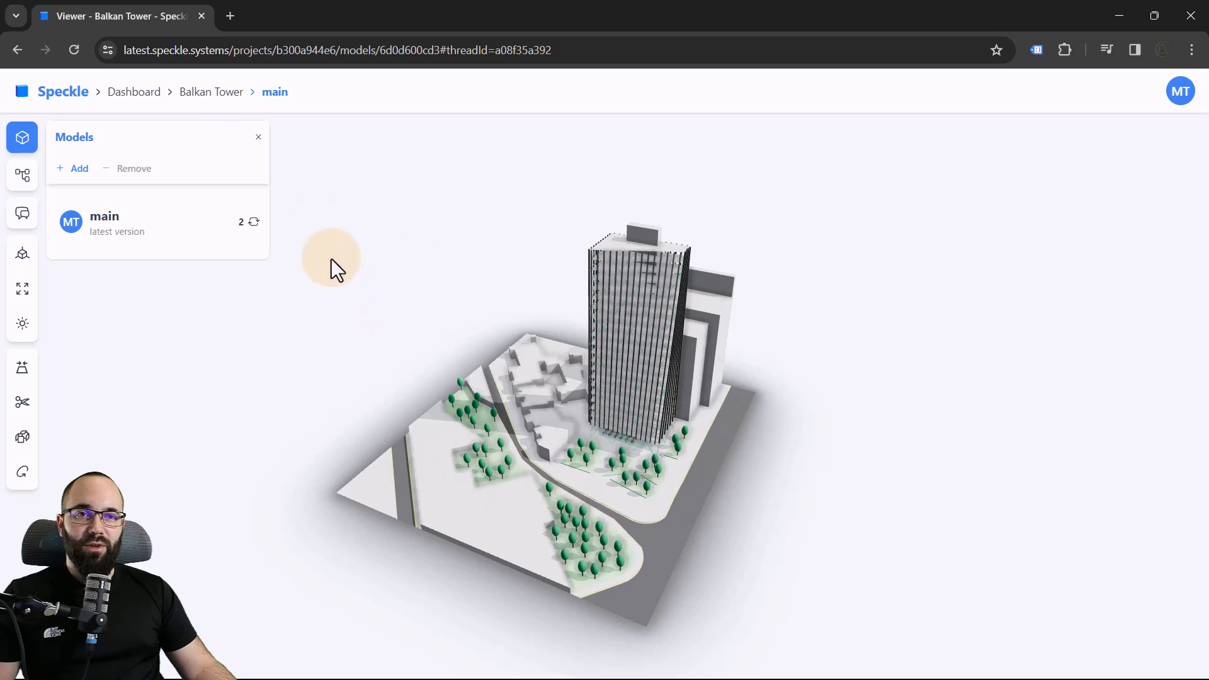
{"action": "left_click", "coordinate": [212, 94]}
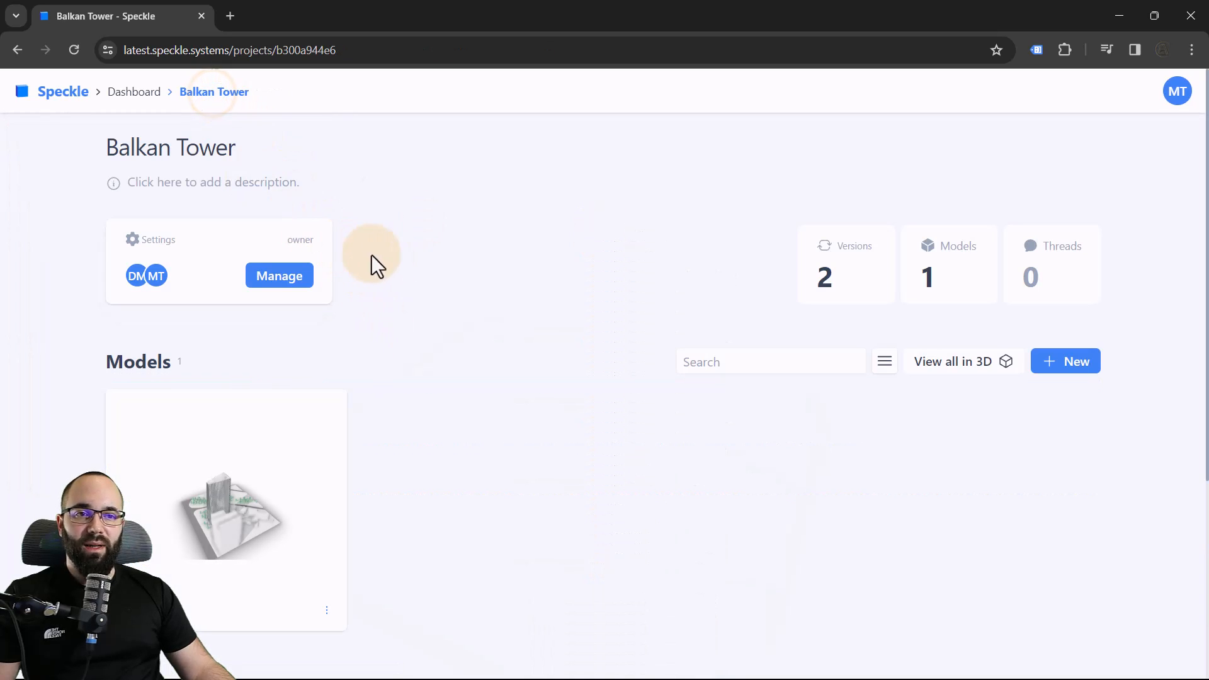
{"action": "scroll", "coordinate": [428, 300], "scroll_direction": "down", "scroll_amount": 2}
{"action": "scroll", "coordinate": [426, 297], "scroll_direction": "up", "scroll_amount": 1}
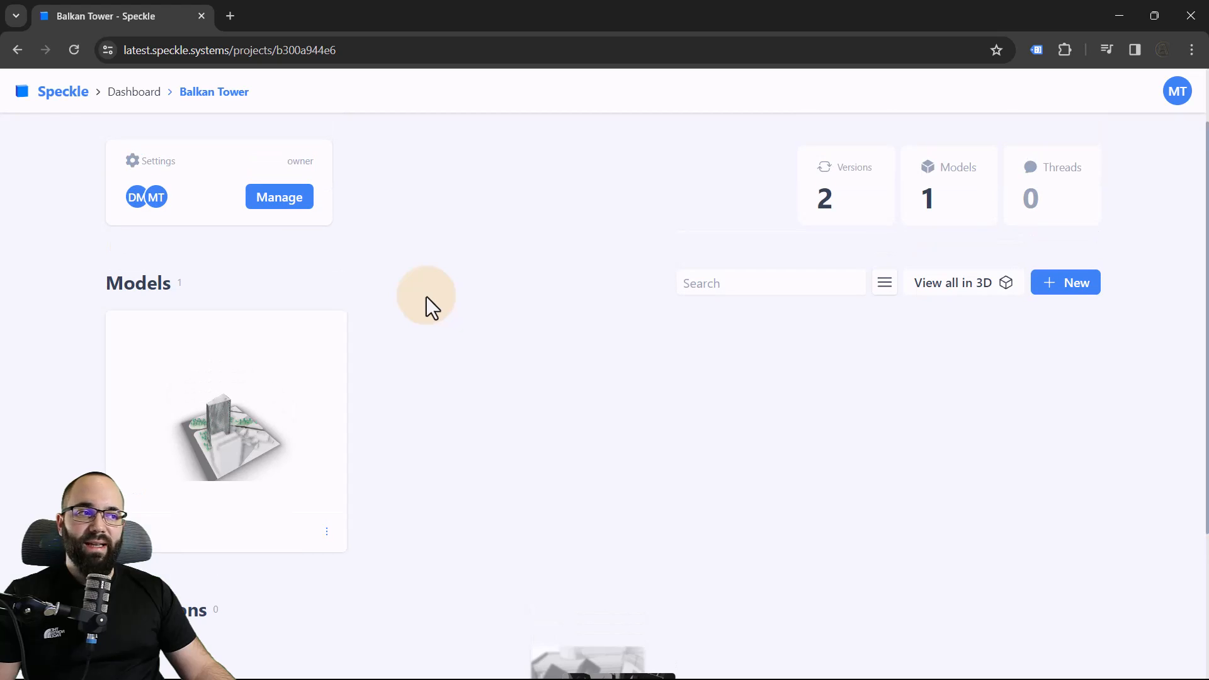
{"action": "left_click", "coordinate": [1058, 291]}
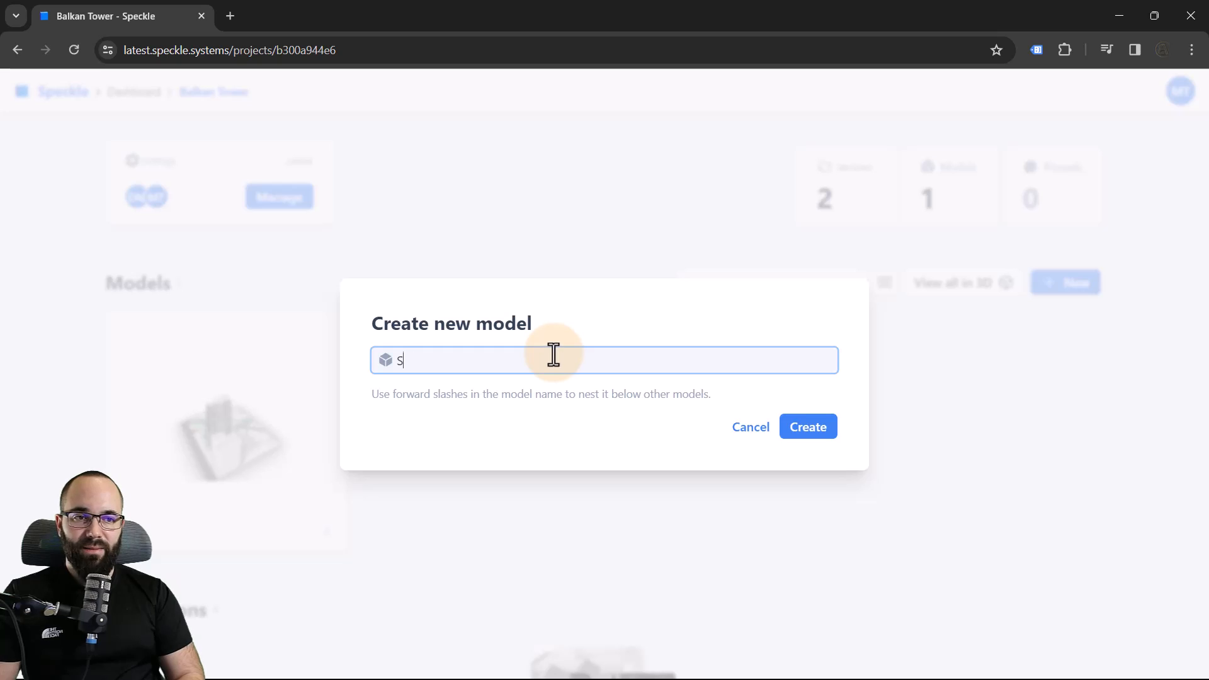
{"action": "left_click", "coordinate": [819, 429]}
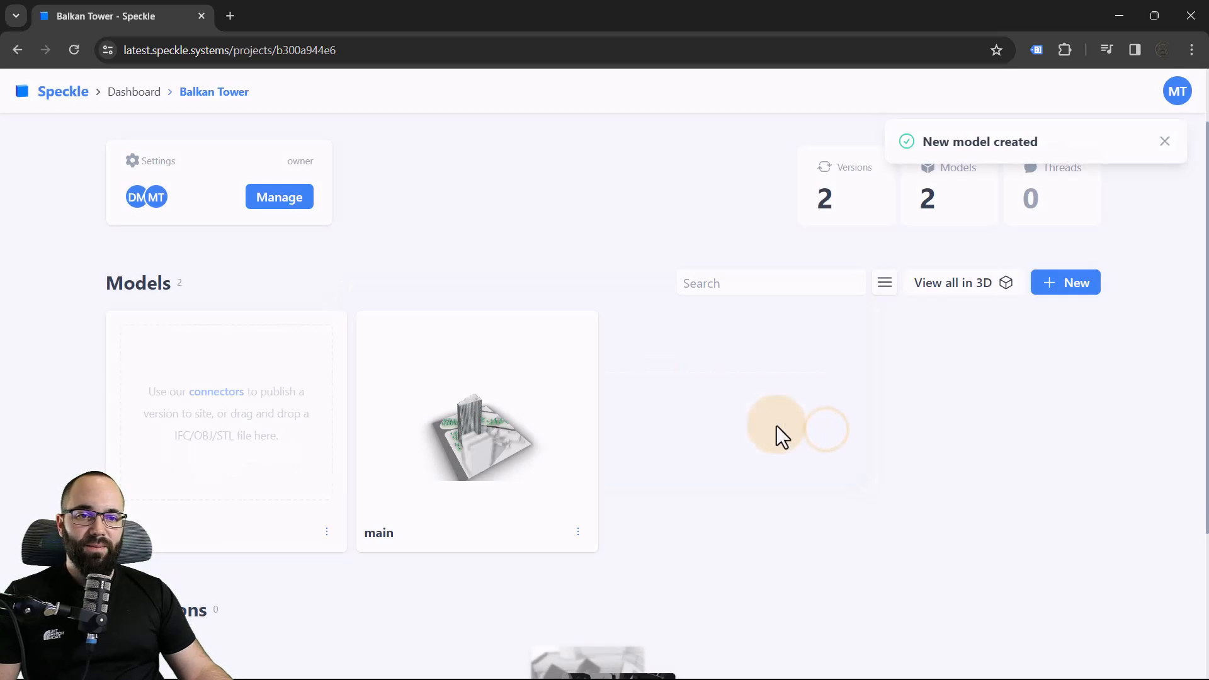
Create another new model named Building in the Balkan Tower project
{"action": "left_click", "coordinate": [1080, 285]}
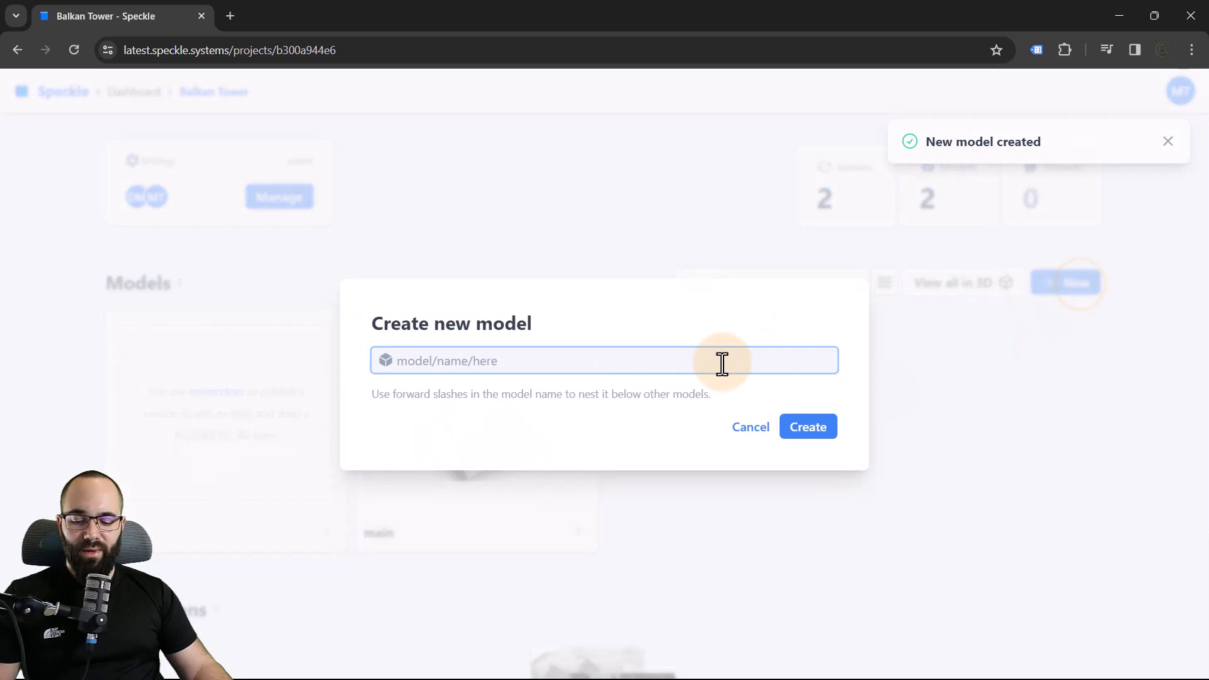
{"action": "type", "text": "building"}
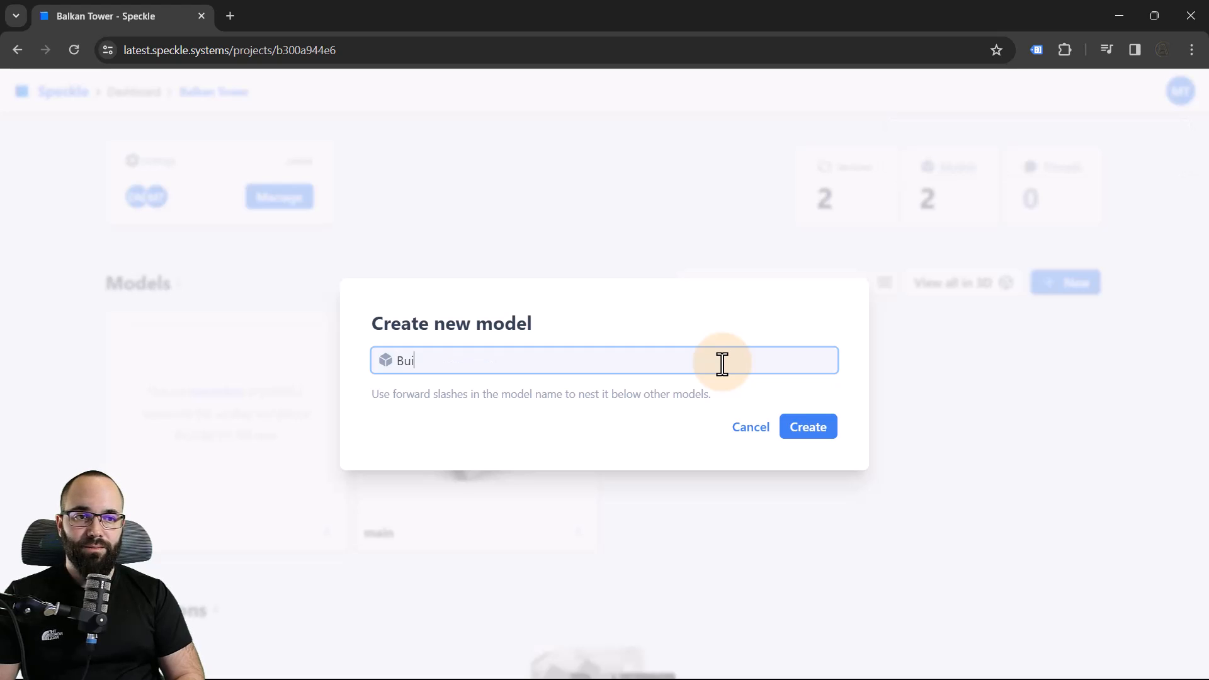
{"action": "left_click", "coordinate": [816, 430]}
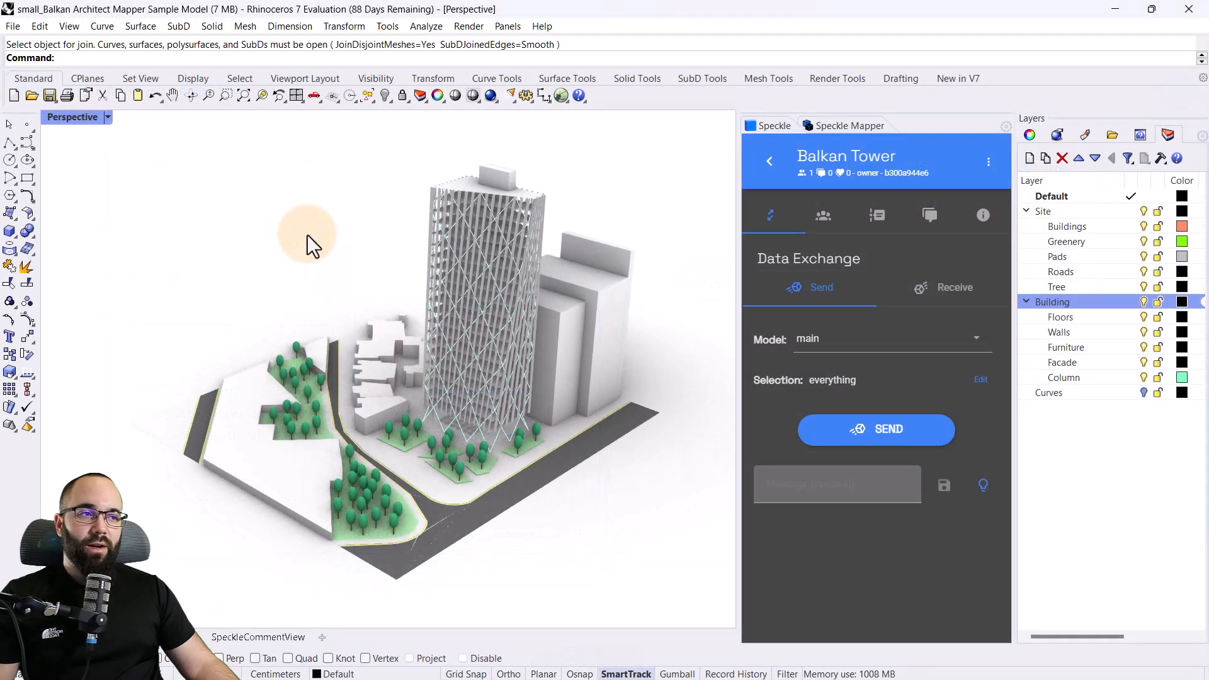
Bring up the Speckle Mapper and look up the Speckle commands on the command line
{"action": "left_click", "coordinate": [837, 130]}
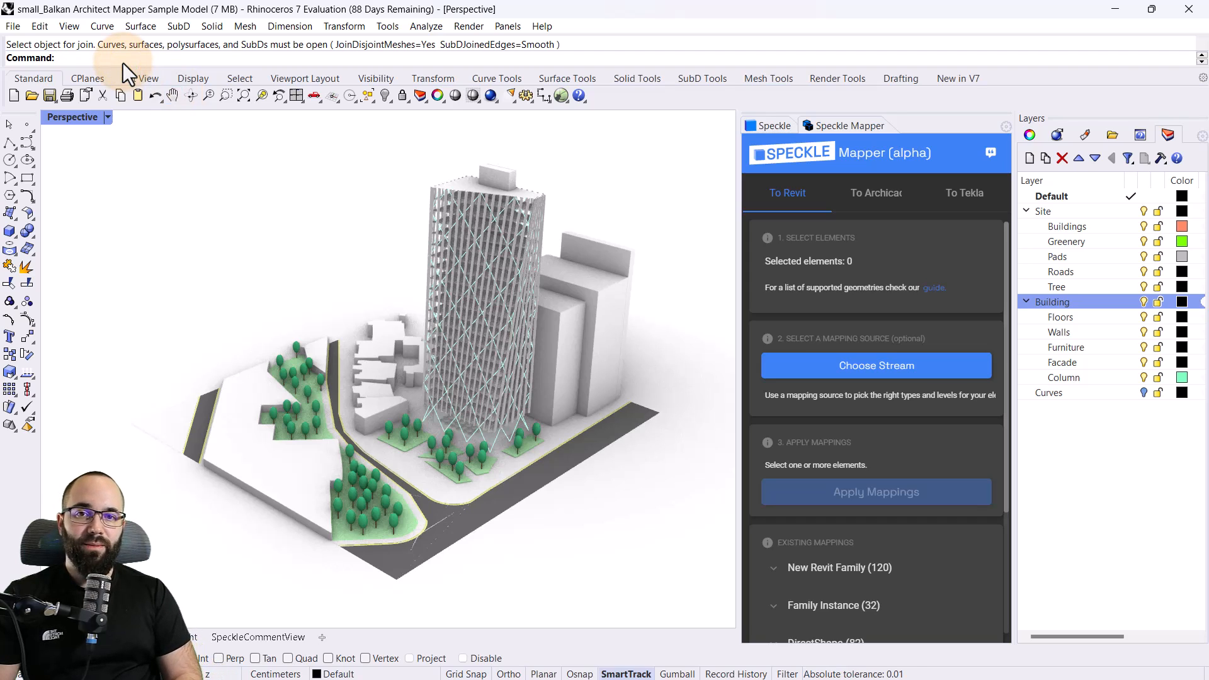
{"action": "type", "text": "Speckle"}
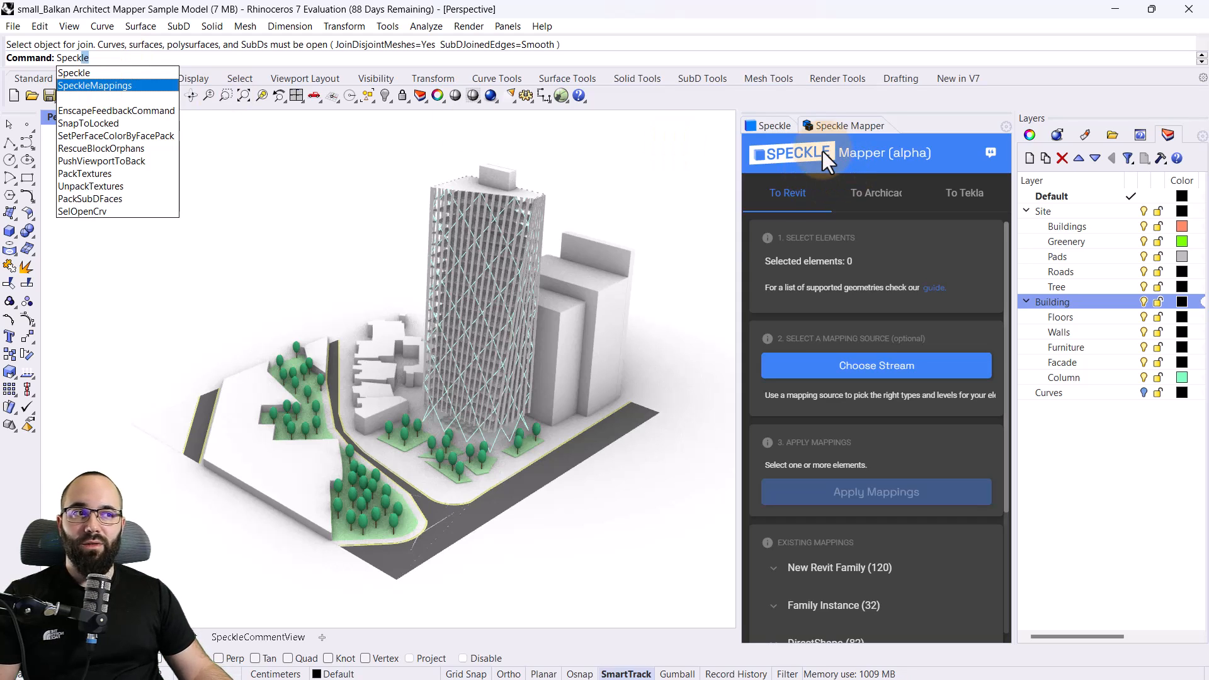
{"action": "key", "text": "Return"}
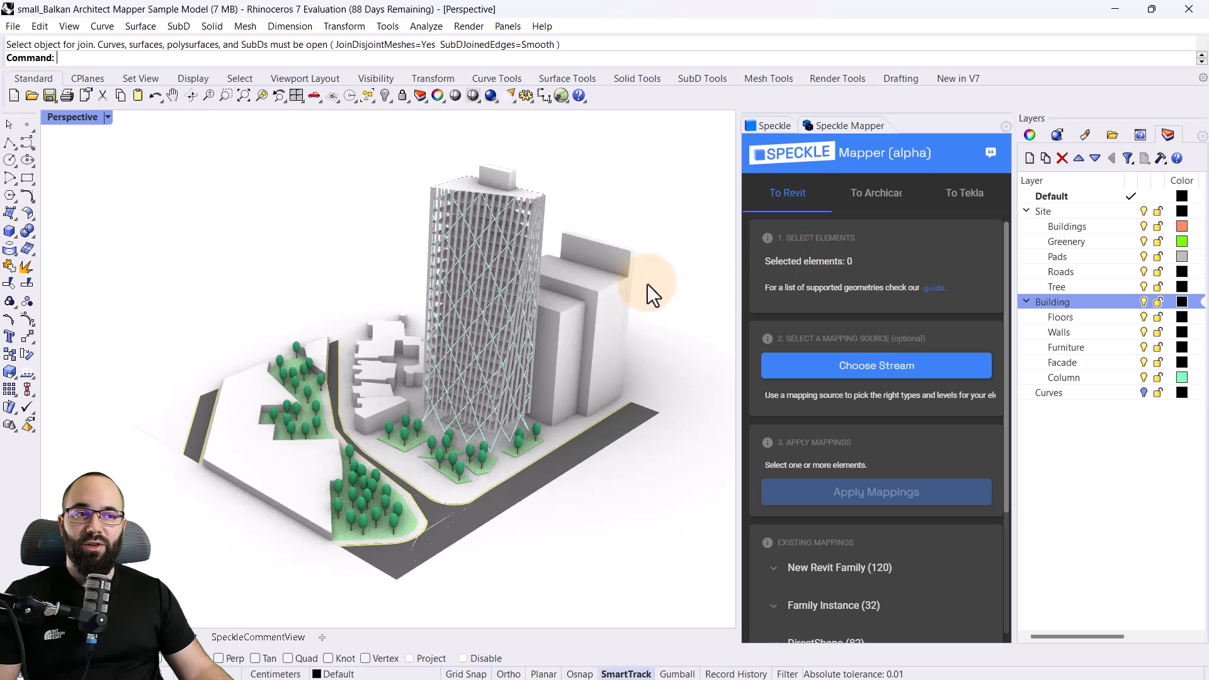
Select the three tall neighbouring buildings behind the tower, examine their Revit mapping settings, and clear the selection
{"action": "left_click", "coordinate": [607, 288]}
{"action": "left_click", "coordinate": [570, 323], "text": "shift"}
{"action": "left_click", "coordinate": [614, 259], "text": "shift"}
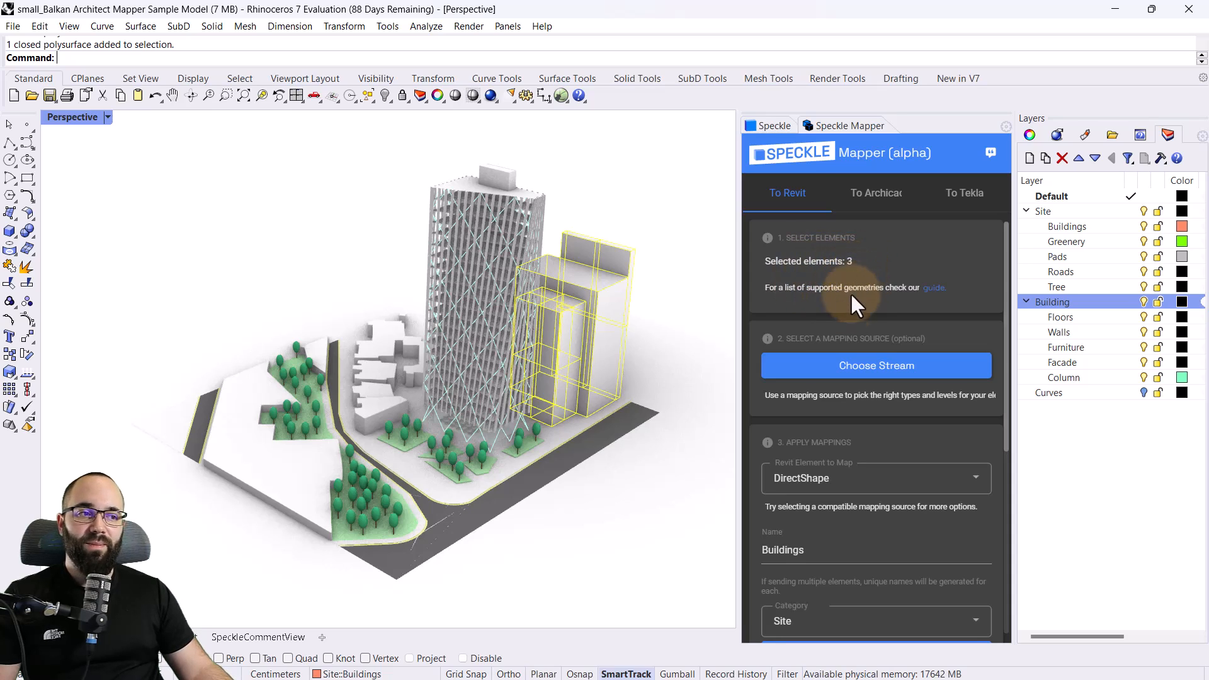
{"action": "scroll", "coordinate": [856, 342], "scroll_direction": "down", "scroll_amount": 2}
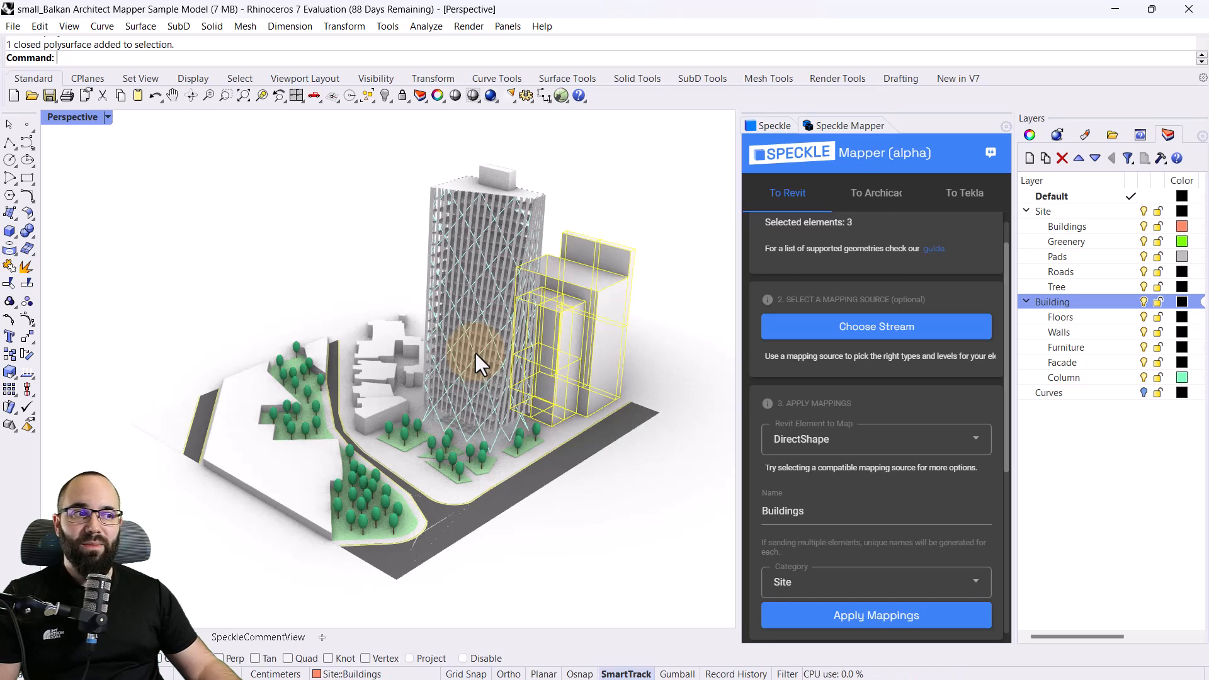
{"action": "scroll", "coordinate": [866, 365], "scroll_direction": "down", "scroll_amount": 1}
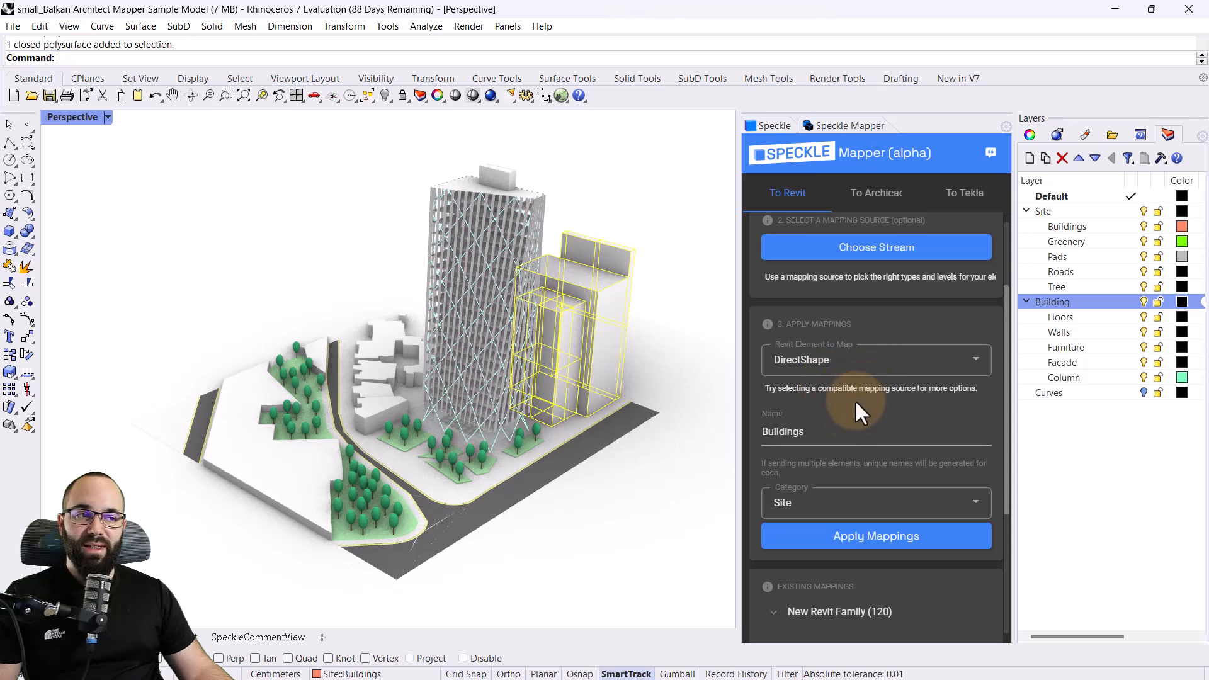
{"action": "left_click", "coordinate": [845, 421]}
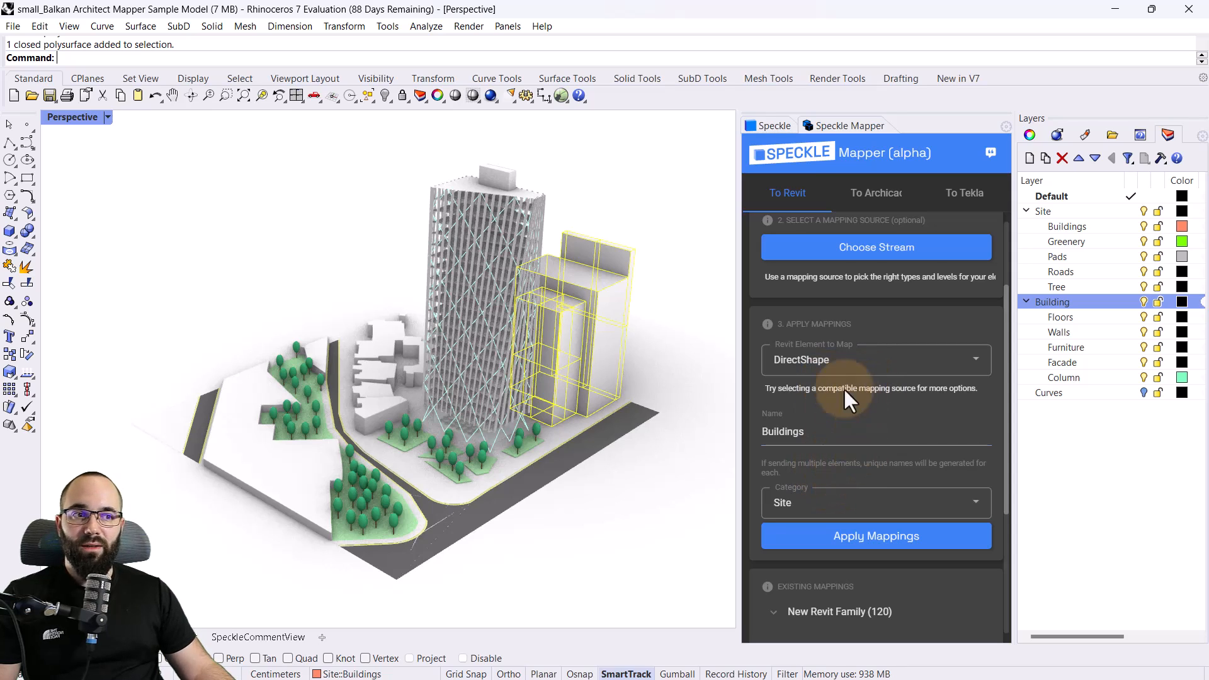
{"action": "left_click", "coordinate": [846, 537]}
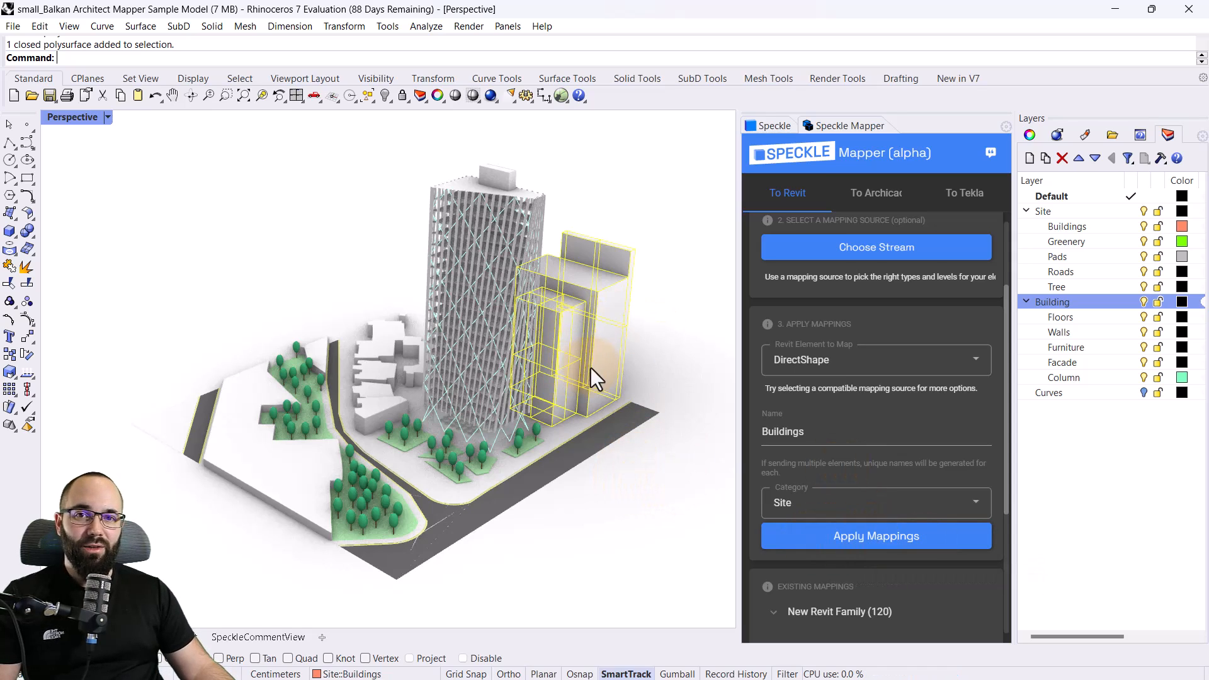
{"action": "left_click", "coordinate": [708, 327]}
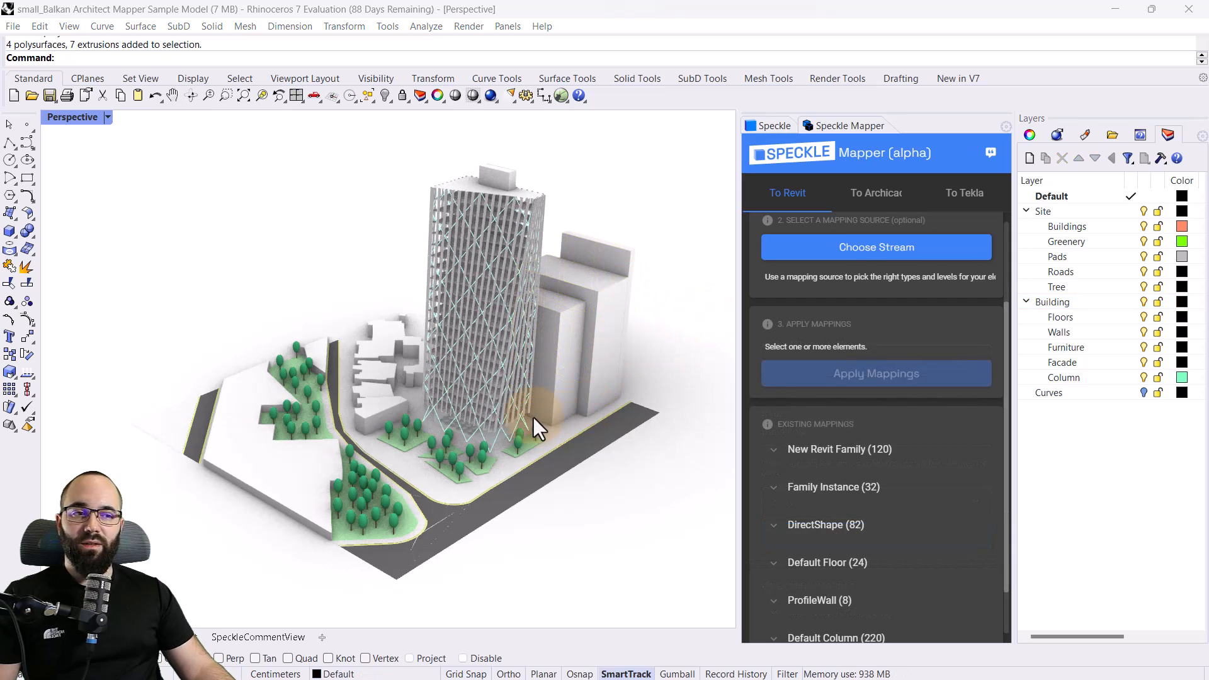
Select all objects on the Site group's Buildings layer and keep DirectShape as their Revit element, named Buildings
{"action": "left_click", "coordinate": [1157, 303]}
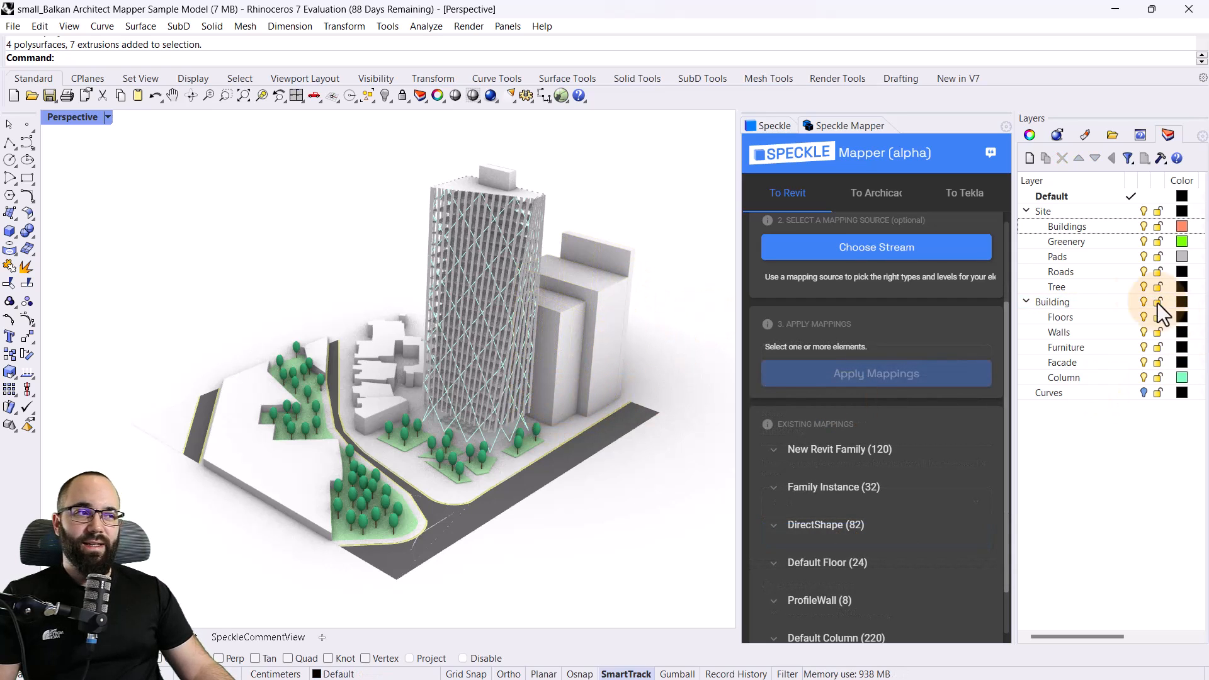
{"action": "right_click", "coordinate": [1061, 225]}
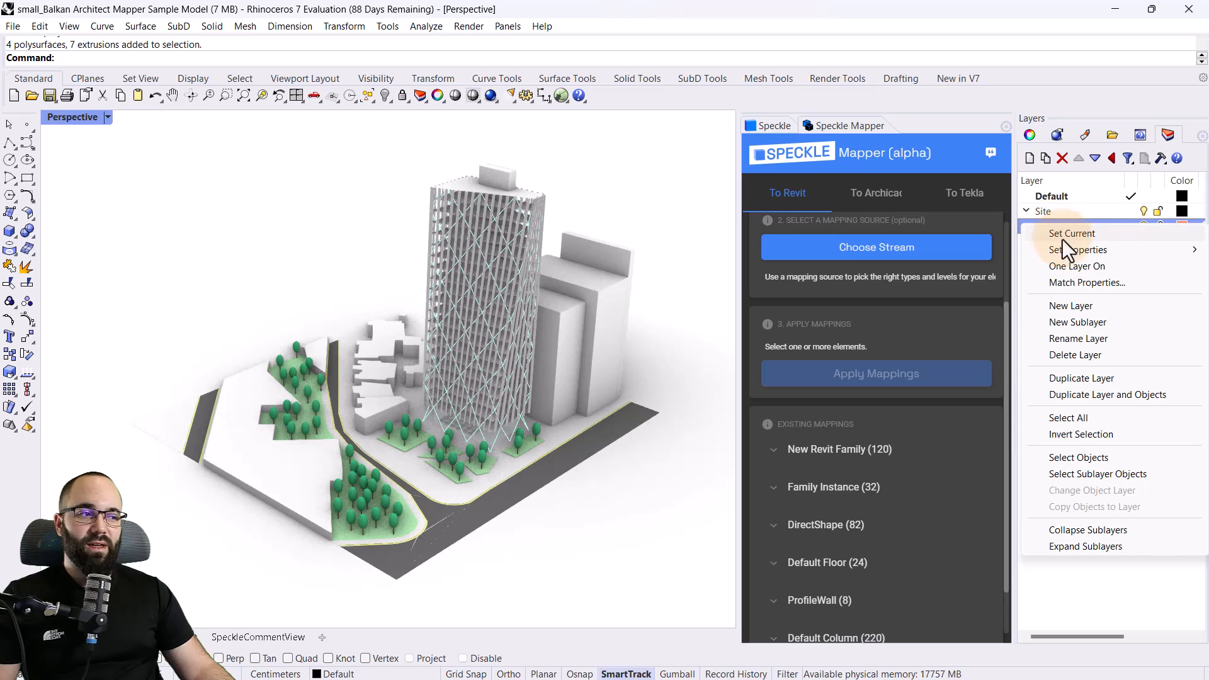
{"action": "left_click", "coordinate": [1075, 475]}
{"action": "scroll", "coordinate": [854, 387], "scroll_direction": "up", "scroll_amount": 2}
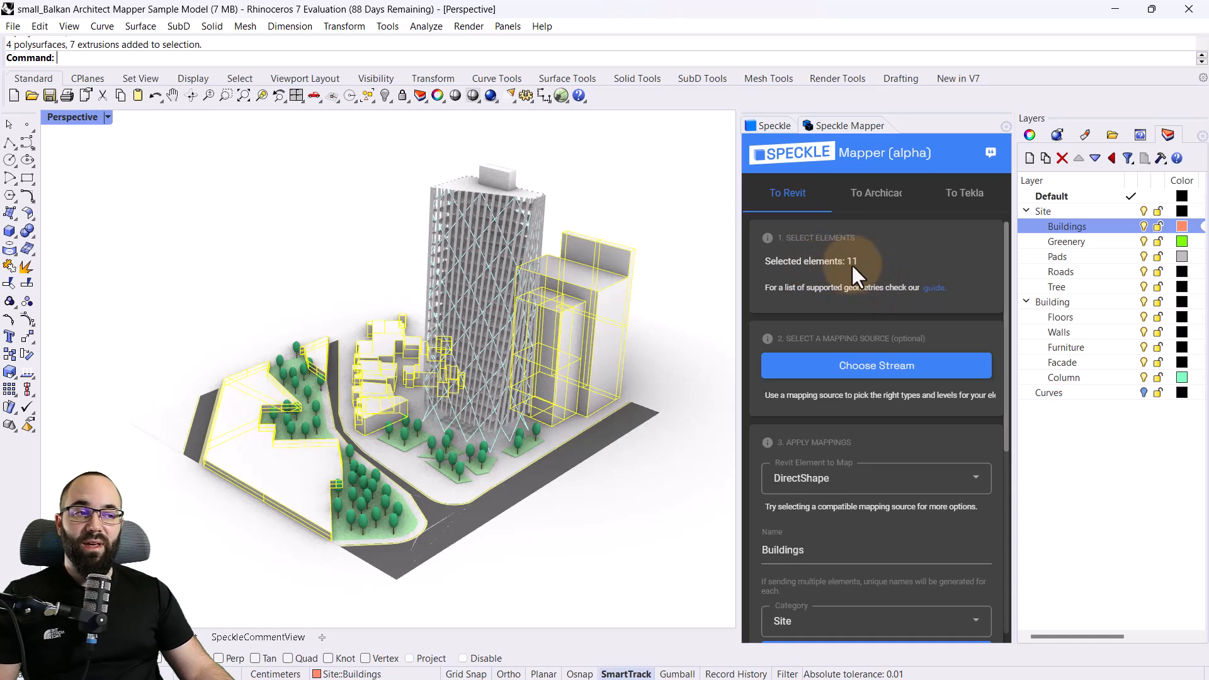
{"action": "scroll", "coordinate": [865, 265], "scroll_direction": "down", "scroll_amount": 2}
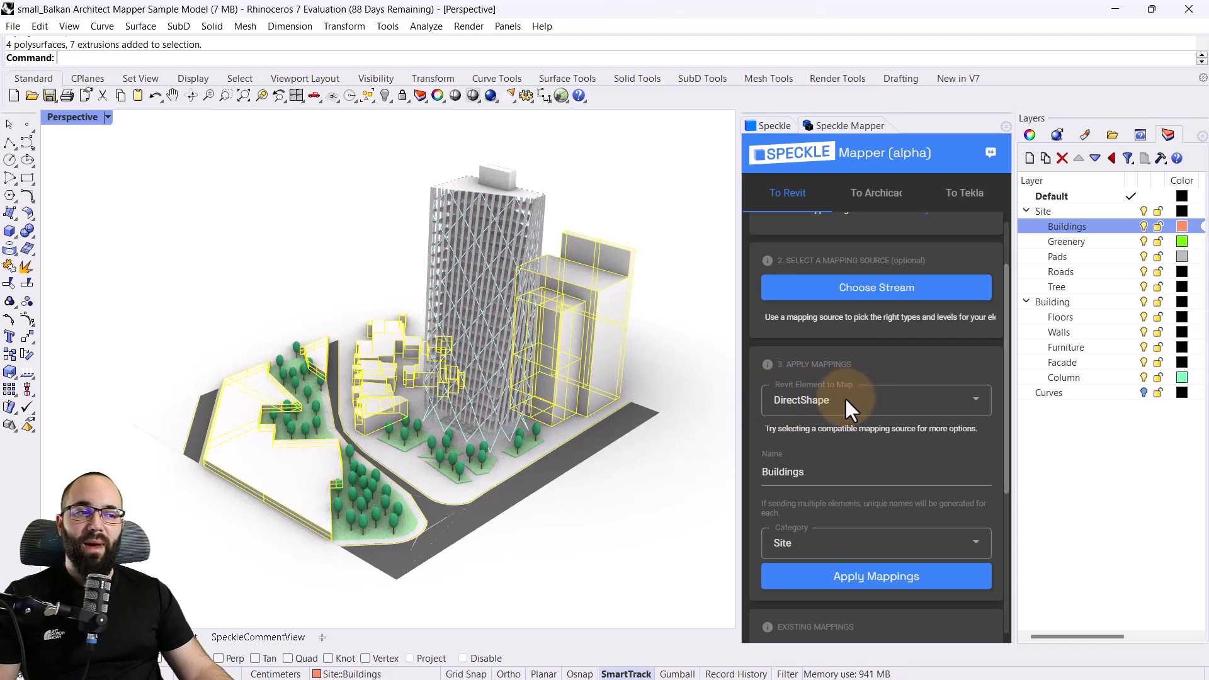
{"action": "left_click", "coordinate": [807, 406]}
{"action": "left_click", "coordinate": [825, 403]}
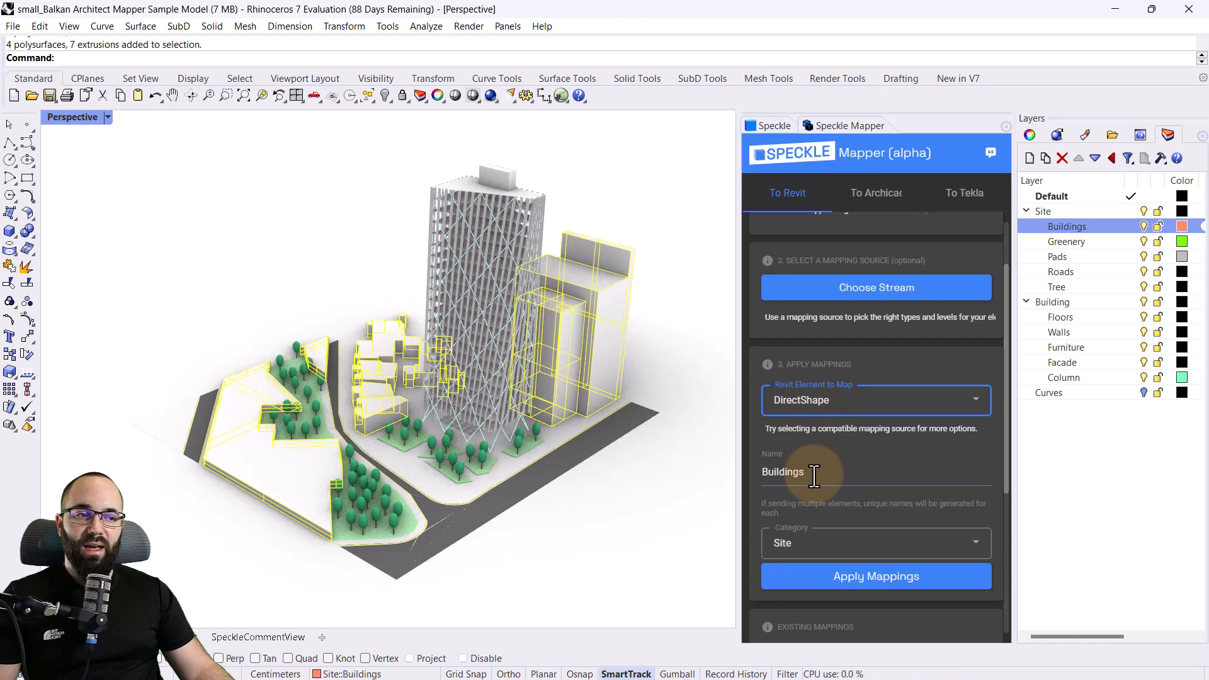
Choose Site as the category for the selected Buildings objects and apply the mapping
{"action": "scroll", "coordinate": [815, 477], "scroll_direction": "down", "scroll_amount": 1}
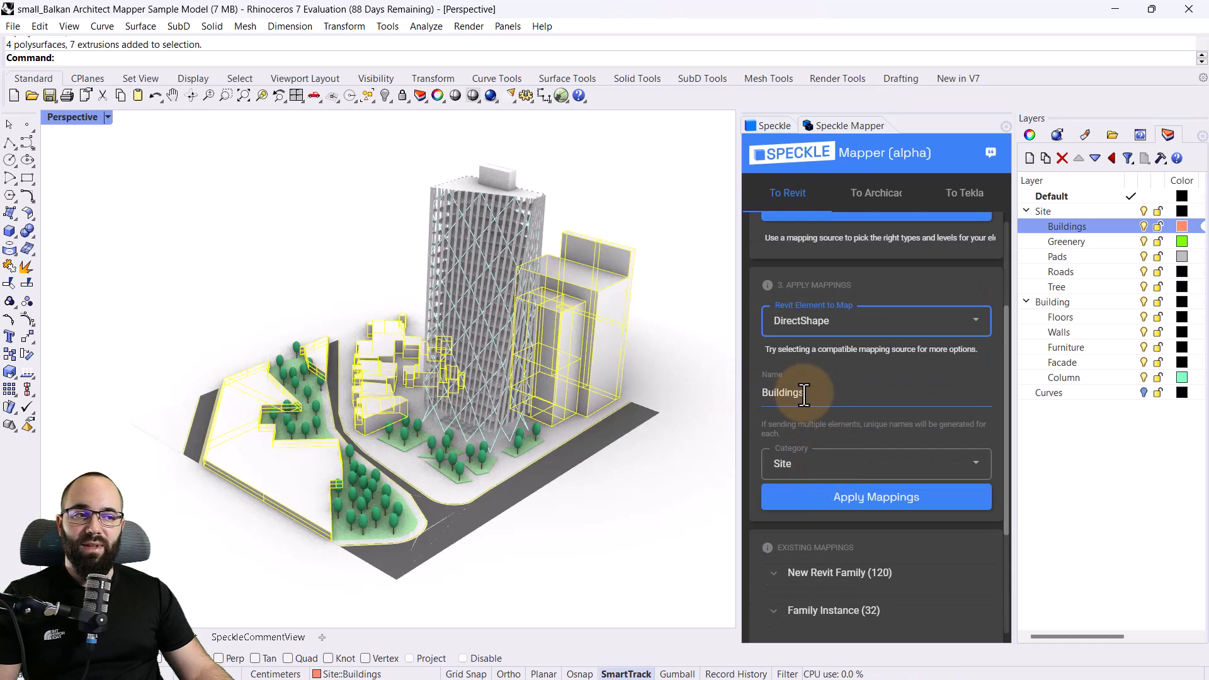
{"action": "left_click", "coordinate": [805, 463]}
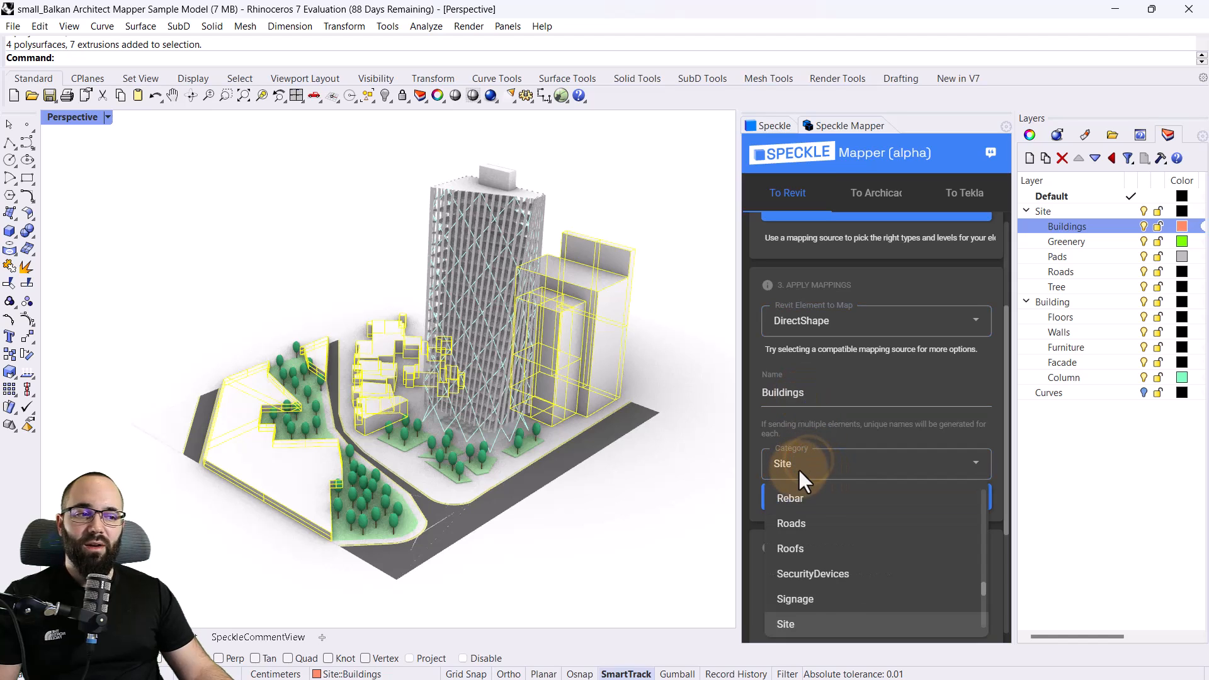
{"action": "left_click", "coordinate": [798, 468]}
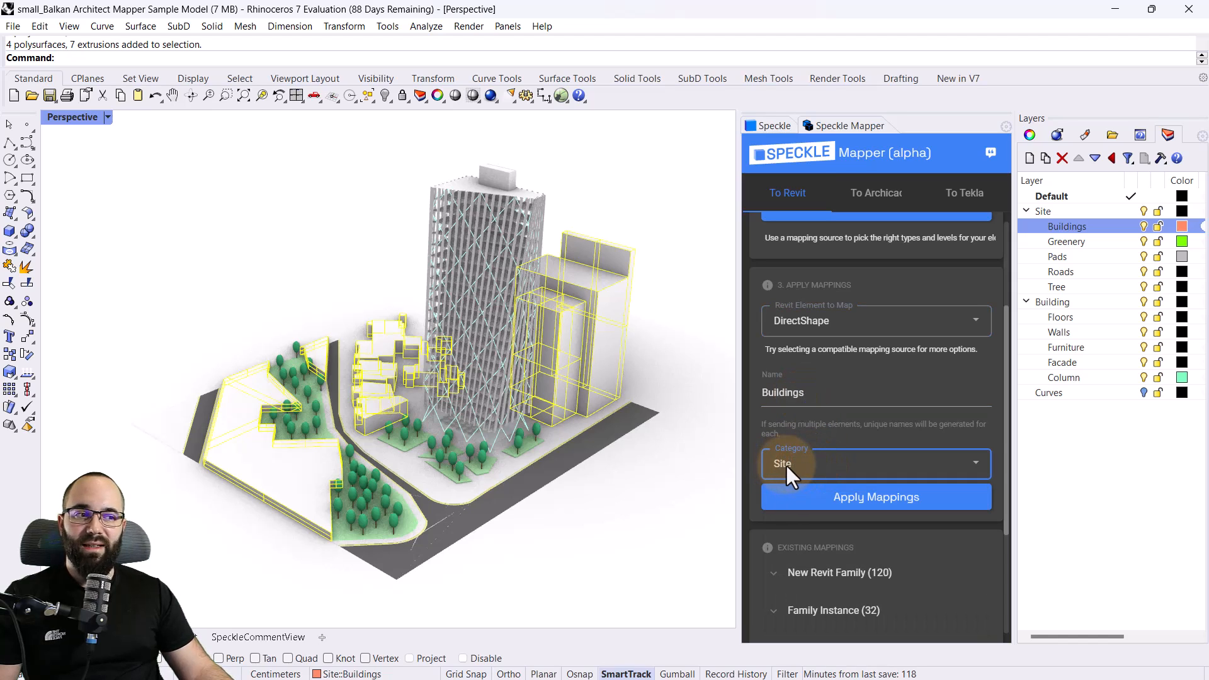
{"action": "left_click", "coordinate": [786, 466]}
{"action": "scroll", "coordinate": [826, 567], "scroll_direction": "up", "scroll_amount": 4}
{"action": "scroll", "coordinate": [828, 569], "scroll_direction": "down", "scroll_amount": 5}
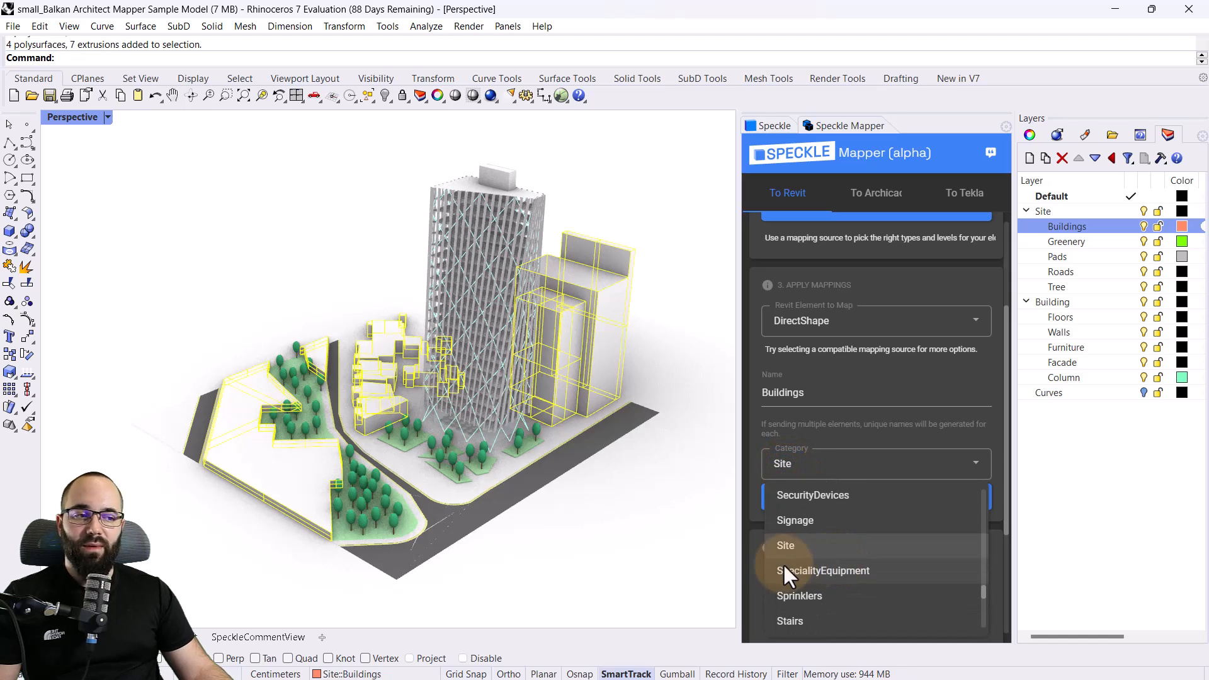
{"action": "left_click", "coordinate": [795, 546]}
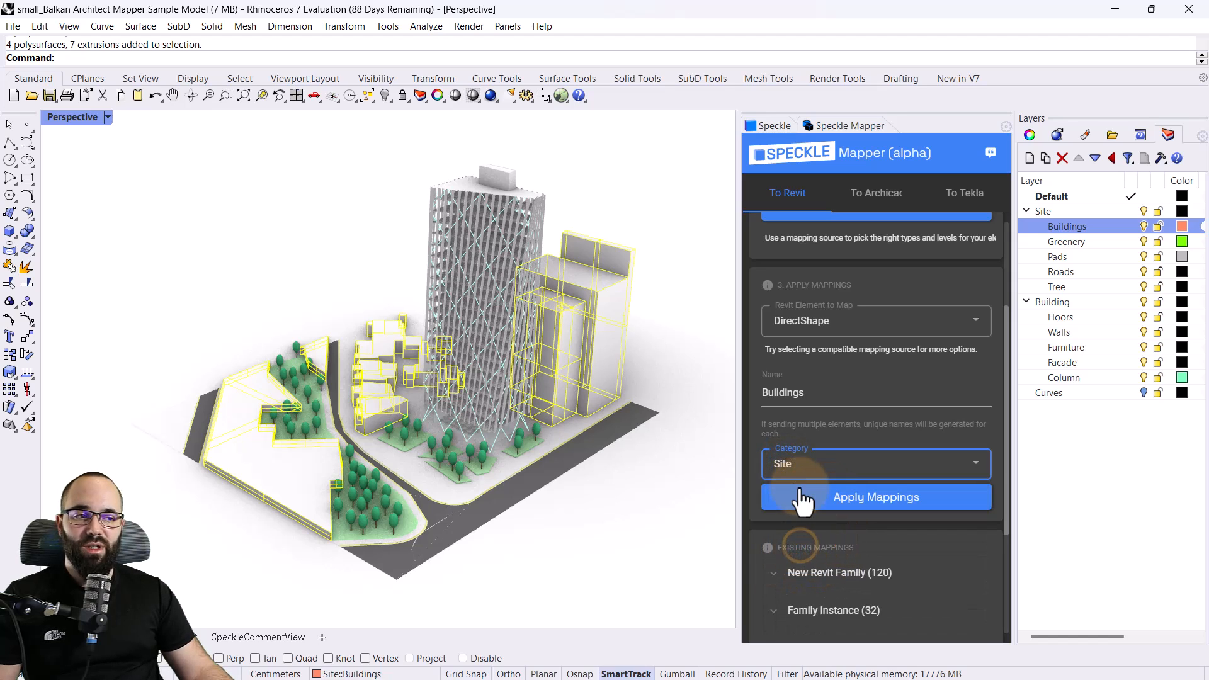
{"action": "left_click", "coordinate": [850, 506]}
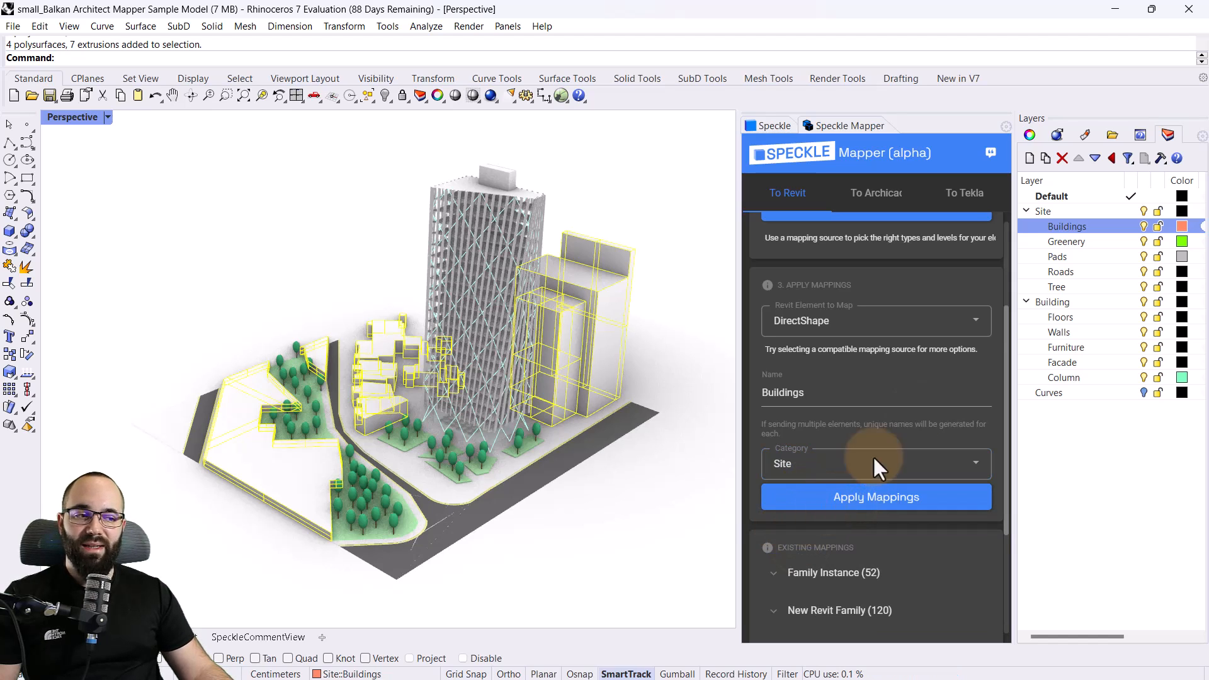
Select the objects on the Greenery layer and apply a DirectShape mapping with the Topography category
{"action": "right_click", "coordinate": [1063, 241]}
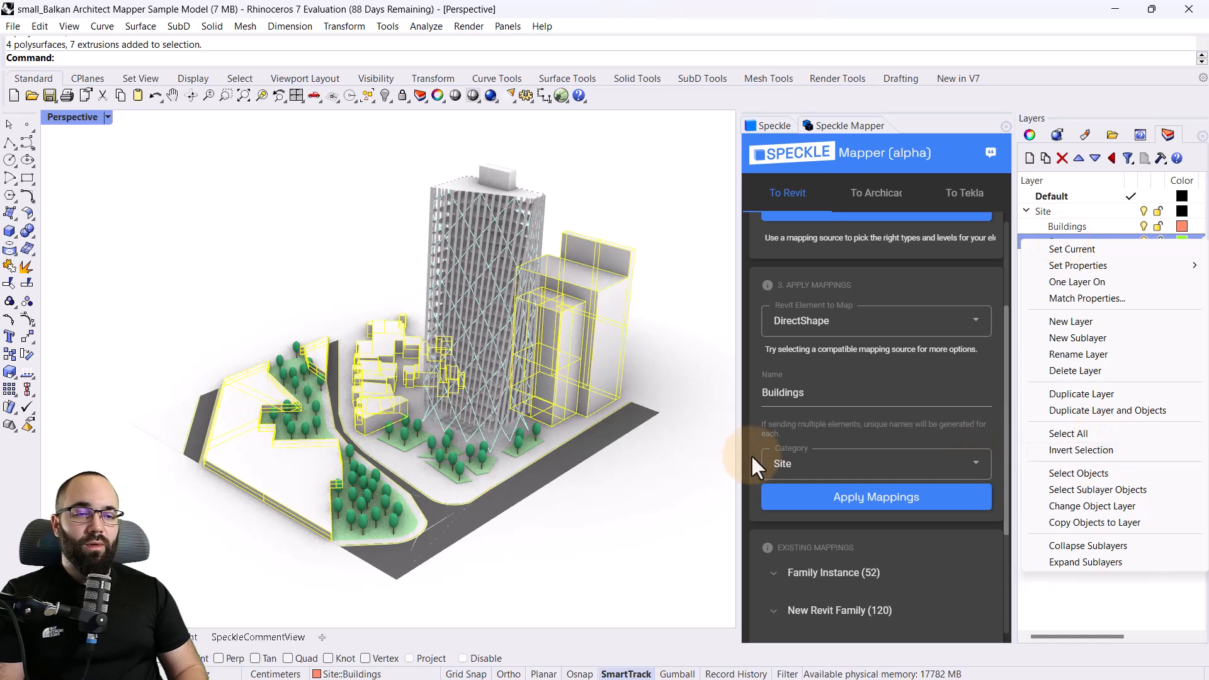
{"action": "left_click", "coordinate": [671, 501]}
{"action": "right_click", "coordinate": [1068, 241]}
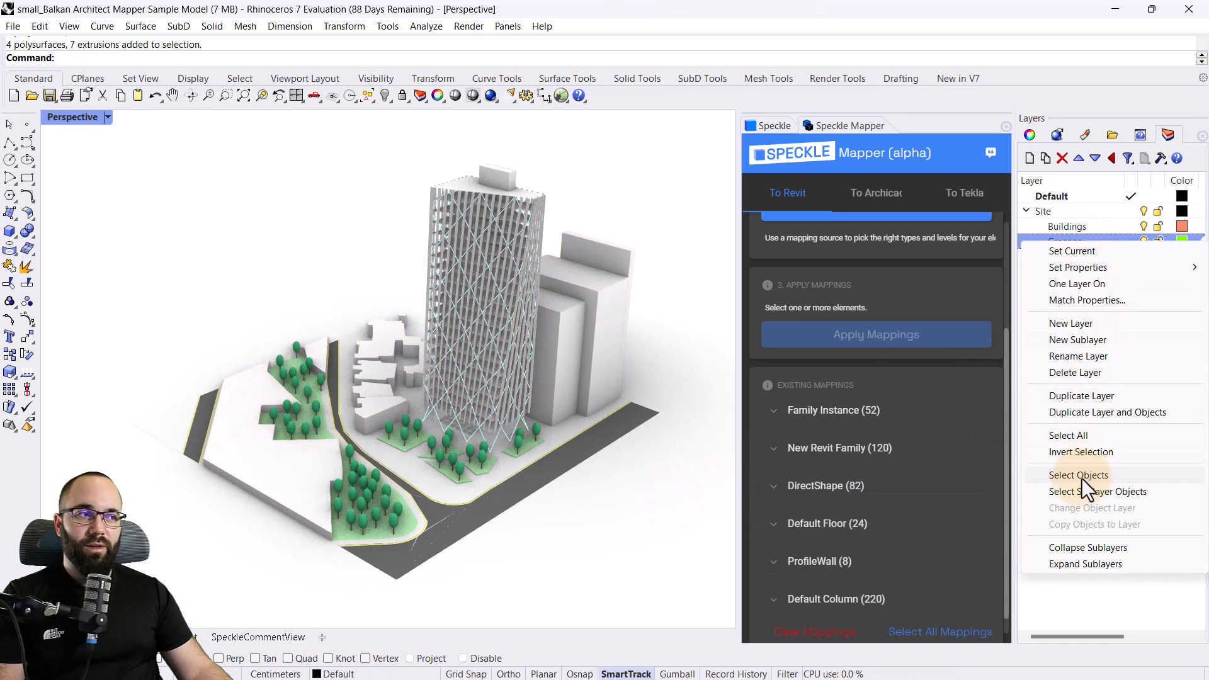
{"action": "left_click", "coordinate": [1071, 493]}
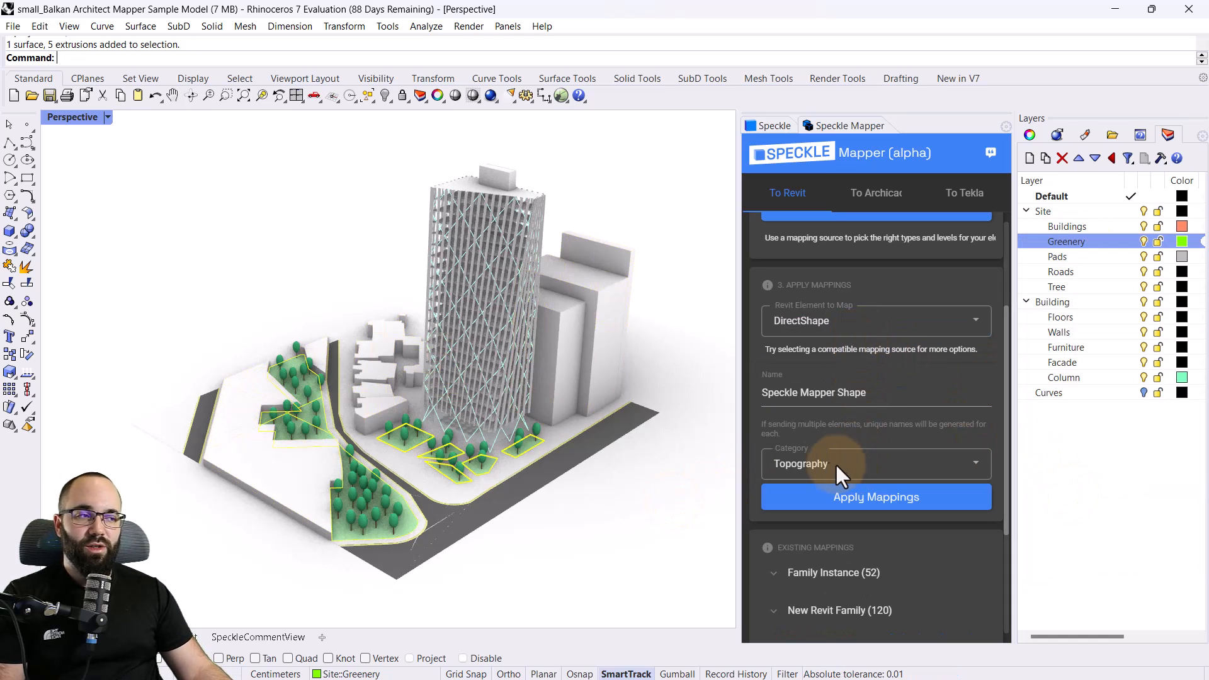
{"action": "left_click", "coordinate": [895, 502]}
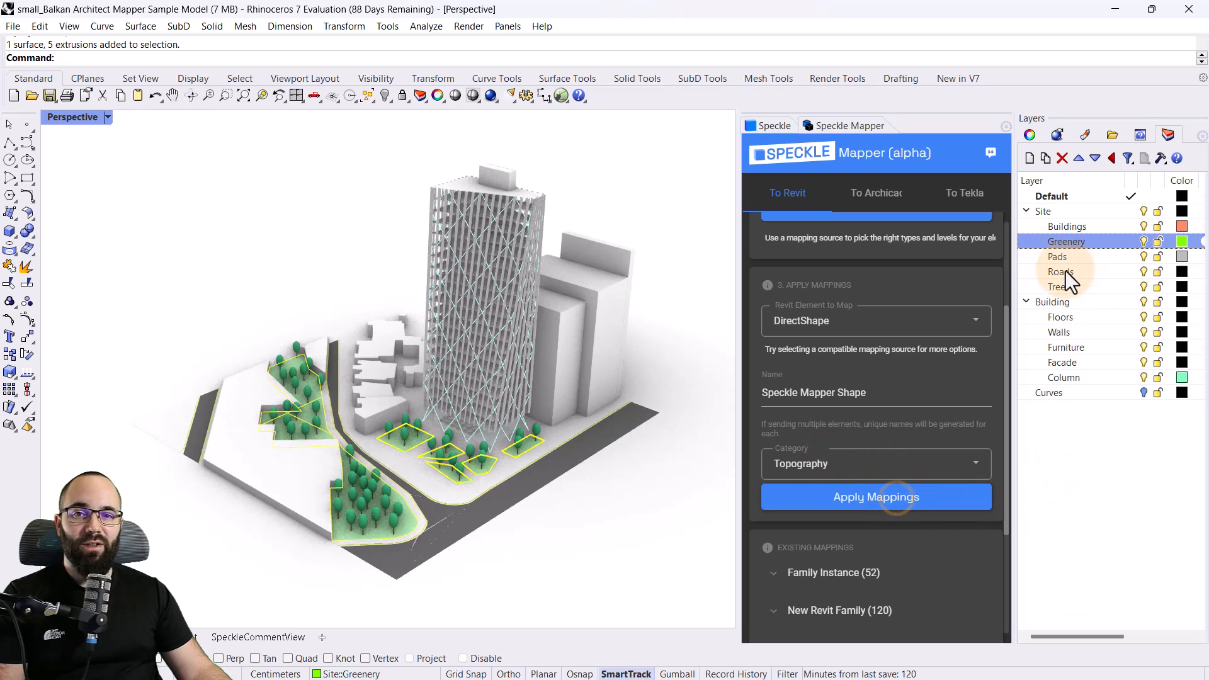
Select the objects on the Pads layer and apply a DirectShape mapping with the Site category
{"action": "right_click", "coordinate": [1059, 257]}
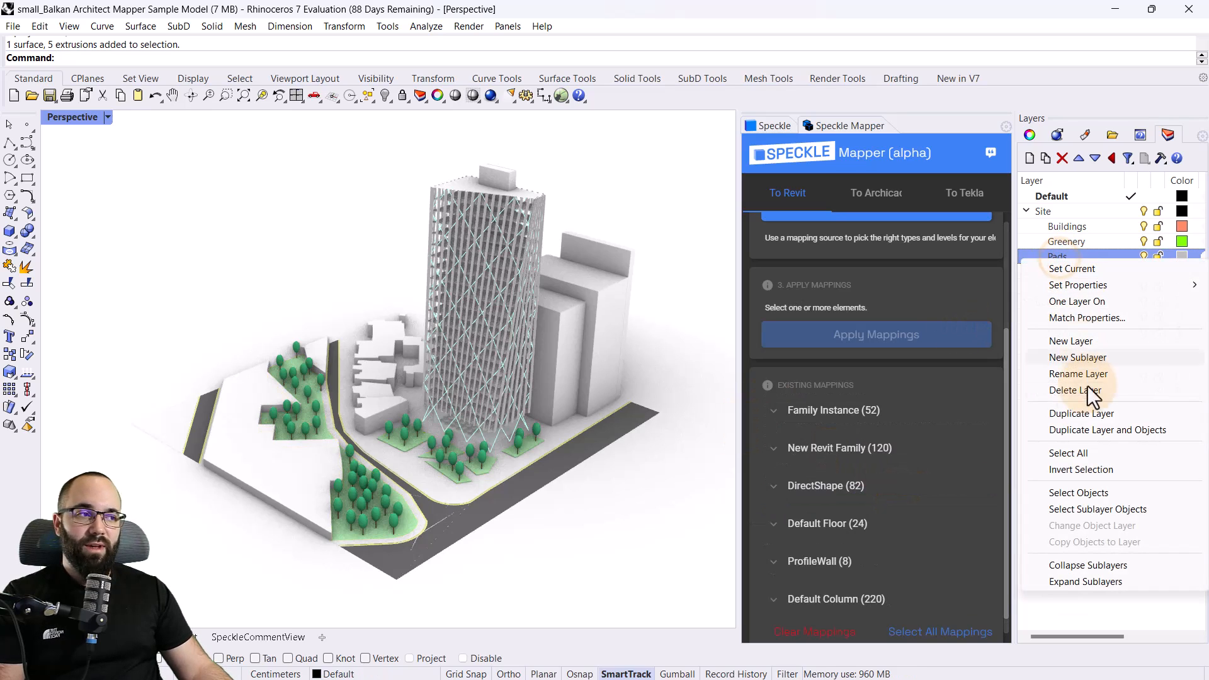
{"action": "left_click", "coordinate": [1066, 493]}
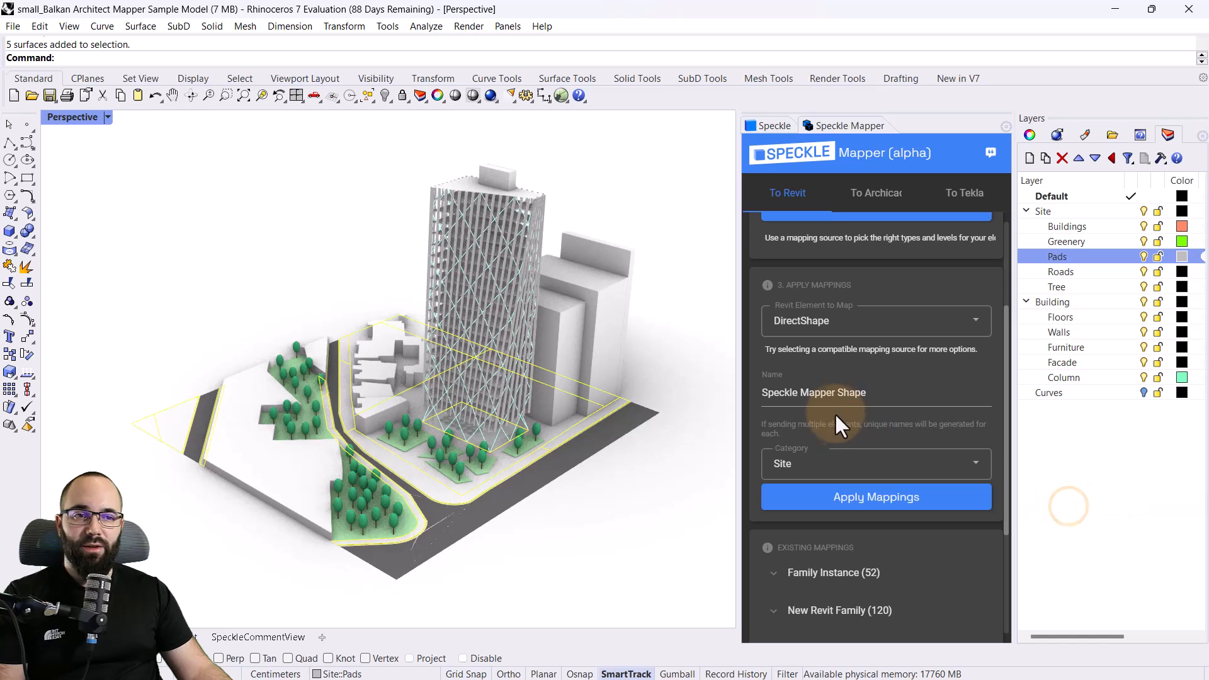
{"action": "left_click", "coordinate": [817, 466]}
{"action": "left_click", "coordinate": [821, 467]}
{"action": "left_click", "coordinate": [885, 496]}
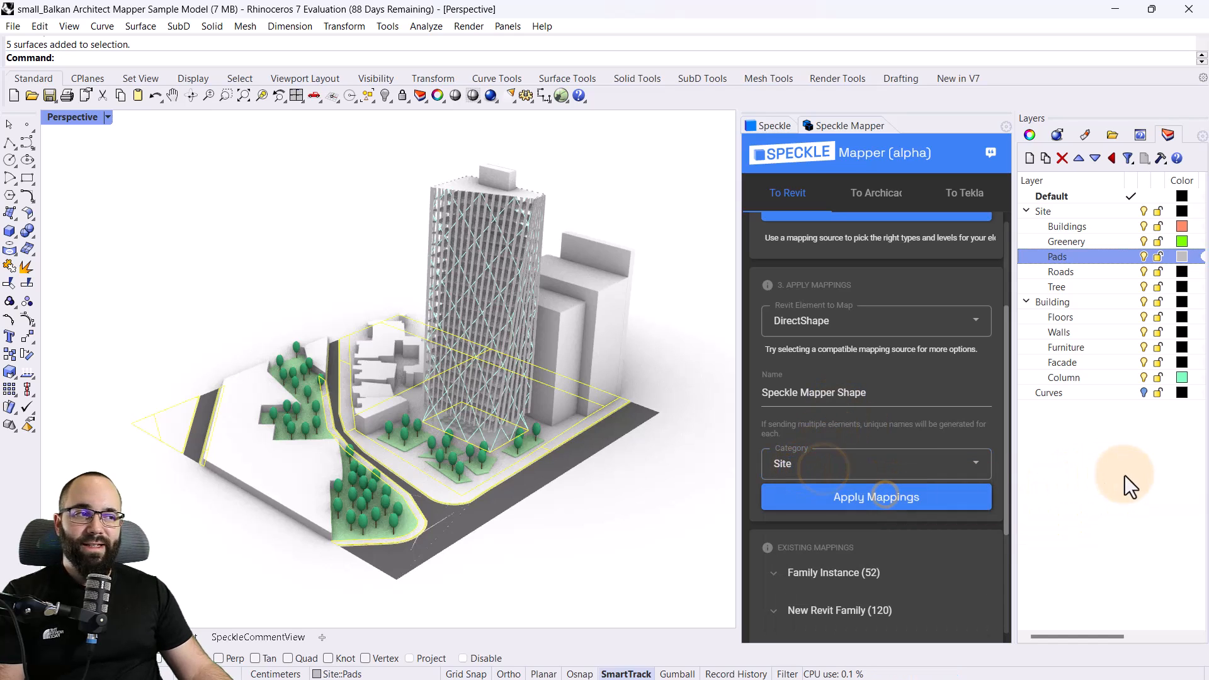
Clear the selection, select the objects on the Roads layer, and apply a DirectShape mapping with the Roads category
{"action": "left_click", "coordinate": [1110, 477]}
{"action": "right_click", "coordinate": [1067, 271]}
{"action": "key", "text": "Escape"}
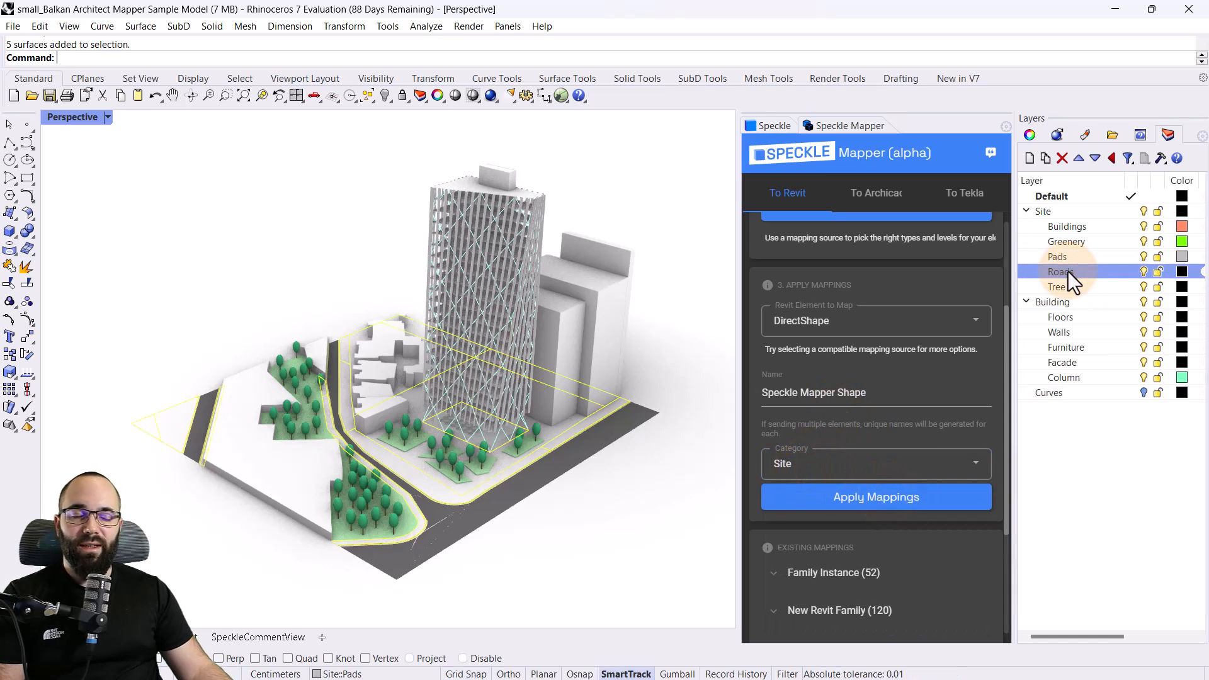
{"action": "key", "text": "Escape"}
{"action": "right_click", "coordinate": [1064, 272]}
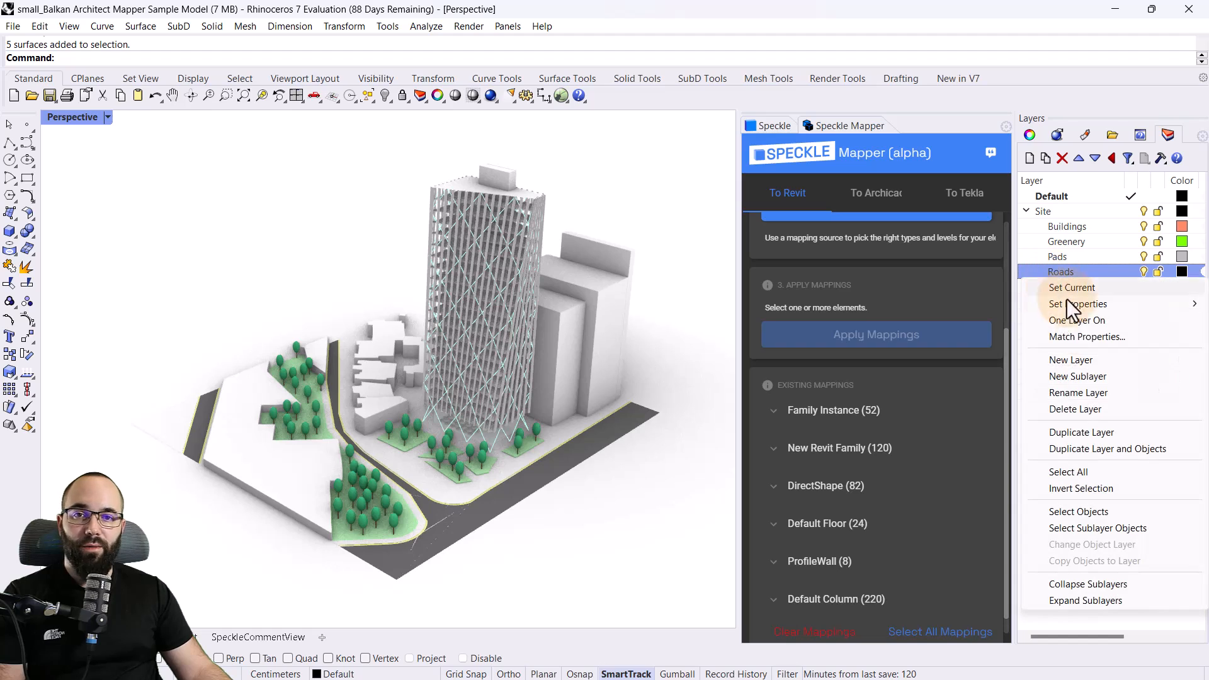
{"action": "left_click", "coordinate": [1090, 532]}
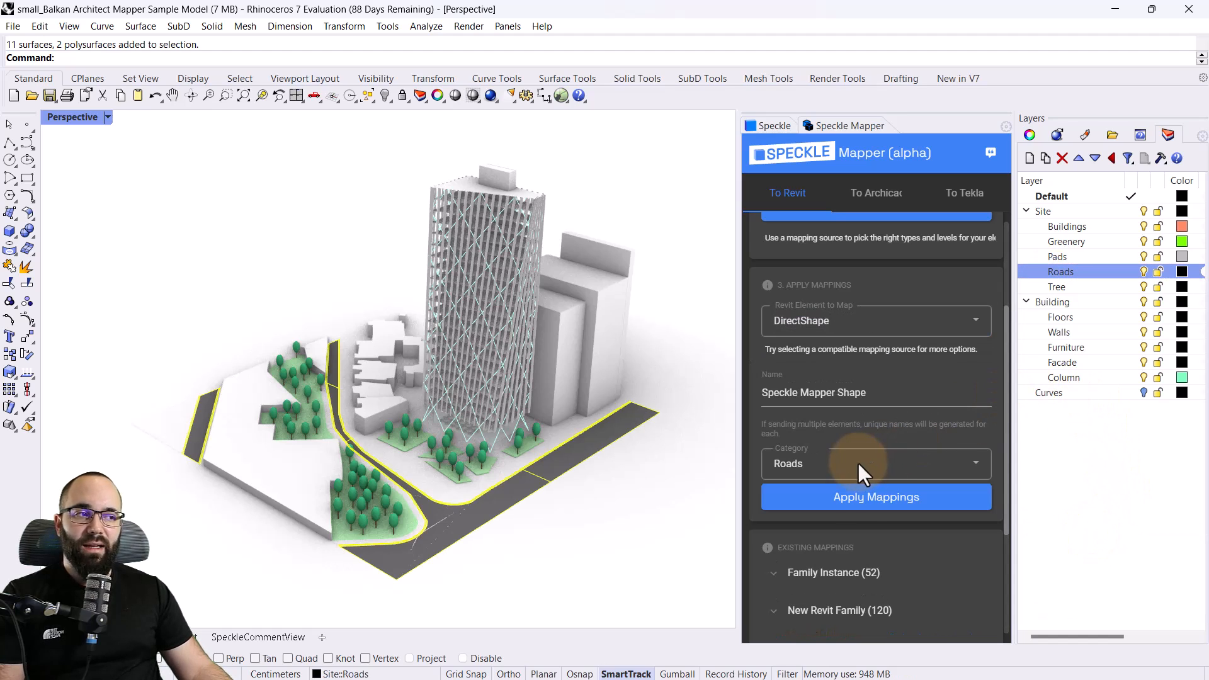
{"action": "left_click", "coordinate": [901, 505]}
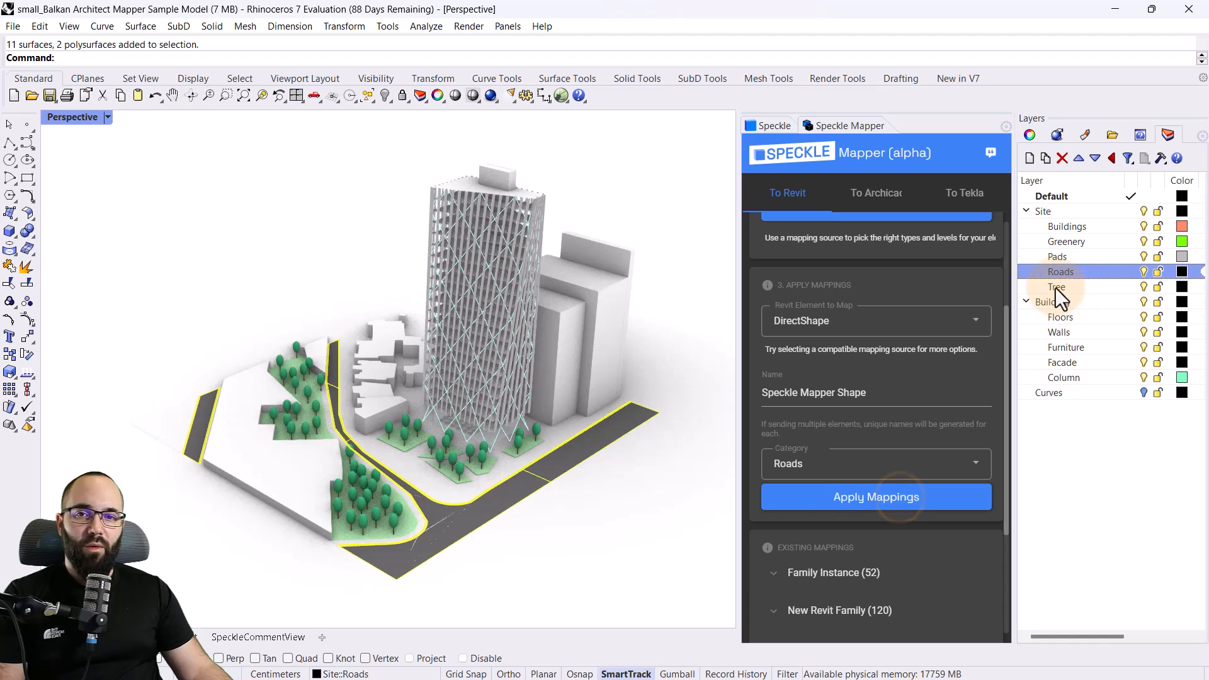
In the Speckle connector, choose the site model for sending and set its selection filter to Layers
{"action": "left_click", "coordinate": [776, 127]}
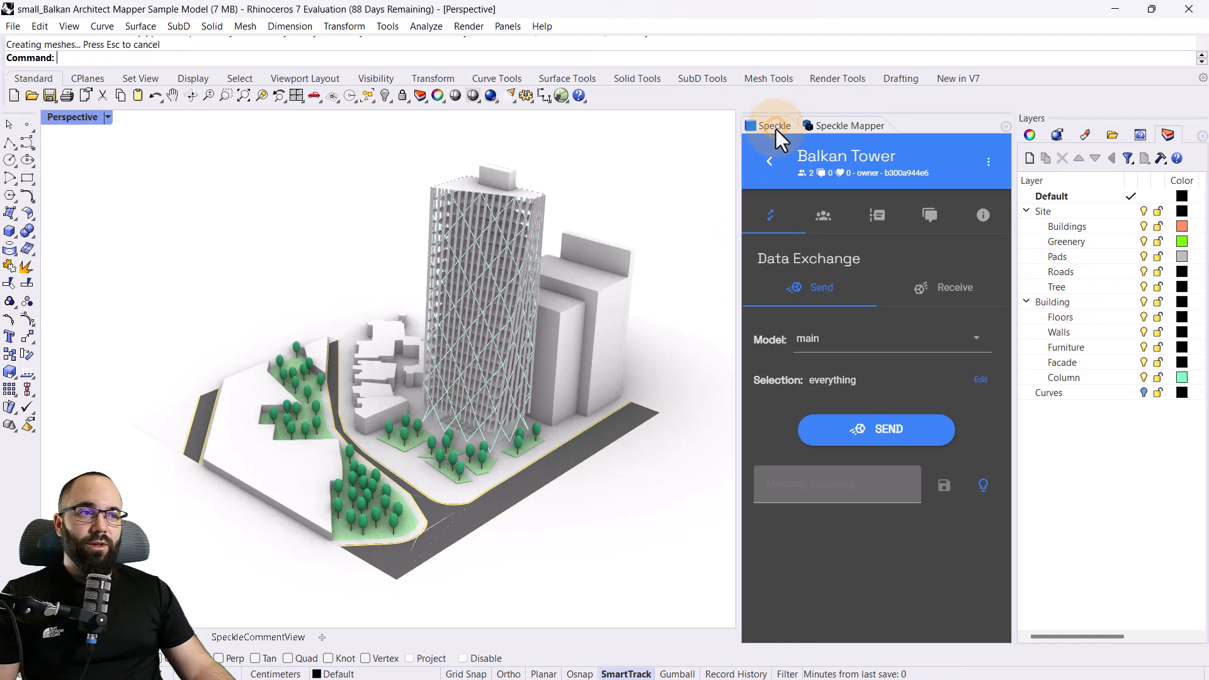
{"action": "left_click", "coordinate": [822, 338]}
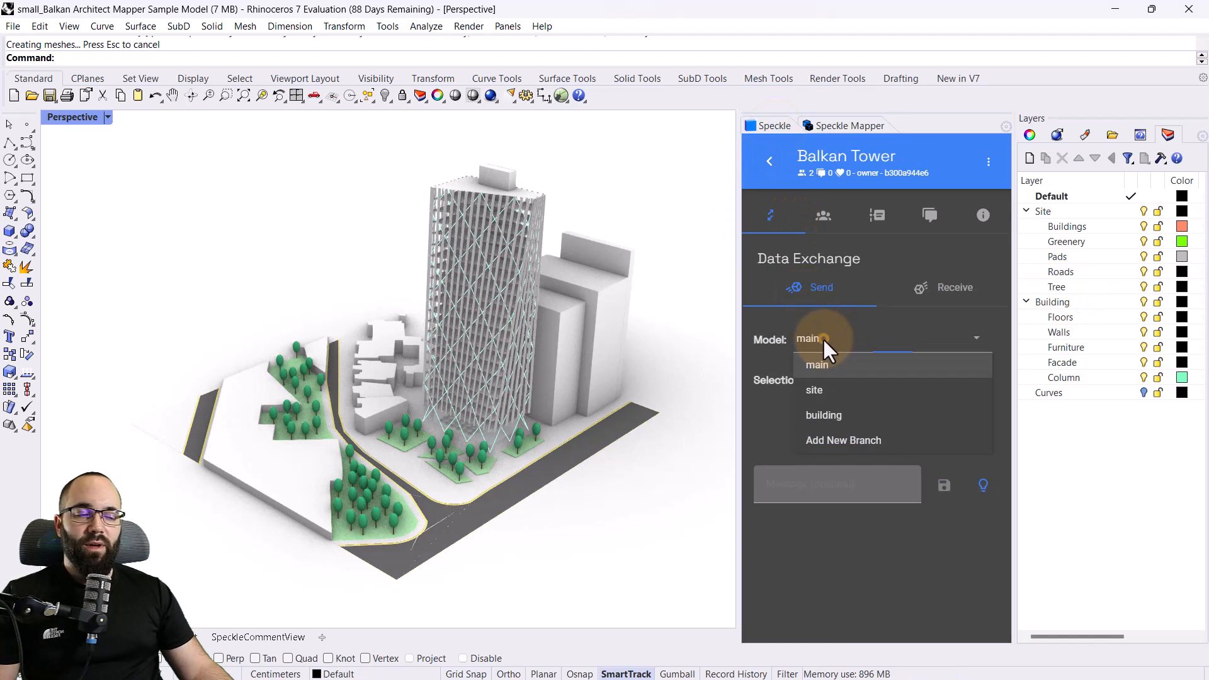
{"action": "left_click", "coordinate": [816, 392]}
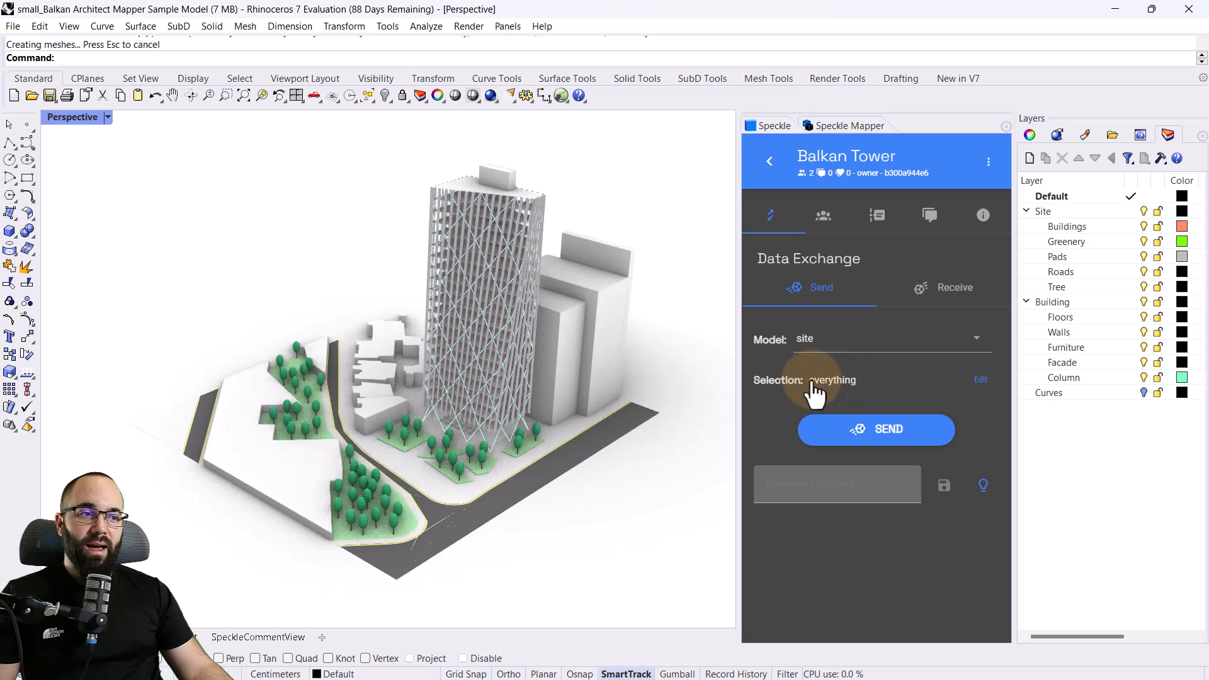
{"action": "left_click", "coordinate": [842, 381]}
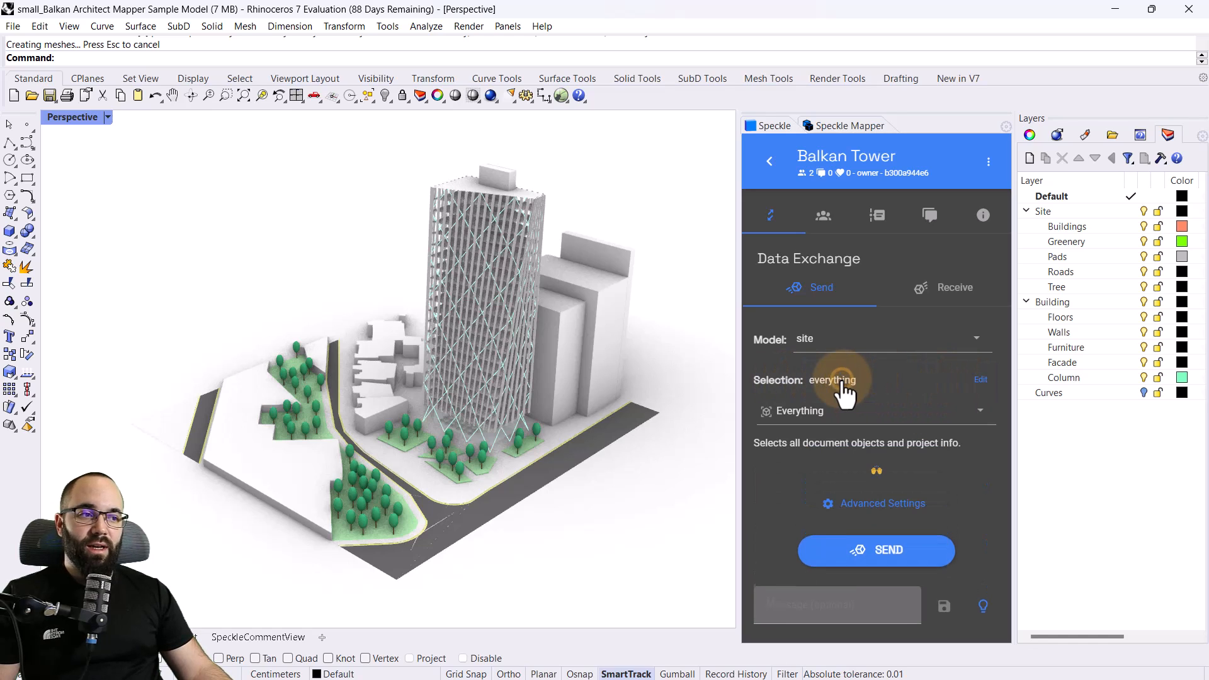
{"action": "left_click", "coordinate": [844, 413]}
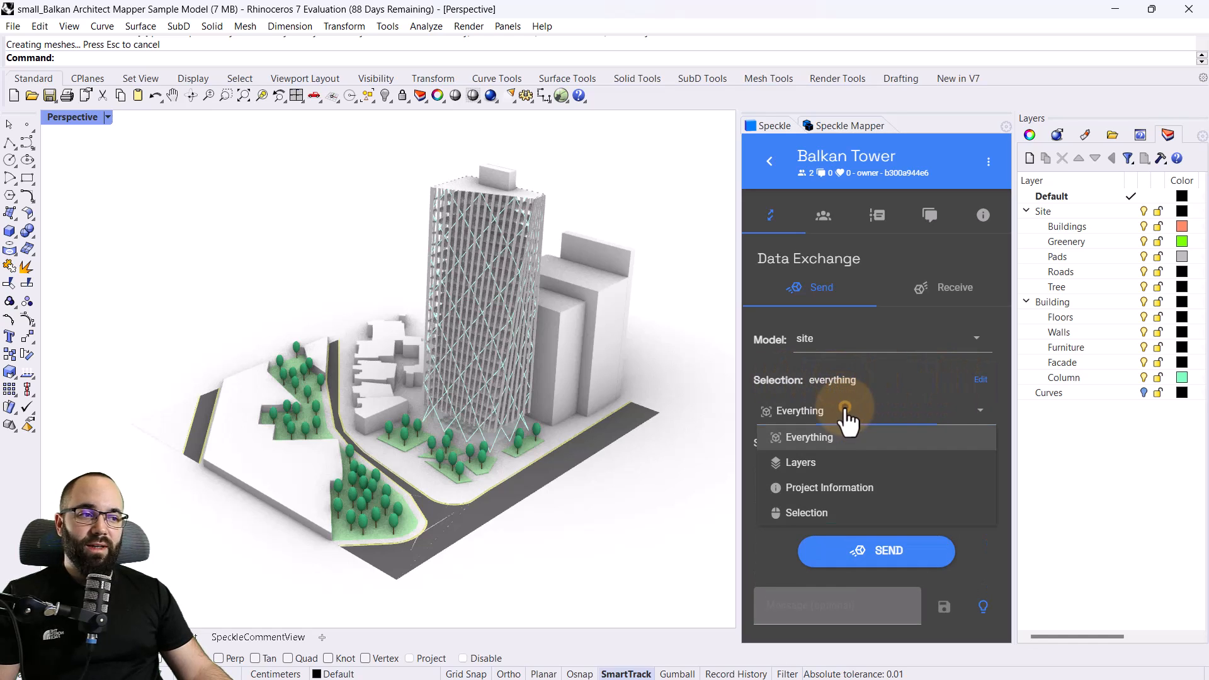
{"action": "left_click", "coordinate": [800, 466]}
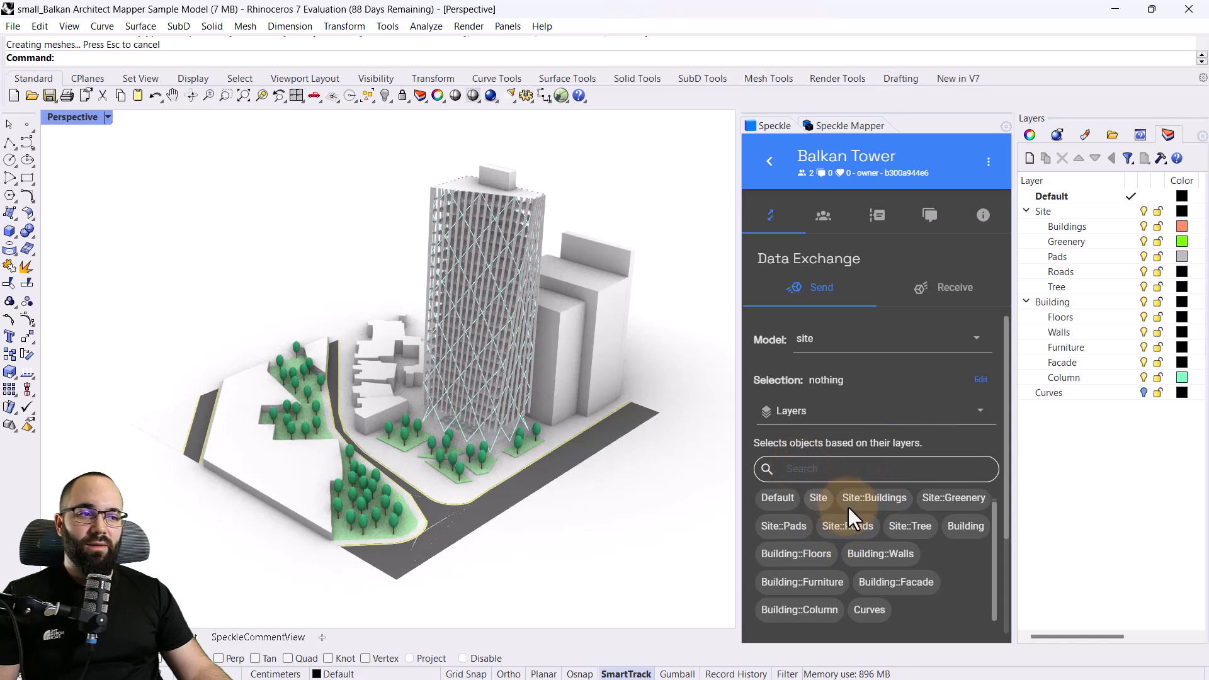
Include the Site::Buildings, Site::Greenery, Site::Pads and Site::Roads layers and send them to the site model
{"action": "left_click", "coordinate": [878, 508]}
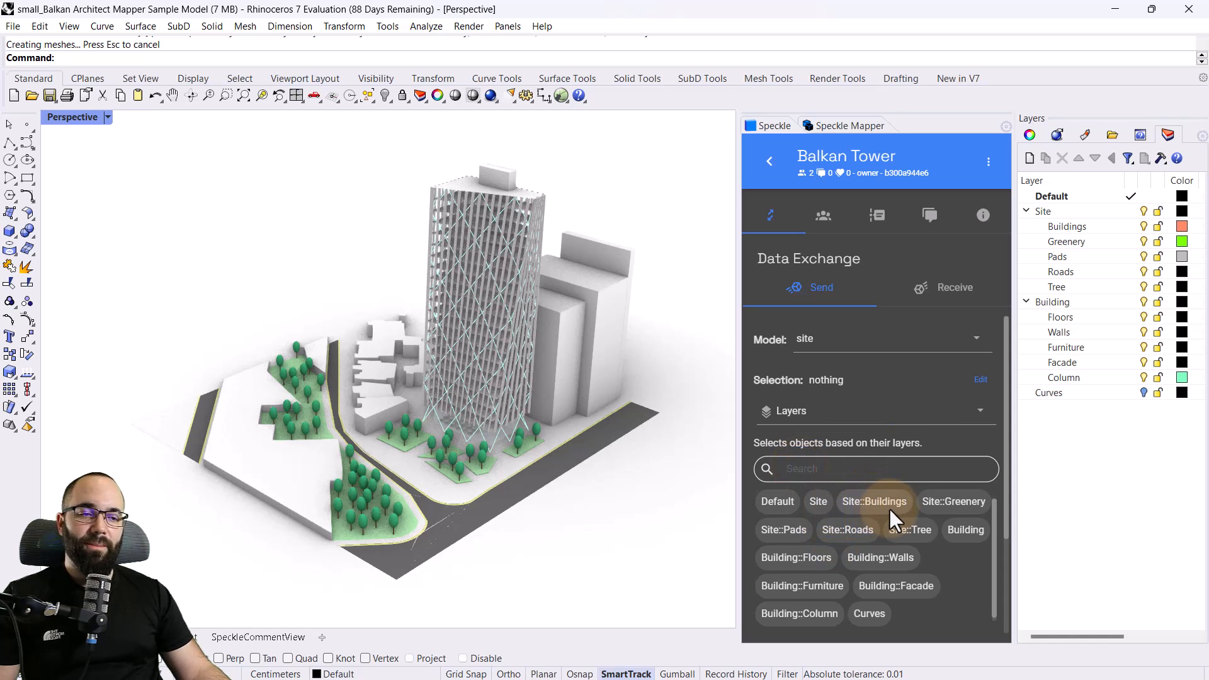
{"action": "left_click", "coordinate": [943, 507]}
{"action": "left_click", "coordinate": [788, 534]}
{"action": "left_click", "coordinate": [854, 536]}
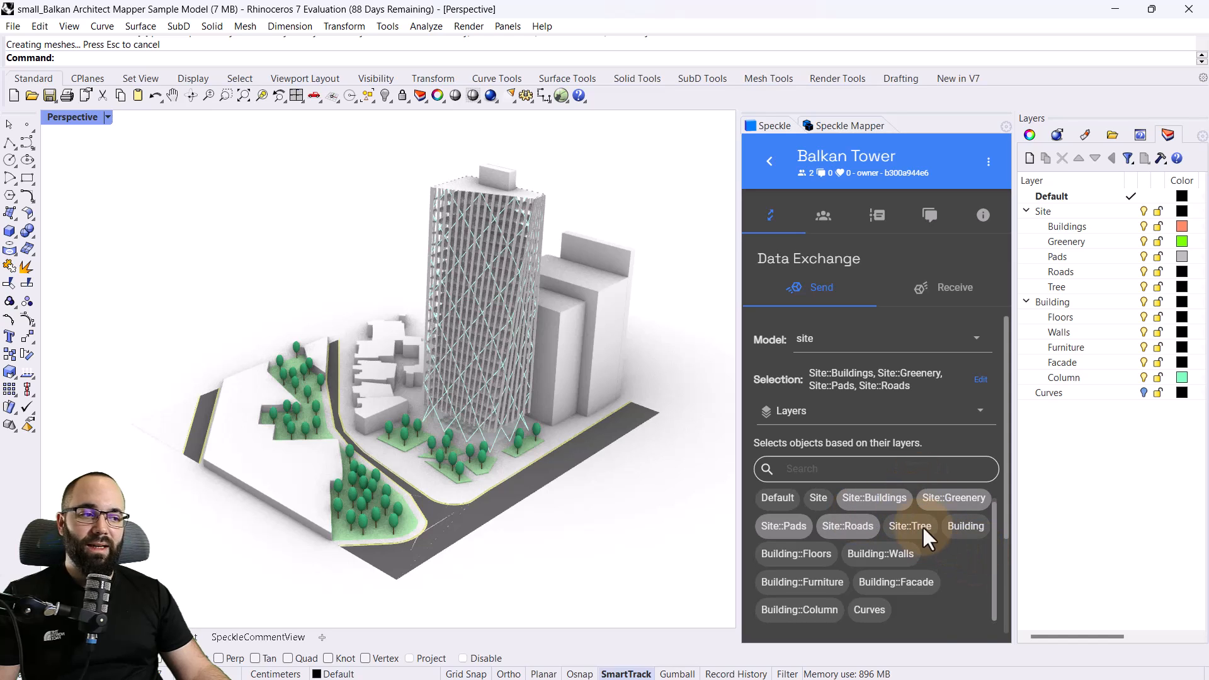
{"action": "scroll", "coordinate": [926, 422], "scroll_direction": "down", "scroll_amount": 2}
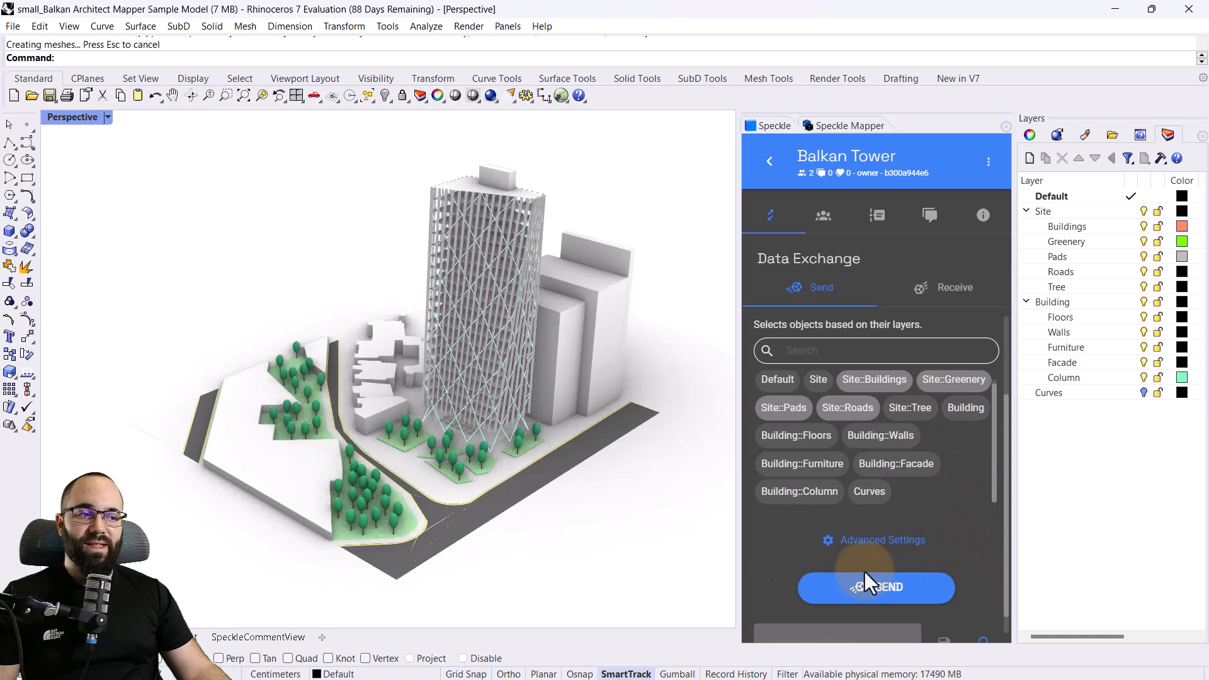
{"action": "left_click", "coordinate": [876, 598]}
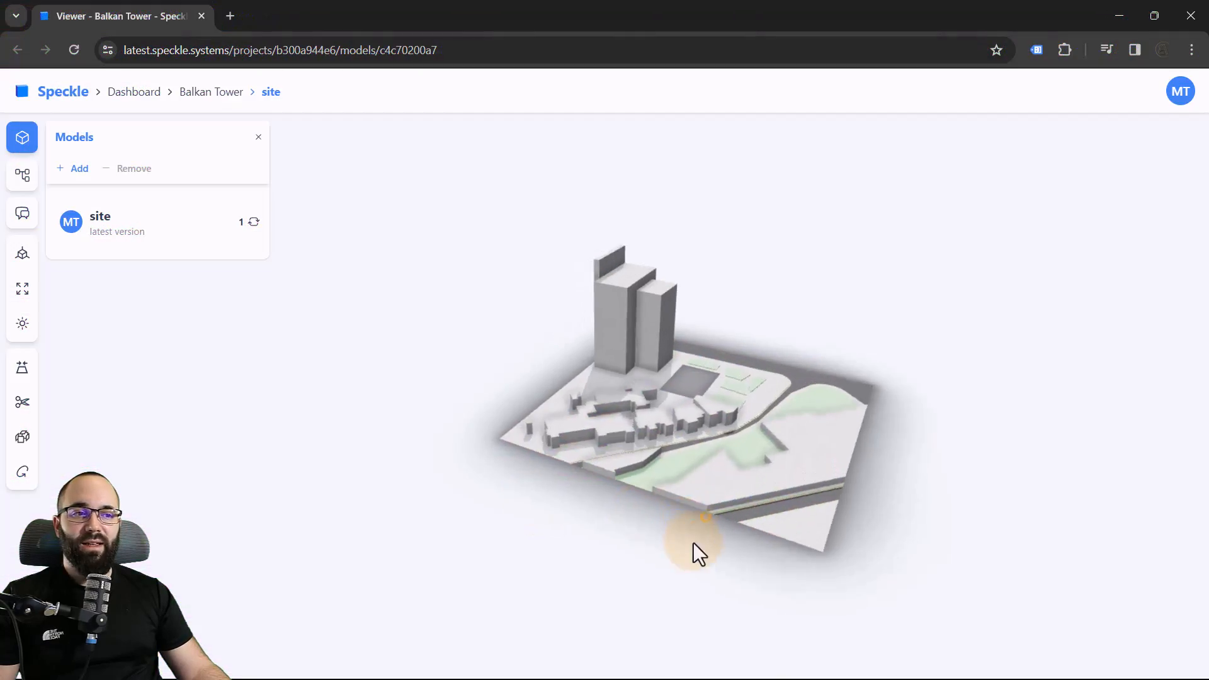
Switch to the browser and inspect the sent site model in the Speckle web viewer
{"action": "left_click_drag", "start_coordinate": [693, 543], "coordinate": [803, 565]}
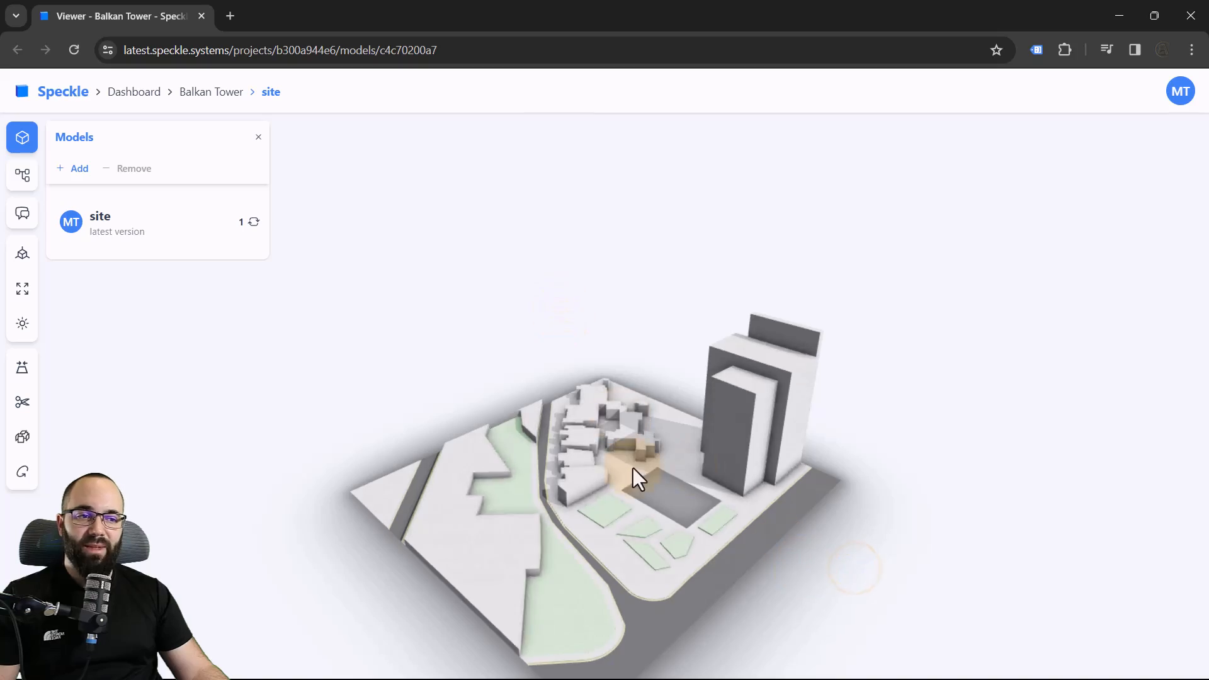
{"action": "scroll", "coordinate": [615, 421], "scroll_direction": "up", "scroll_amount": 3}
{"action": "left_click_drag", "start_coordinate": [614, 421], "coordinate": [584, 406]}
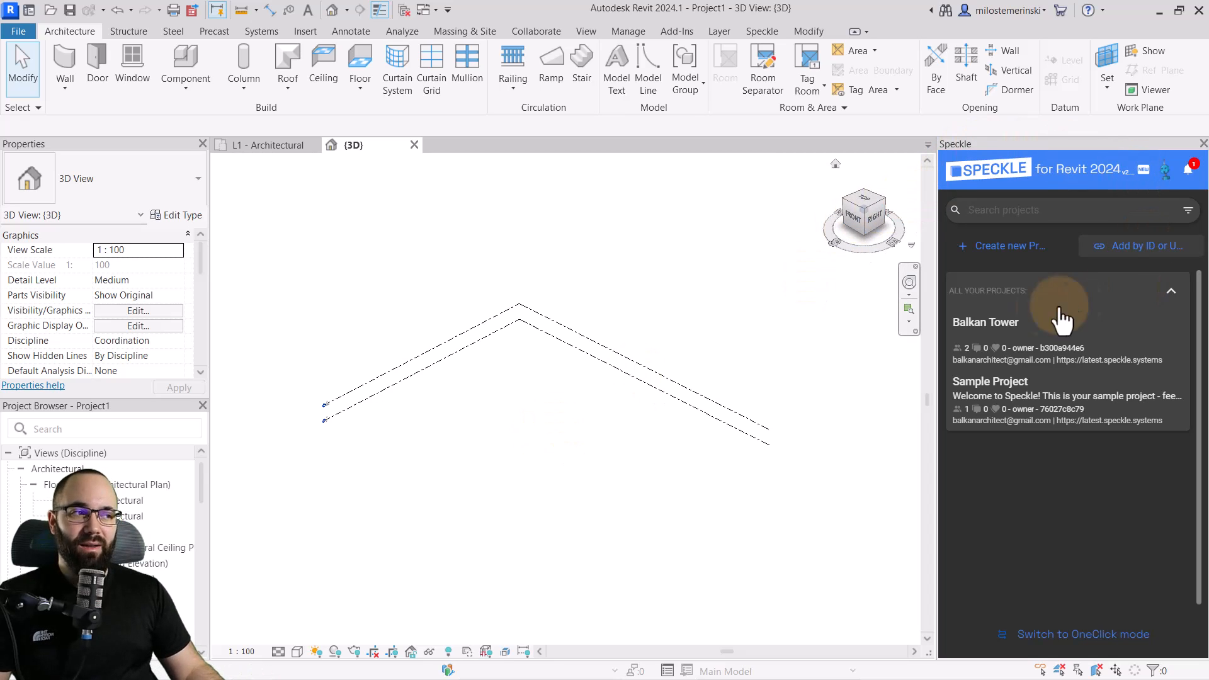
Switch to Revit, open the Balkan Tower project in the Speckle connector, and receive the site model
{"action": "left_click", "coordinate": [761, 31]}
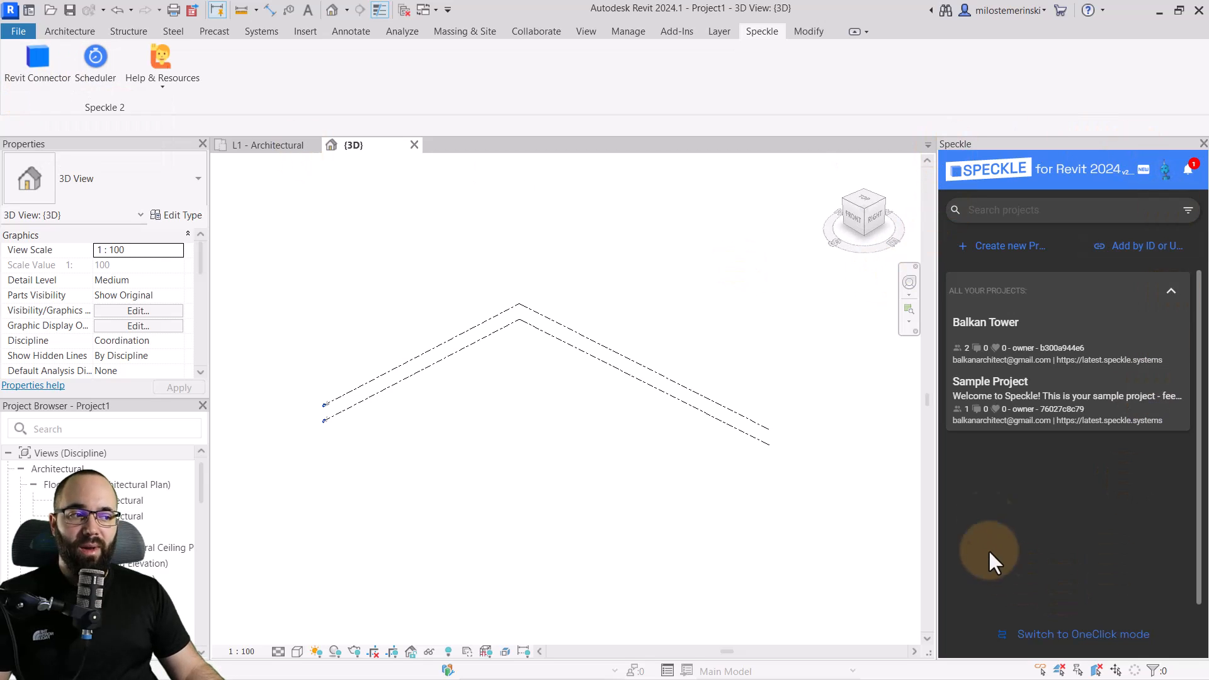
{"action": "left_click", "coordinate": [74, 32]}
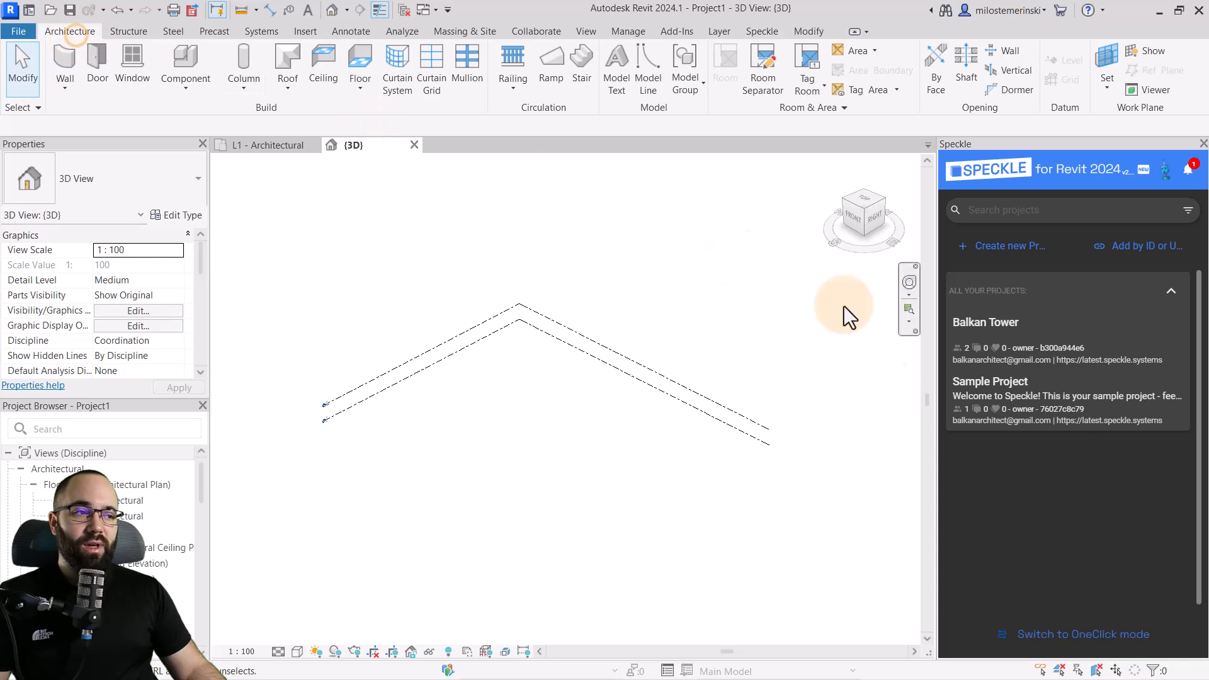
{"action": "left_click", "coordinate": [978, 327]}
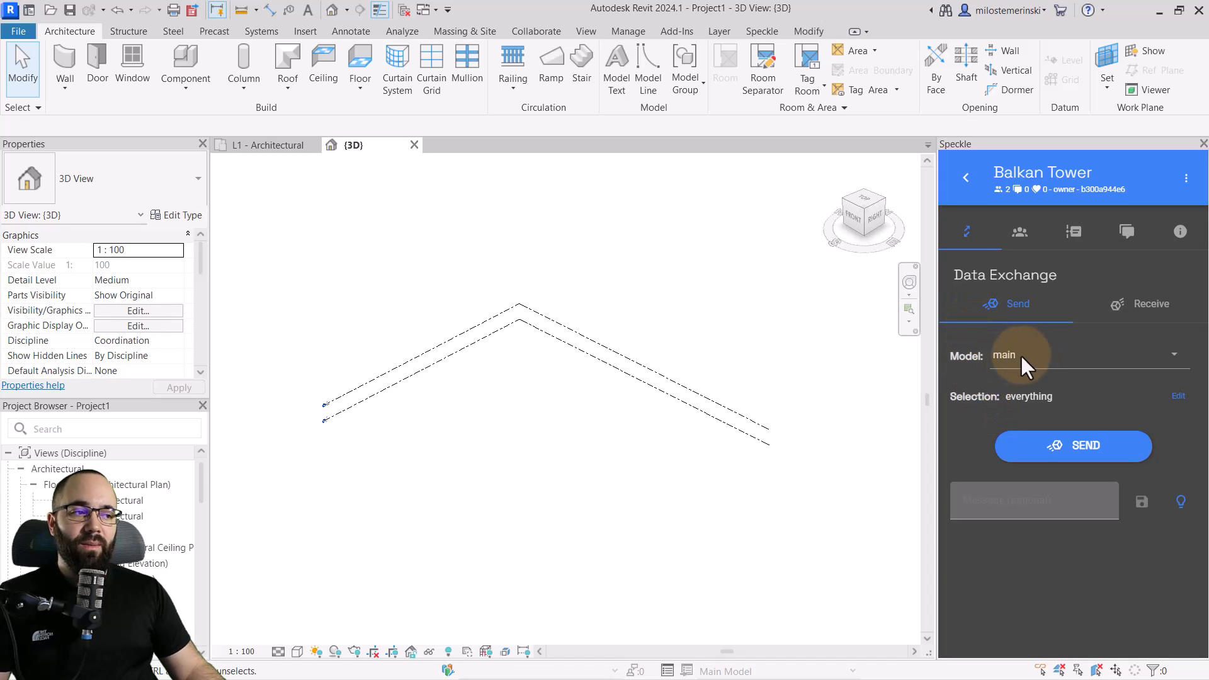
{"action": "left_click", "coordinate": [1004, 354]}
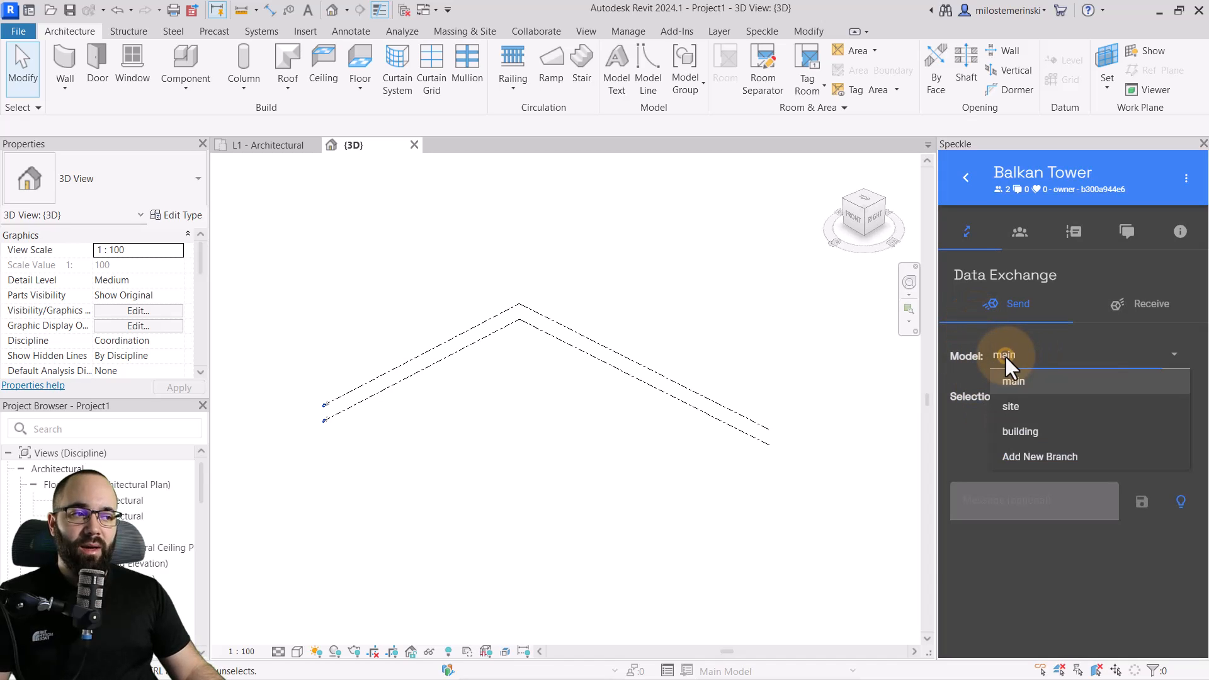
{"action": "left_click", "coordinate": [1012, 405]}
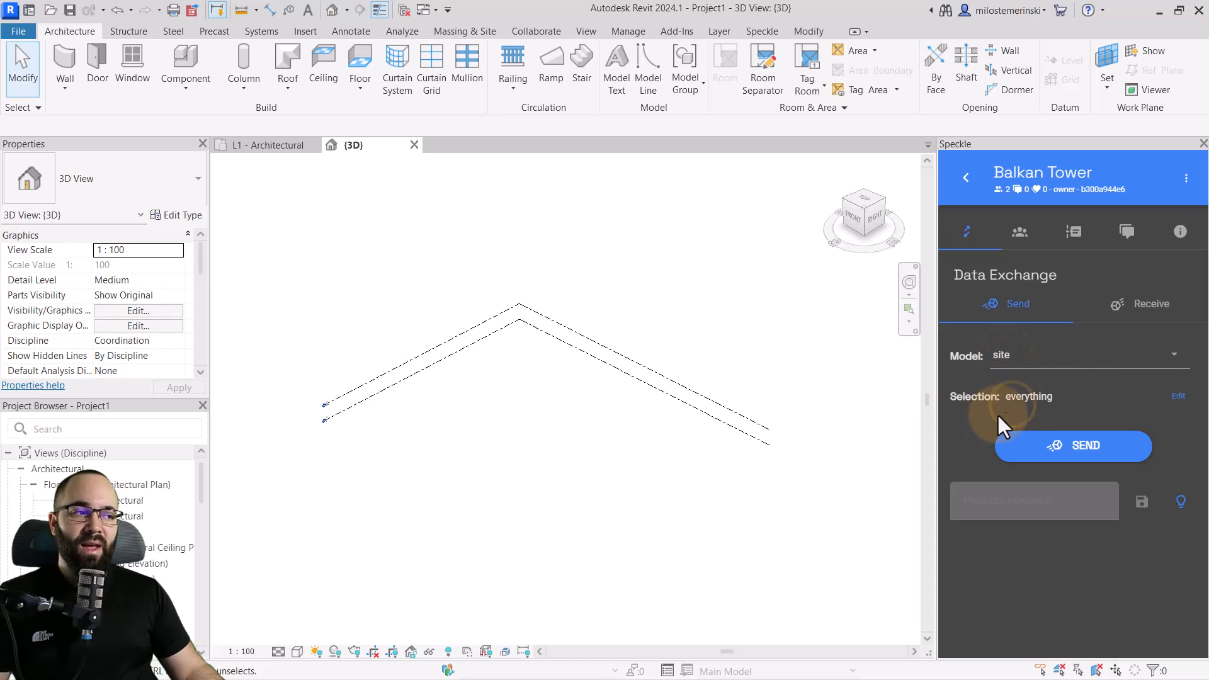
{"action": "left_click", "coordinate": [1143, 303]}
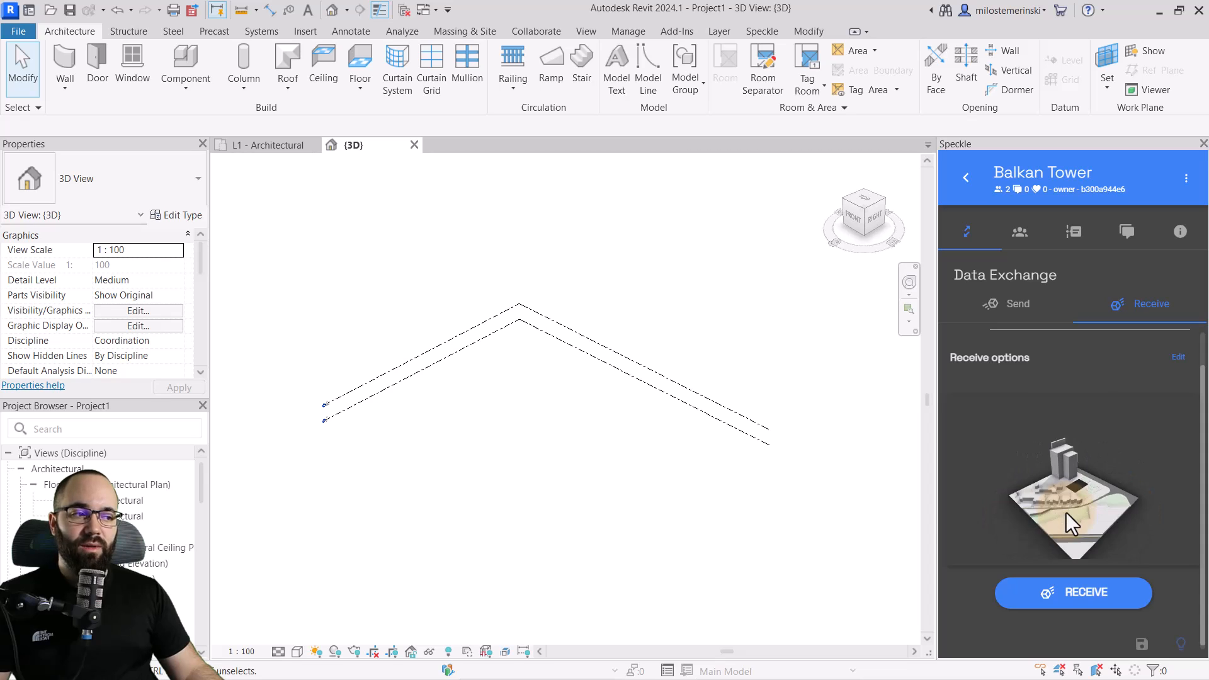
{"action": "left_click", "coordinate": [1087, 597]}
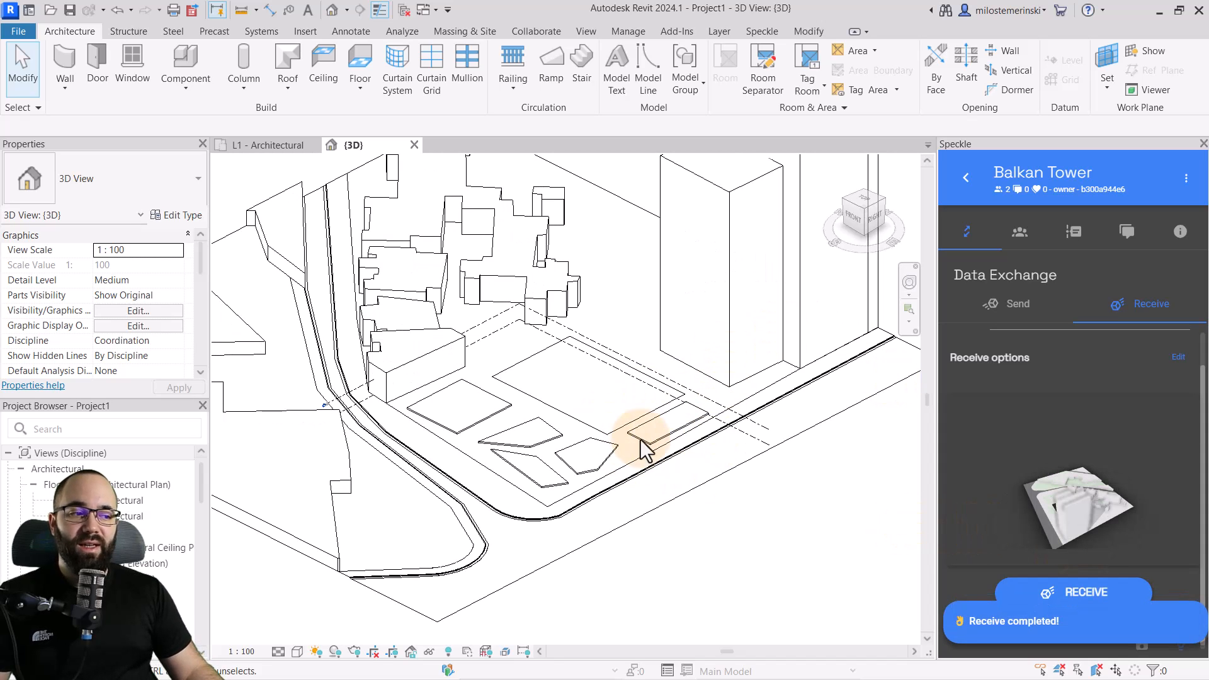
Set the visual style of the 3D view to Shaded
{"action": "scroll", "coordinate": [591, 455], "scroll_direction": "down", "scroll_amount": 5}
{"action": "mouse_move", "coordinate": [548, 513]}
{"action": "middle_mouse_down", "text": "shift"}
{"action": "mouse_move", "coordinate": [669, 492]}
{"action": "mouse_move", "coordinate": [742, 507]}
{"action": "middle_mouse_up", "text": "shift"}
{"action": "left_click", "coordinate": [297, 651]}
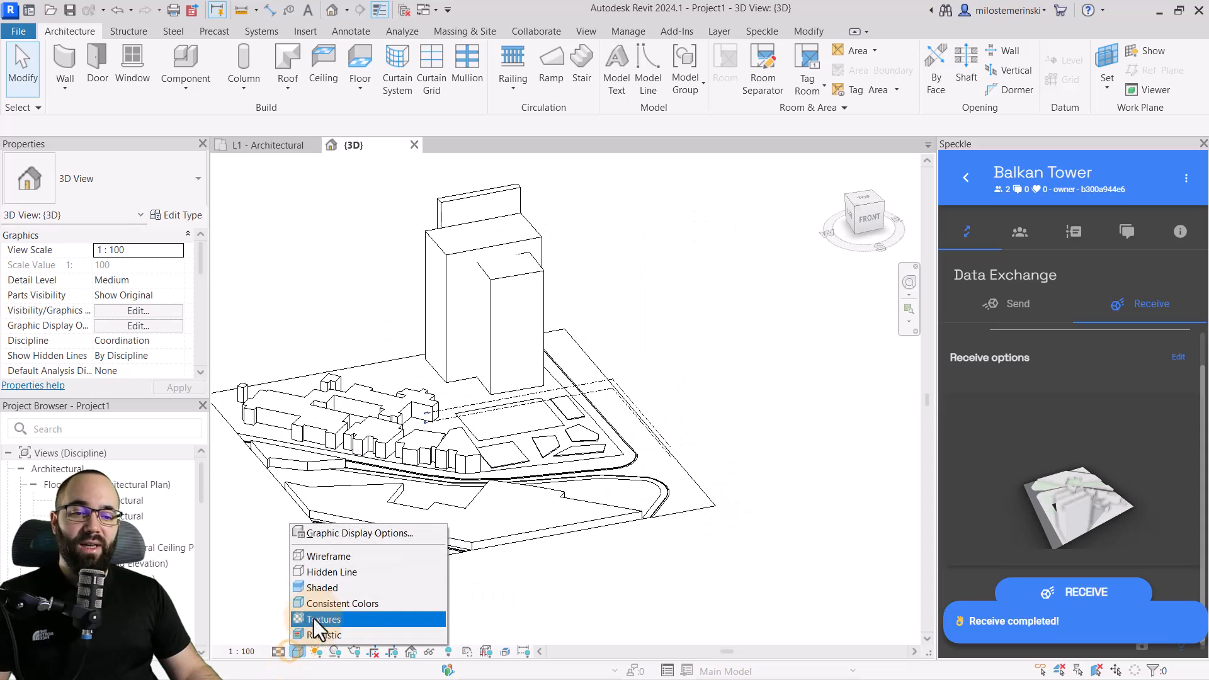
{"action": "left_click", "coordinate": [321, 589]}
{"action": "mouse_move", "coordinate": [535, 565]}
{"action": "middle_mouse_down", "text": "shift"}
{"action": "mouse_move", "coordinate": [445, 608]}
{"action": "mouse_move", "coordinate": [569, 588]}
{"action": "mouse_move", "coordinate": [554, 575]}
{"action": "mouse_move", "coordinate": [626, 561]}
{"action": "mouse_move", "coordinate": [615, 560]}
{"action": "middle_mouse_up", "text": "shift"}
{"action": "scroll", "coordinate": [464, 410], "scroll_direction": "up", "scroll_amount": 3}
Examine the Revit categories of the received building, greenery, road and pad elements in the 3D view
{"action": "left_click", "coordinate": [466, 402]}
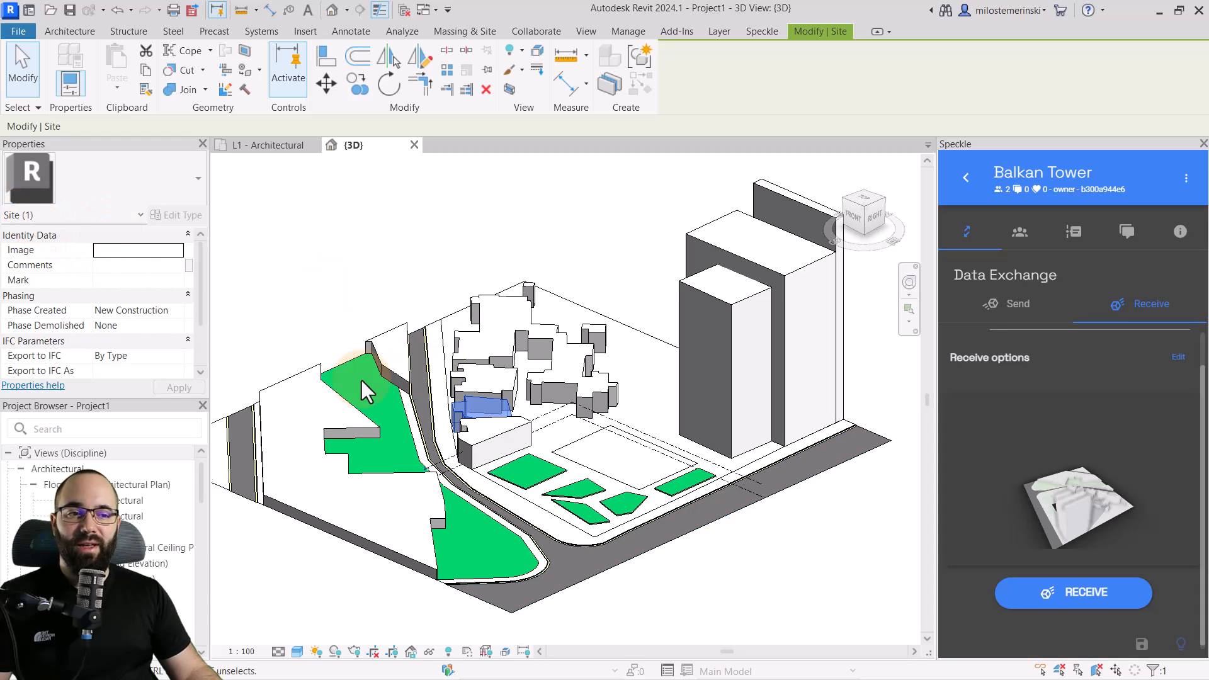
{"action": "left_click", "coordinate": [350, 364]}
{"action": "left_click", "coordinate": [350, 366]}
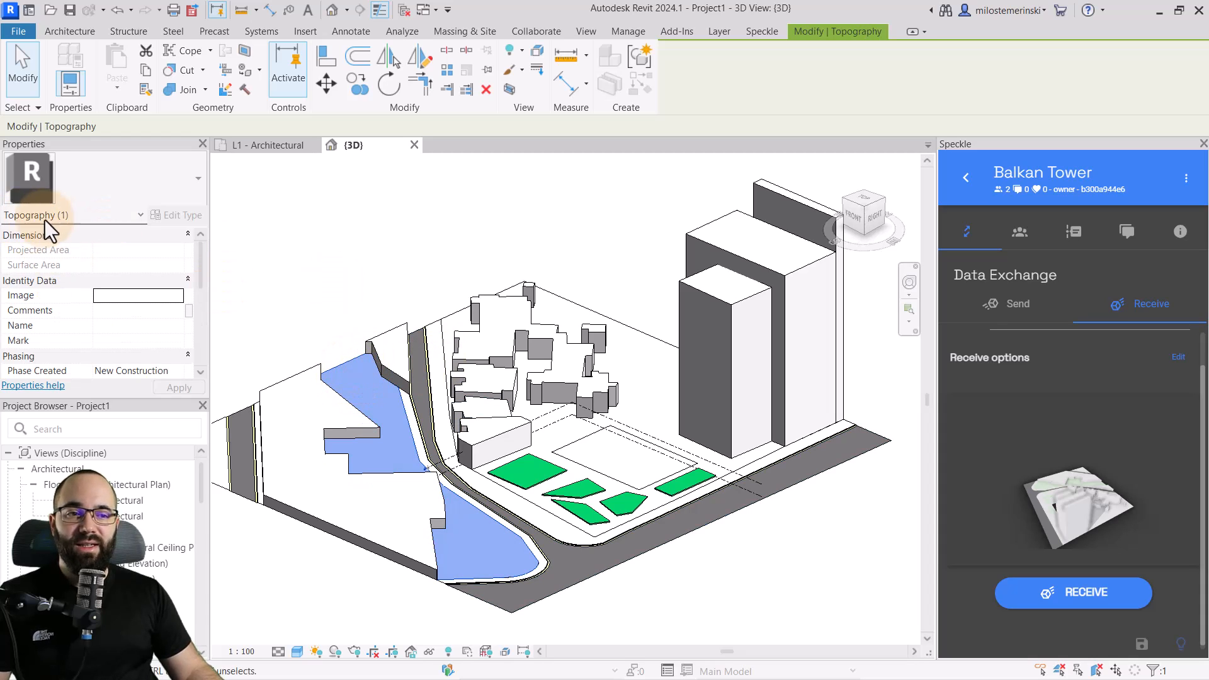
{"action": "left_click", "coordinate": [240, 490]}
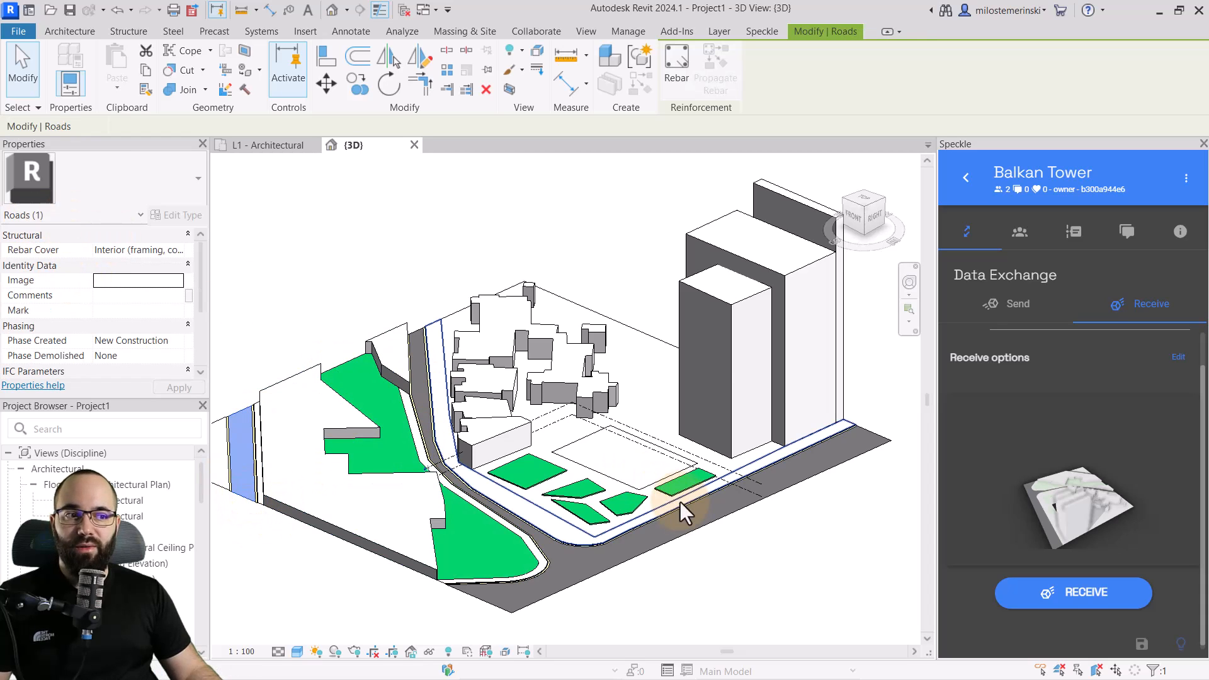
{"action": "left_click", "coordinate": [647, 481]}
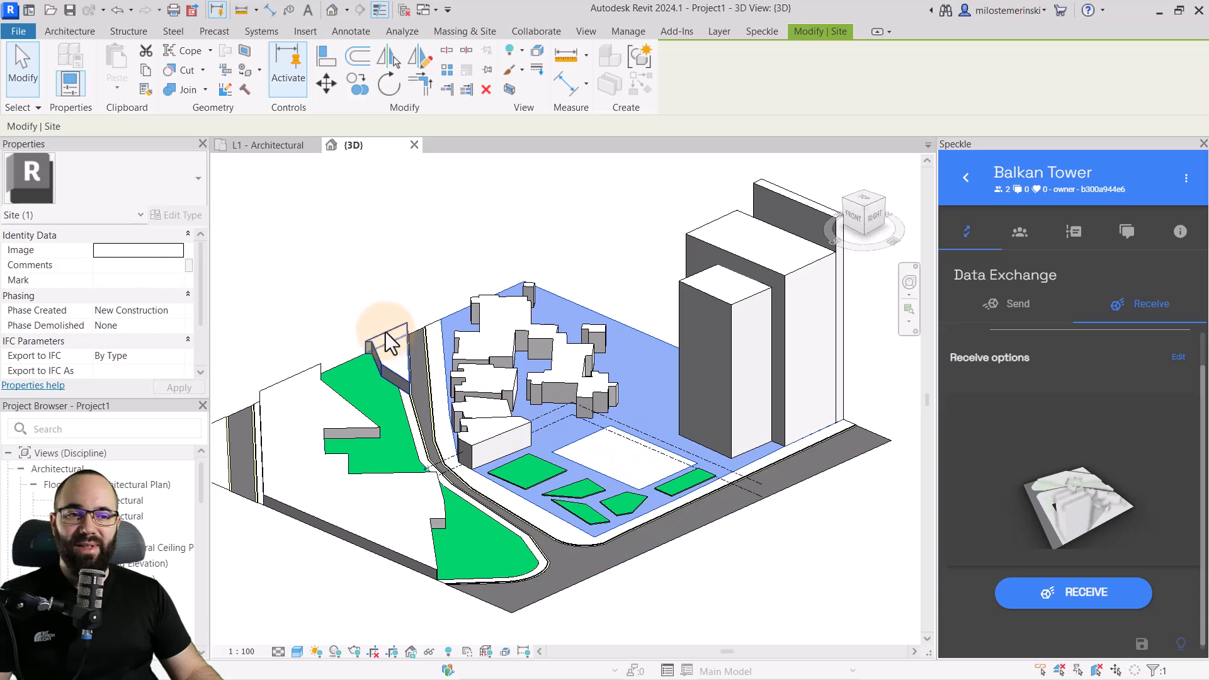
{"action": "left_click", "coordinate": [348, 318]}
{"action": "middle_click_drag", "start_coordinate": [734, 597], "coordinate": [770, 575], "text": "shift"}
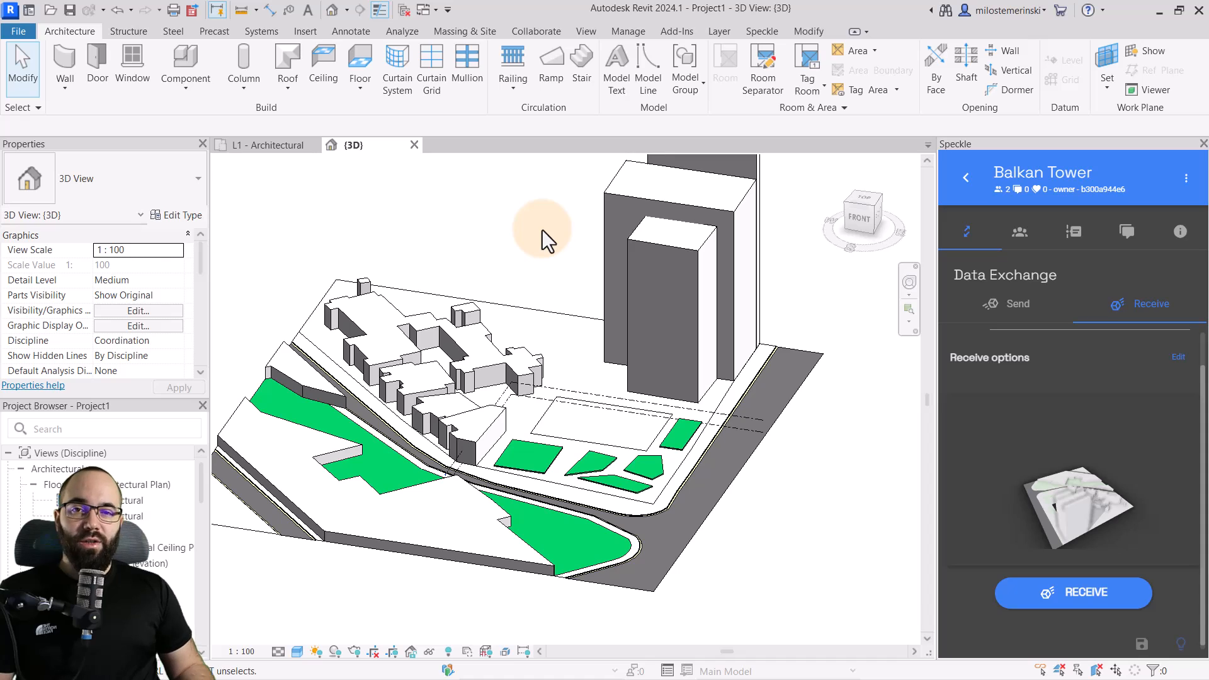
{"action": "middle_click_drag", "start_coordinate": [556, 270], "coordinate": [567, 275], "text": "shift"}
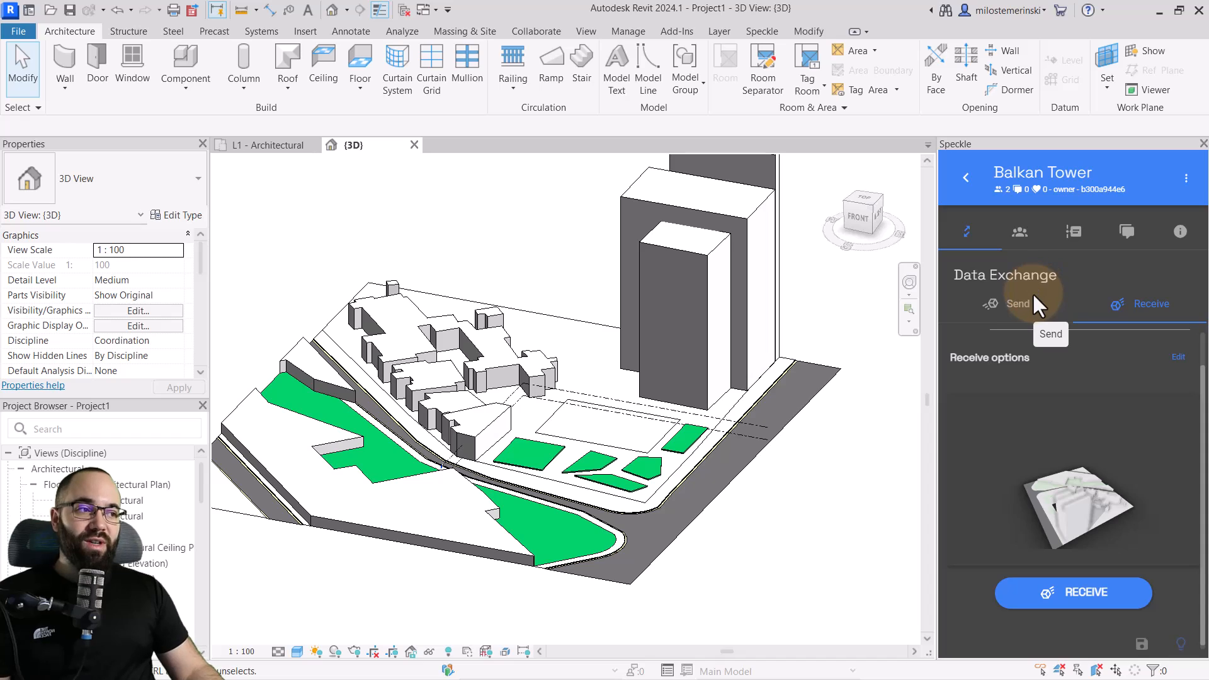
Create a new branch named "Project info" for sending in the Balkan Tower project
{"action": "left_click", "coordinate": [1020, 304]}
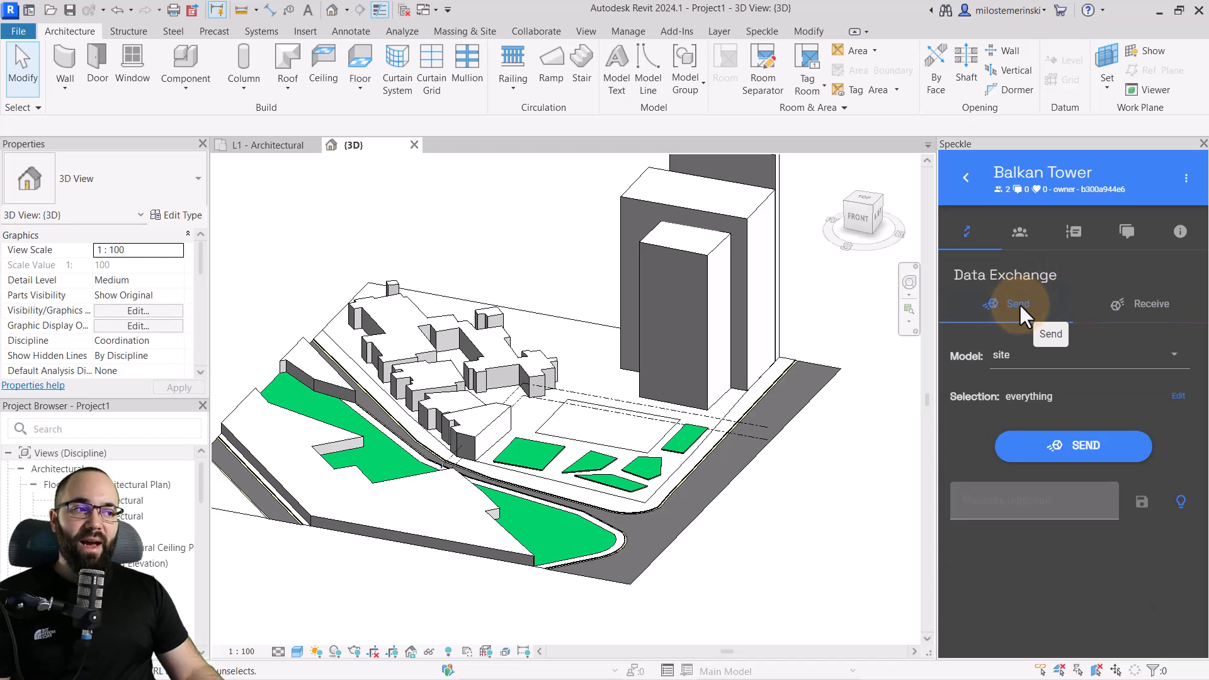
{"action": "left_click", "coordinate": [1024, 353]}
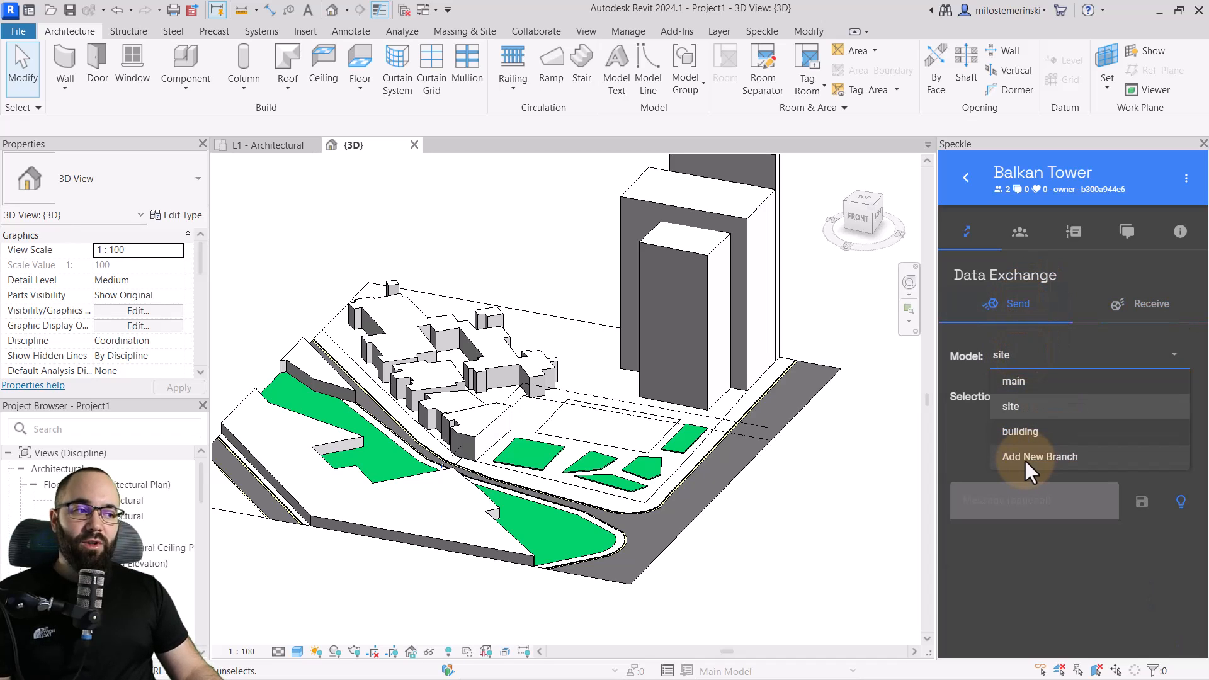
{"action": "left_click", "coordinate": [1024, 458]}
{"action": "left_click", "coordinate": [1009, 378]}
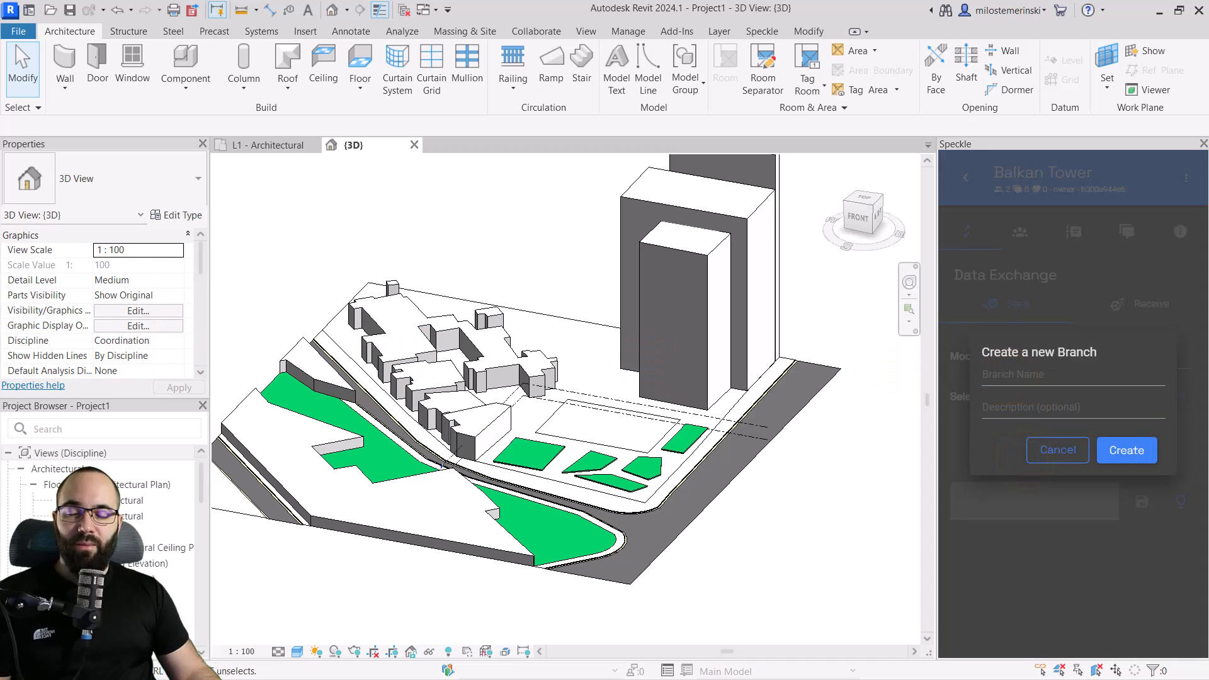
{"action": "left_click", "coordinate": [1039, 374]}
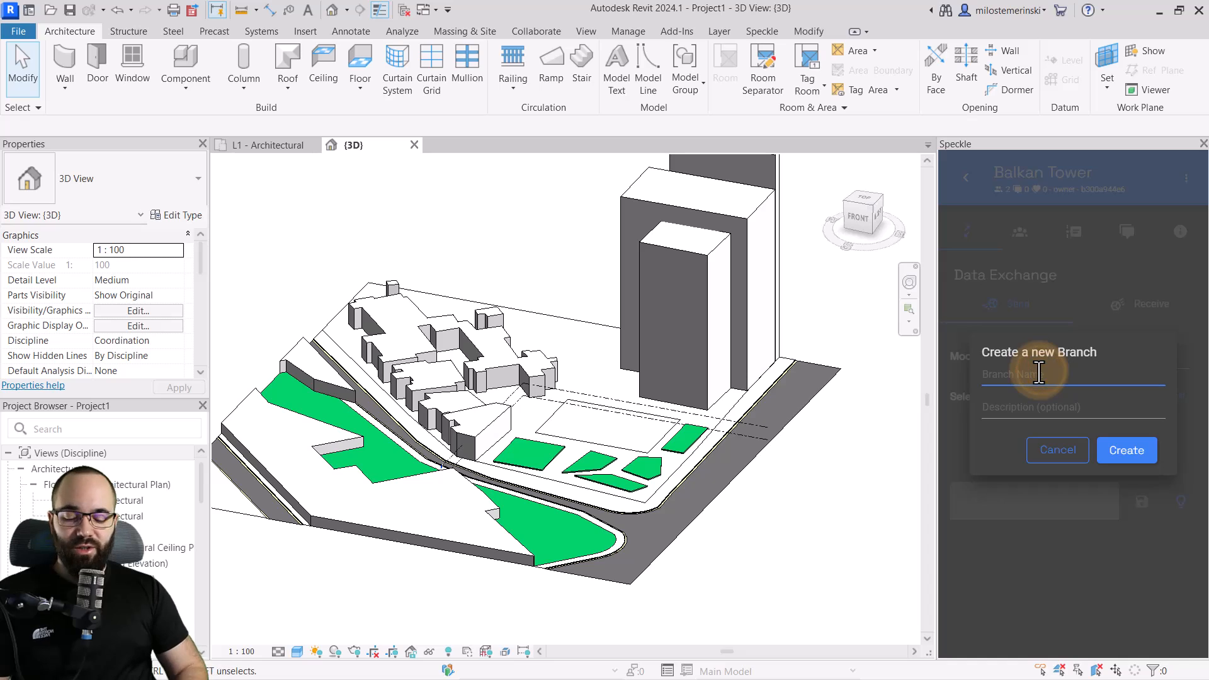
{"action": "type", "text": "Project site"}
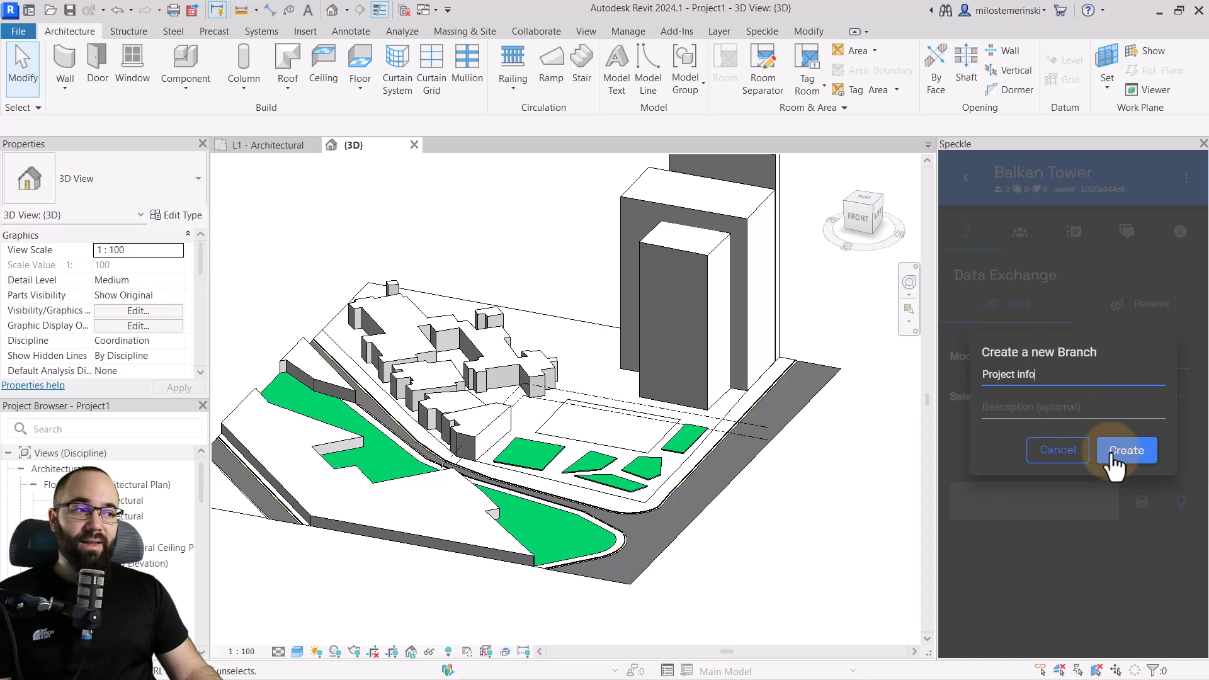
{"action": "left_click", "coordinate": [1112, 452]}
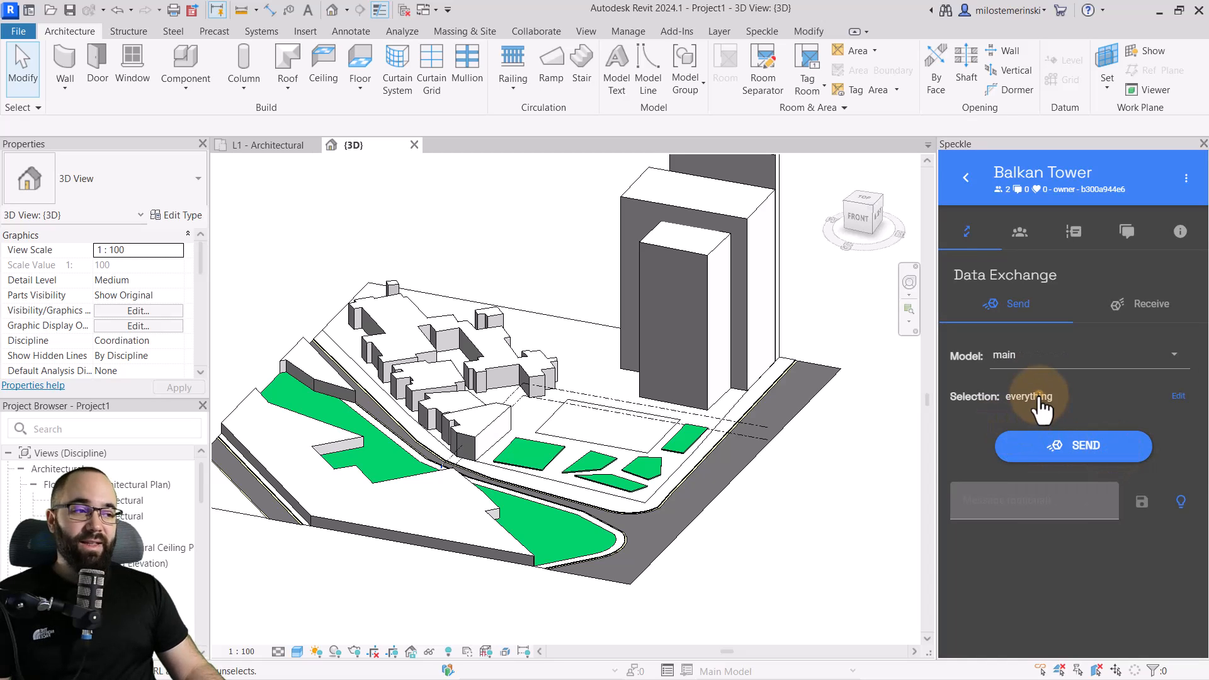
Filter the send selection by Project Information with Levels and Families & Types, and send it to Speckle
{"action": "left_click", "coordinate": [1038, 396]}
{"action": "left_click", "coordinate": [1011, 427]}
{"action": "scroll", "coordinate": [1031, 515], "scroll_direction": "down", "scroll_amount": 1}
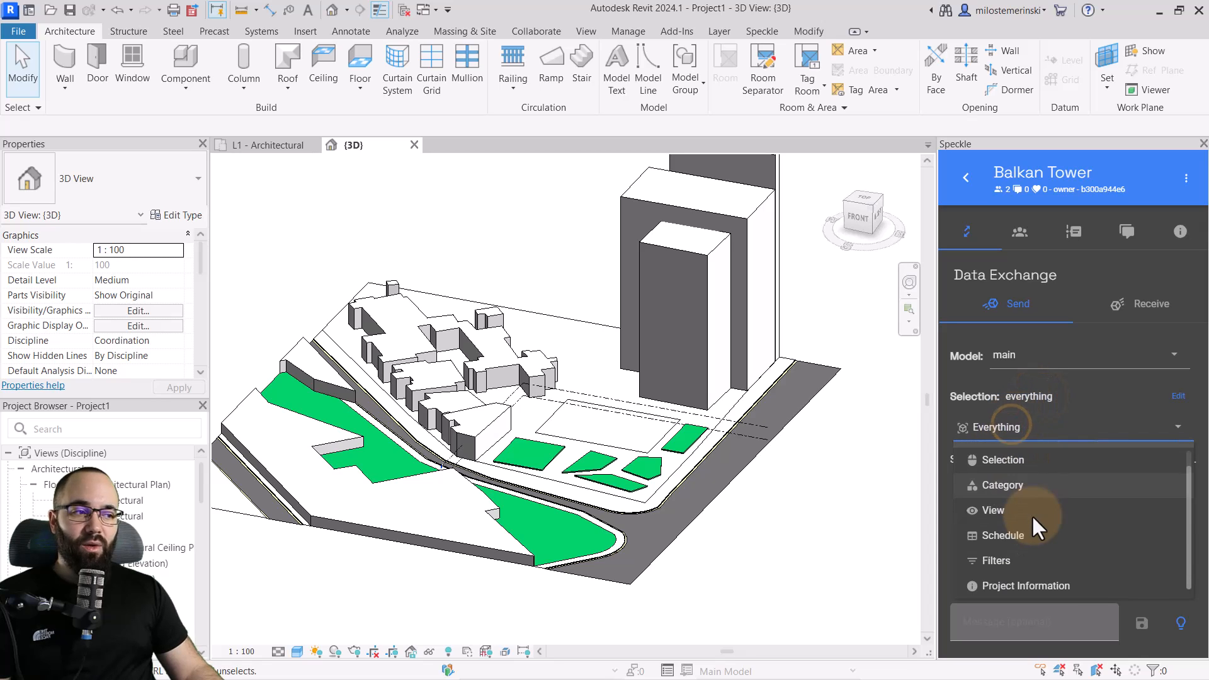
{"action": "left_click", "coordinate": [1016, 585]}
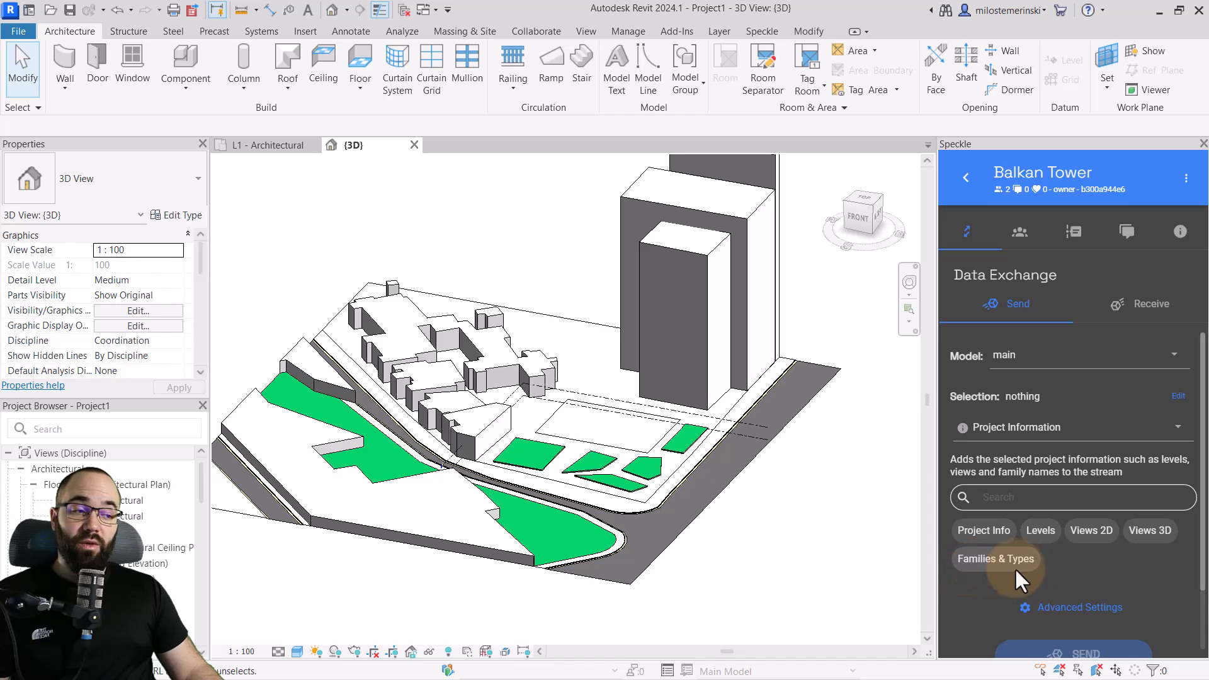
{"action": "left_click", "coordinate": [1042, 530]}
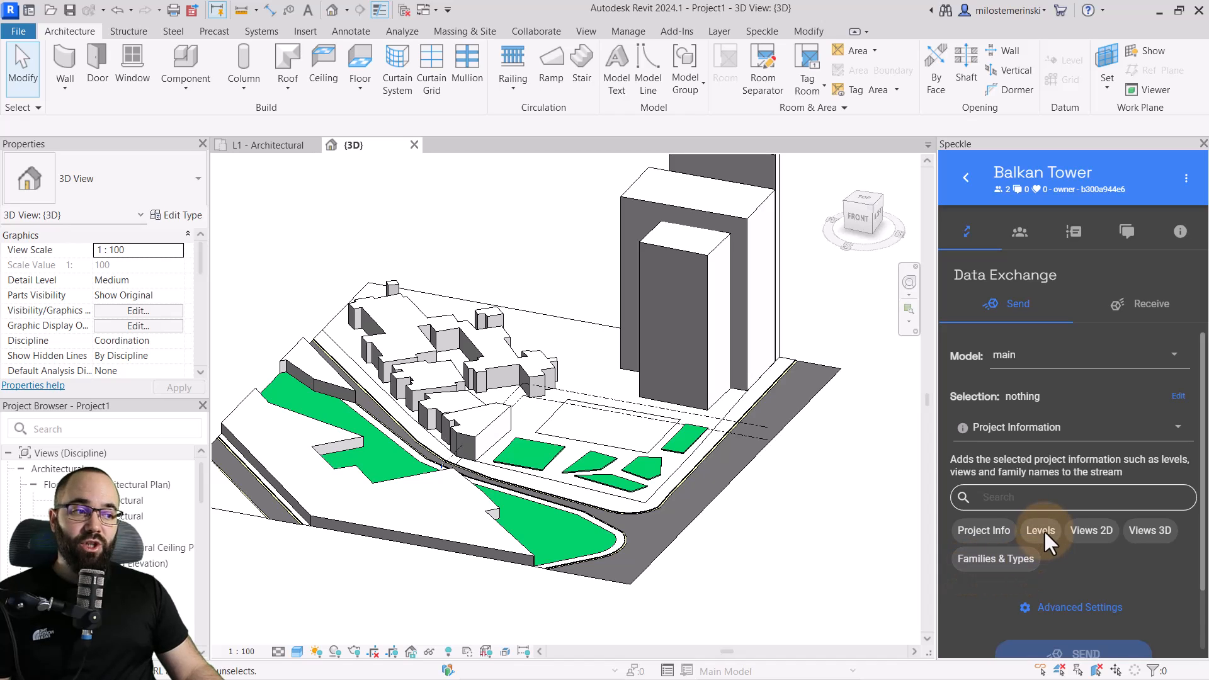
{"action": "left_click", "coordinate": [1017, 560]}
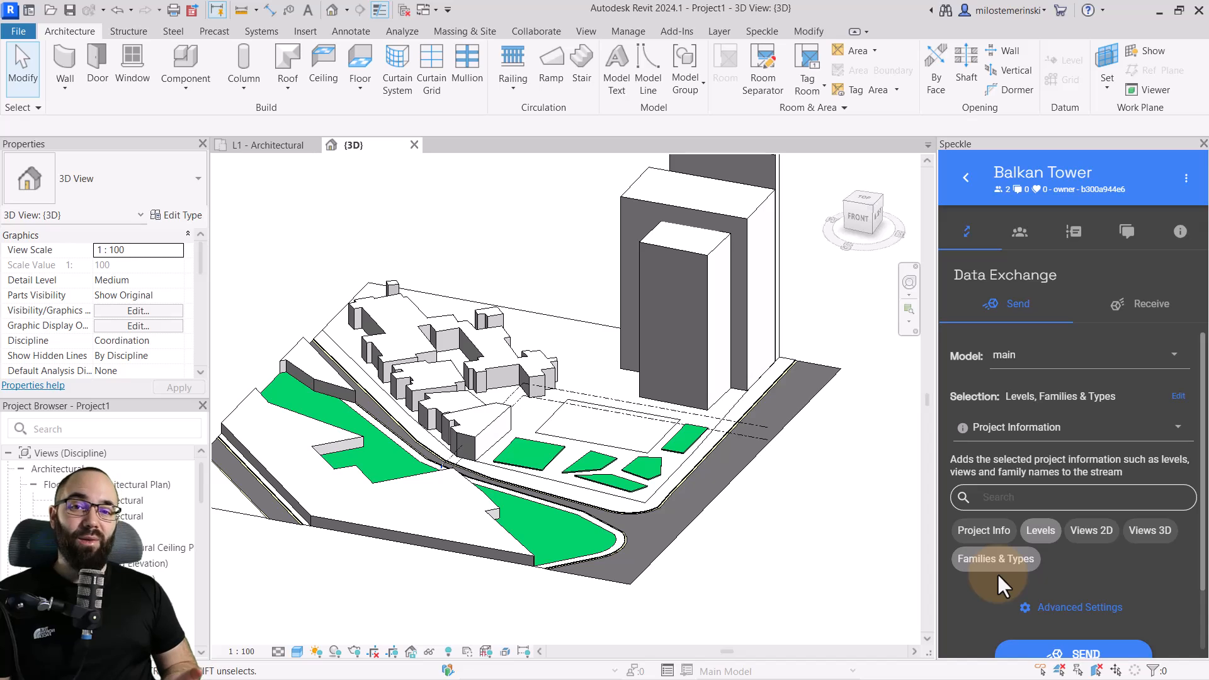
{"action": "scroll", "coordinate": [1050, 583], "scroll_direction": "down", "scroll_amount": 2}
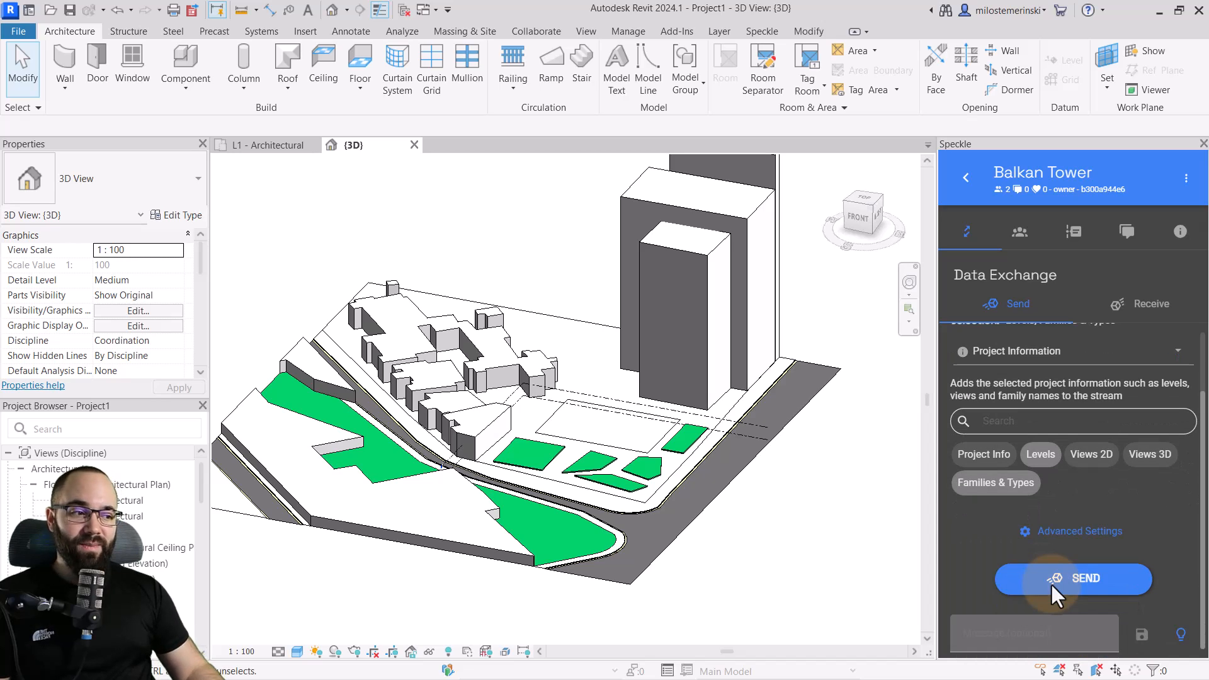
{"action": "left_click", "coordinate": [1038, 580]}
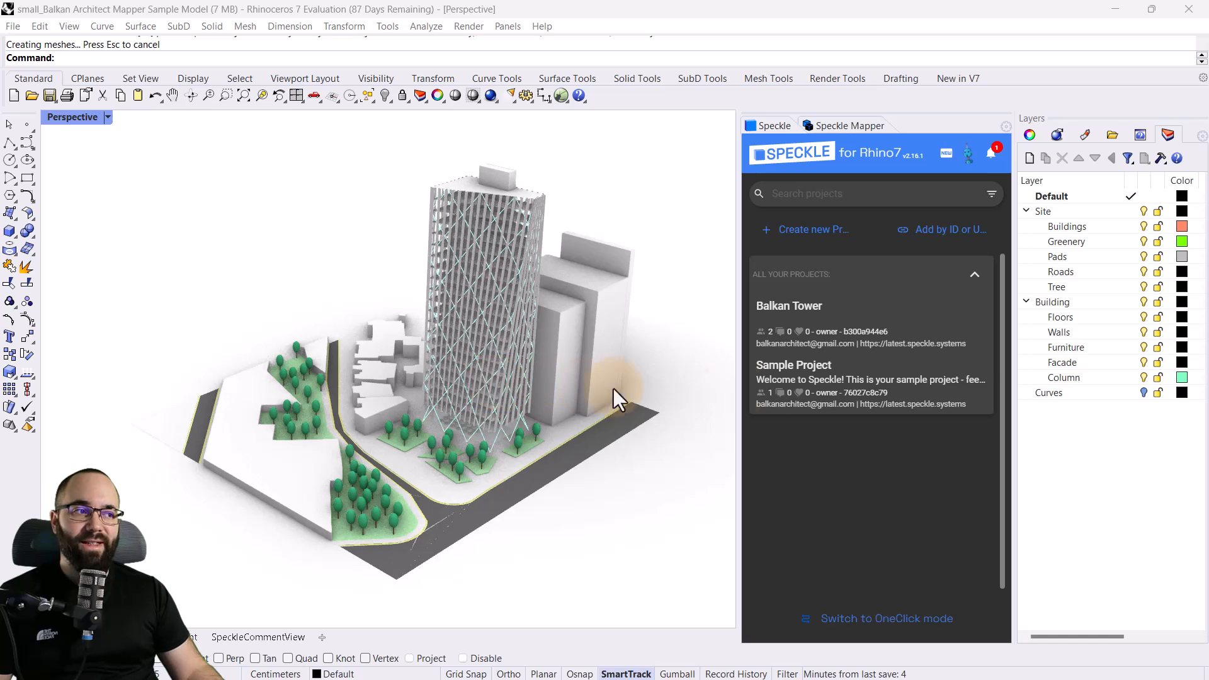
Switch to Rhino, select all objects on the Site Tree layer, and open the Speckle Mapper
{"action": "right_click", "coordinate": [1058, 286]}
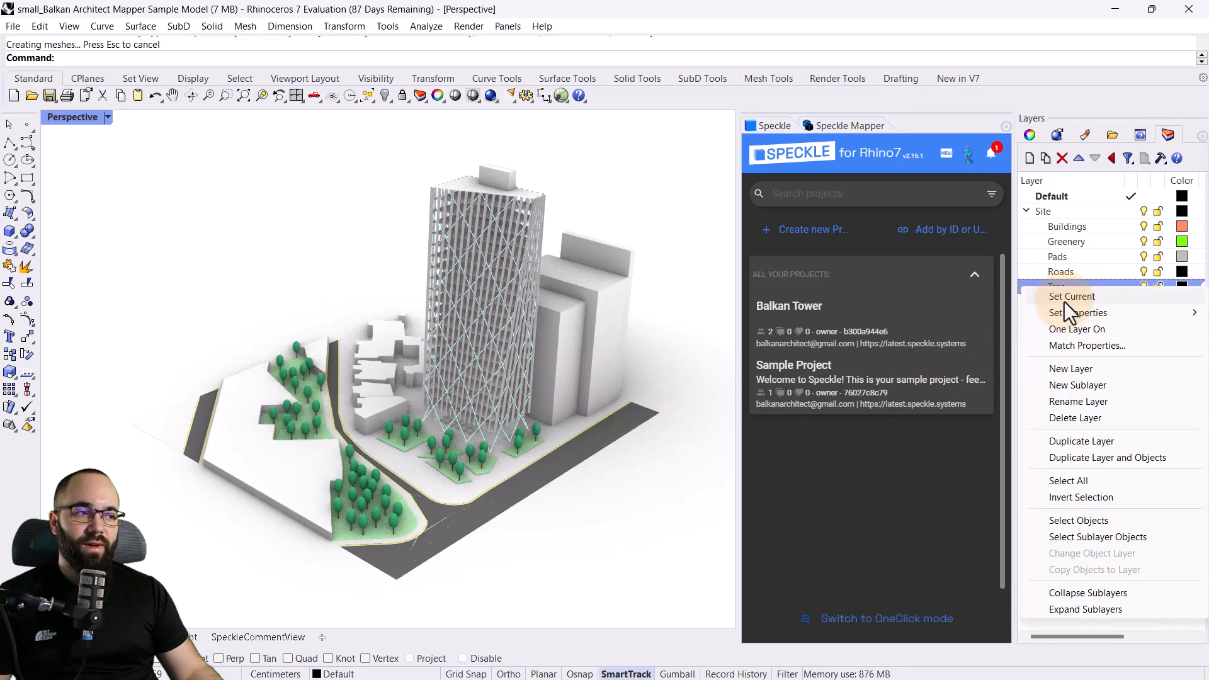
{"action": "left_click", "coordinate": [1078, 521]}
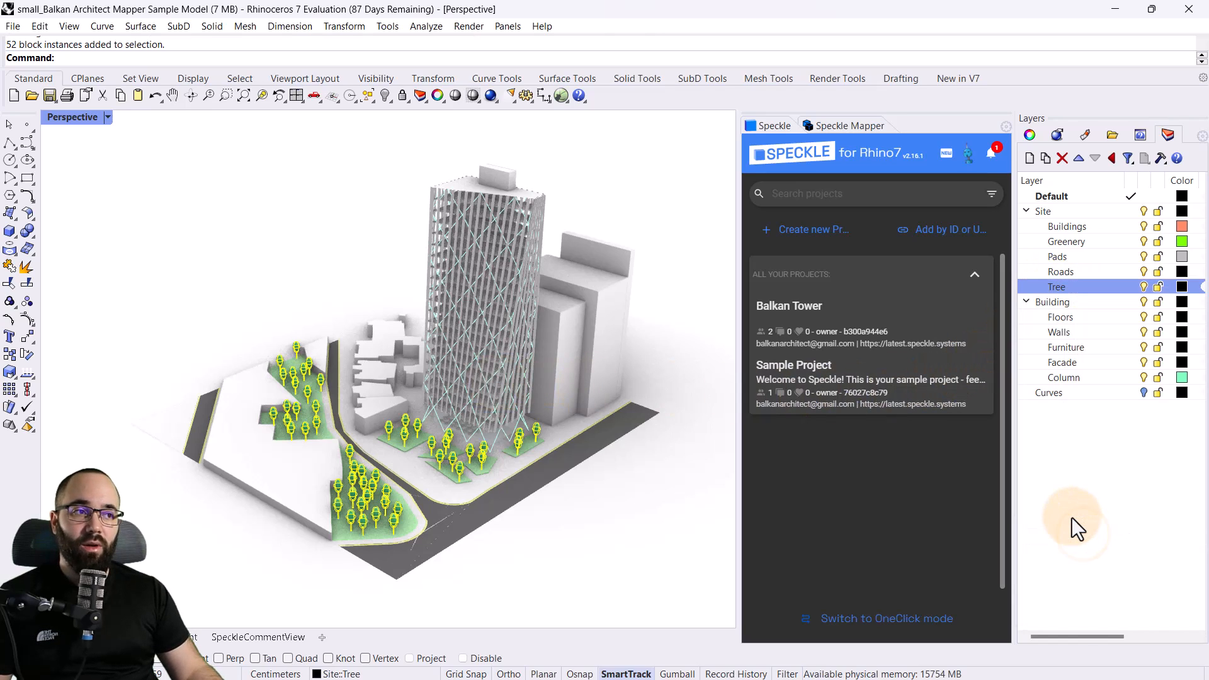
{"action": "left_click", "coordinate": [839, 125]}
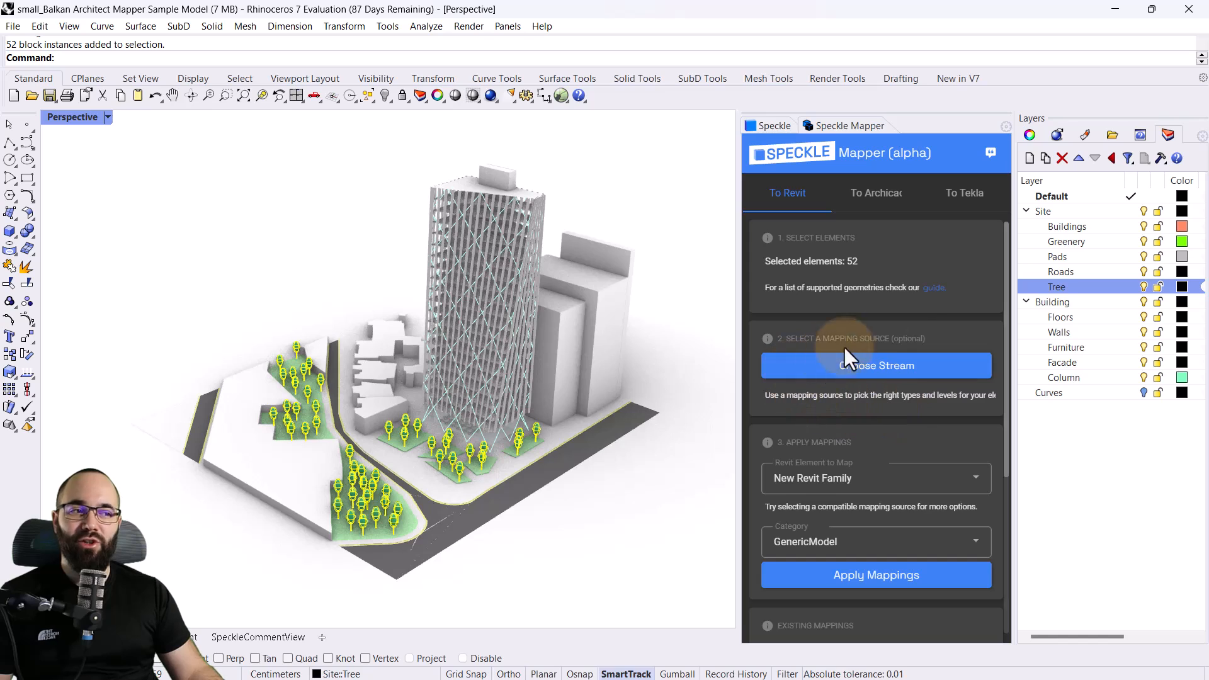
Set the mapping source to the project info branch of the Balkan Tower stream
{"action": "left_click", "coordinate": [898, 369]}
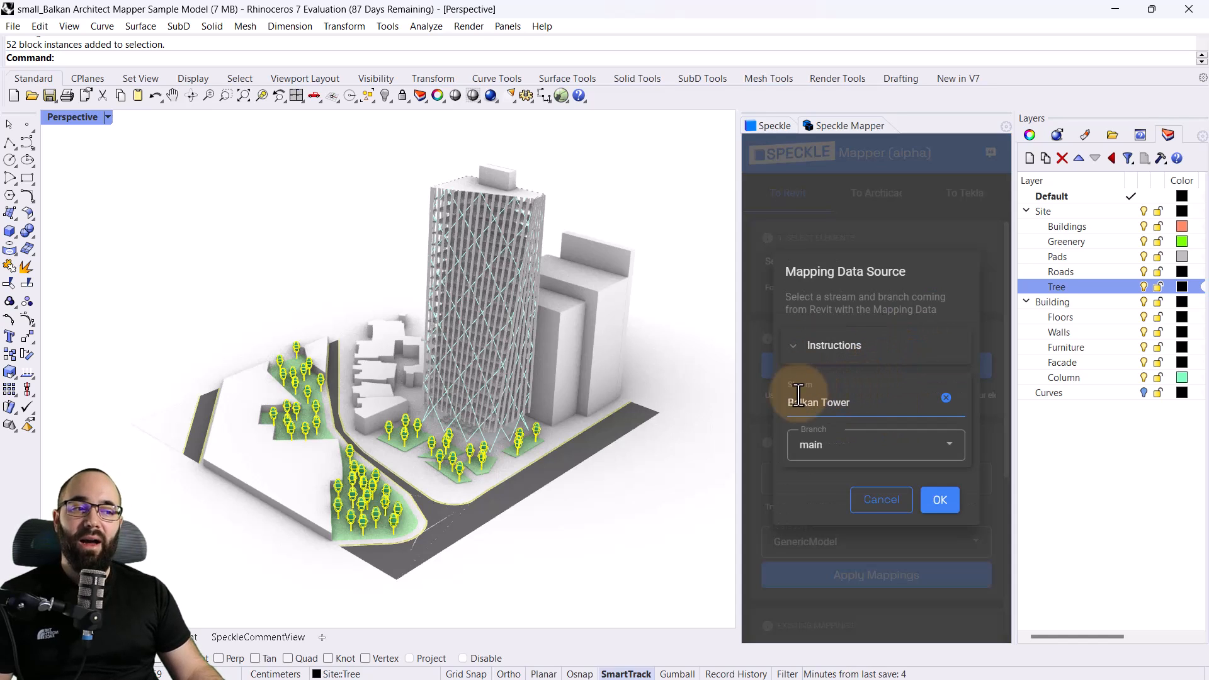
{"action": "left_click", "coordinate": [823, 398]}
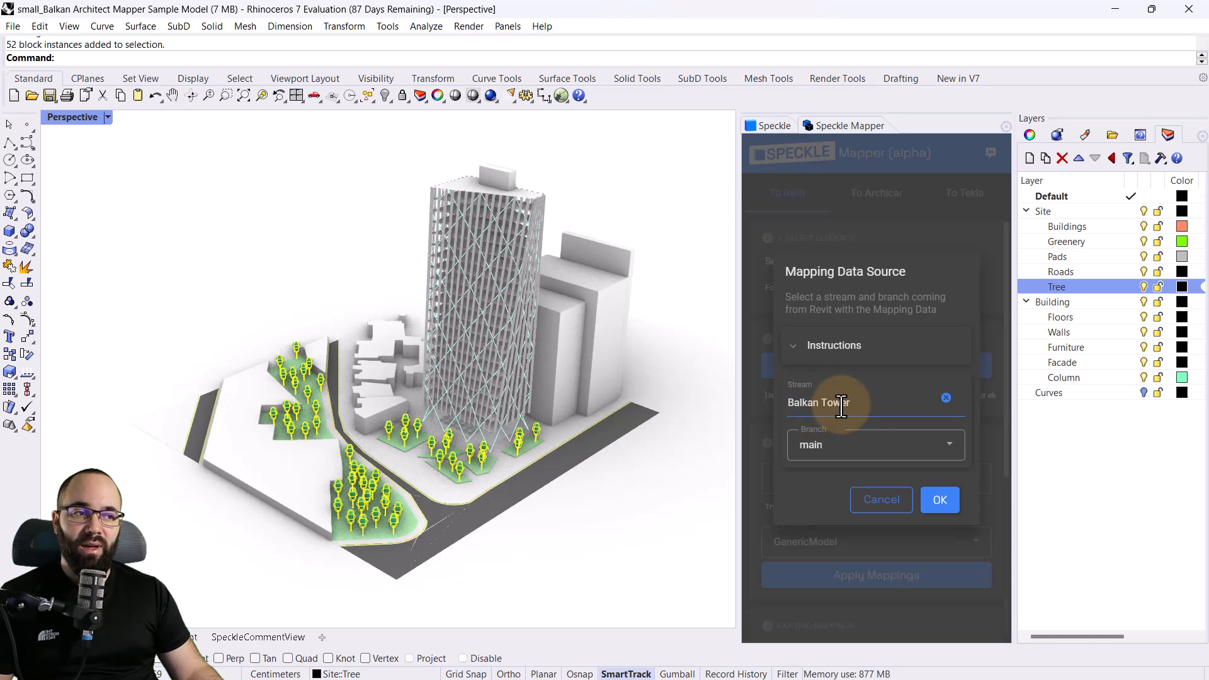
{"action": "left_click", "coordinate": [829, 443]}
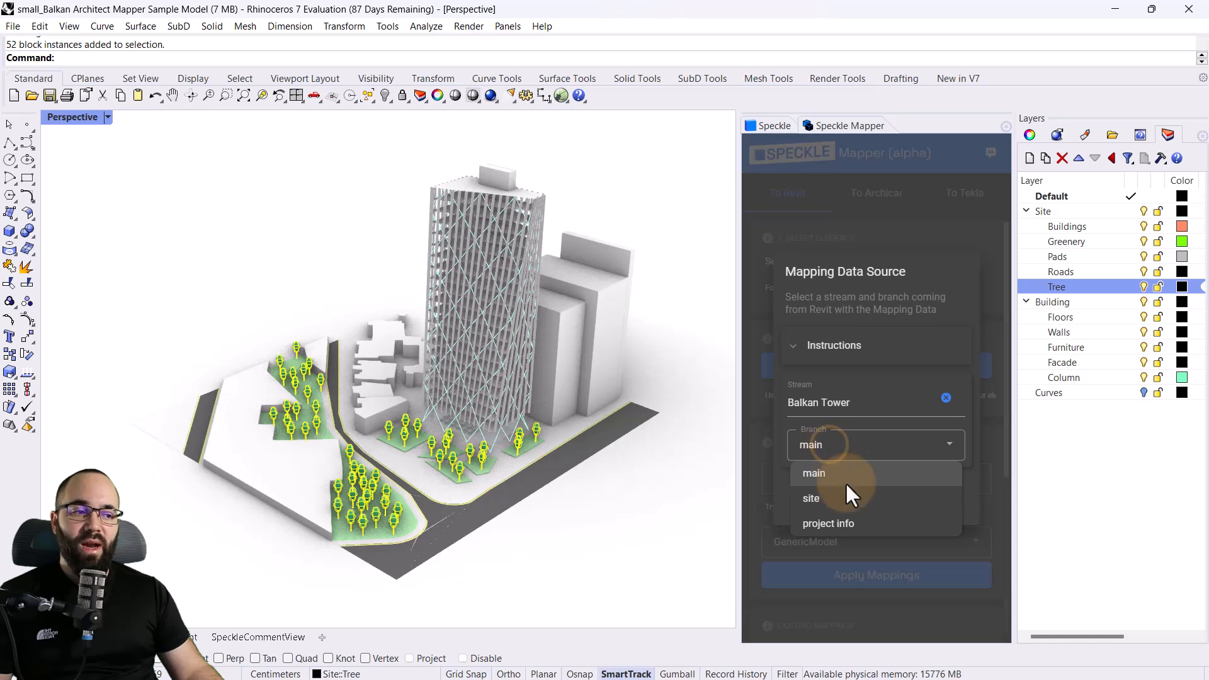
{"action": "left_click", "coordinate": [814, 526]}
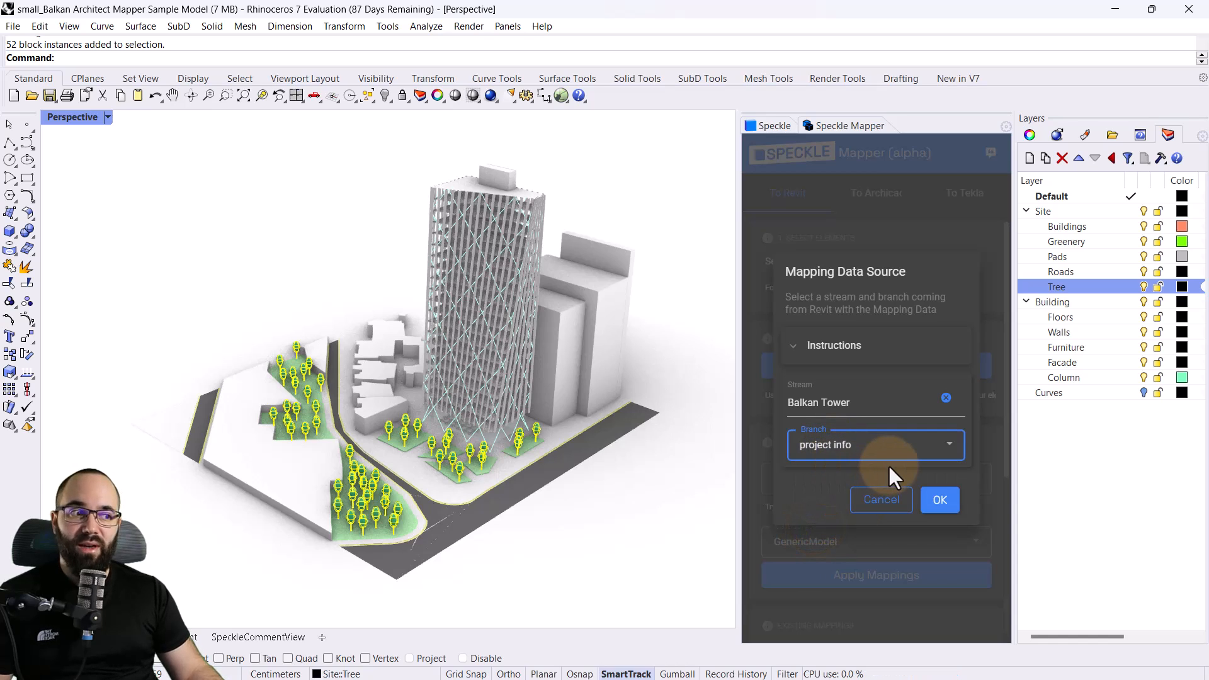
{"action": "left_click", "coordinate": [938, 504]}
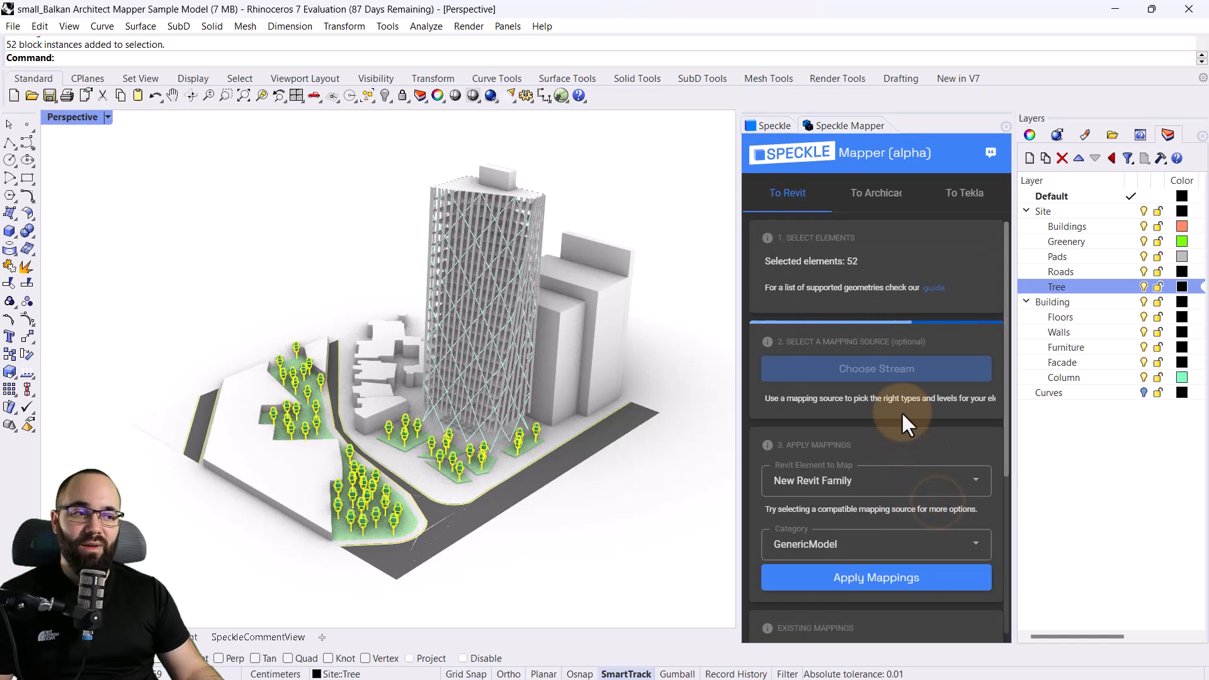
Set the Revit element for the selected trees to Family Instance with the M_RPC Tree - Deciduous family
{"action": "scroll", "coordinate": [894, 409], "scroll_direction": "down", "scroll_amount": 2}
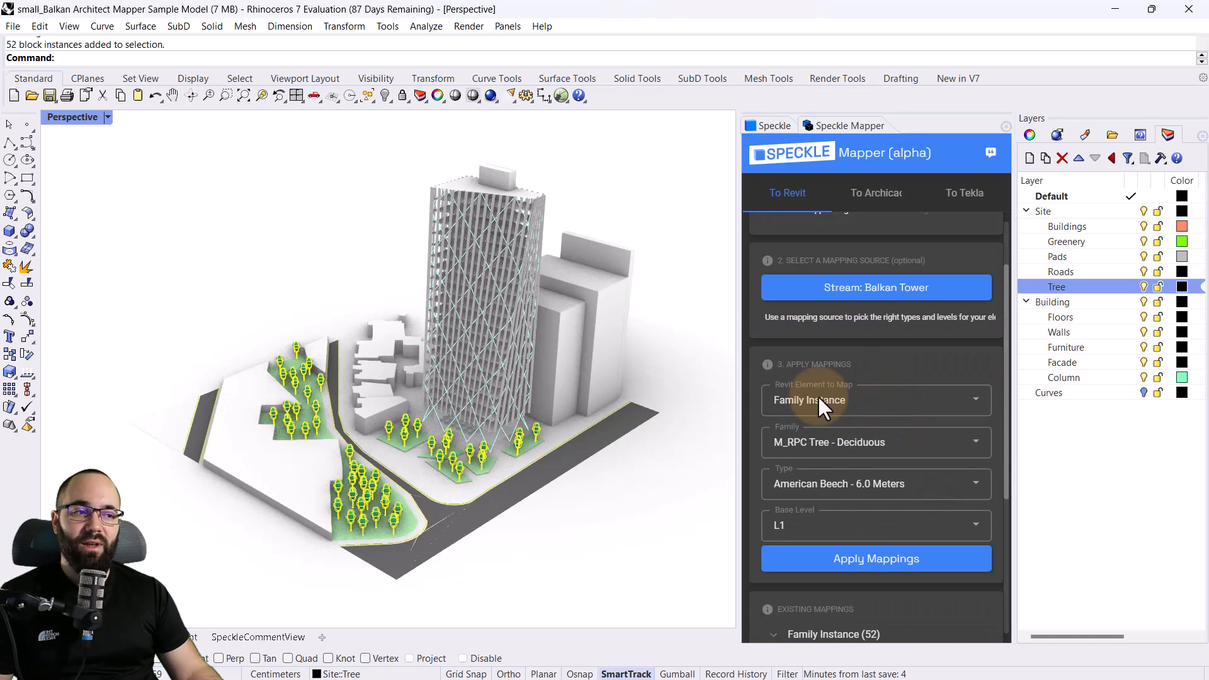
{"action": "left_click", "coordinate": [817, 400]}
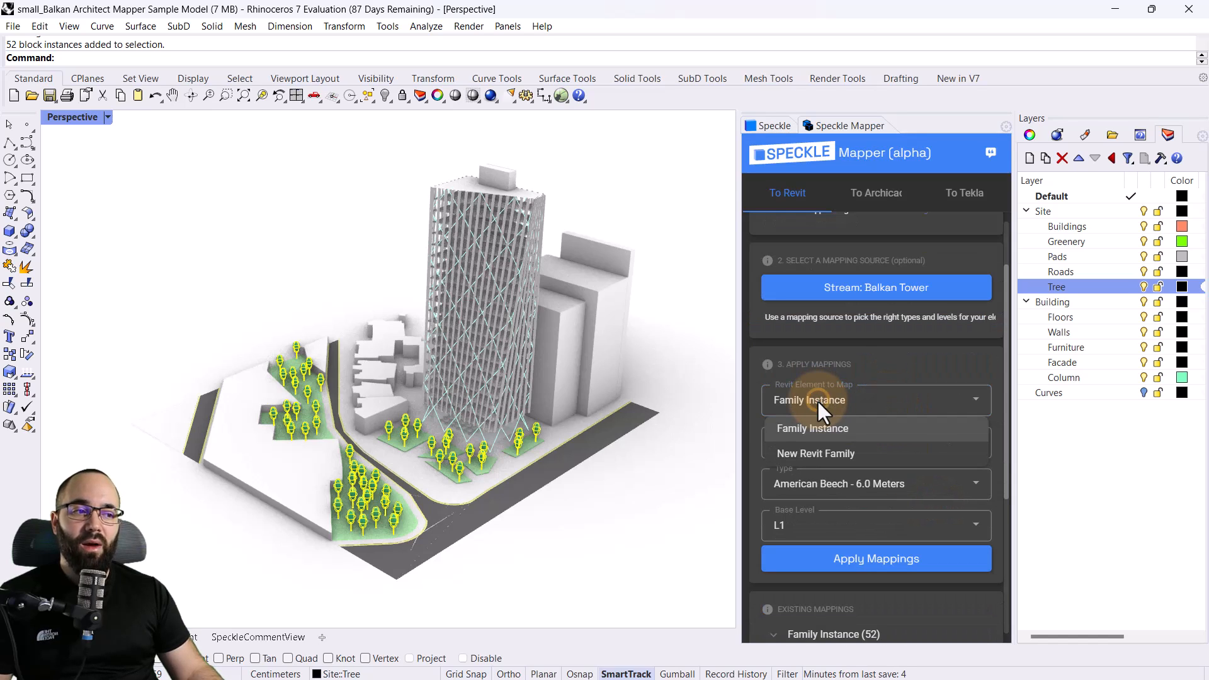
{"action": "left_click", "coordinate": [806, 432]}
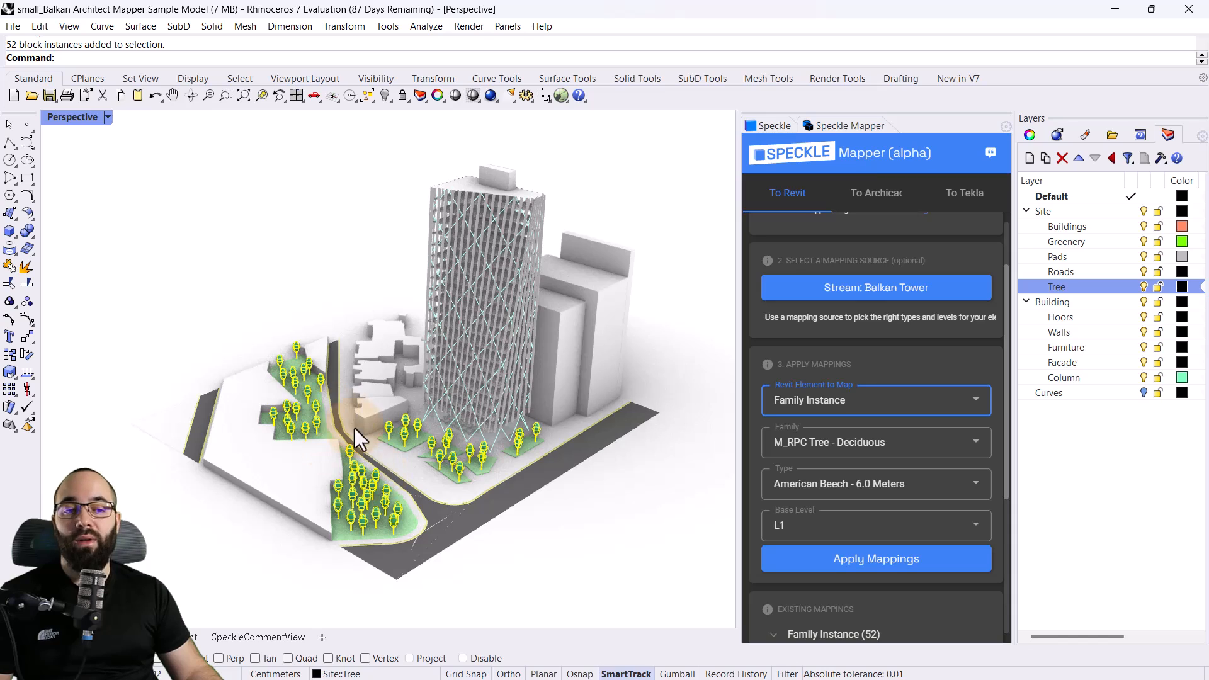
{"action": "left_click", "coordinate": [801, 443]}
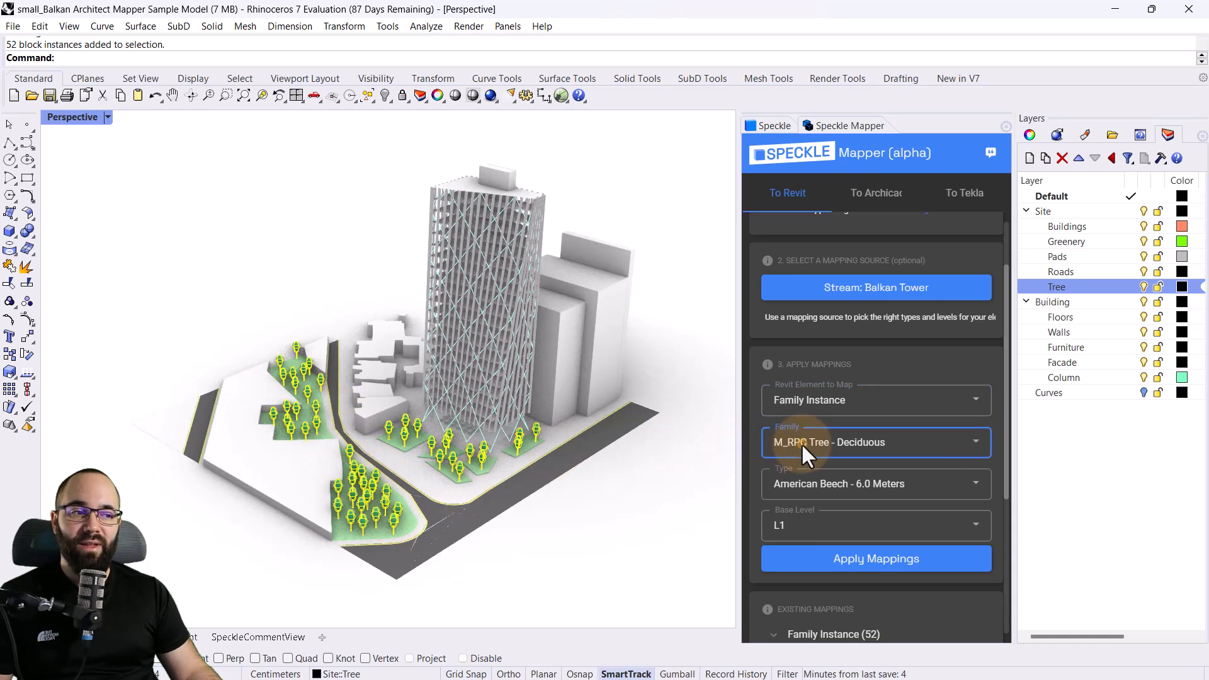
{"action": "left_click", "coordinate": [802, 449]}
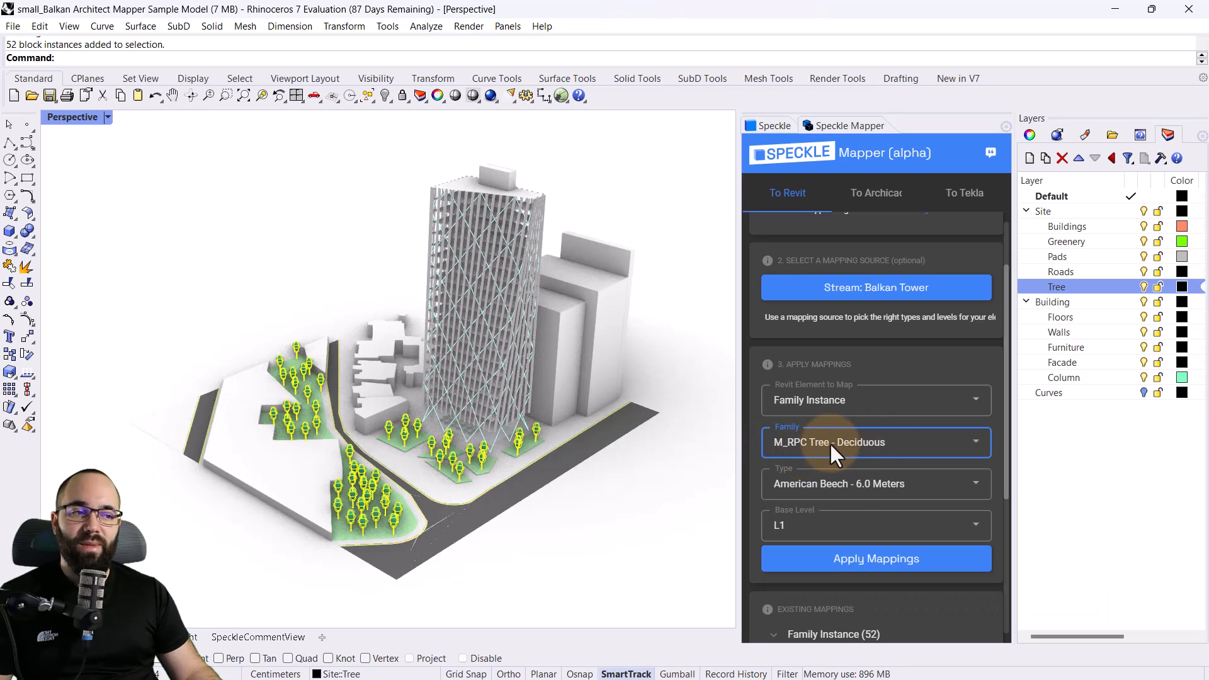
Set the tree type to Blue Berry Elder - 4.5 Meters and apply the mapping to the selected trees
{"action": "left_click", "coordinate": [851, 488]}
{"action": "scroll", "coordinate": [822, 579], "scroll_direction": "down", "scroll_amount": 1}
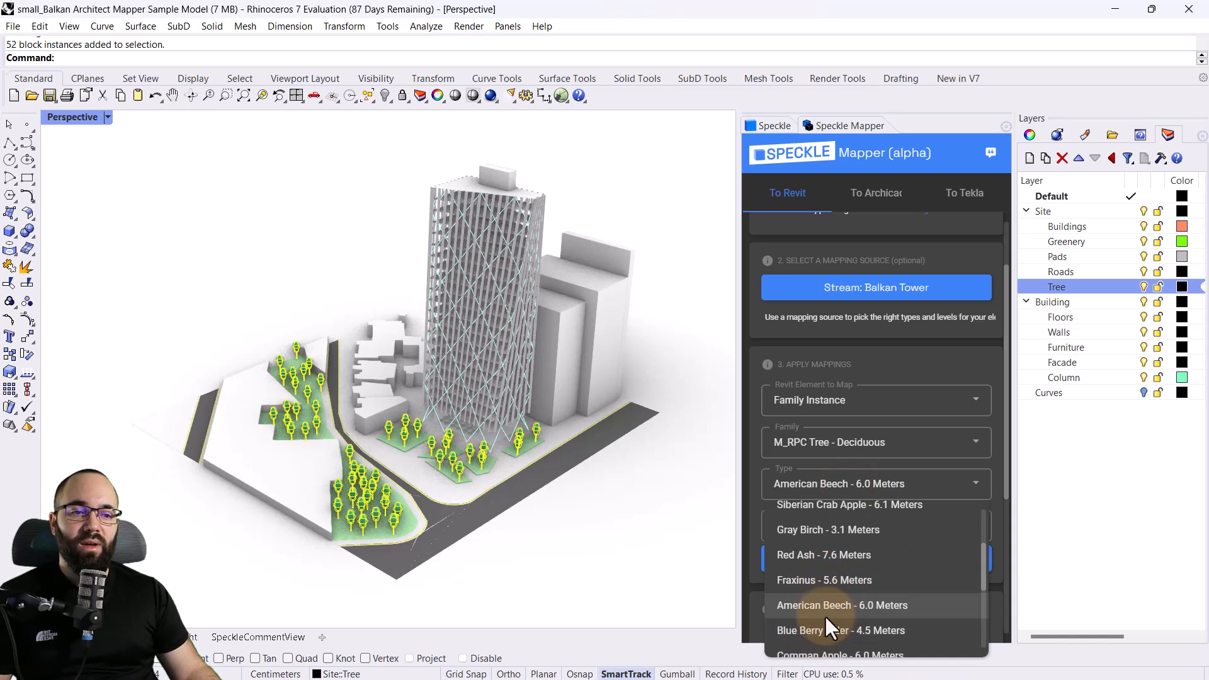
{"action": "scroll", "coordinate": [819, 614], "scroll_direction": "down", "scroll_amount": 1}
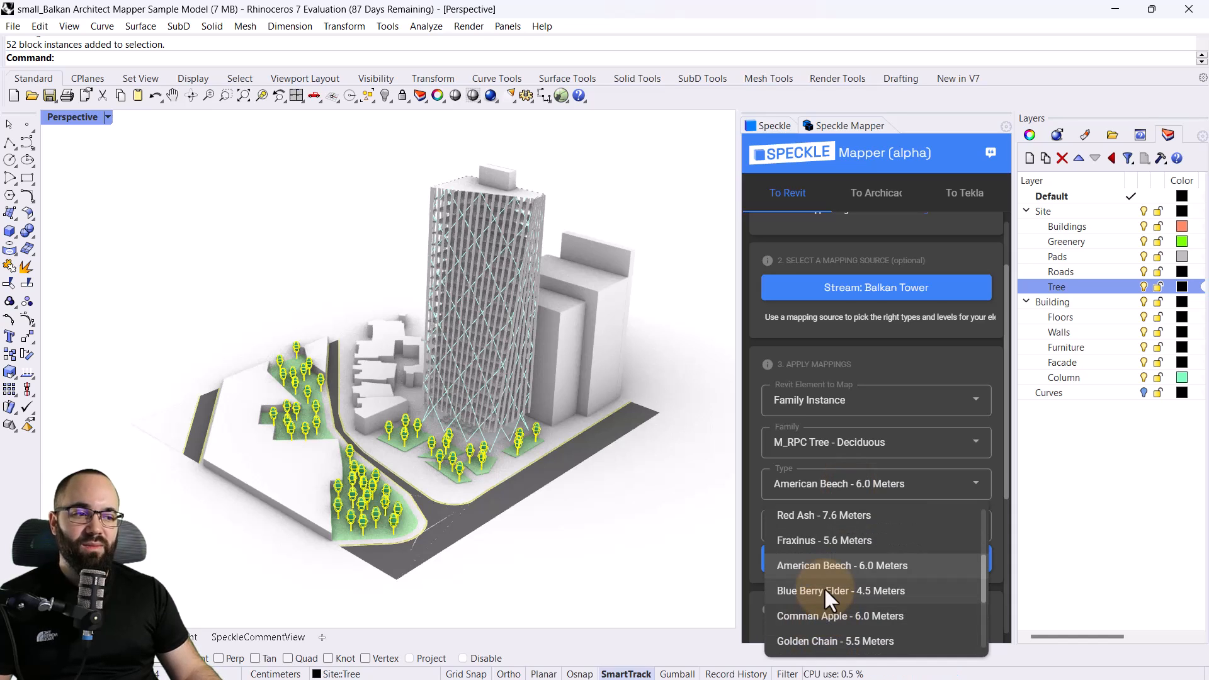
{"action": "scroll", "coordinate": [819, 598], "scroll_direction": "up", "scroll_amount": 1}
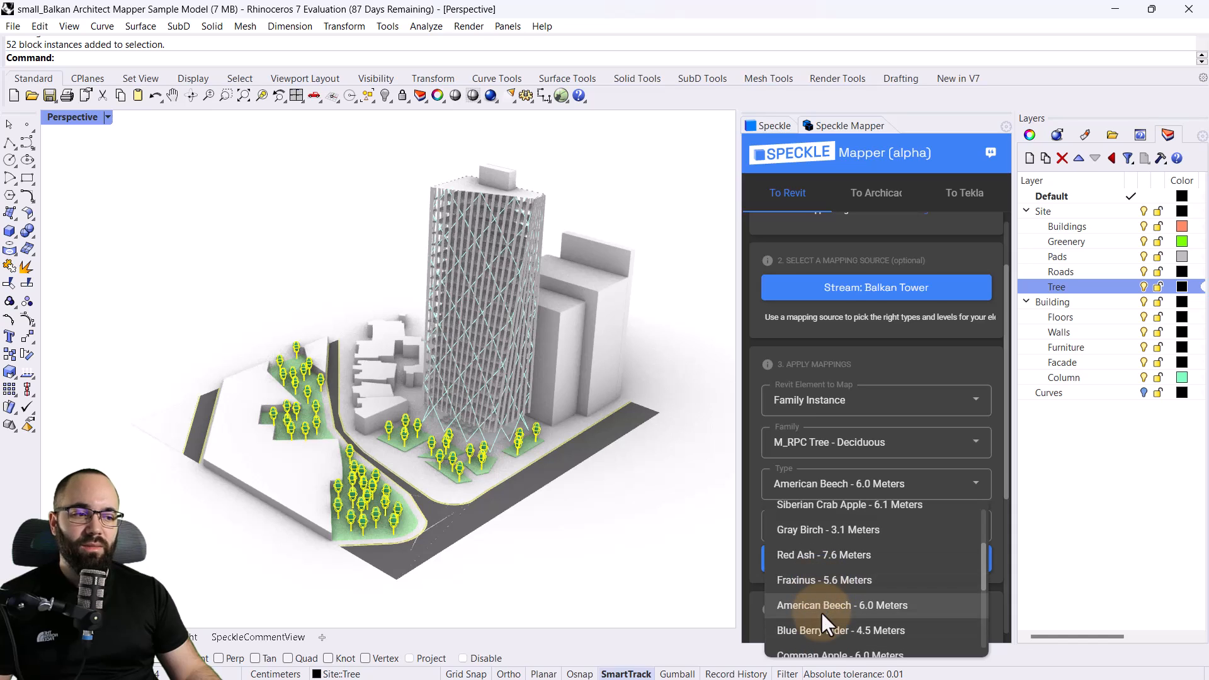
{"action": "left_click", "coordinate": [812, 633]}
{"action": "scroll", "coordinate": [818, 489], "scroll_direction": "down", "scroll_amount": 1}
{"action": "scroll", "coordinate": [814, 485], "scroll_direction": "up", "scroll_amount": 1}
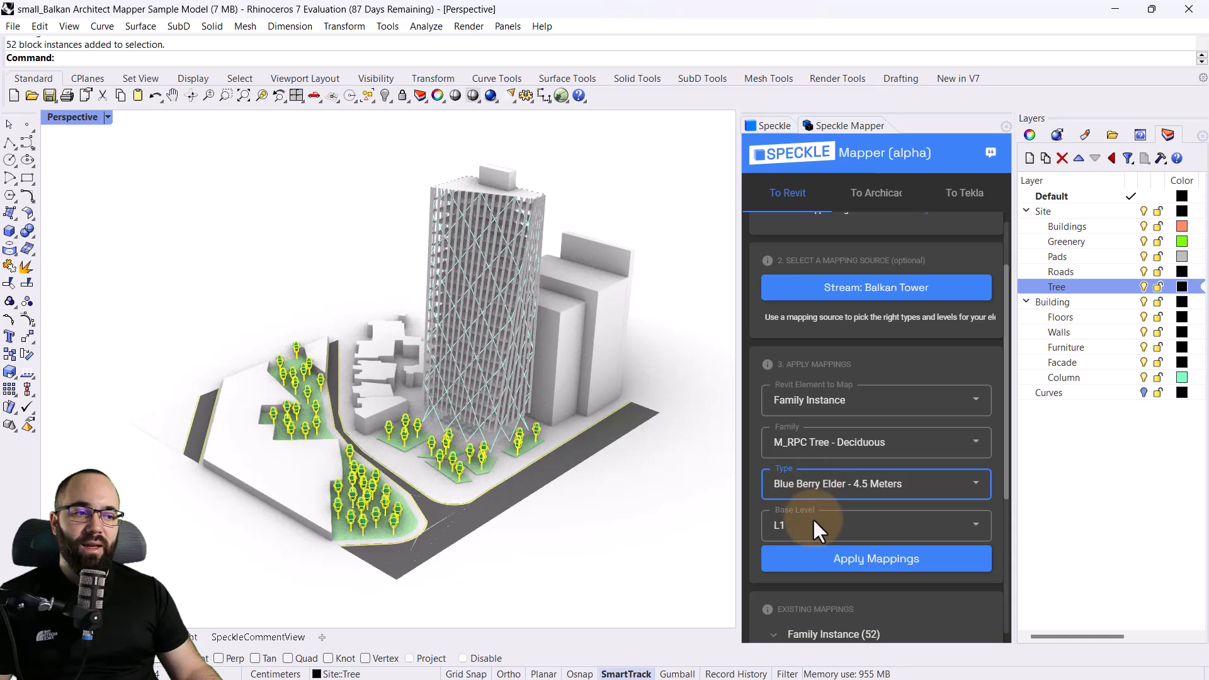
{"action": "left_click", "coordinate": [846, 566]}
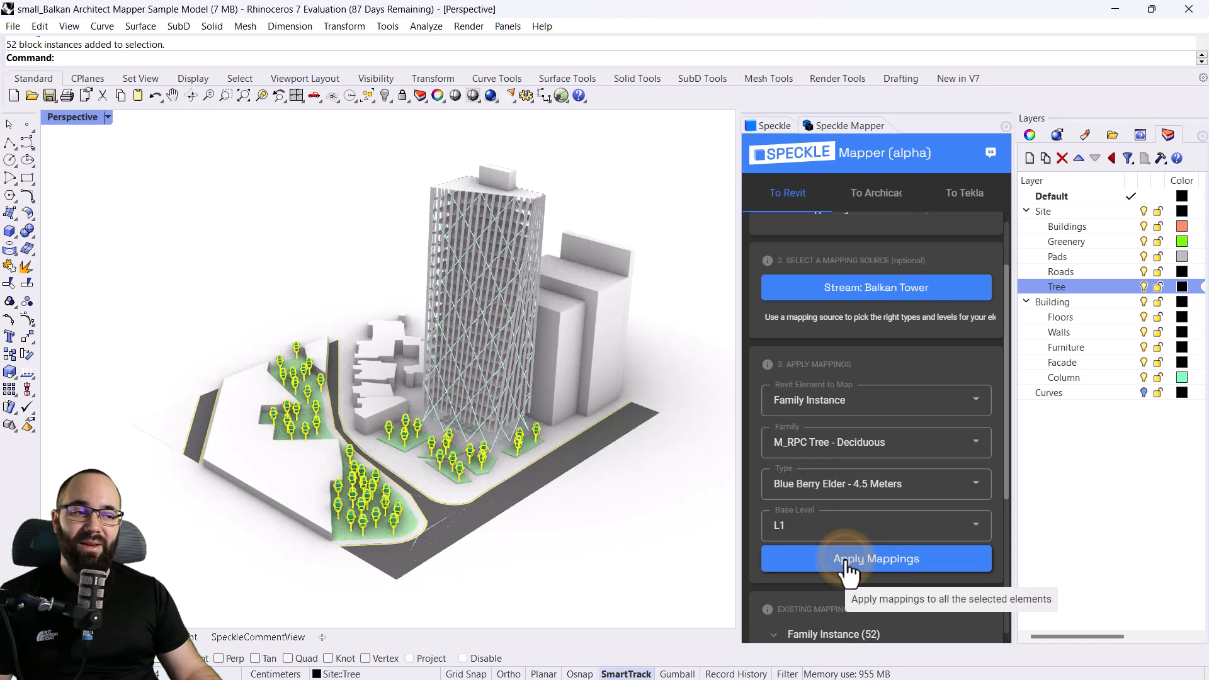
Open the Balkan Tower project in the Speckle connector and choose the site model for sending
{"action": "left_click", "coordinate": [772, 126]}
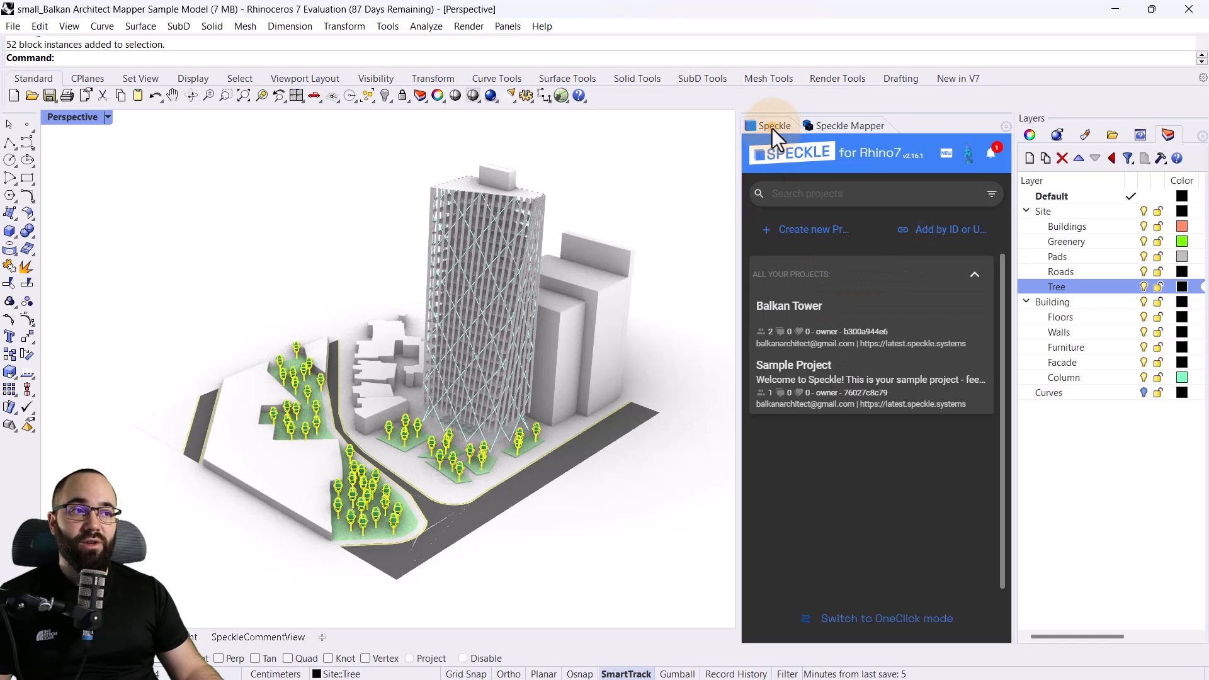
{"action": "left_click", "coordinate": [807, 307]}
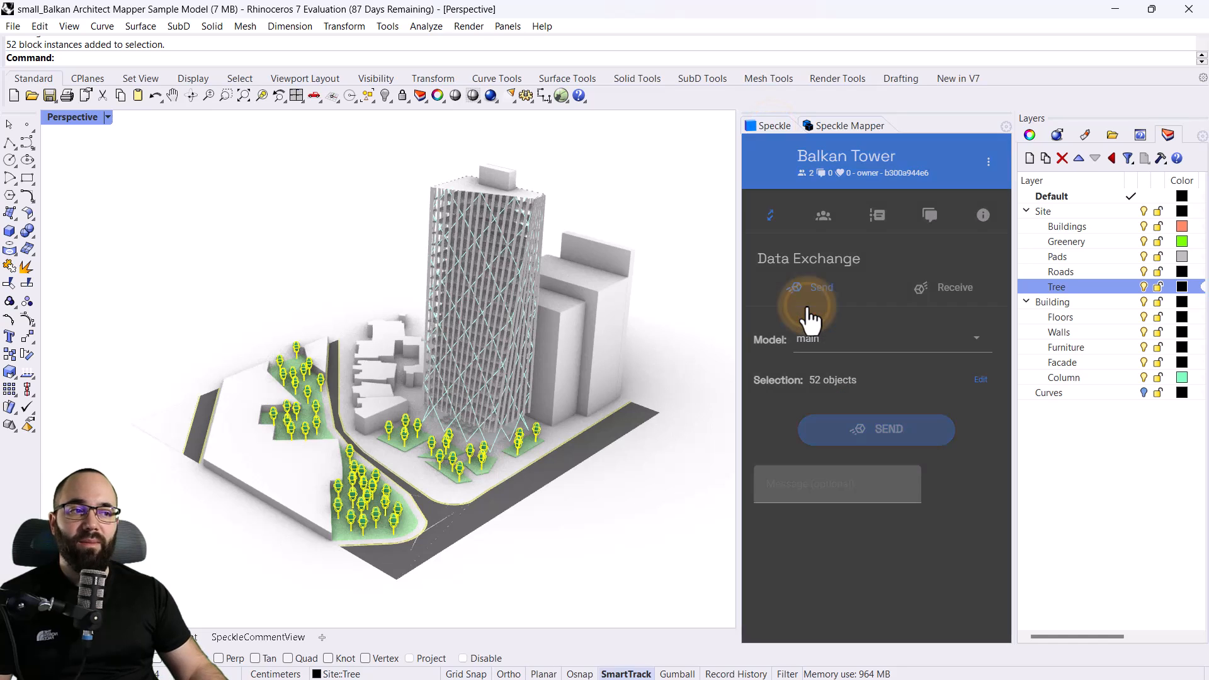
{"action": "left_click", "coordinate": [811, 340]}
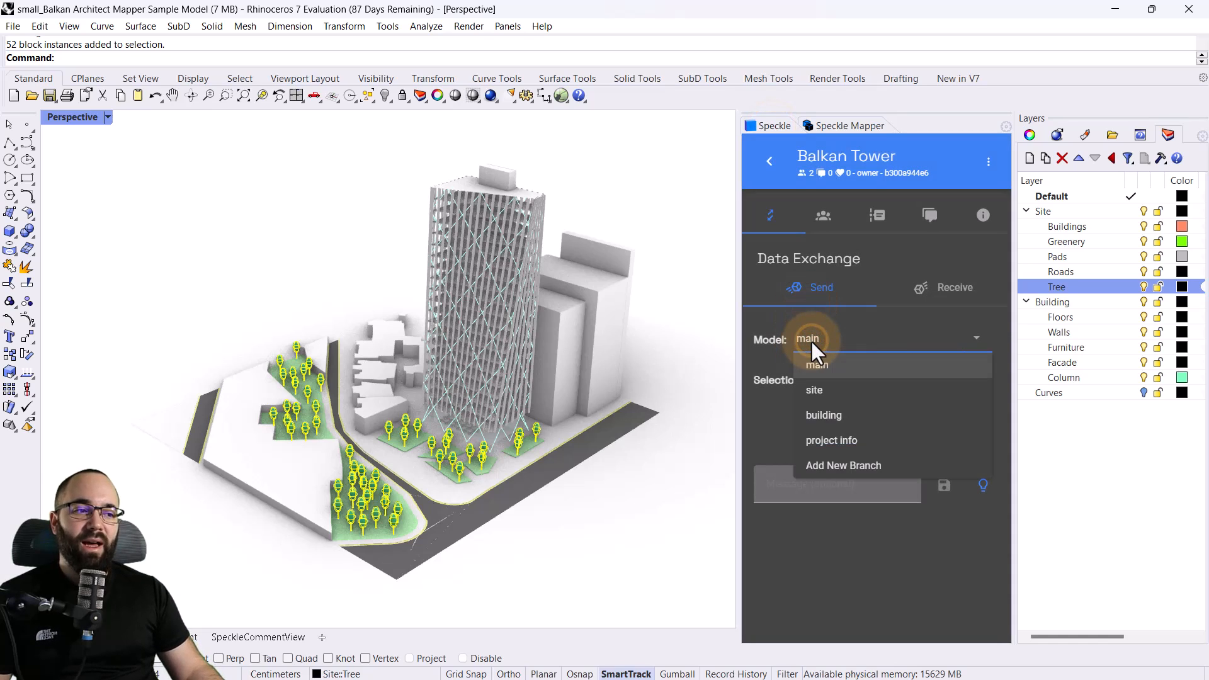
{"action": "left_click", "coordinate": [822, 393]}
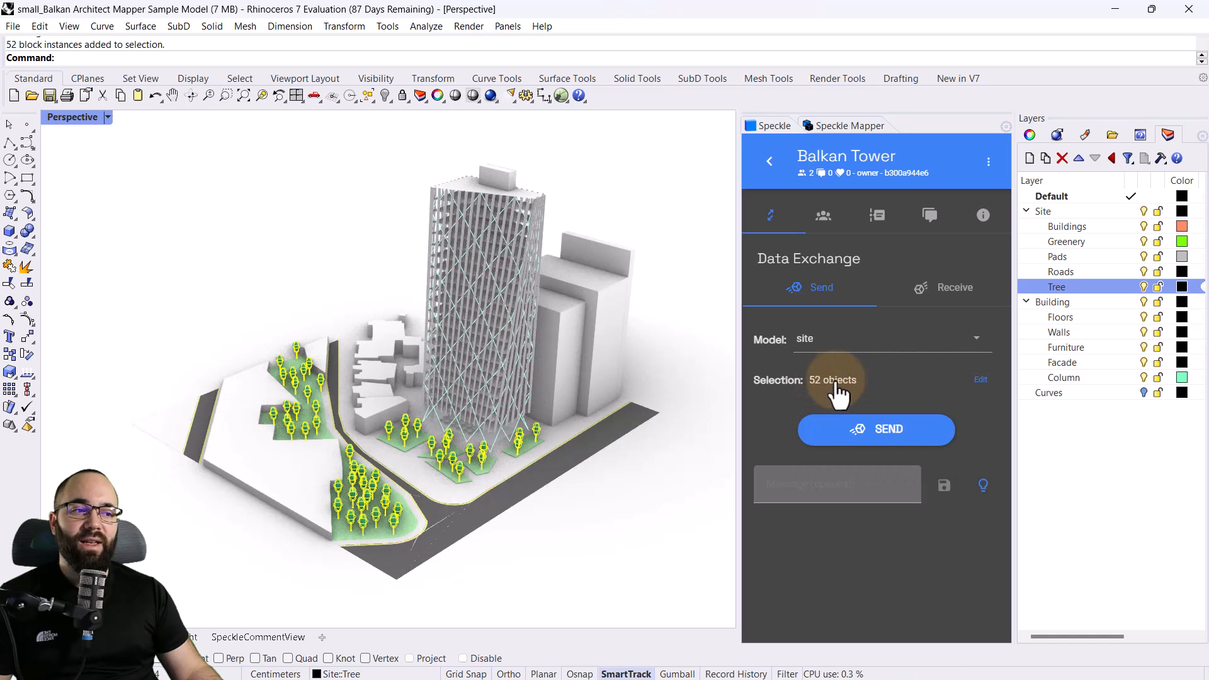
Filter the objects to send by layer, including Site::Buildings, Site::Greenery, Site::Pads, Site::Roads and Site::Tree
{"action": "left_click", "coordinate": [839, 389]}
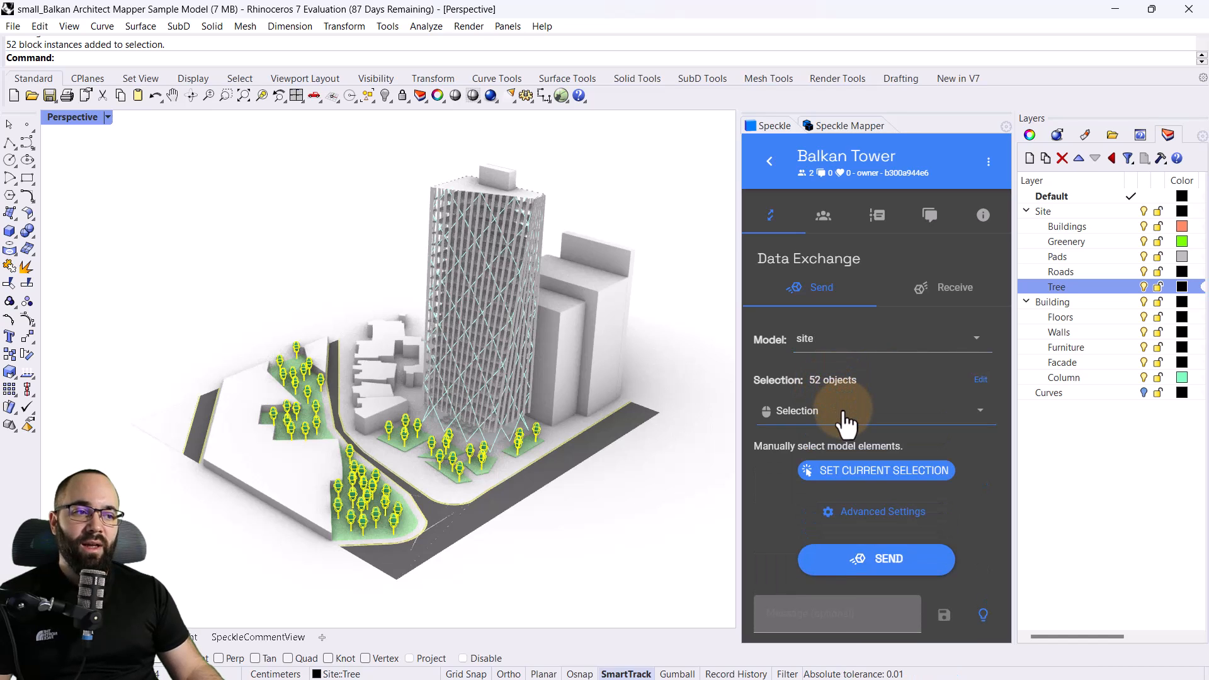
{"action": "left_click", "coordinate": [687, 470]}
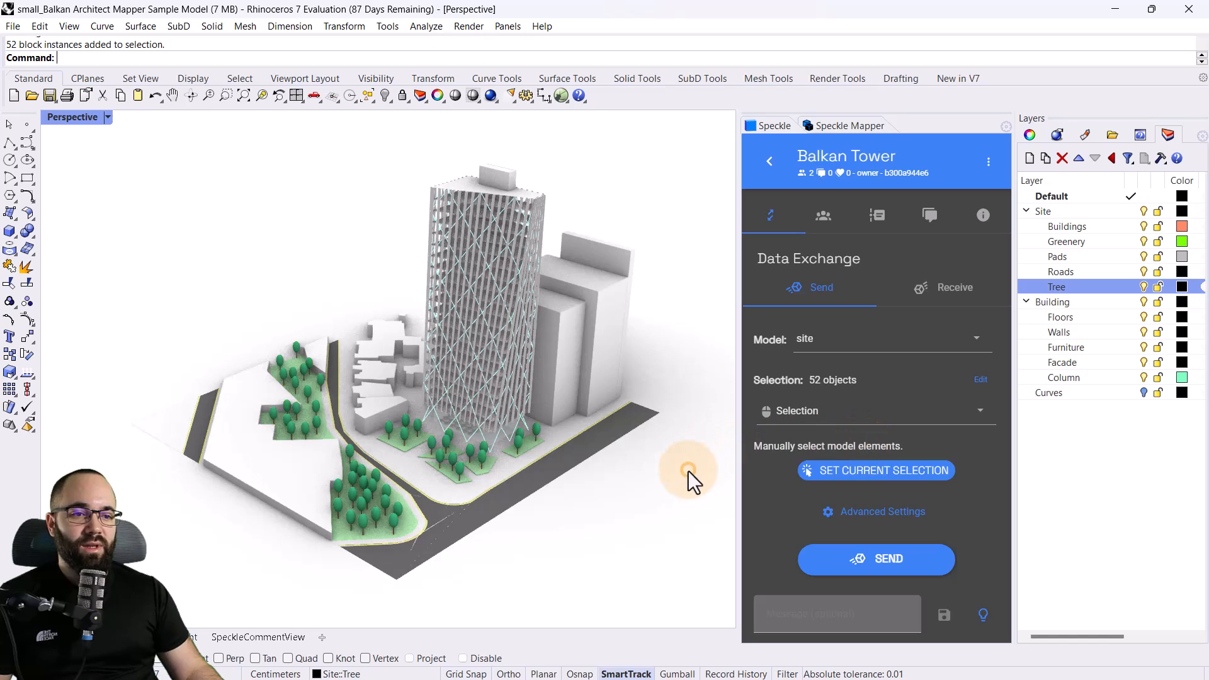
{"action": "left_click", "coordinate": [819, 413]}
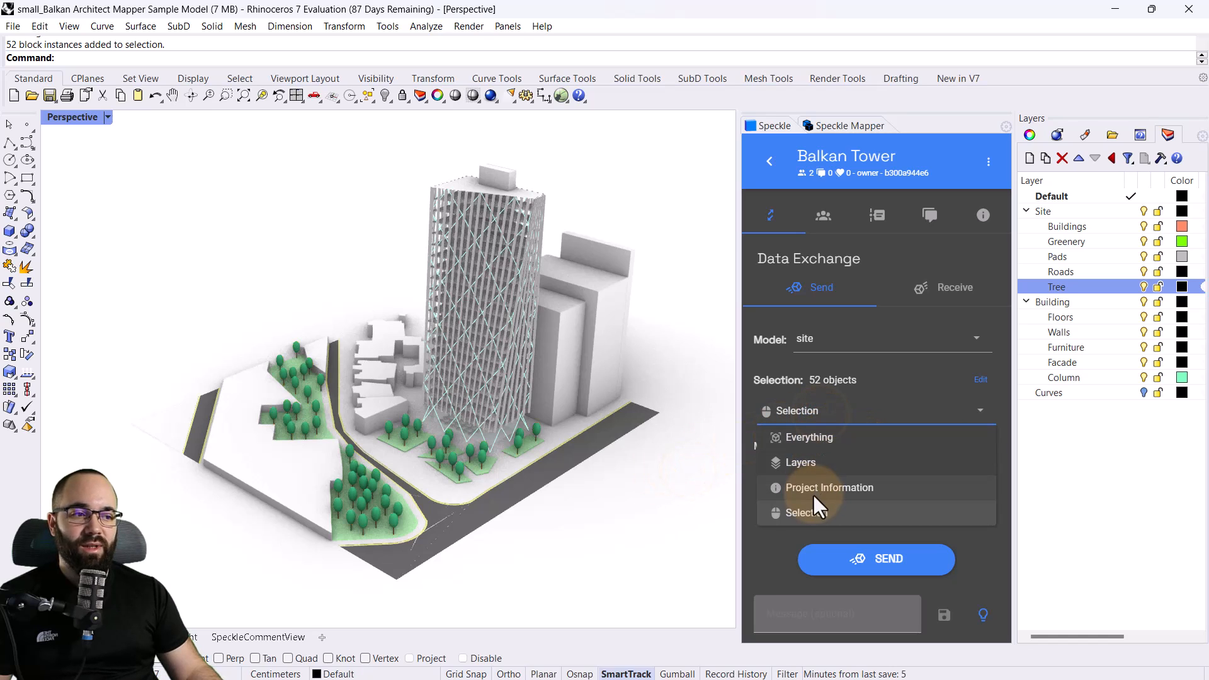
{"action": "left_click", "coordinate": [804, 463]}
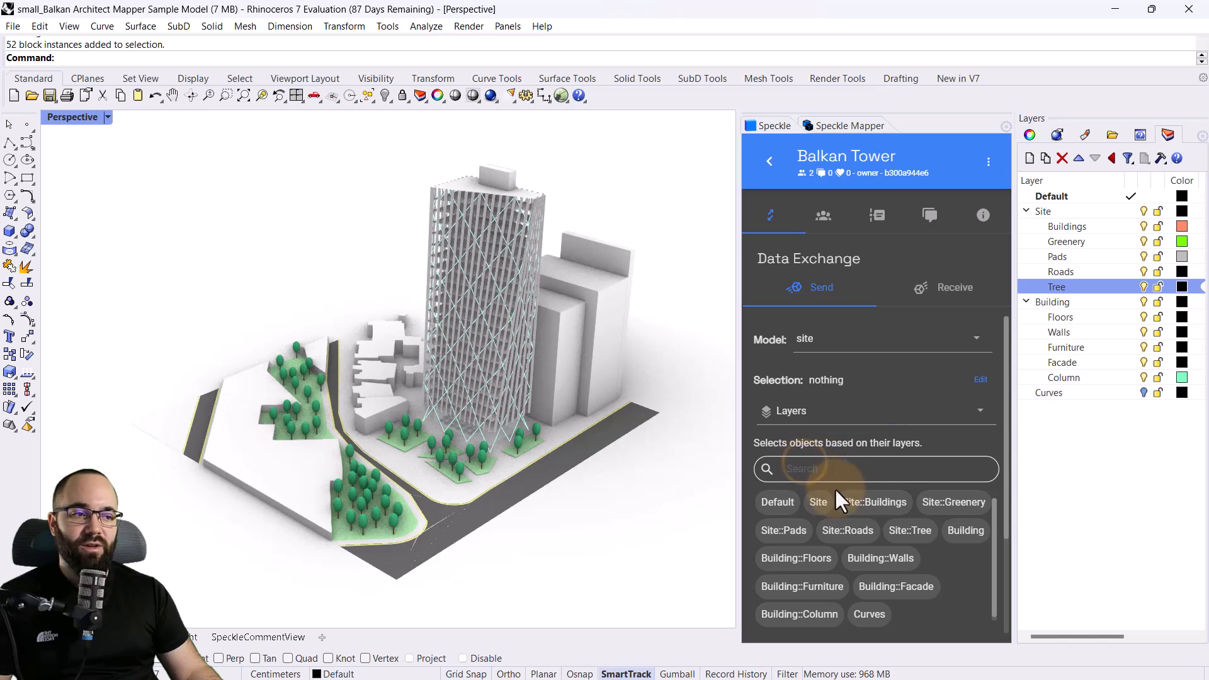
{"action": "left_click", "coordinate": [860, 504]}
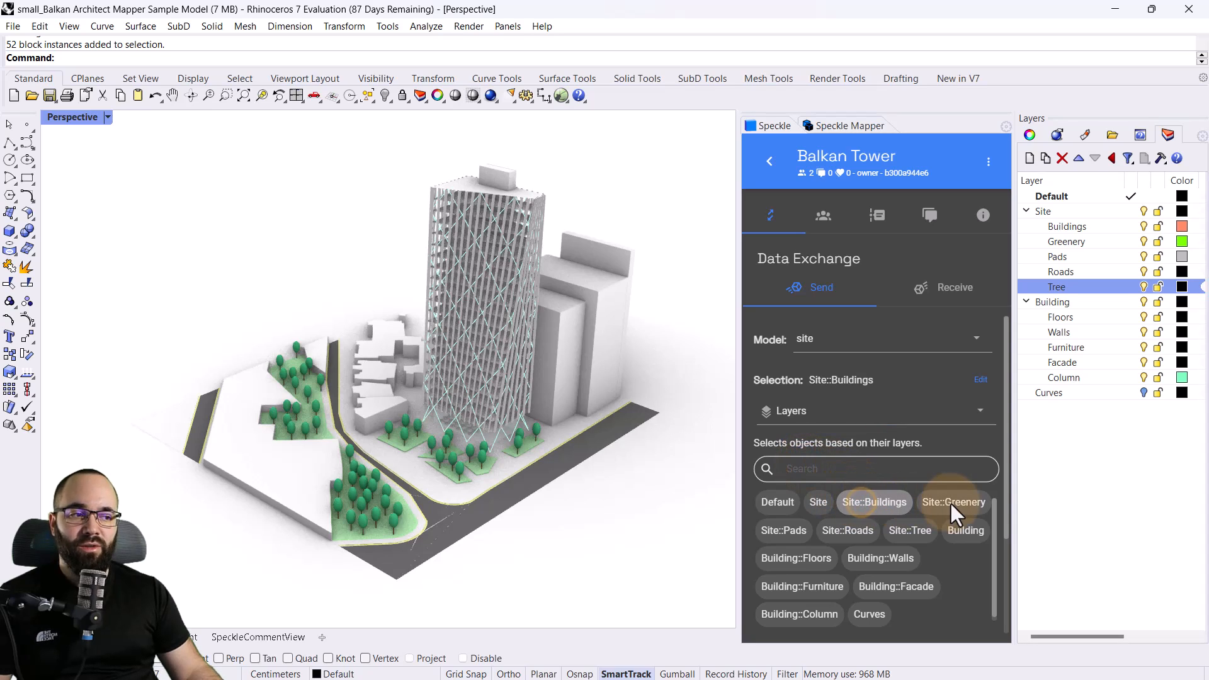
{"action": "left_click", "coordinate": [951, 504]}
{"action": "left_click", "coordinate": [791, 534]}
{"action": "left_click", "coordinate": [830, 533]}
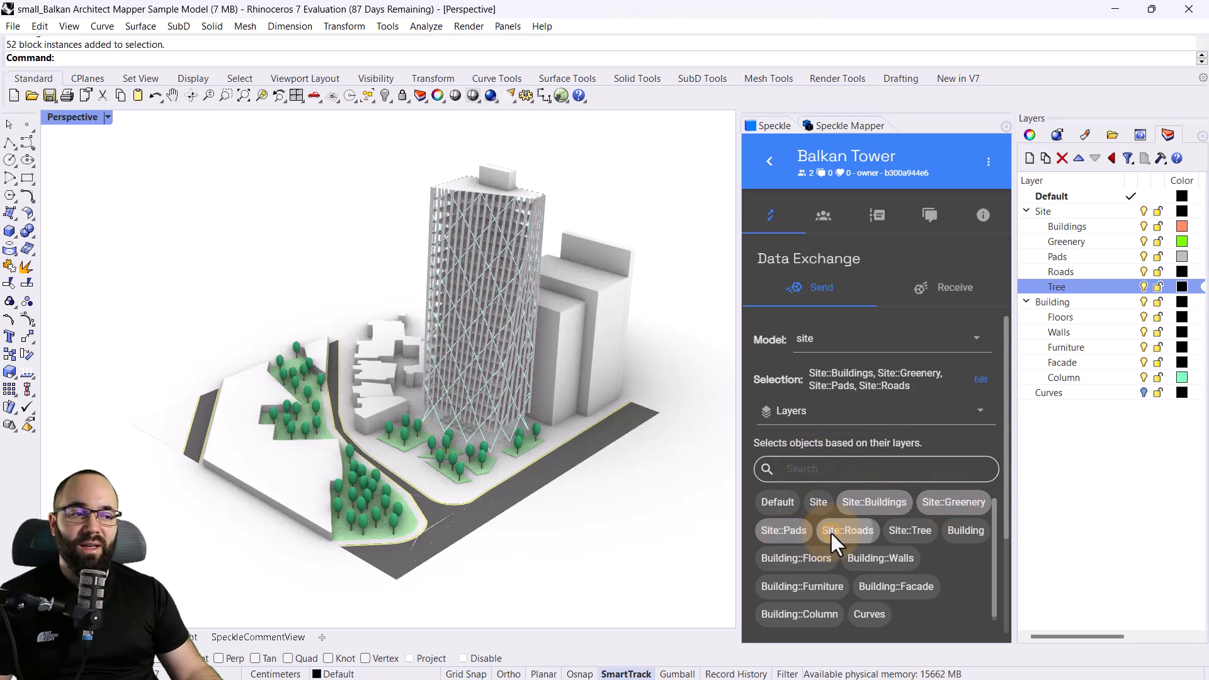
{"action": "left_click", "coordinate": [910, 531]}
{"action": "scroll", "coordinate": [962, 553], "scroll_direction": "down", "scroll_amount": 1}
{"action": "scroll", "coordinate": [1026, 478], "scroll_direction": "down", "scroll_amount": 1}
{"action": "scroll", "coordinate": [1004, 487], "scroll_direction": "down", "scroll_amount": 3}
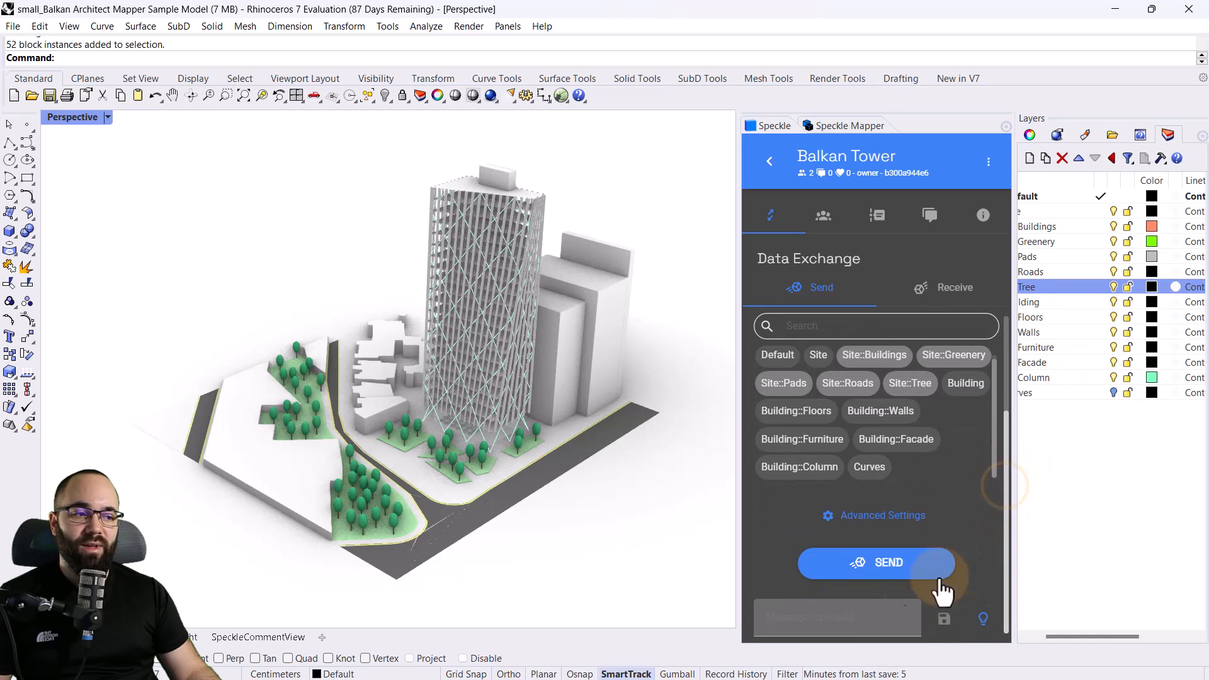
Send the site model to Balkan Tower and inspect the sent version in the online 3D viewer
{"action": "left_click", "coordinate": [883, 578]}
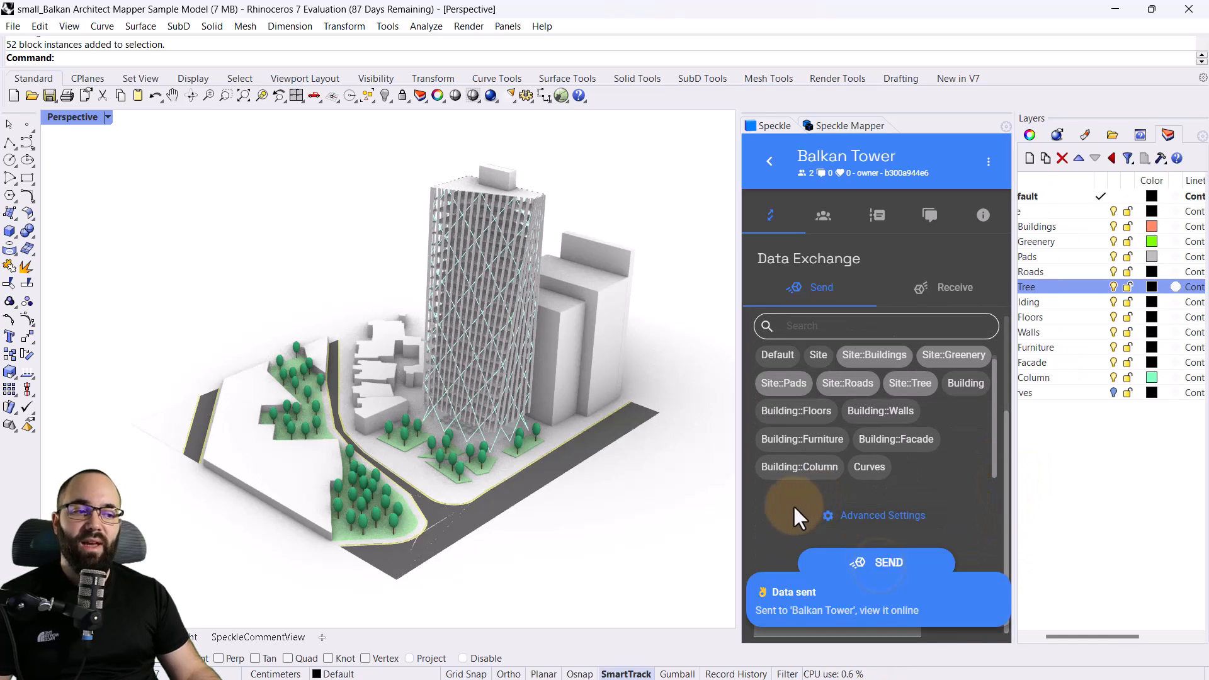
{"action": "left_click", "coordinate": [836, 610]}
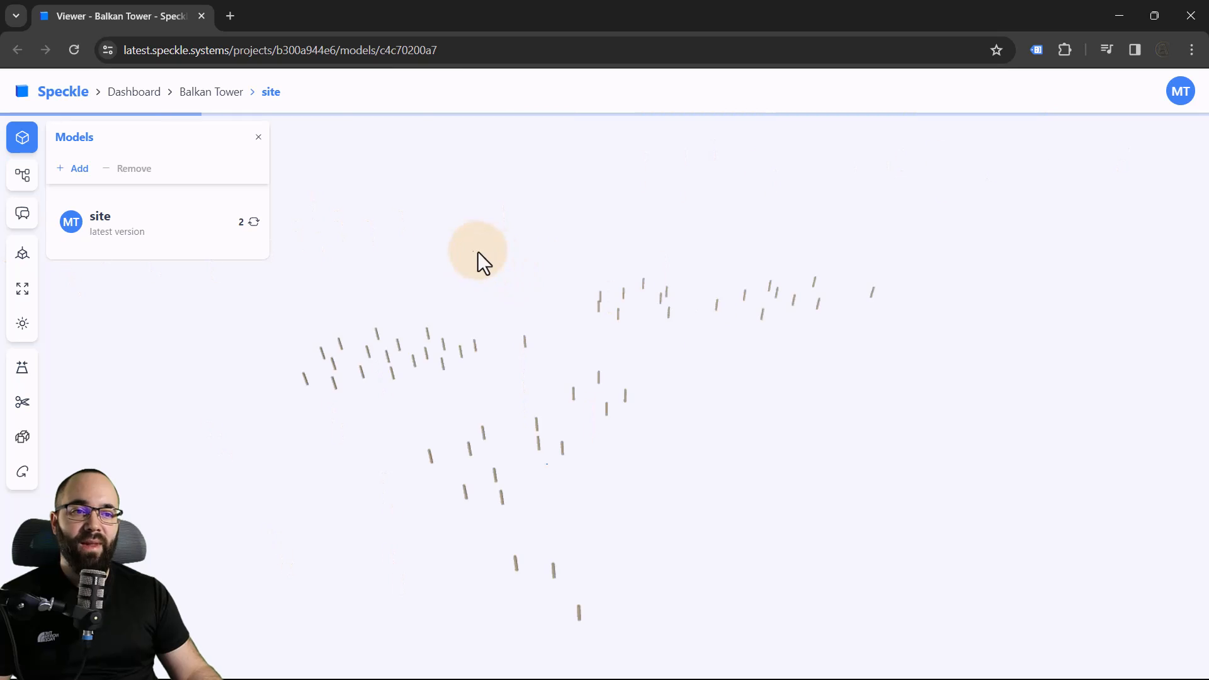
{"action": "left_click_drag", "start_coordinate": [444, 504], "coordinate": [642, 463]}
{"action": "scroll", "coordinate": [737, 532], "scroll_direction": "up", "scroll_amount": 3}
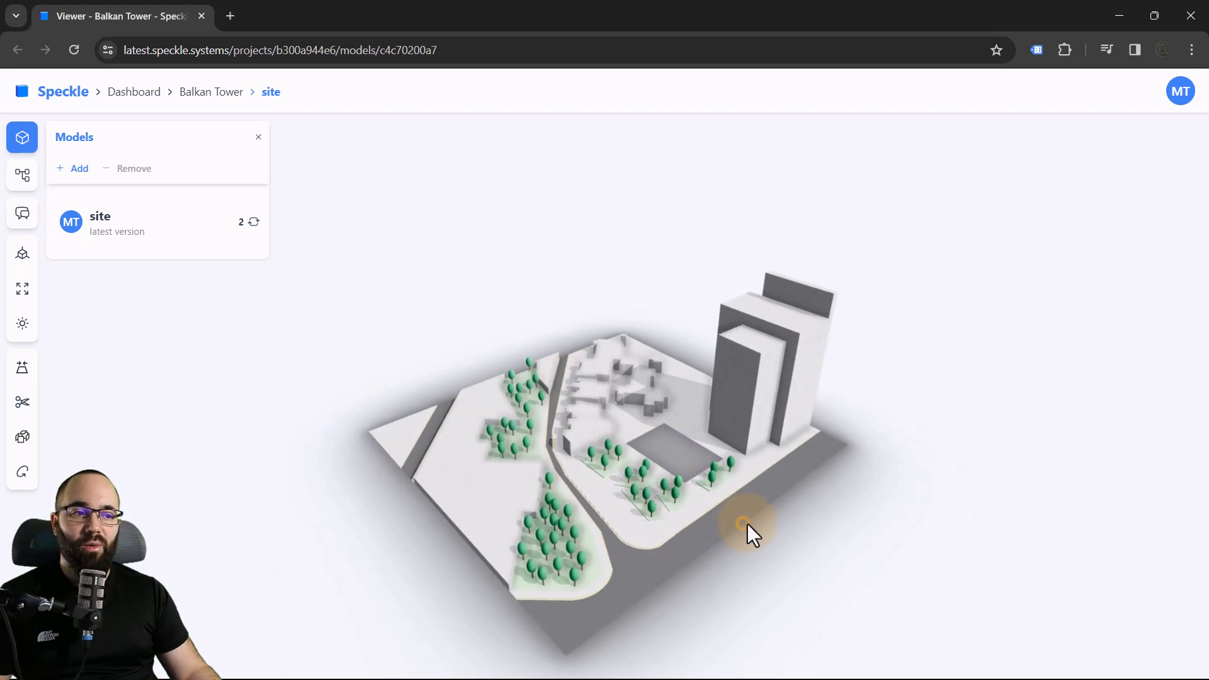
{"action": "left_click", "coordinate": [1120, 14]}
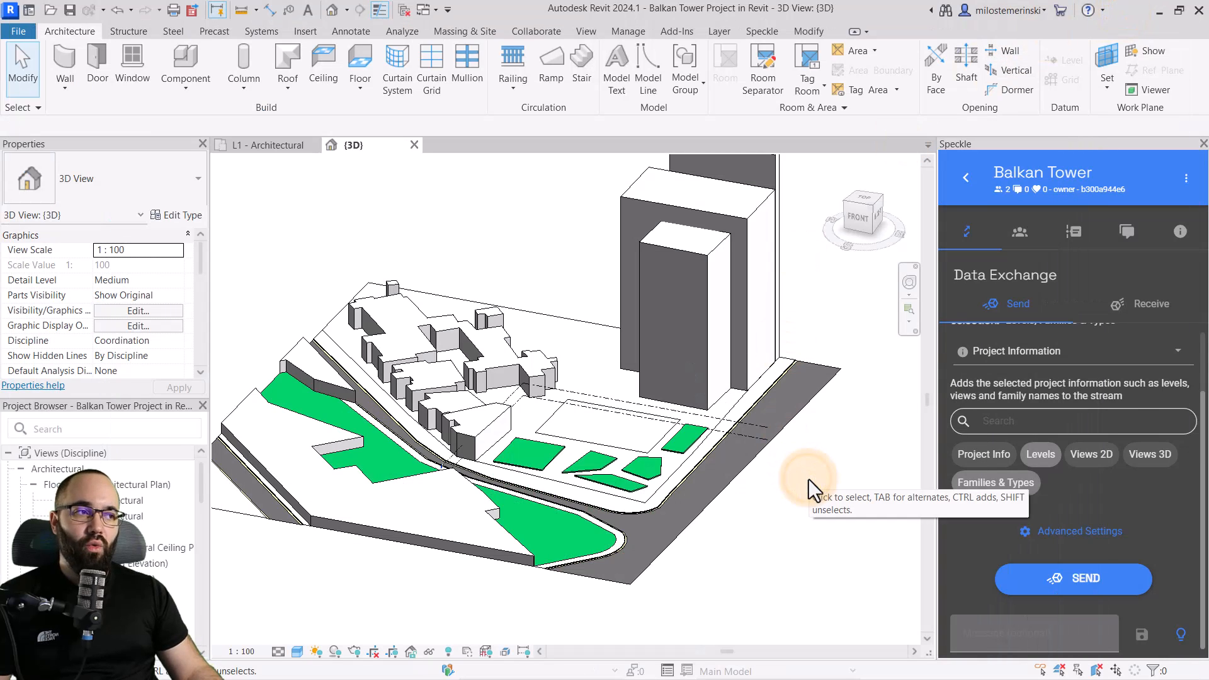
Switch to Revit and receive the latest site model from the Balkan Tower project in Update mode
{"action": "left_click", "coordinate": [965, 179]}
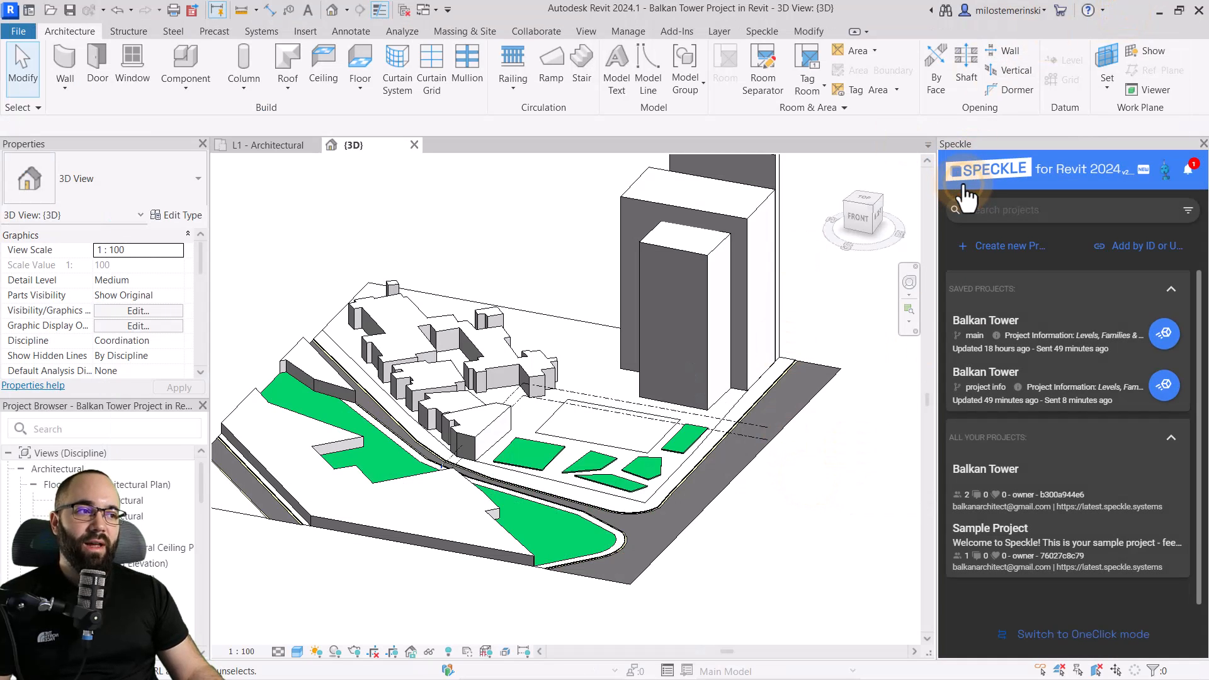
{"action": "left_click", "coordinate": [1045, 346]}
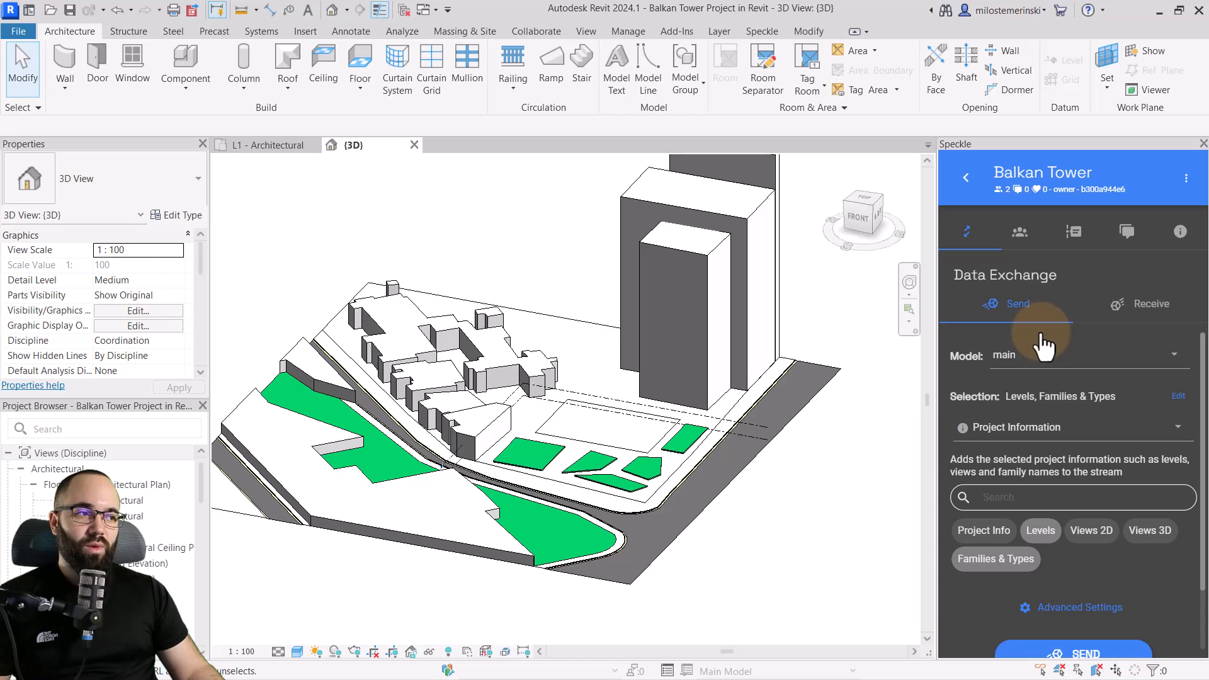
{"action": "left_click", "coordinate": [1154, 301]}
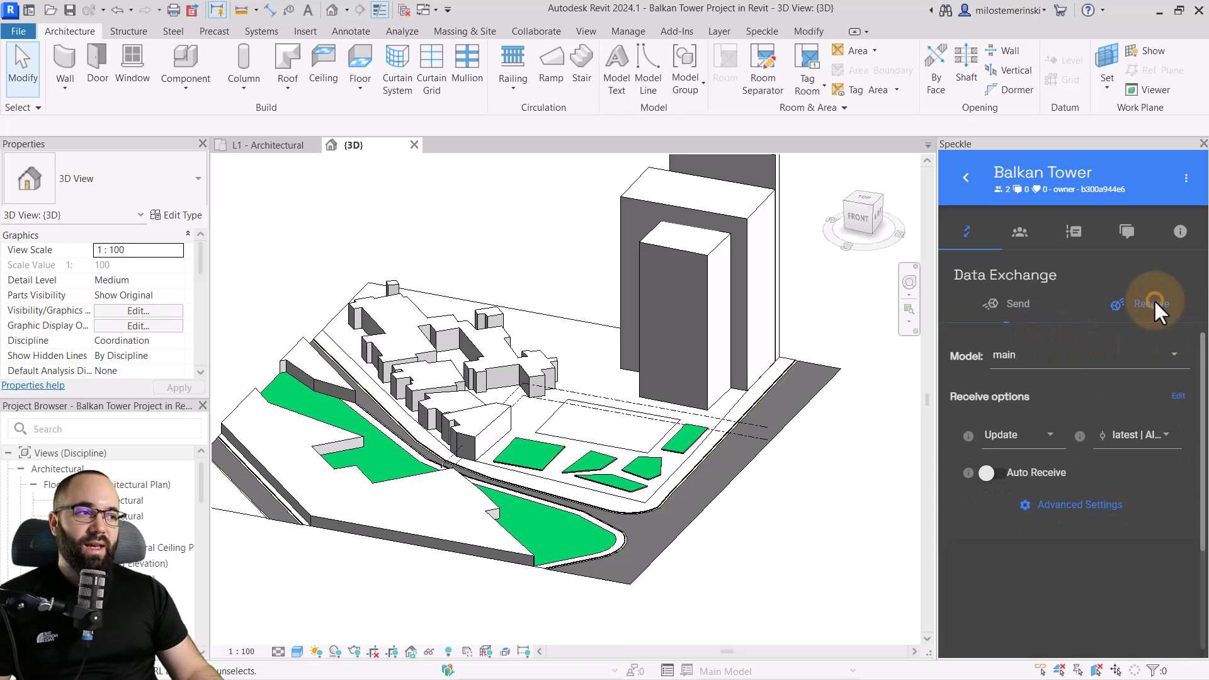
{"action": "left_click", "coordinate": [1029, 355]}
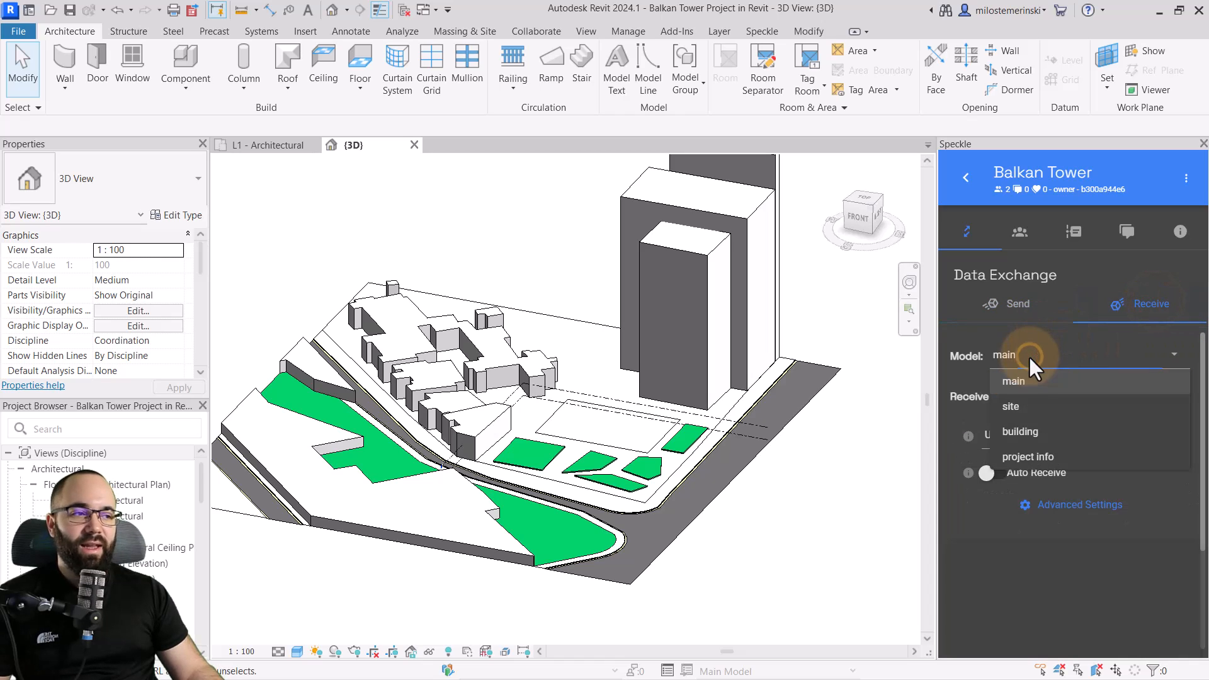
{"action": "left_click", "coordinate": [1017, 408]}
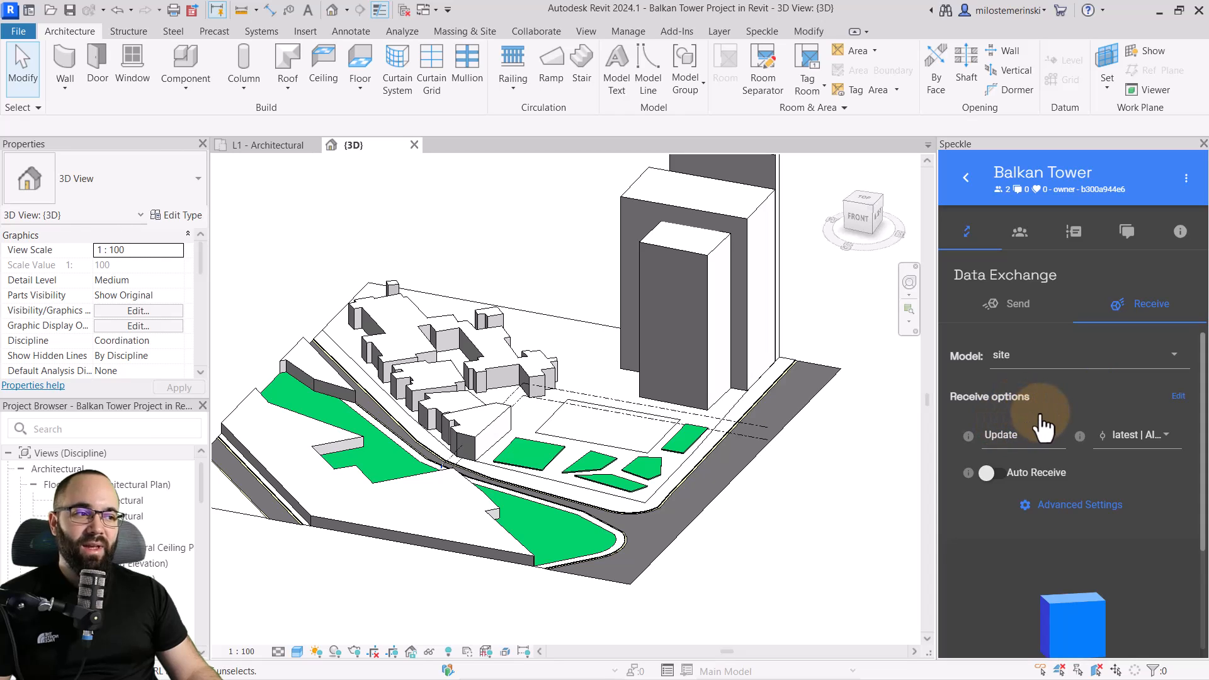
{"action": "scroll", "coordinate": [1039, 419], "scroll_direction": "down", "scroll_amount": 1}
{"action": "scroll", "coordinate": [1039, 420], "scroll_direction": "down", "scroll_amount": 3}
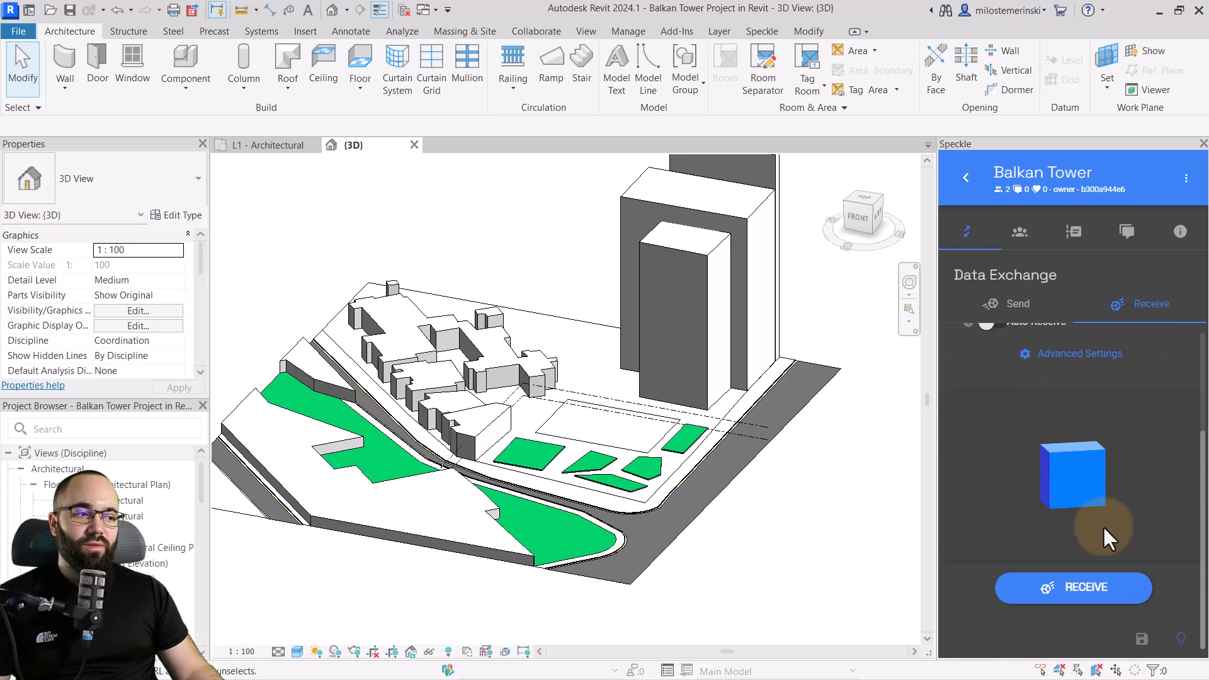
{"action": "left_click", "coordinate": [1067, 597]}
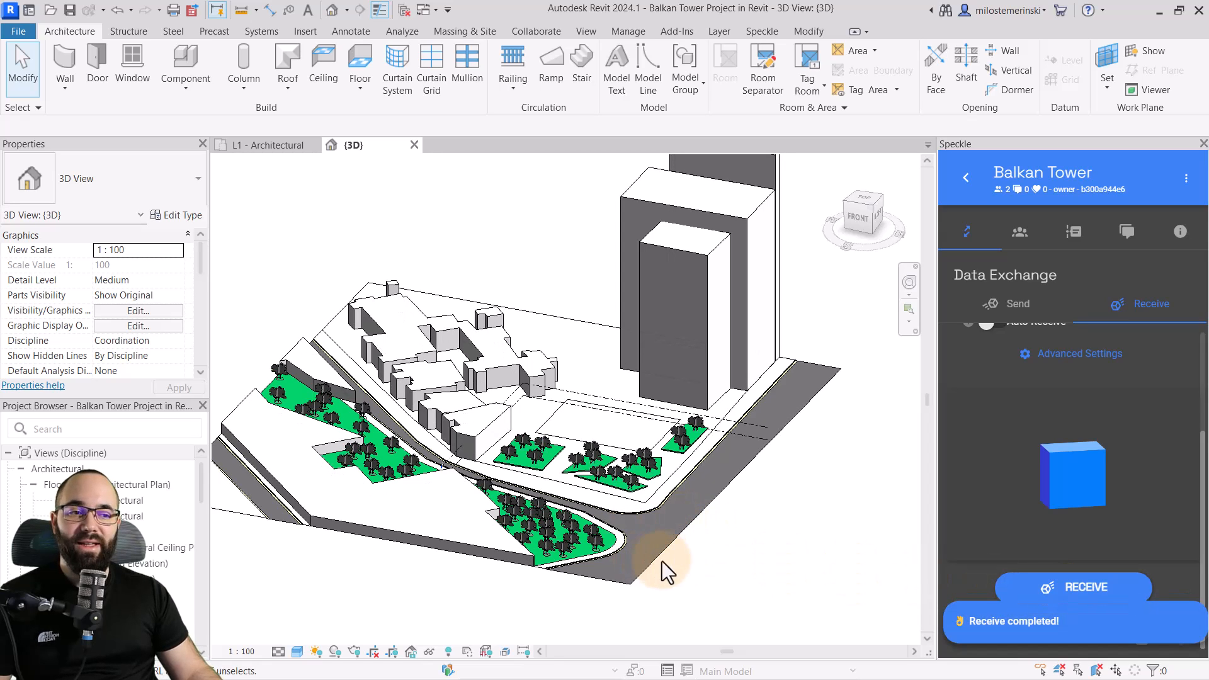
Examine the received trees on the green areas in the 3D view, checking their family and type
{"action": "middle_click_drag", "start_coordinate": [723, 571], "coordinate": [542, 532], "text": "shift"}
{"action": "scroll", "coordinate": [545, 529], "scroll_direction": "up", "scroll_amount": 5}
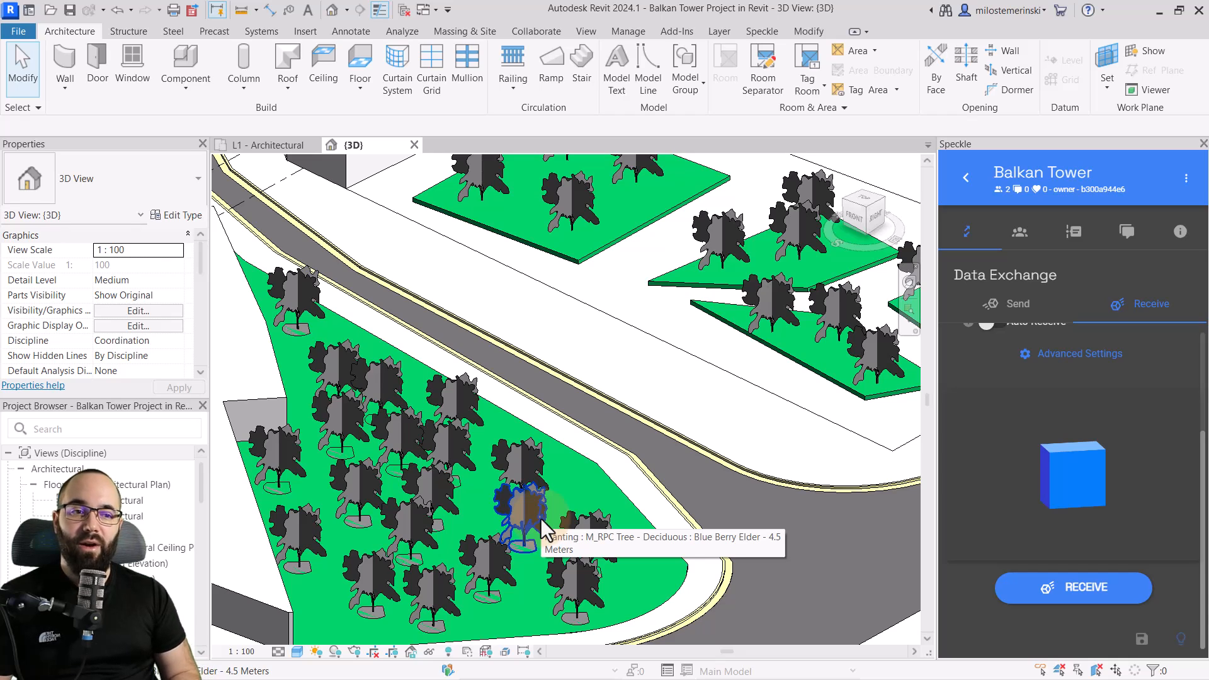
{"action": "scroll", "coordinate": [538, 498], "scroll_direction": "up", "scroll_amount": 3}
{"action": "left_click", "coordinate": [535, 466]}
{"action": "middle_click_drag", "start_coordinate": [587, 451], "coordinate": [634, 526], "text": "shift"}
{"action": "scroll", "coordinate": [482, 439], "scroll_direction": "down", "scroll_amount": 3}
{"action": "middle_click_drag", "start_coordinate": [488, 444], "coordinate": [704, 515], "text": "shift"}
{"action": "middle_click_drag", "start_coordinate": [705, 515], "coordinate": [700, 559]}
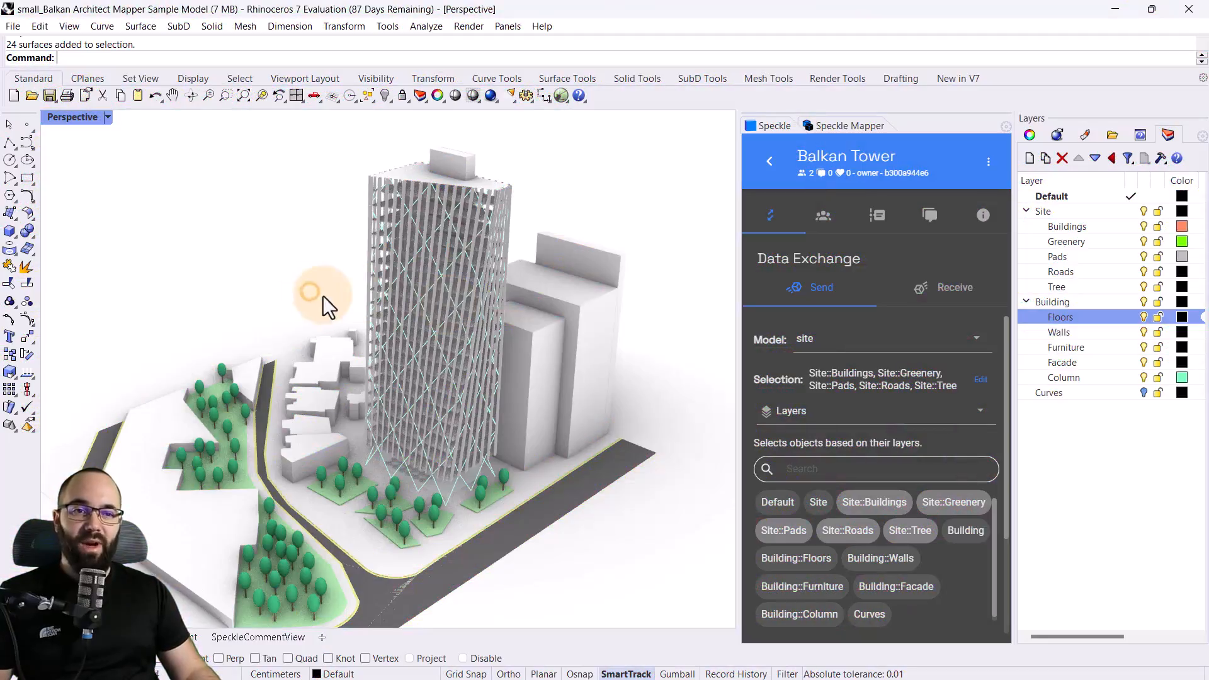
Switch to Rhino and use Speckle Mapper to map all objects on the Building::Floors layer as Default Floor
{"action": "right_click_drag", "start_coordinate": [331, 298], "coordinate": [441, 314]}
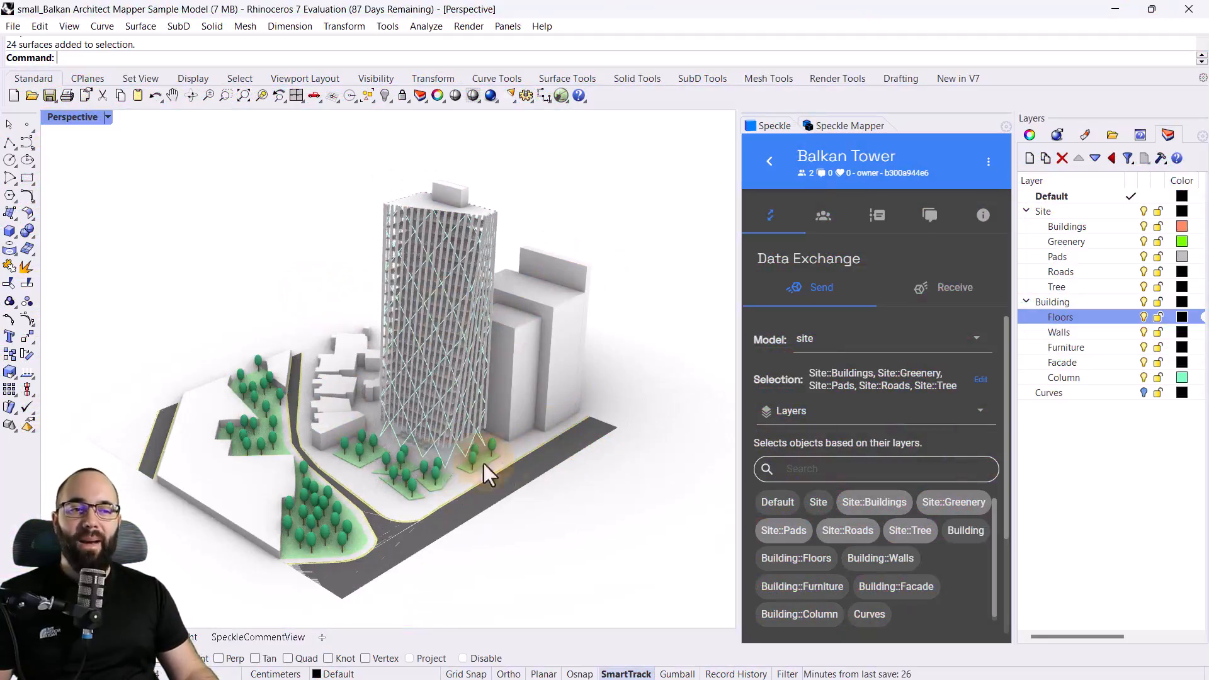
{"action": "left_click", "coordinate": [832, 128]}
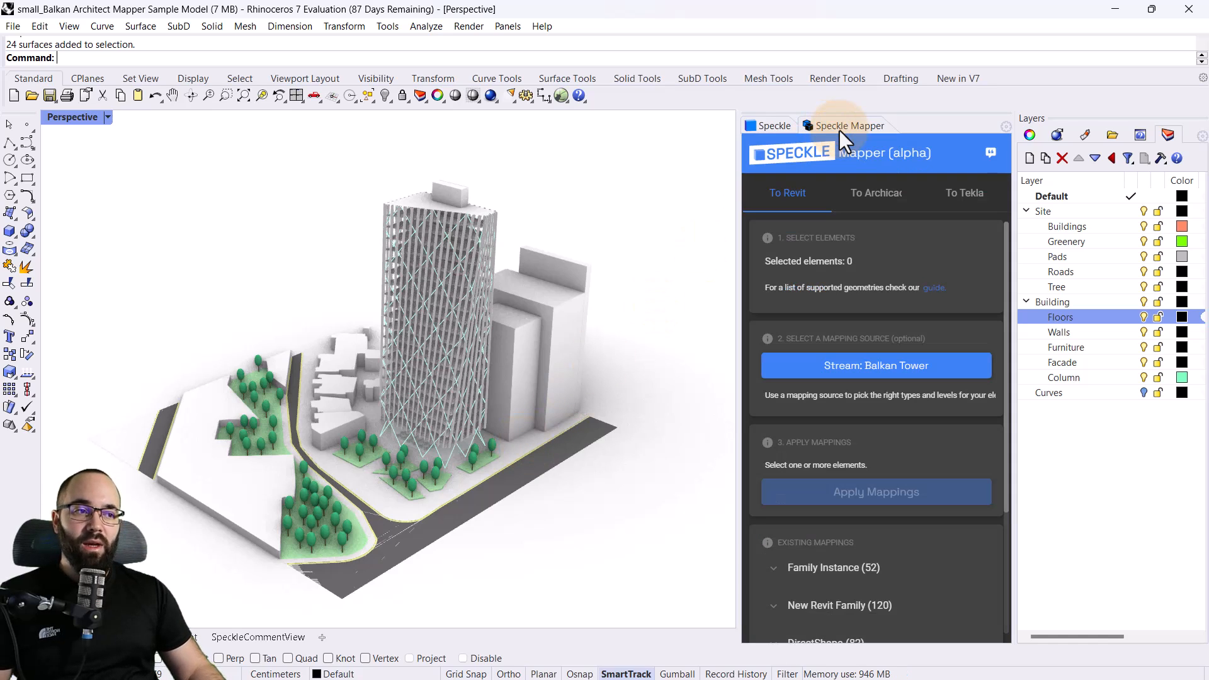
{"action": "scroll", "coordinate": [458, 195], "scroll_direction": "up", "scroll_amount": 6}
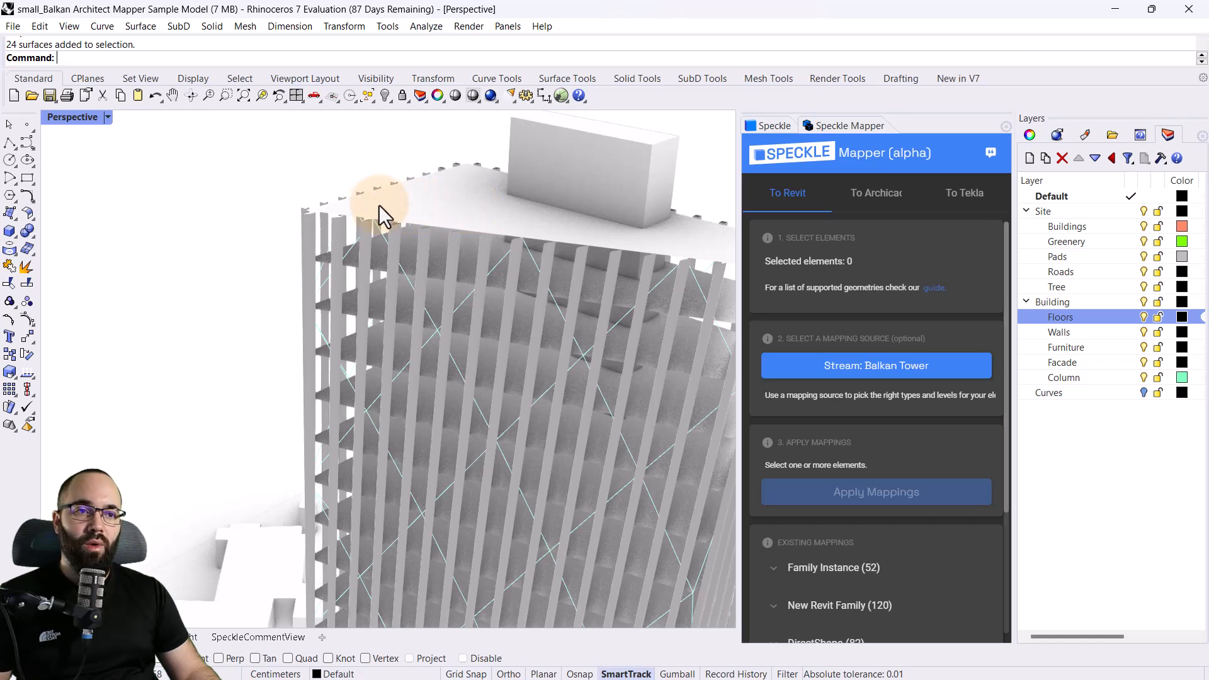
{"action": "scroll", "coordinate": [294, 211], "scroll_direction": "down", "scroll_amount": 3}
{"action": "scroll", "coordinate": [422, 223], "scroll_direction": "down", "scroll_amount": 3}
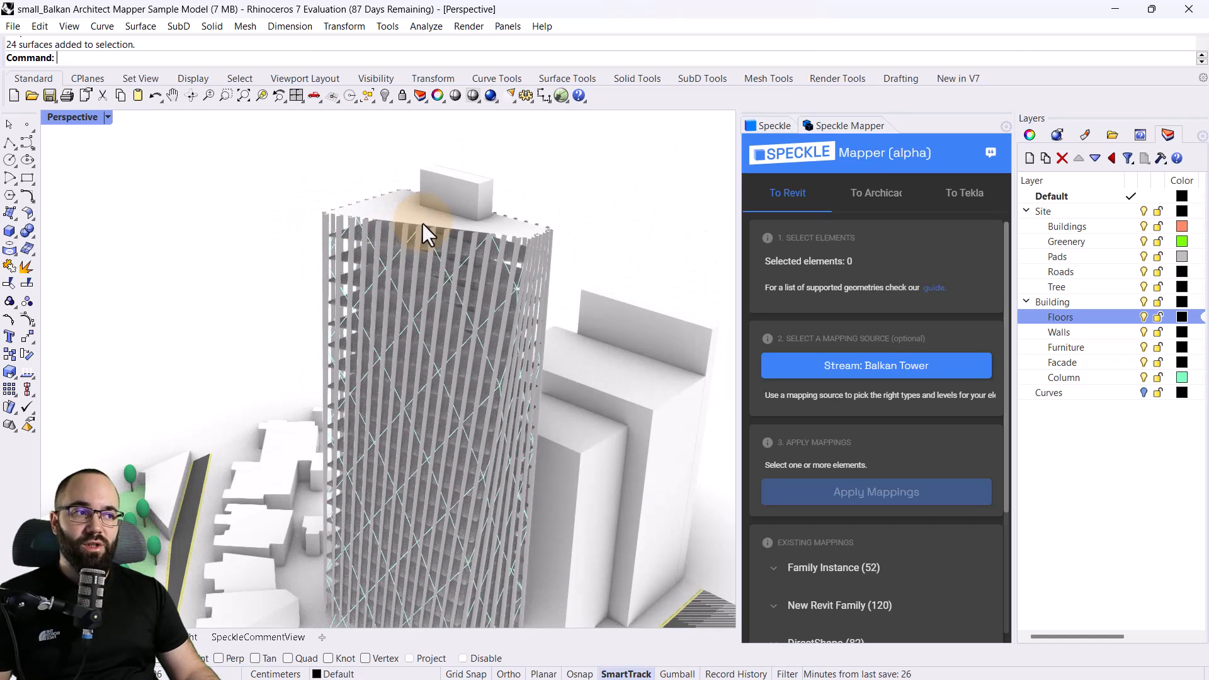
{"action": "right_click", "coordinate": [1052, 315]}
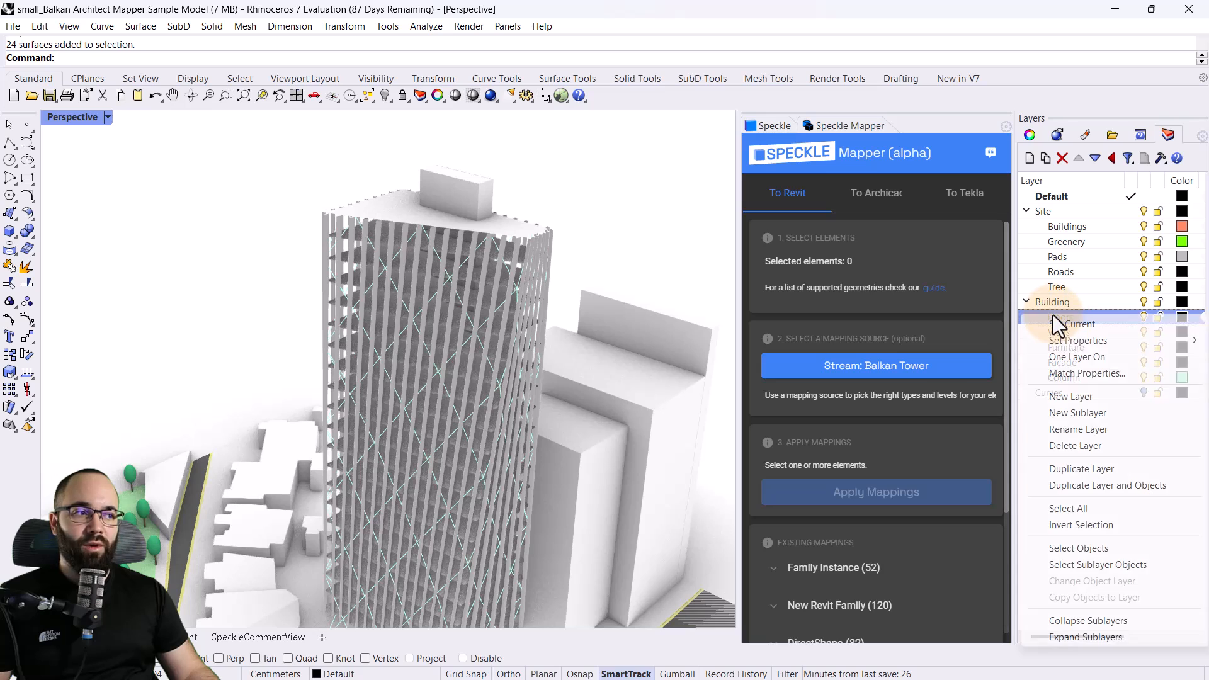
{"action": "left_click", "coordinate": [1075, 565]}
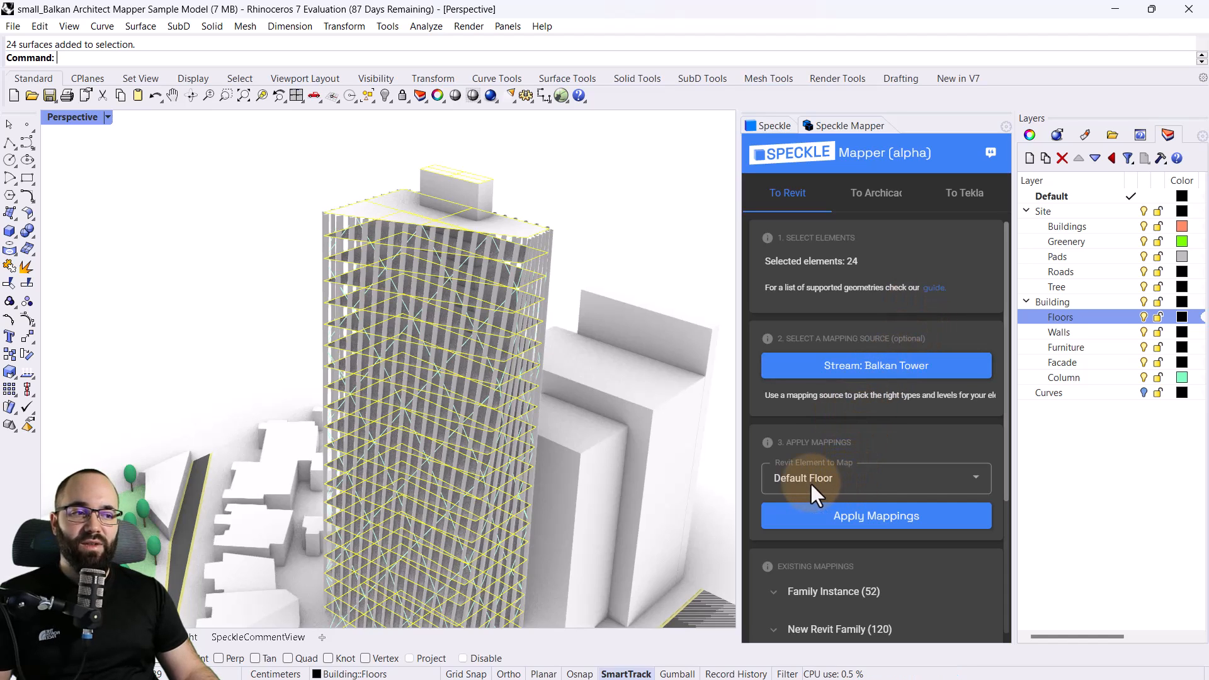
{"action": "scroll", "coordinate": [860, 482], "scroll_direction": "down", "scroll_amount": 1}
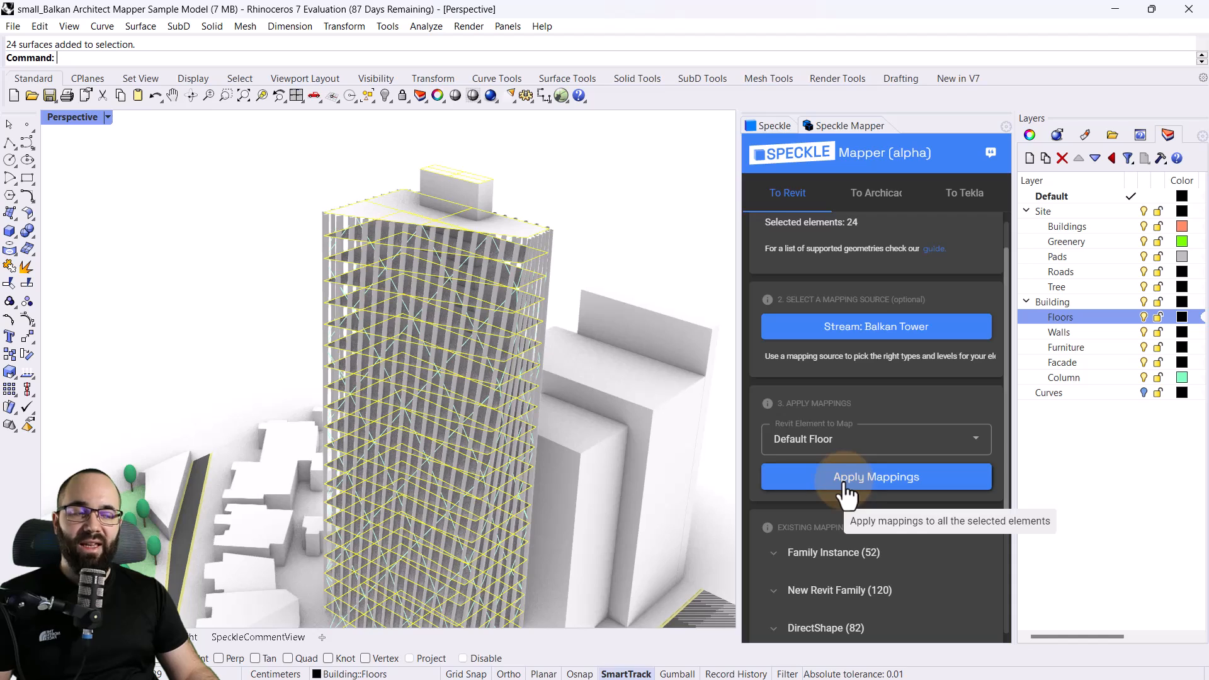
{"action": "left_click", "coordinate": [843, 486]}
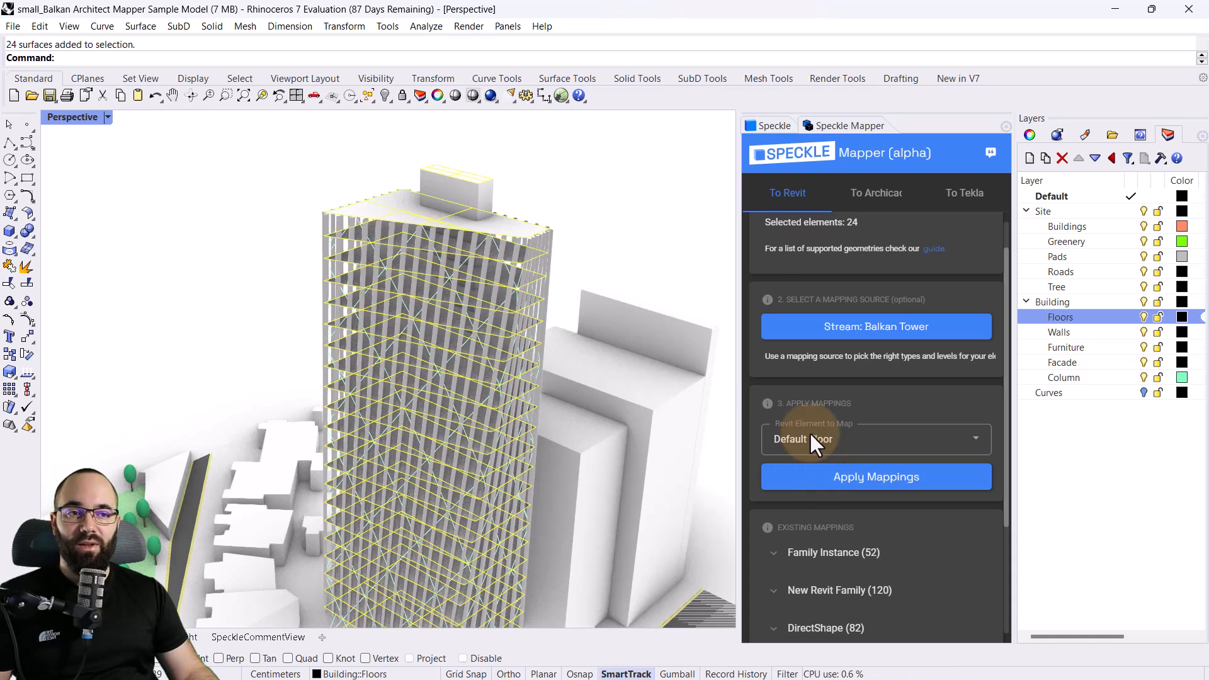
{"action": "left_click", "coordinate": [609, 250]}
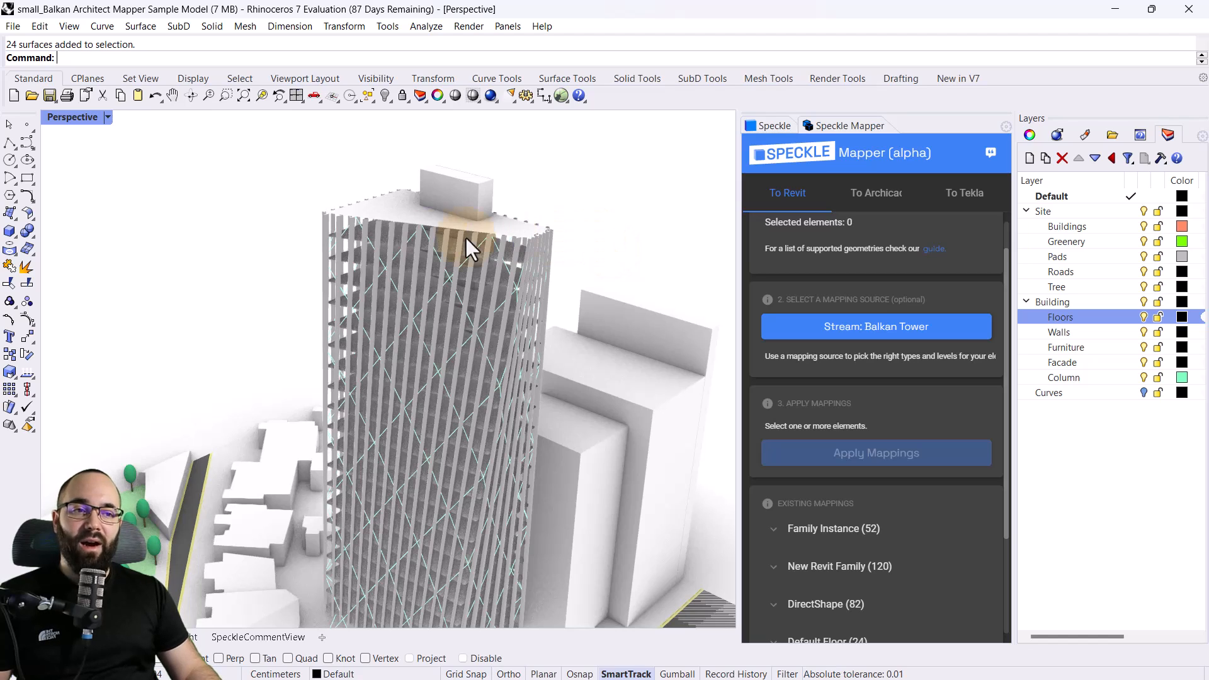
Map all the diagonal curves on the Building::Column layer as Default Column
{"action": "scroll", "coordinate": [373, 240], "scroll_direction": "up", "scroll_amount": 5}
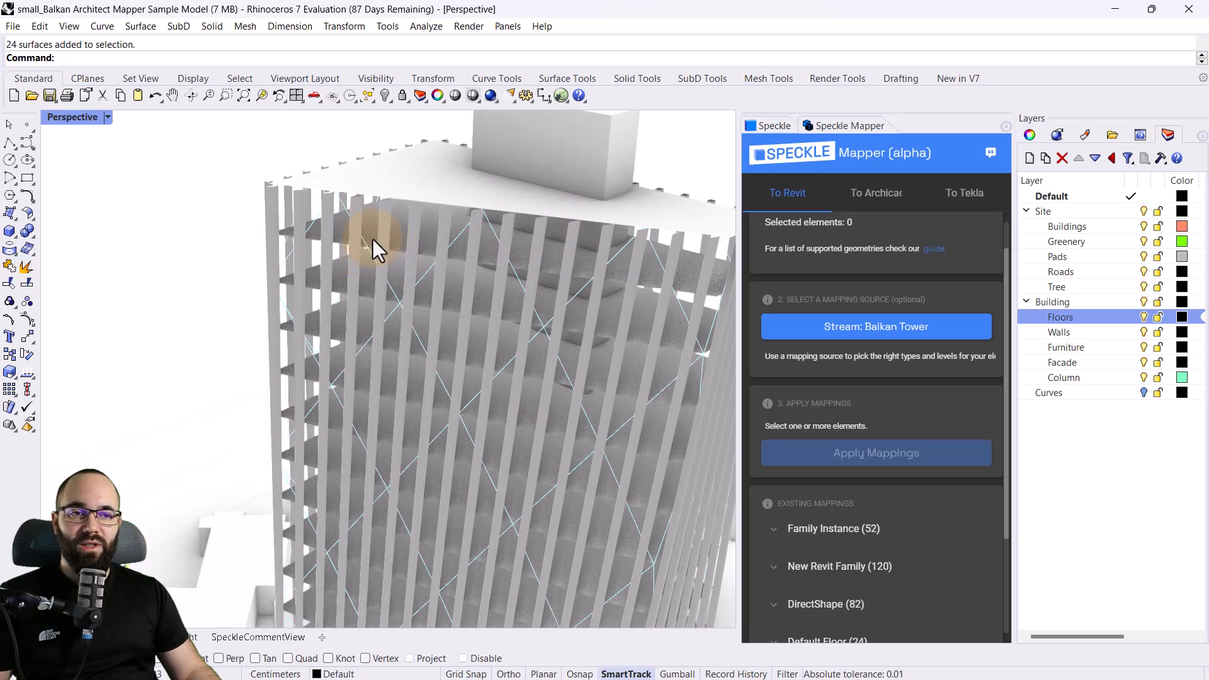
{"action": "left_click", "coordinate": [418, 339]}
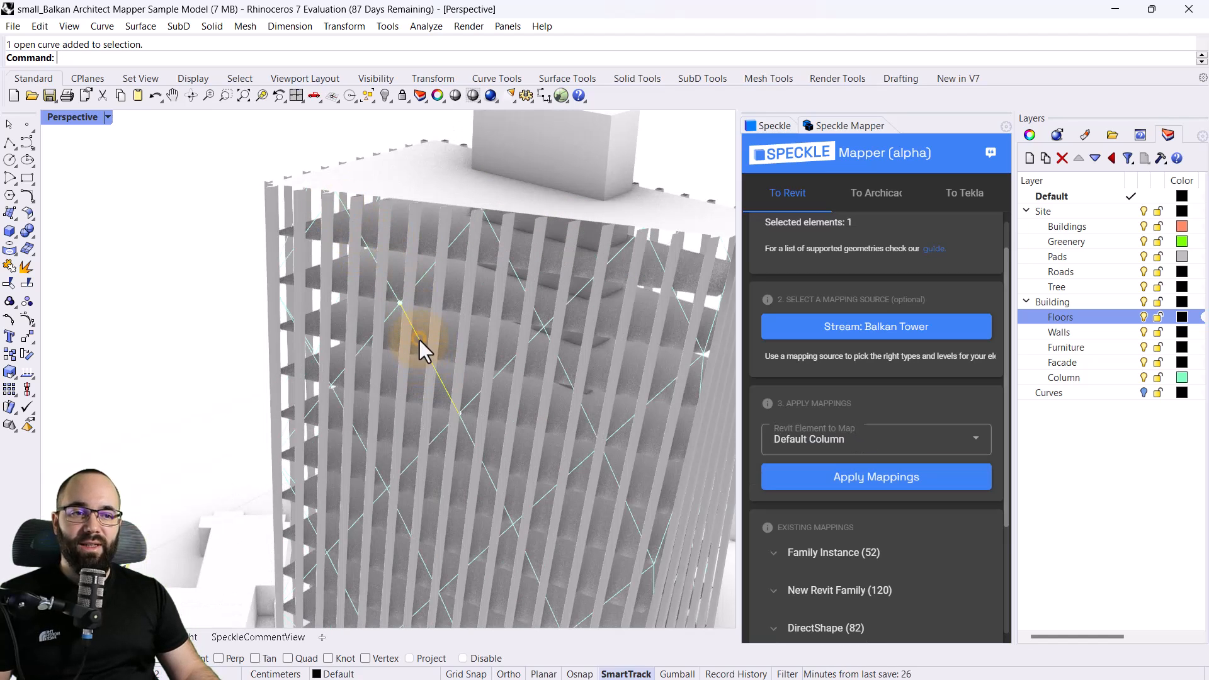
{"action": "left_click", "coordinate": [210, 315]}
{"action": "left_click", "coordinate": [1063, 377]}
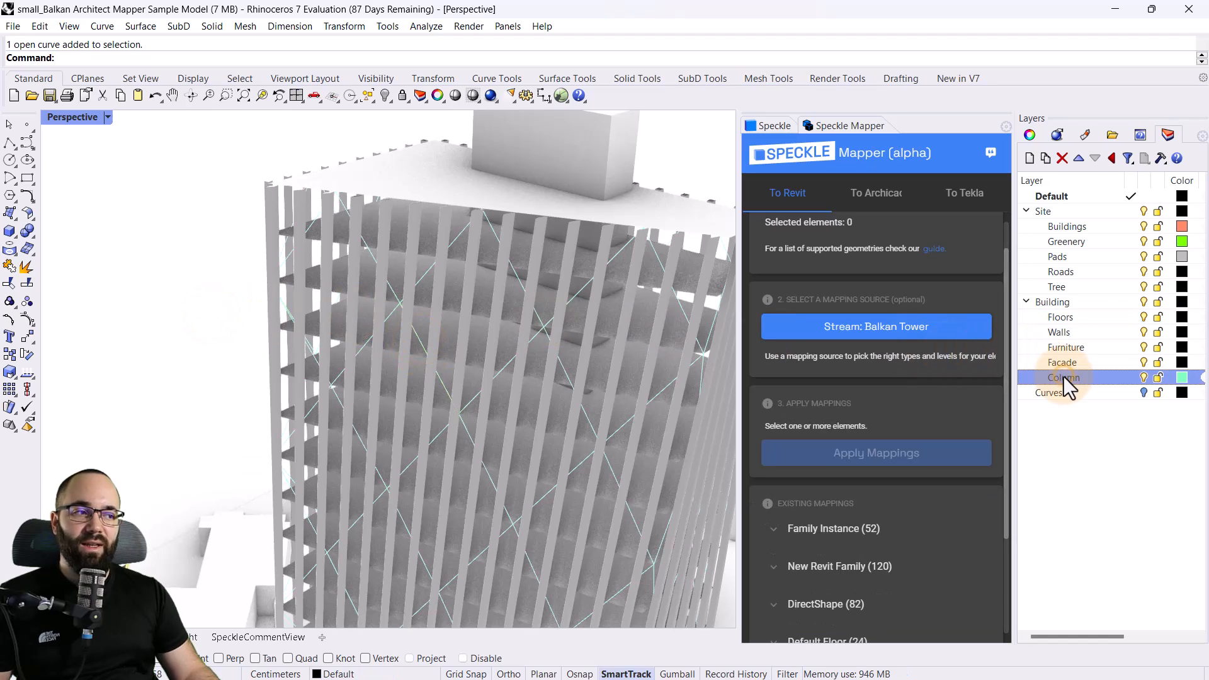
{"action": "right_click", "coordinate": [1063, 378]}
{"action": "left_click", "coordinate": [1061, 297]}
{"action": "scroll", "coordinate": [248, 285], "scroll_direction": "down", "scroll_amount": 13}
{"action": "scroll", "coordinate": [304, 351], "scroll_direction": "up", "scroll_amount": 5}
{"action": "scroll", "coordinate": [409, 326], "scroll_direction": "down", "scroll_amount": 2}
{"action": "scroll", "coordinate": [360, 294], "scroll_direction": "up", "scroll_amount": 2}
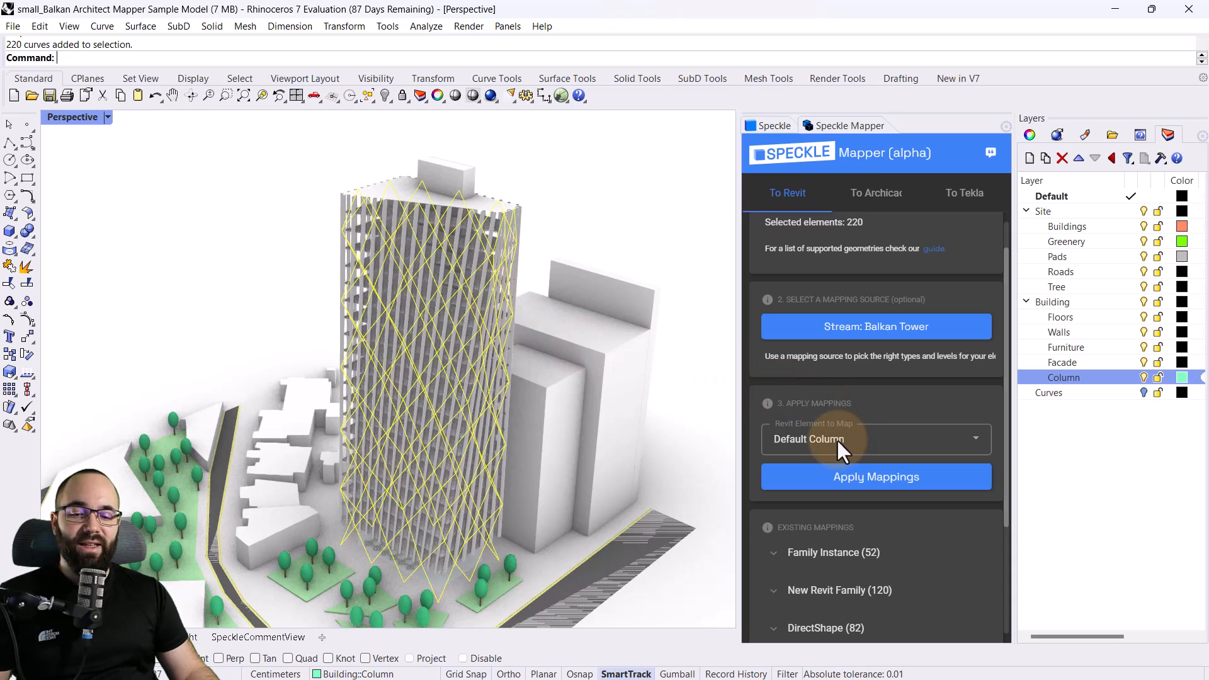
{"action": "left_click", "coordinate": [882, 489]}
{"action": "left_click", "coordinate": [703, 364]}
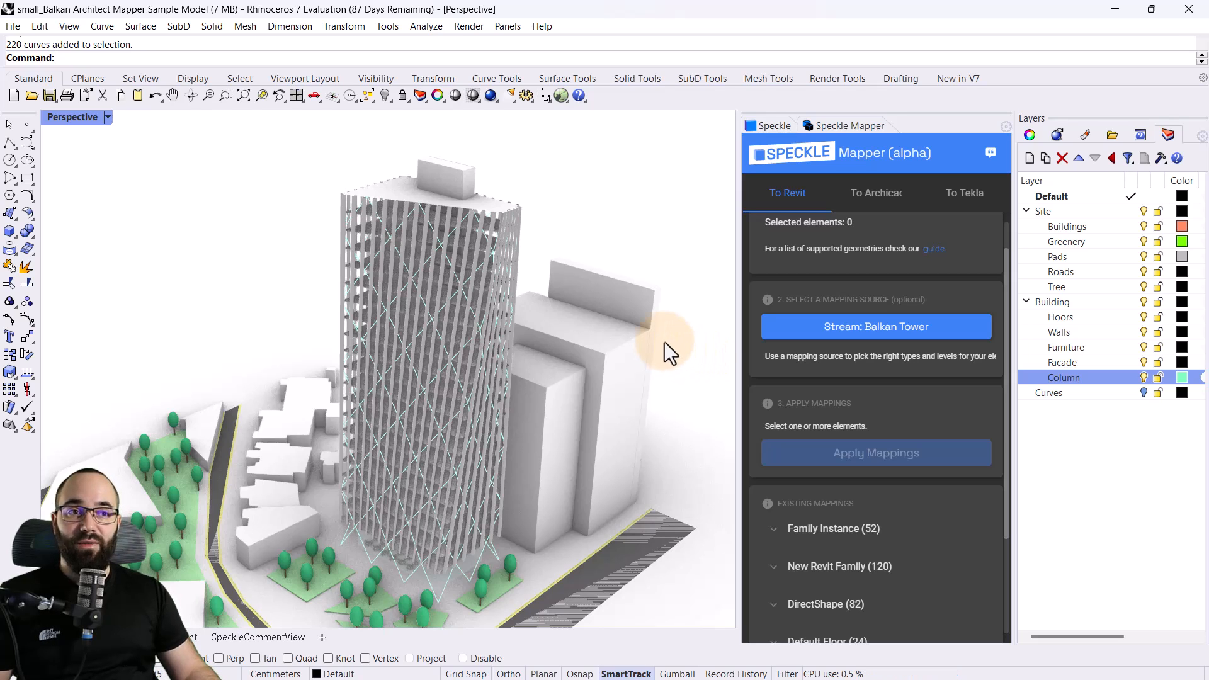
{"action": "scroll", "coordinate": [440, 179], "scroll_direction": "up", "scroll_amount": 5}
{"action": "left_click", "coordinate": [436, 189]}
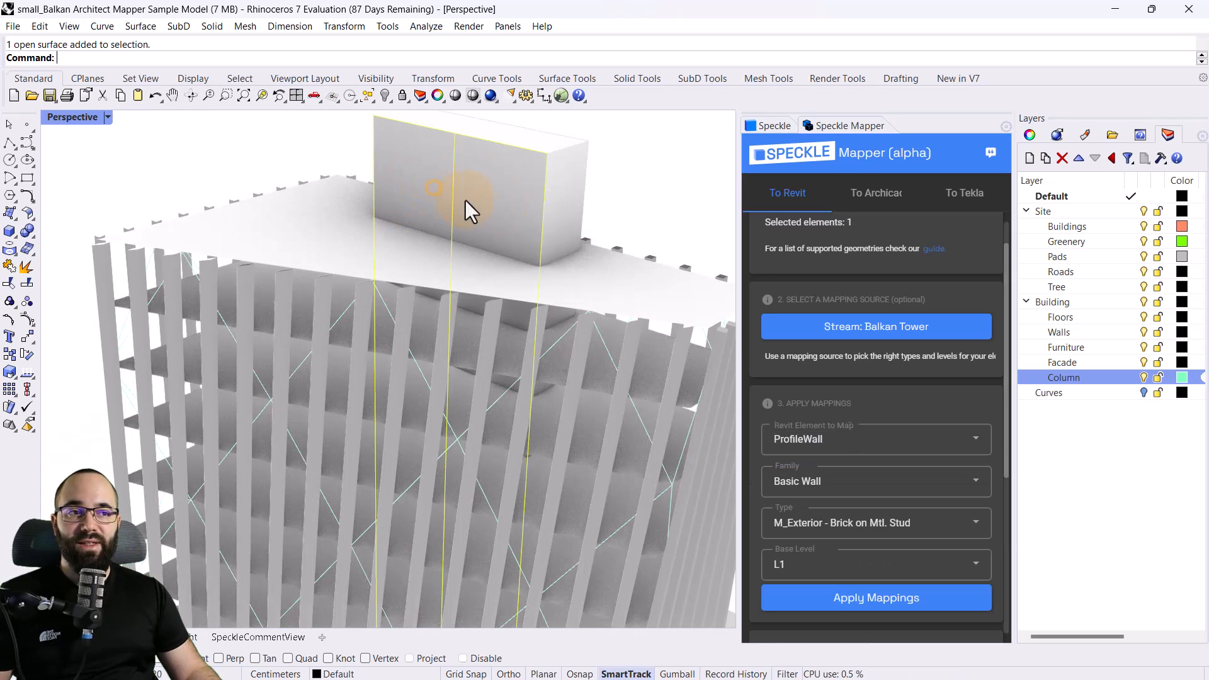
{"action": "scroll", "coordinate": [501, 191], "scroll_direction": "down", "scroll_amount": 3}
{"action": "scroll", "coordinate": [493, 591], "scroll_direction": "up", "scroll_amount": 5}
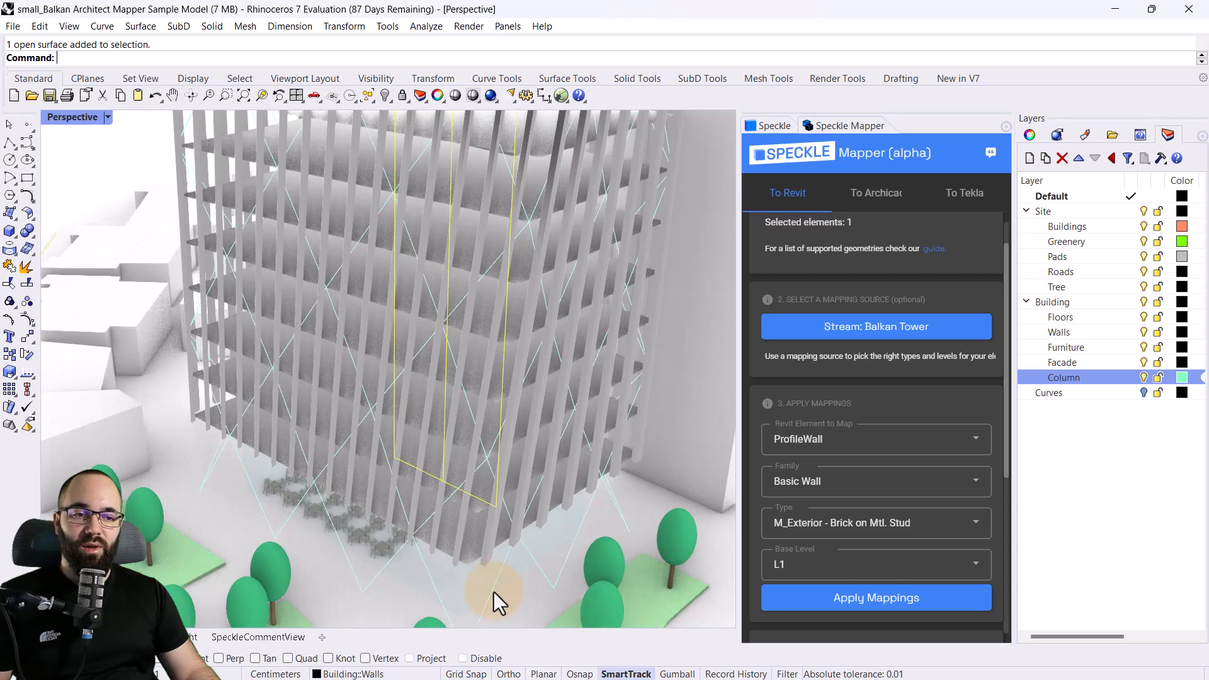
{"action": "left_click", "coordinate": [436, 594]}
{"action": "left_click", "coordinate": [441, 575]}
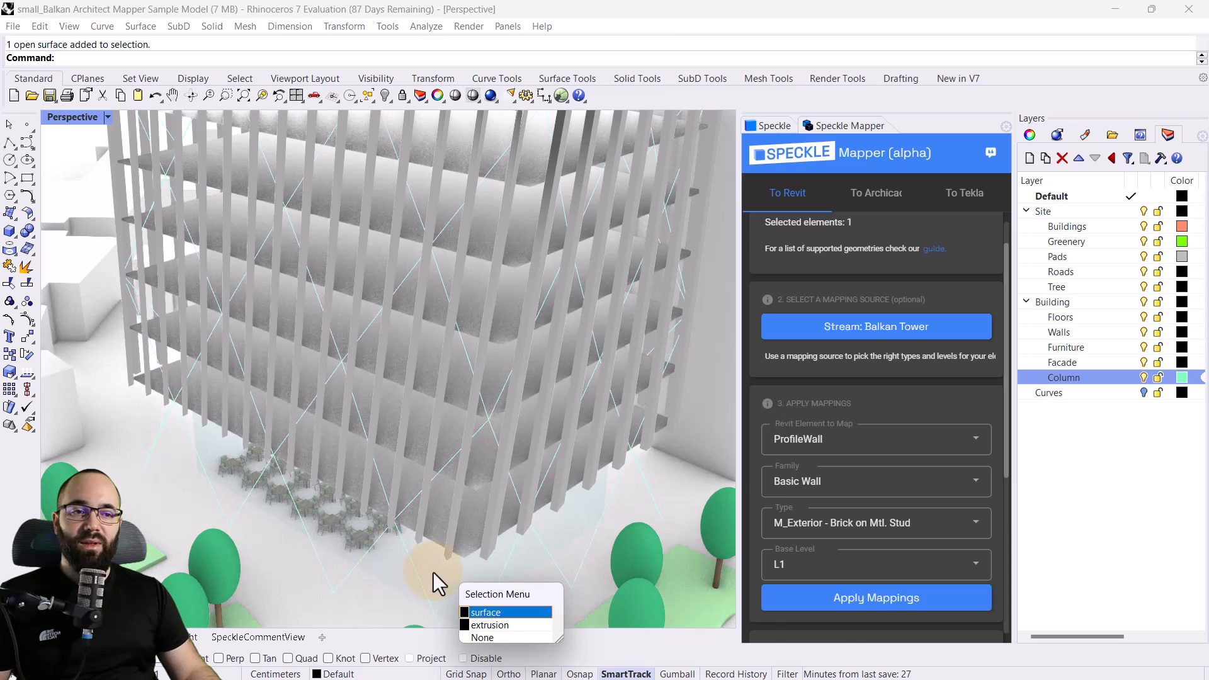
{"action": "key", "text": "Escape"}
Select the four wall surfaces of the tower's central core that project above the roof
{"action": "scroll", "coordinate": [425, 558], "scroll_direction": "down", "scroll_amount": 5}
{"action": "scroll", "coordinate": [438, 319], "scroll_direction": "up", "scroll_amount": 5}
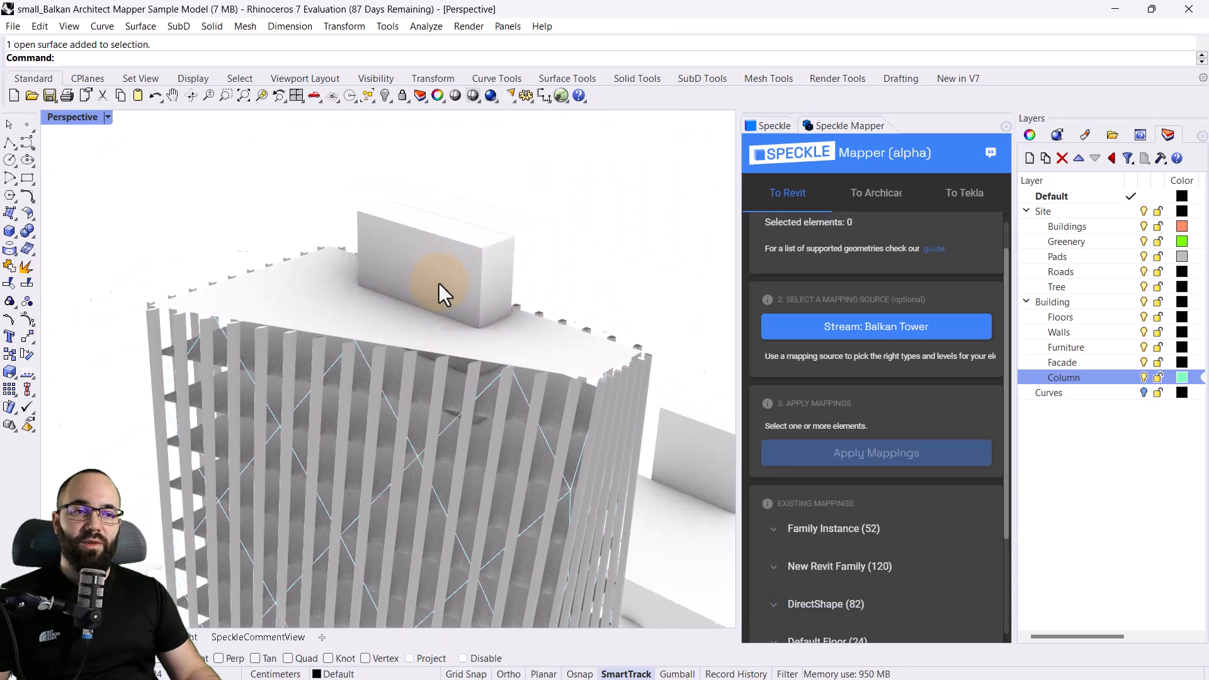
{"action": "left_click", "coordinate": [438, 285]}
{"action": "left_click", "coordinate": [519, 296], "text": "shift"}
{"action": "middle_click", "coordinate": [584, 316]}
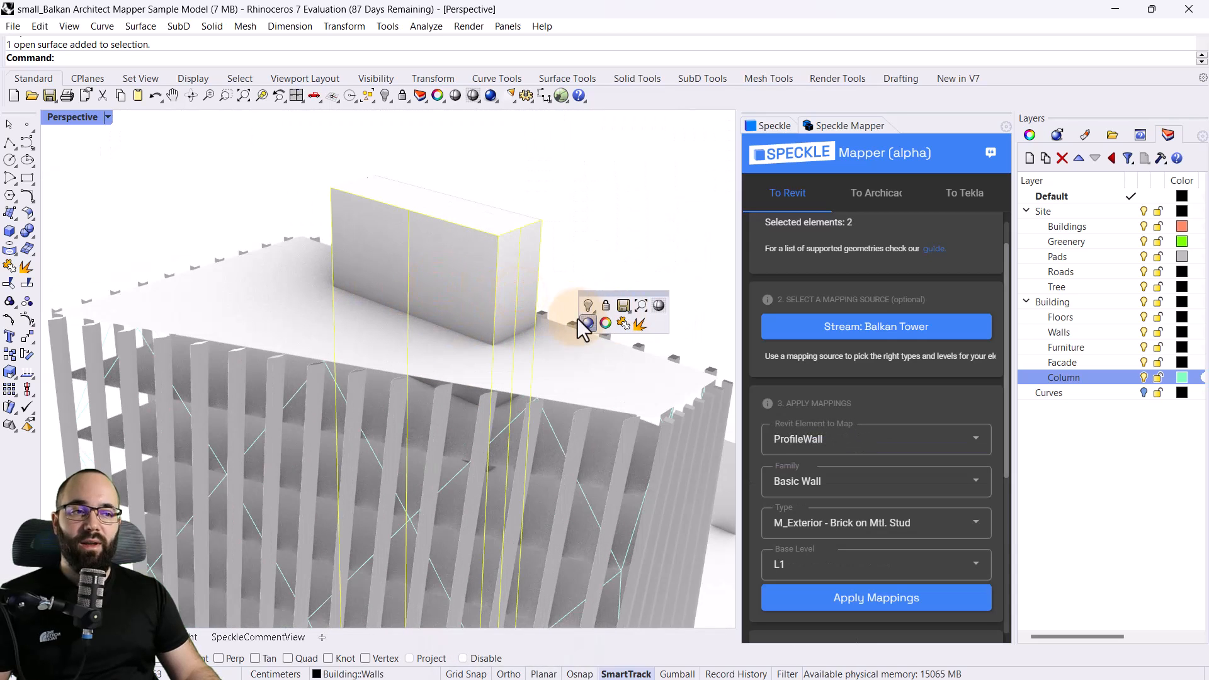
{"action": "right_click_drag", "start_coordinate": [603, 291], "coordinate": [353, 252]}
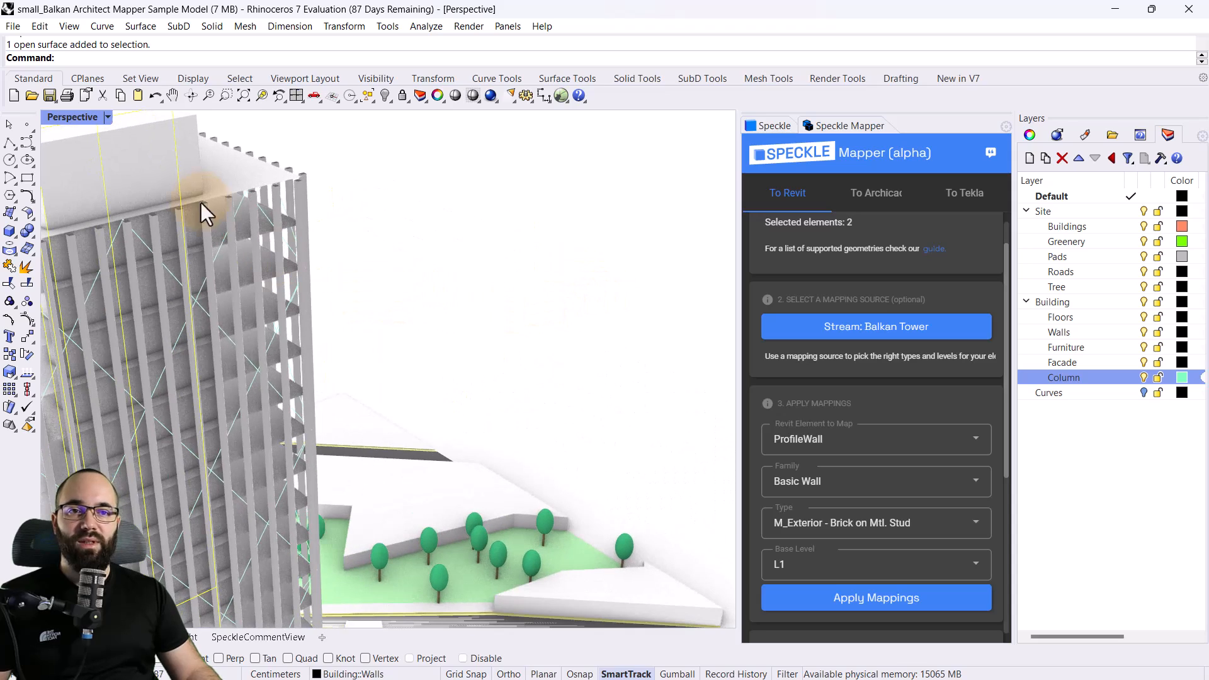
{"action": "left_click", "coordinate": [160, 182], "text": "shift"}
{"action": "scroll", "coordinate": [609, 332], "scroll_direction": "down", "scroll_amount": 6}
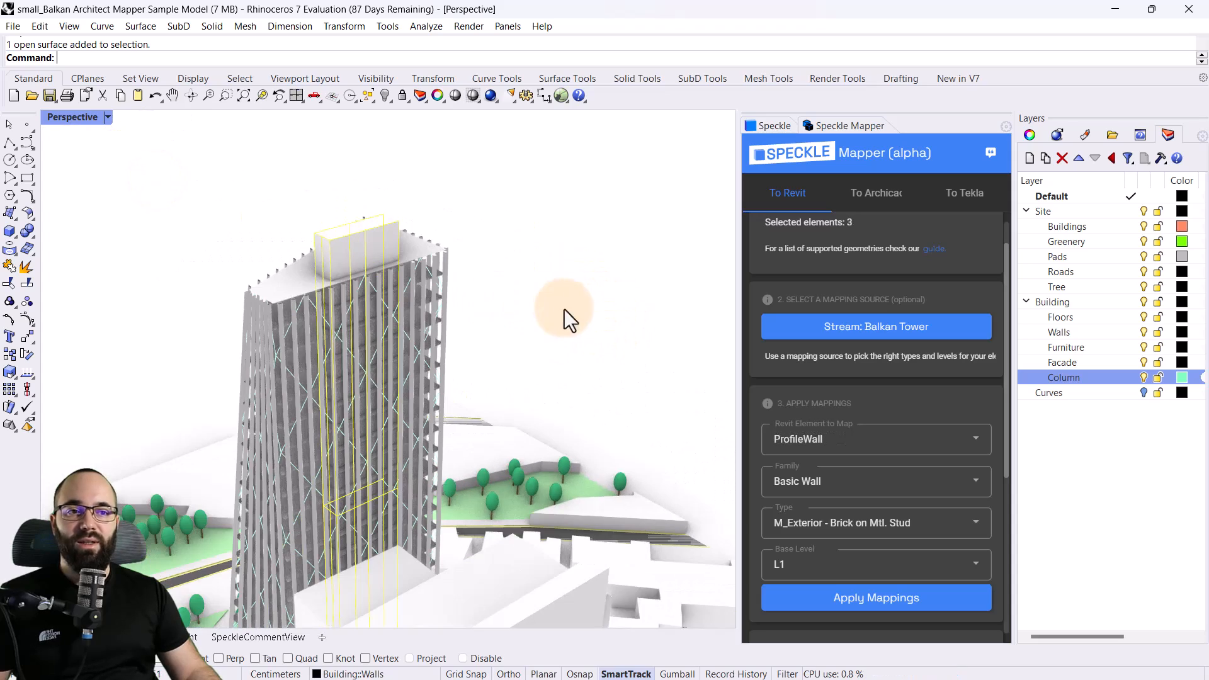
{"action": "right_click_drag", "start_coordinate": [561, 308], "coordinate": [362, 303]}
{"action": "scroll", "coordinate": [405, 274], "scroll_direction": "up", "scroll_amount": 5}
{"action": "left_click", "coordinate": [439, 255], "text": "shift"}
{"action": "scroll", "coordinate": [537, 342], "scroll_direction": "down", "scroll_amount": 4}
{"action": "right_click_drag", "start_coordinate": [546, 378], "coordinate": [301, 392]}
{"action": "scroll", "coordinate": [567, 315], "scroll_direction": "down", "scroll_amount": 3}
{"action": "scroll", "coordinate": [460, 412], "scroll_direction": "up", "scroll_amount": 3}
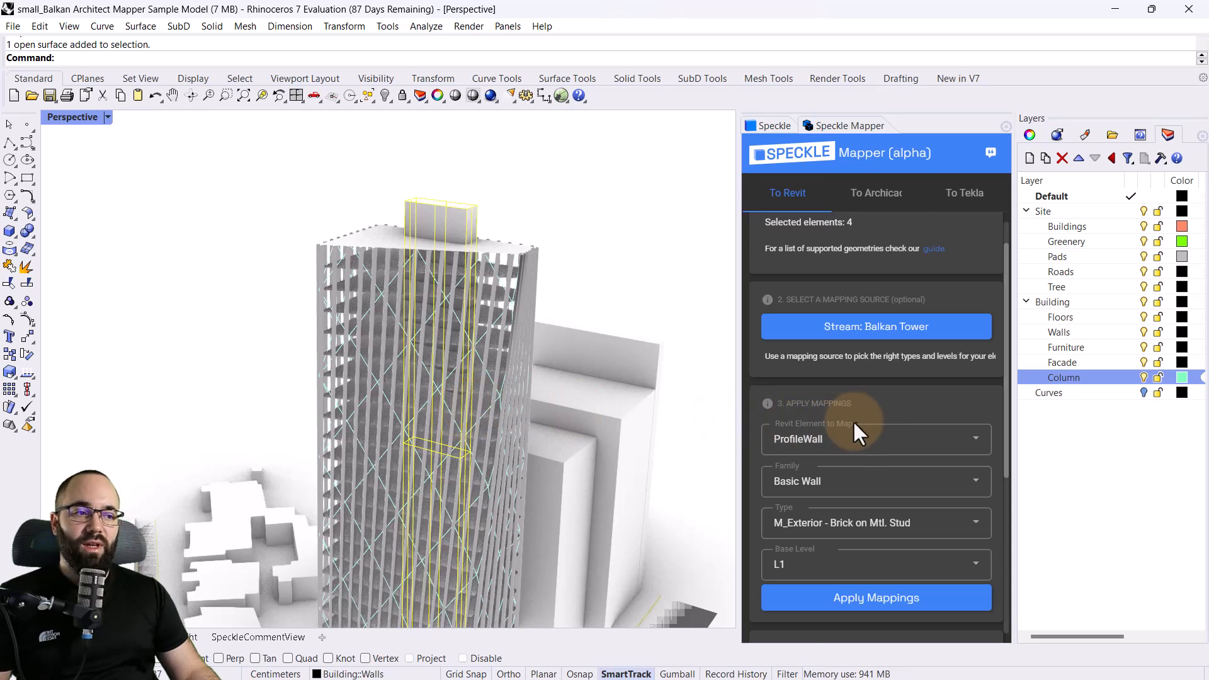
Map the selected core walls as ProfileWall with family Basic Wall, type Generic - 200mm Masonry and base level L1
{"action": "scroll", "coordinate": [855, 411], "scroll_direction": "down", "scroll_amount": 2}
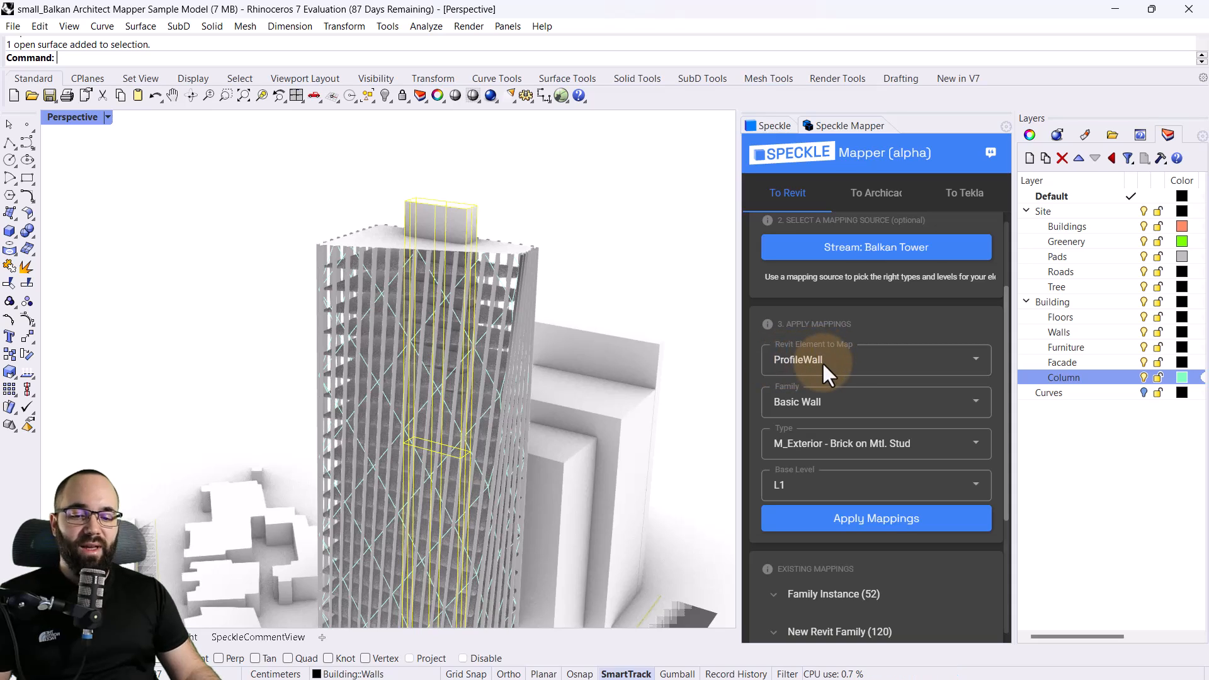
{"action": "left_click", "coordinate": [829, 395]}
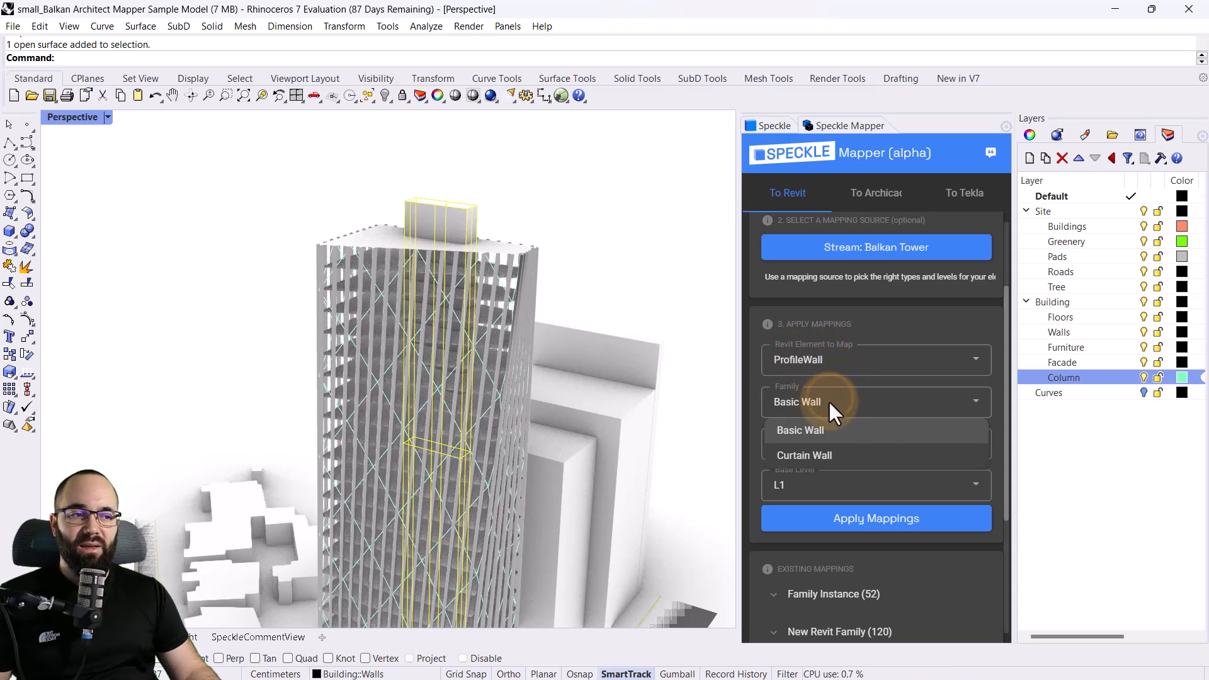
{"action": "left_click", "coordinate": [822, 400]}
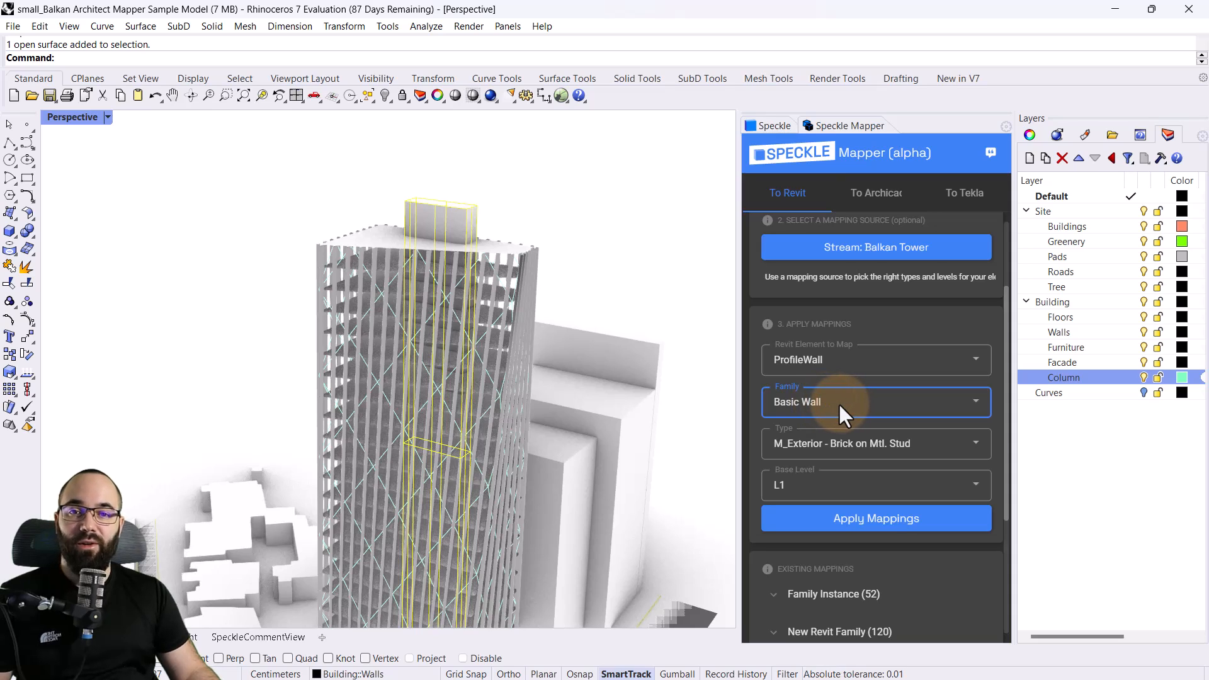
{"action": "left_click", "coordinate": [830, 446]}
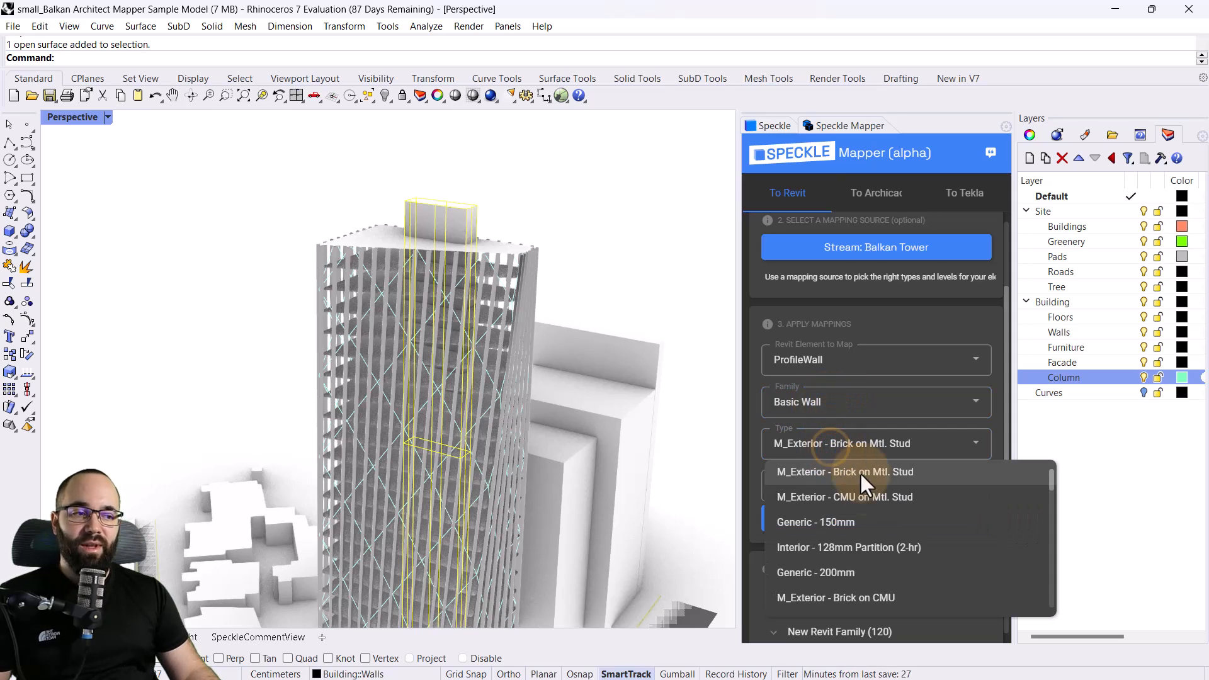
{"action": "scroll", "coordinate": [869, 504], "scroll_direction": "down", "scroll_amount": 2}
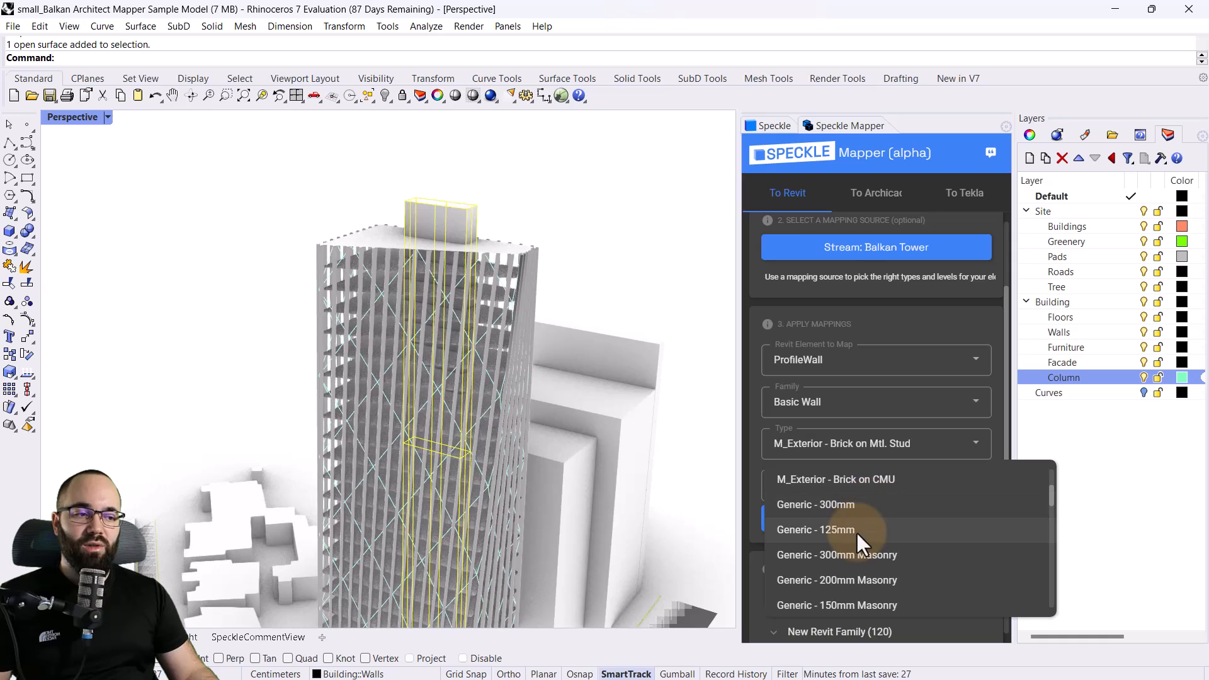
{"action": "left_click", "coordinate": [798, 583]}
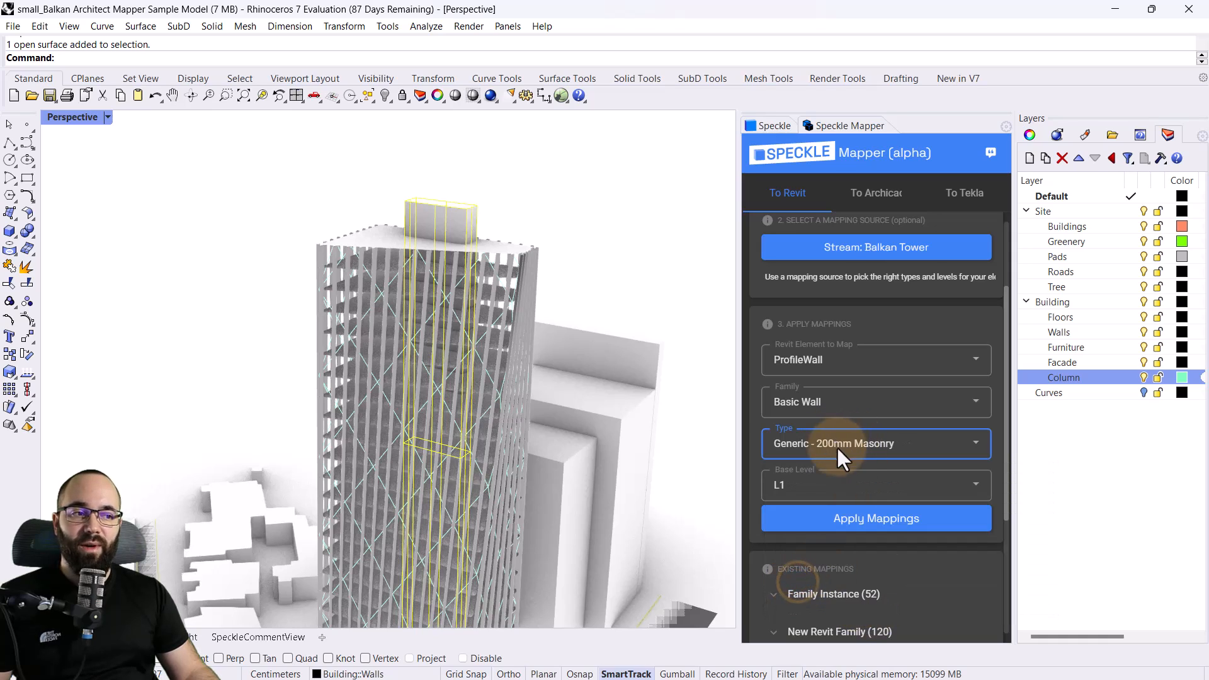
{"action": "left_click", "coordinate": [861, 527]}
Select the objects on the Building::Walls layer, leaving out the tower's core walls so only the ground-floor enclosure walls are selected
{"action": "scroll", "coordinate": [455, 207], "scroll_direction": "down", "scroll_amount": 3}
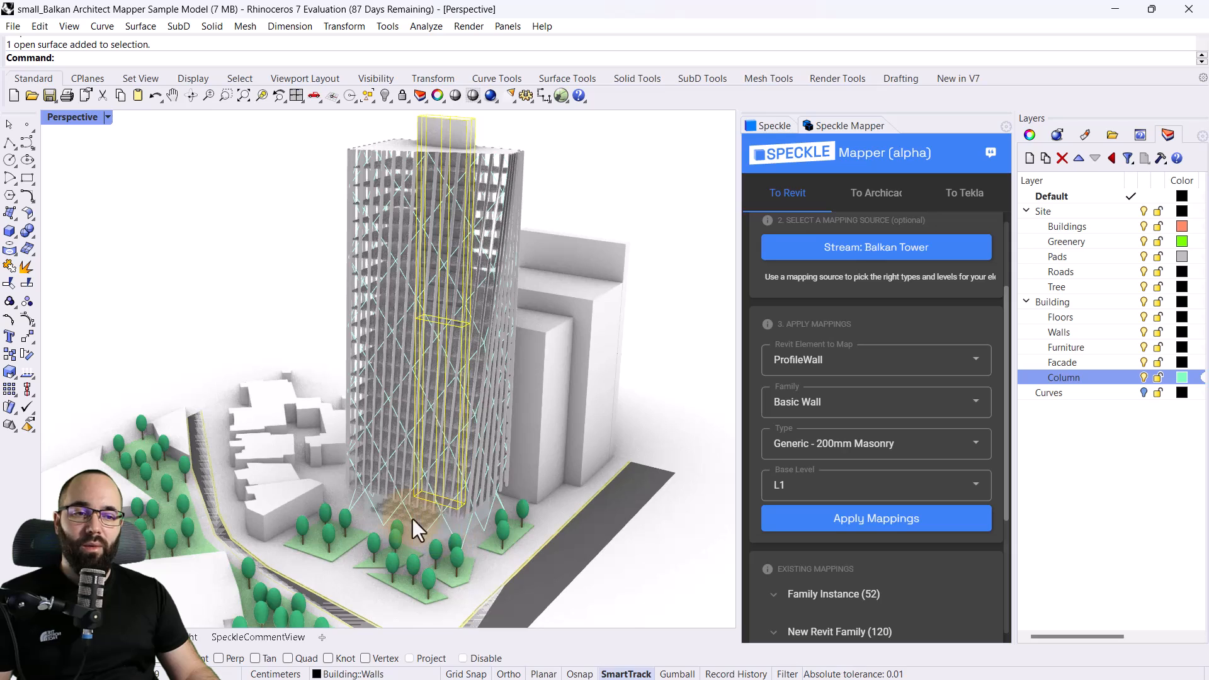
{"action": "left_click", "coordinate": [600, 179]}
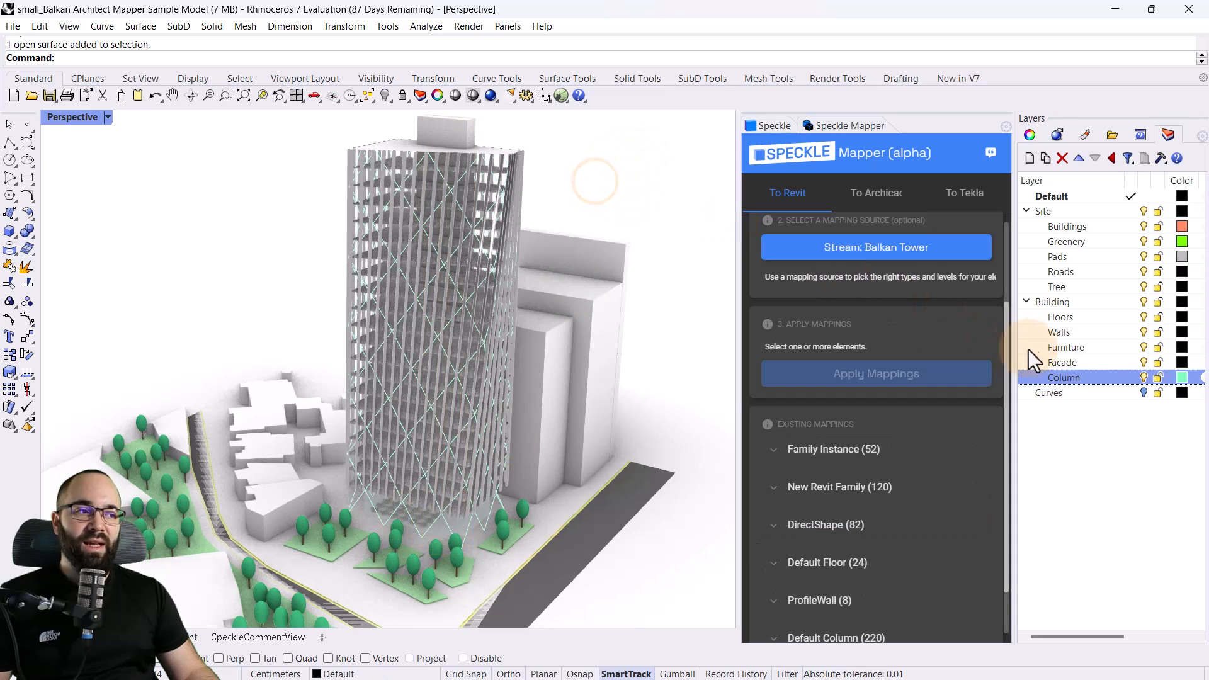
{"action": "right_click", "coordinate": [1056, 333]}
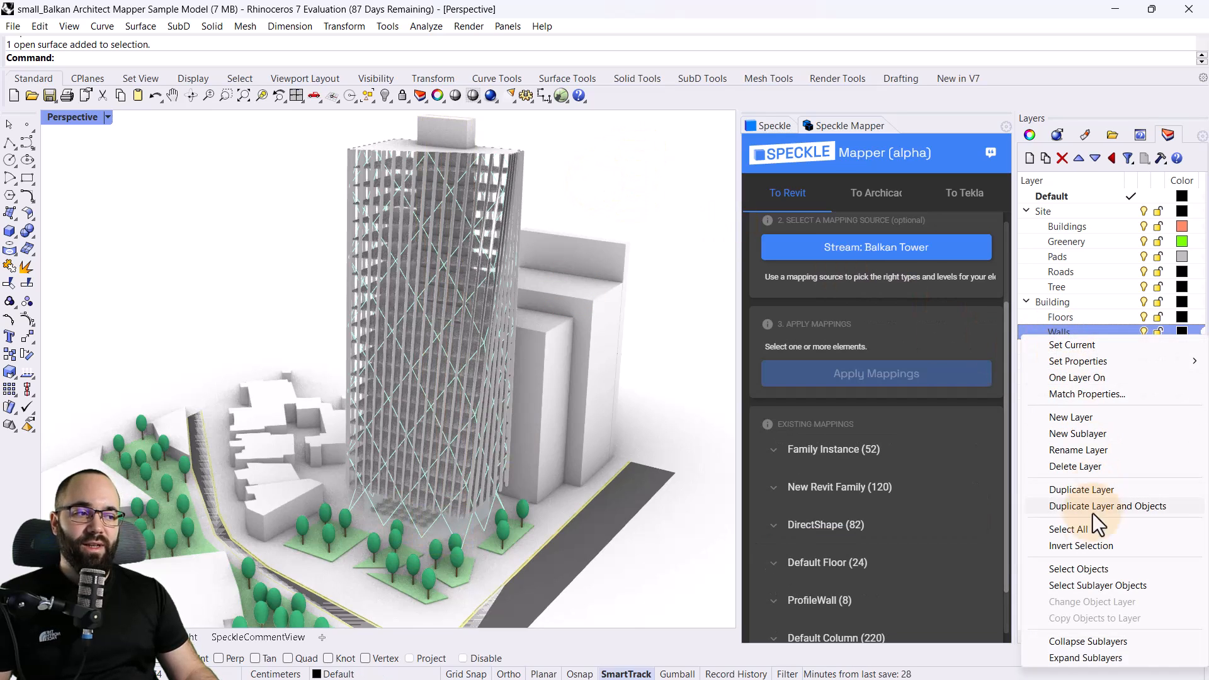
{"action": "left_click", "coordinate": [1067, 587]}
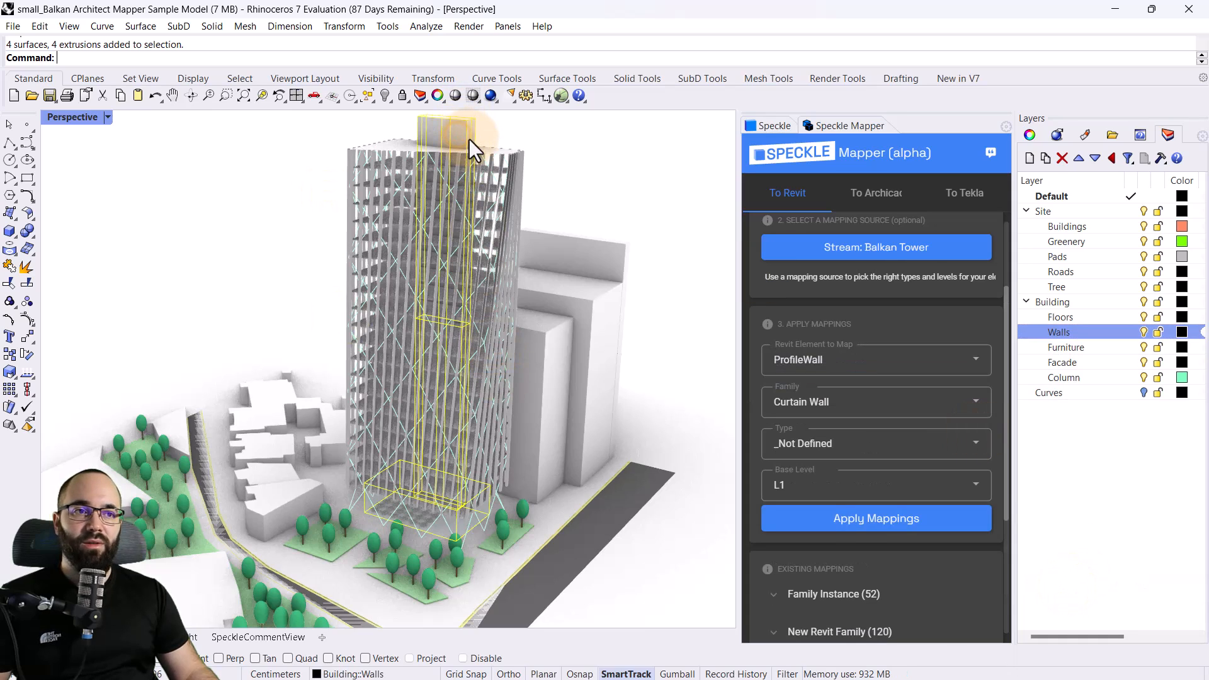
{"action": "left_click", "coordinate": [495, 134]}
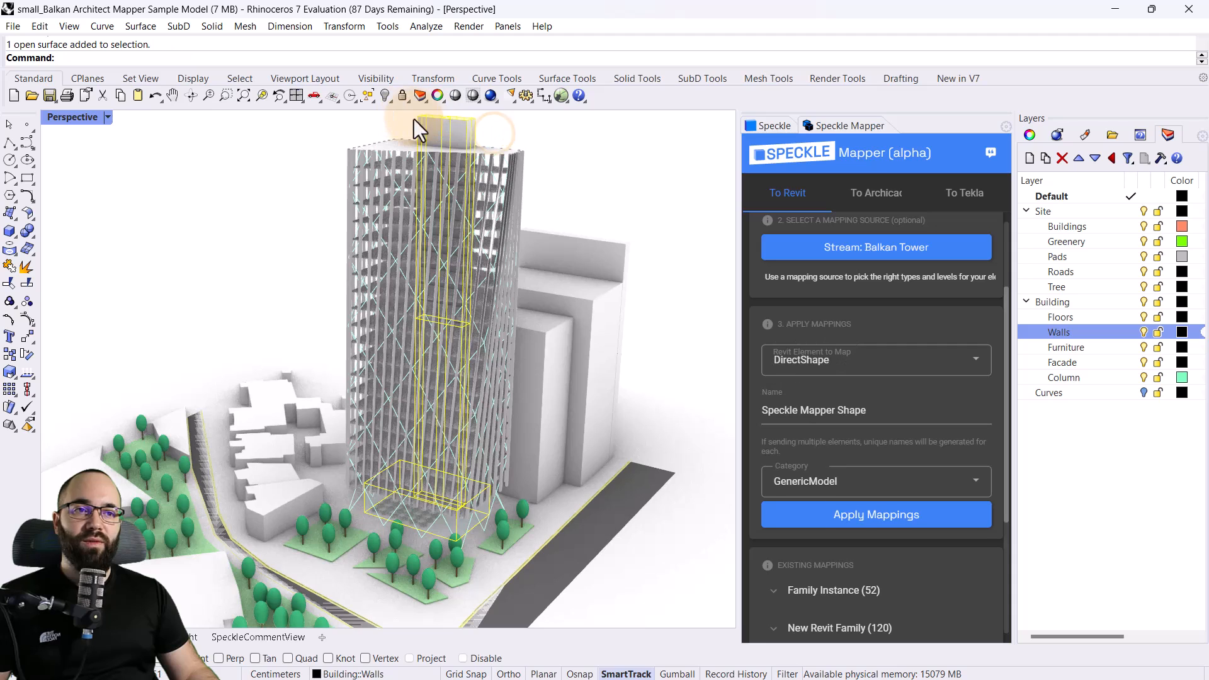
{"action": "left_click_drag", "start_coordinate": [495, 131], "coordinate": [402, 120], "text": "ctrl"}
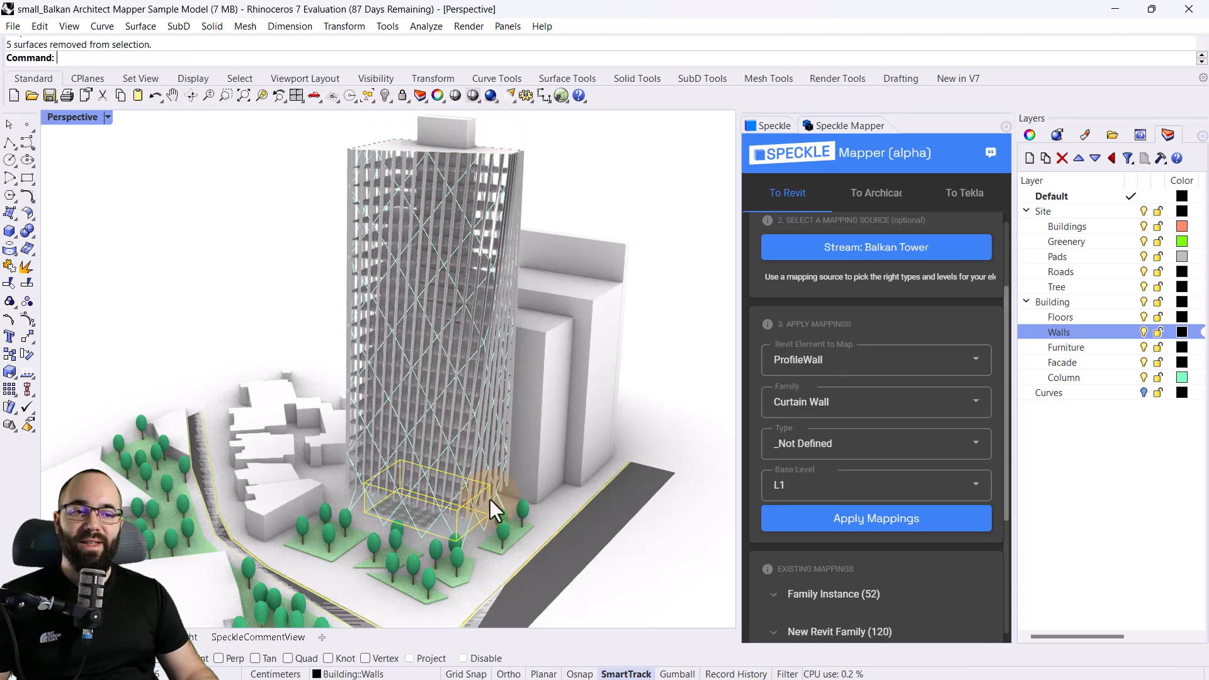
{"action": "scroll", "coordinate": [440, 523], "scroll_direction": "up", "scroll_amount": 5}
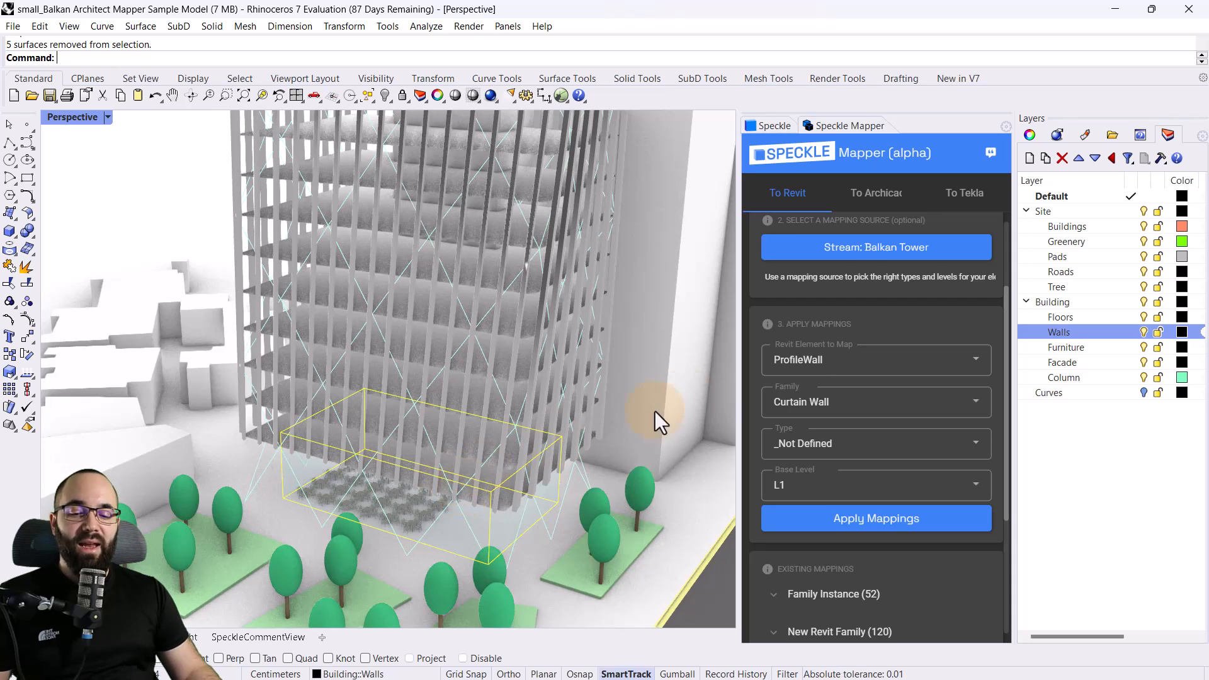
Map the ground-floor enclosure walls as ProfileWall with family Curtain Wall, type M_Storefront and base level L1
{"action": "left_click", "coordinate": [797, 402]}
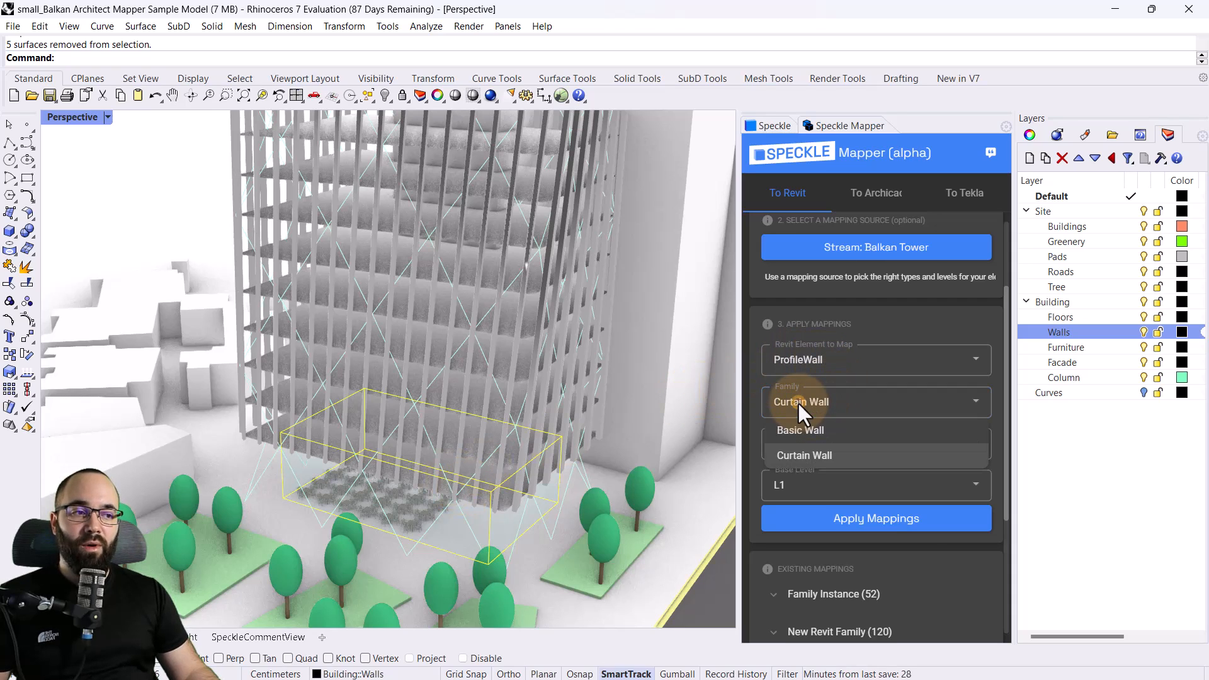
{"action": "left_click", "coordinate": [804, 453]}
{"action": "left_click", "coordinate": [813, 444]}
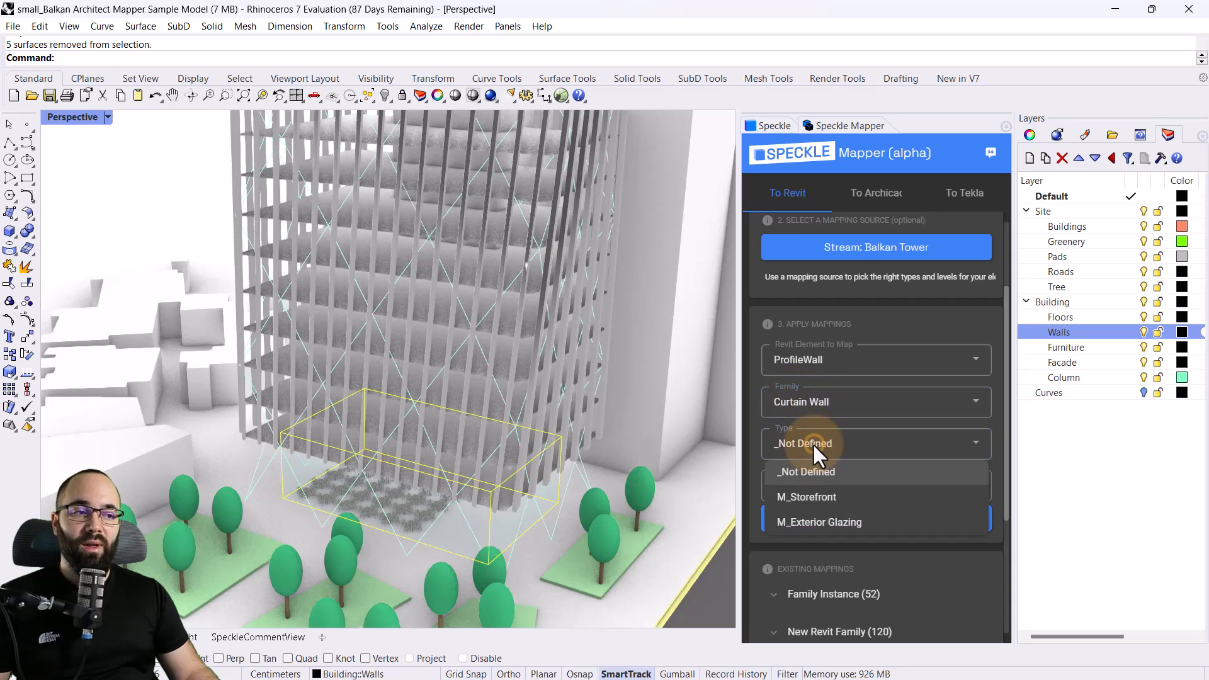
{"action": "left_click", "coordinate": [798, 502]}
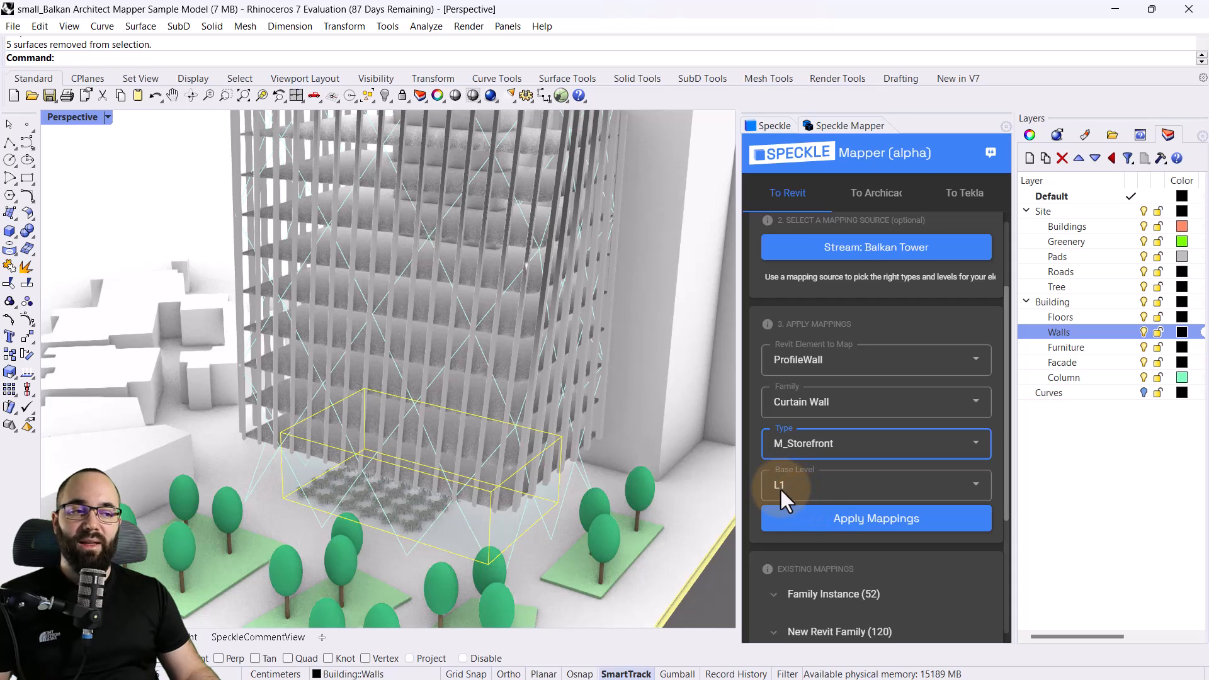
{"action": "left_click", "coordinate": [884, 531]}
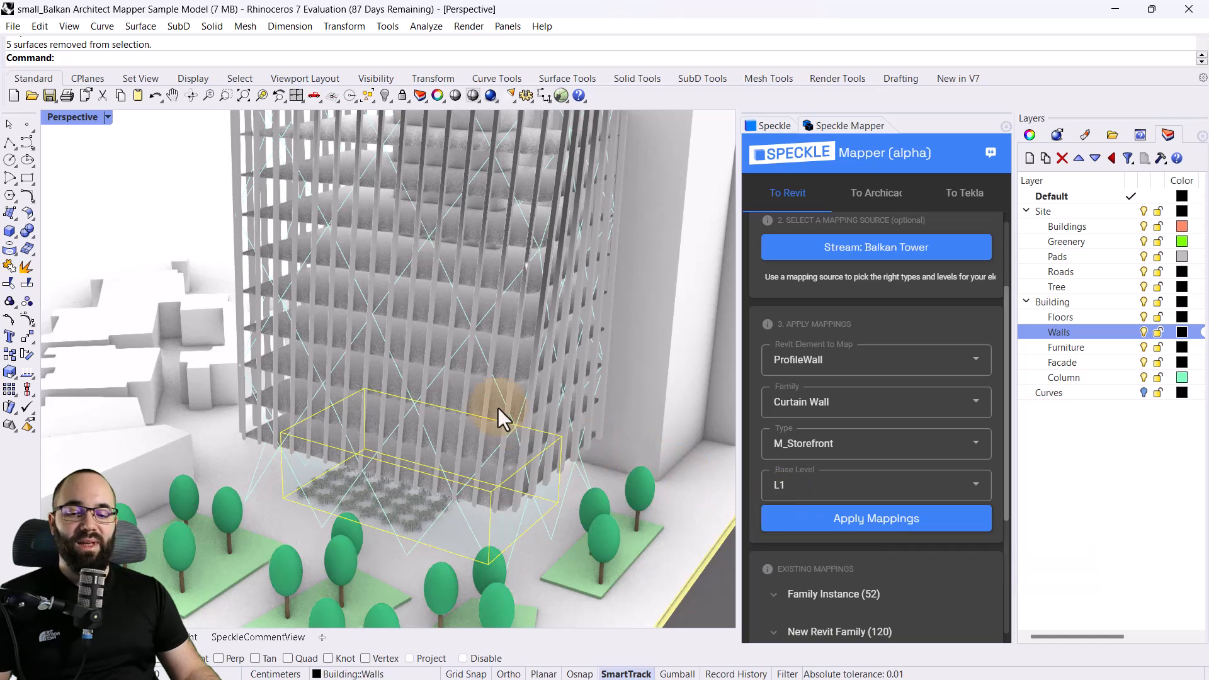
Clear the wall selection and select all the facade fins on the Building::Facade layer
{"action": "scroll", "coordinate": [458, 510], "scroll_direction": "down", "scroll_amount": 5}
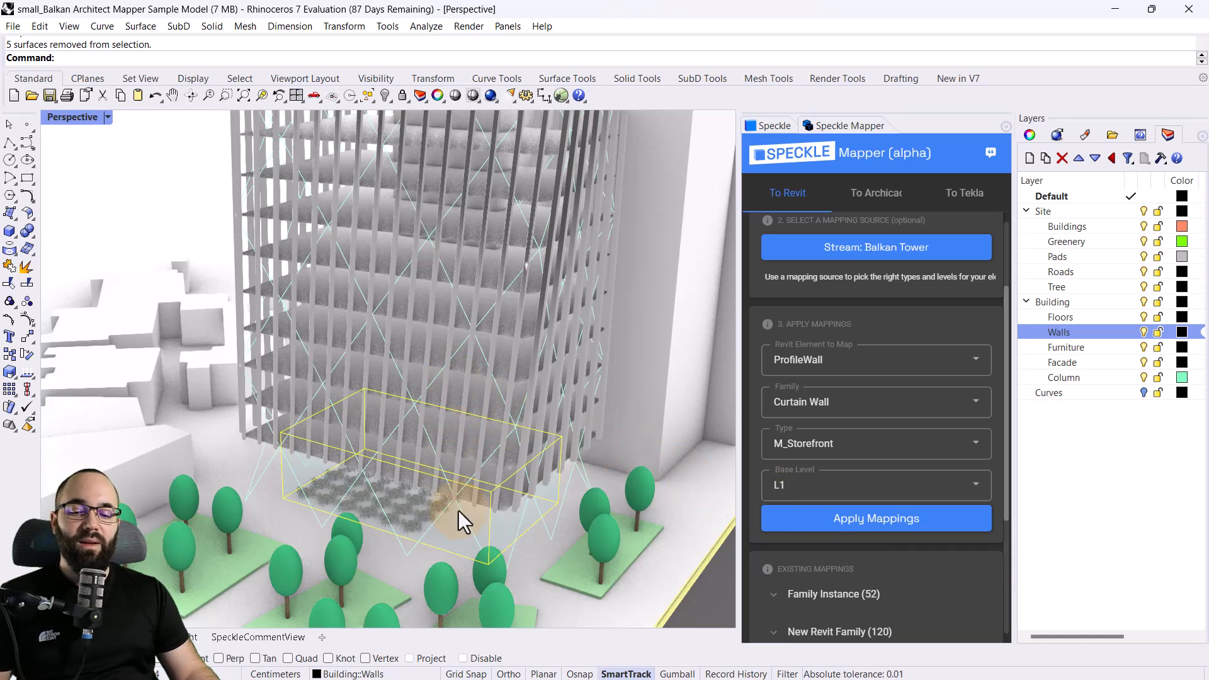
{"action": "scroll", "coordinate": [460, 131], "scroll_direction": "up", "scroll_amount": 5}
{"action": "scroll", "coordinate": [457, 163], "scroll_direction": "up", "scroll_amount": 6}
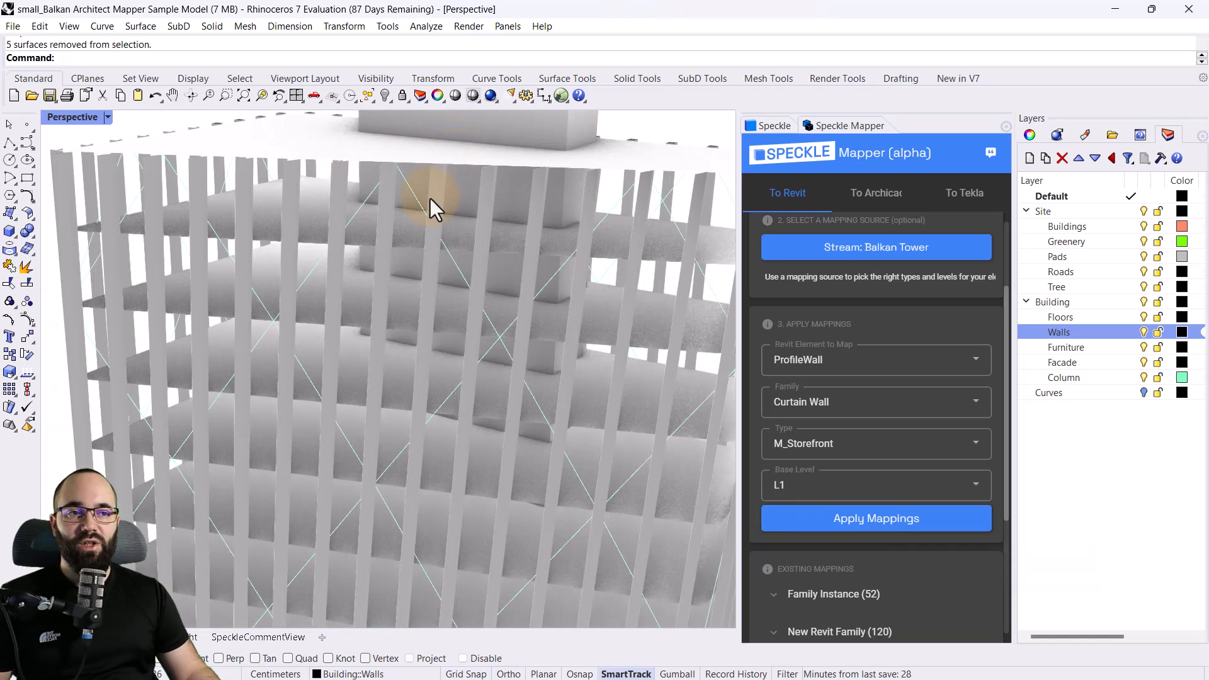
{"action": "scroll", "coordinate": [366, 270], "scroll_direction": "down", "scroll_amount": 3}
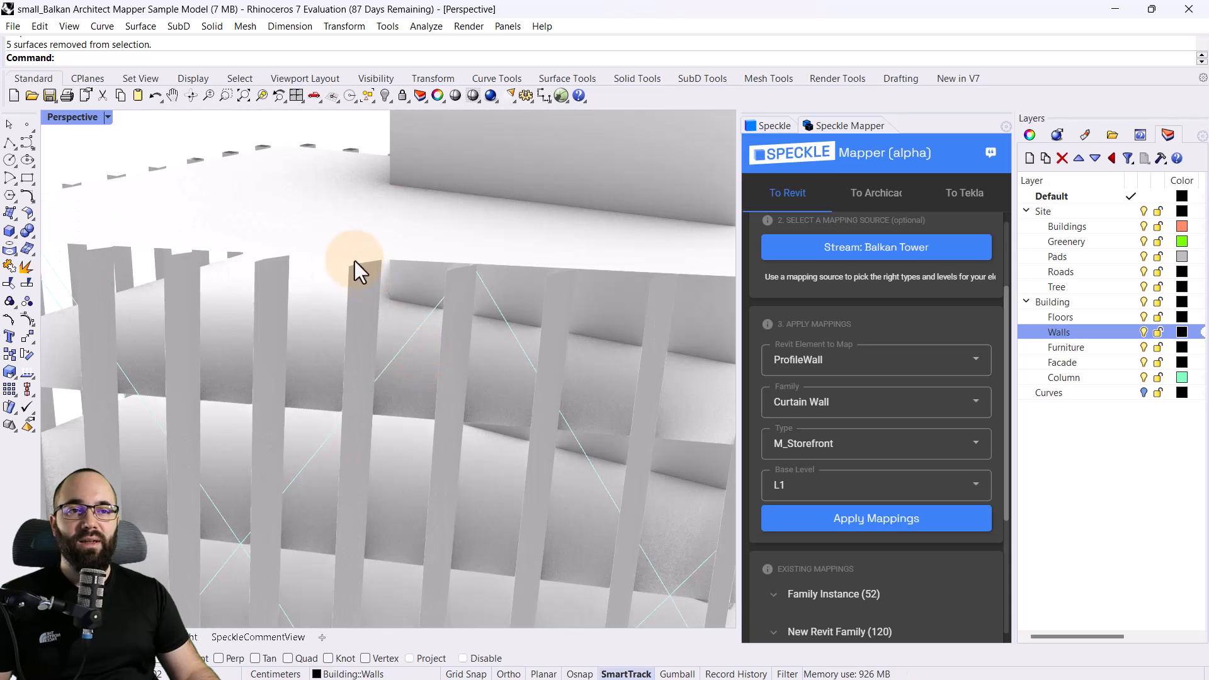
{"action": "scroll", "coordinate": [362, 276], "scroll_direction": "down", "scroll_amount": 3}
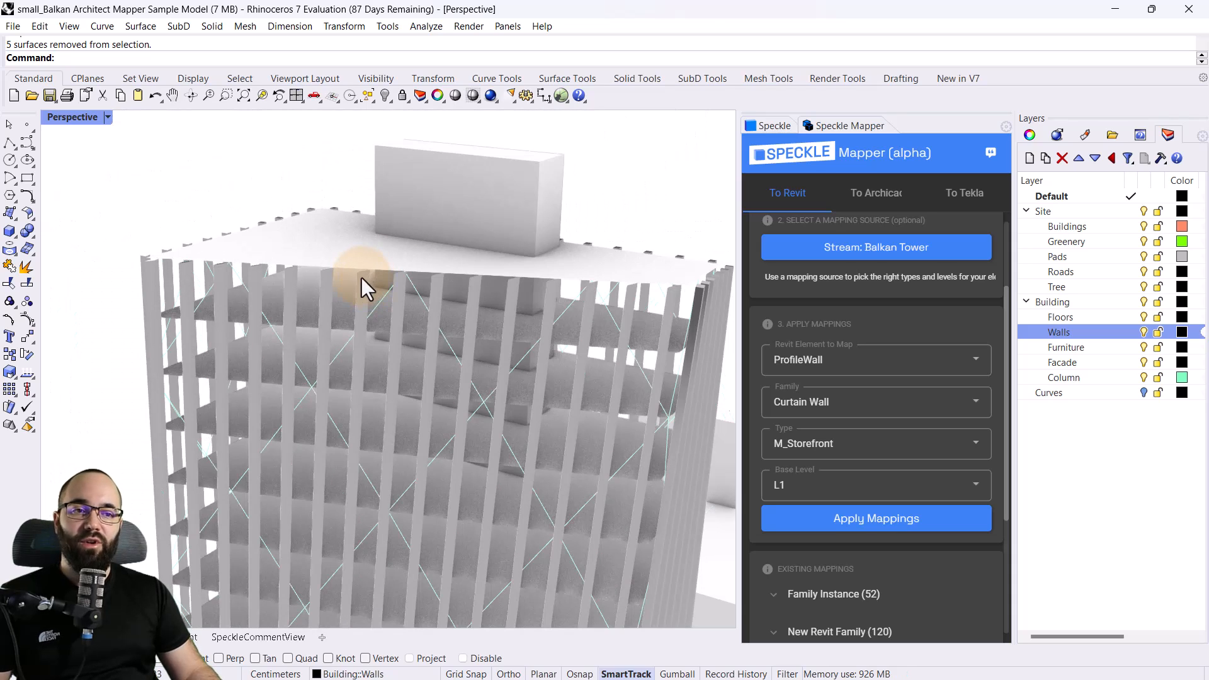
{"action": "scroll", "coordinate": [360, 277], "scroll_direction": "down", "scroll_amount": 8}
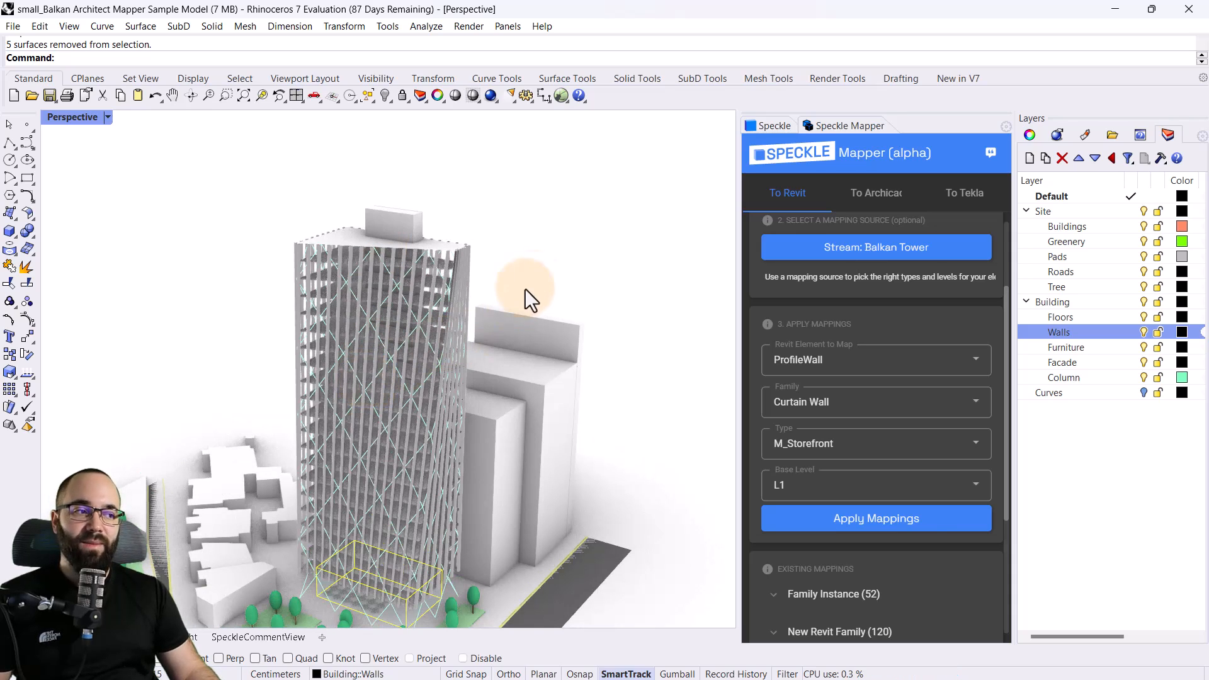
{"action": "left_click", "coordinate": [543, 263]}
{"action": "right_click", "coordinate": [1052, 376]}
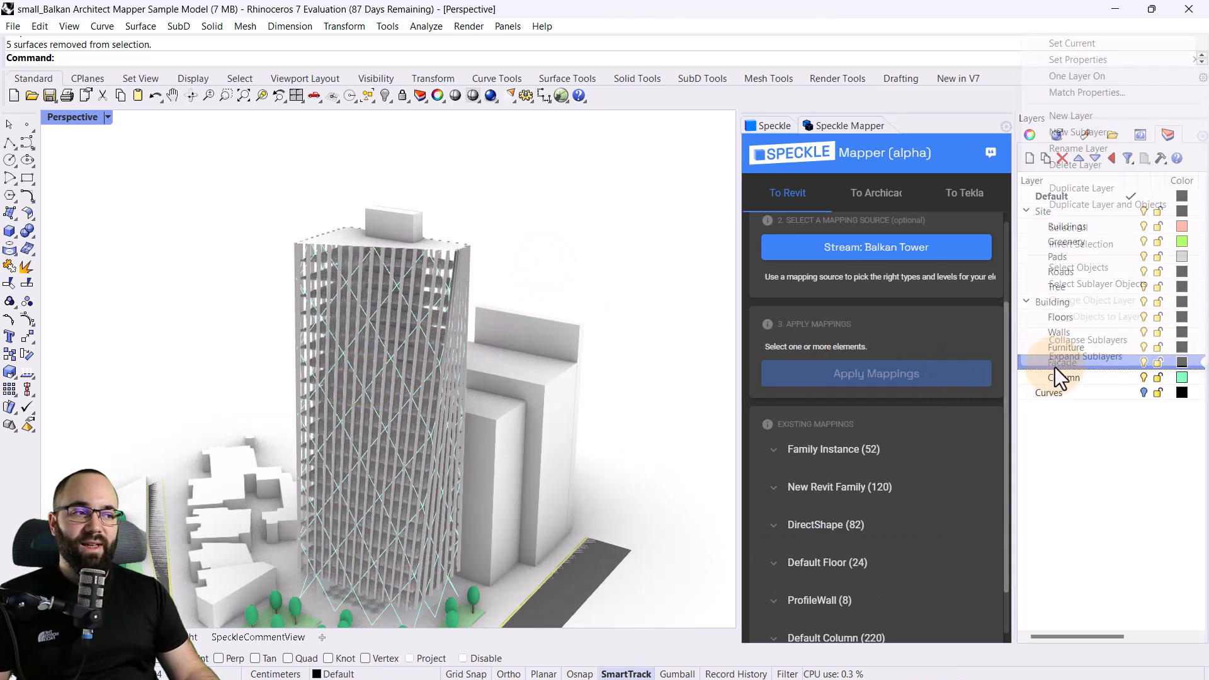
{"action": "left_click", "coordinate": [1073, 284]}
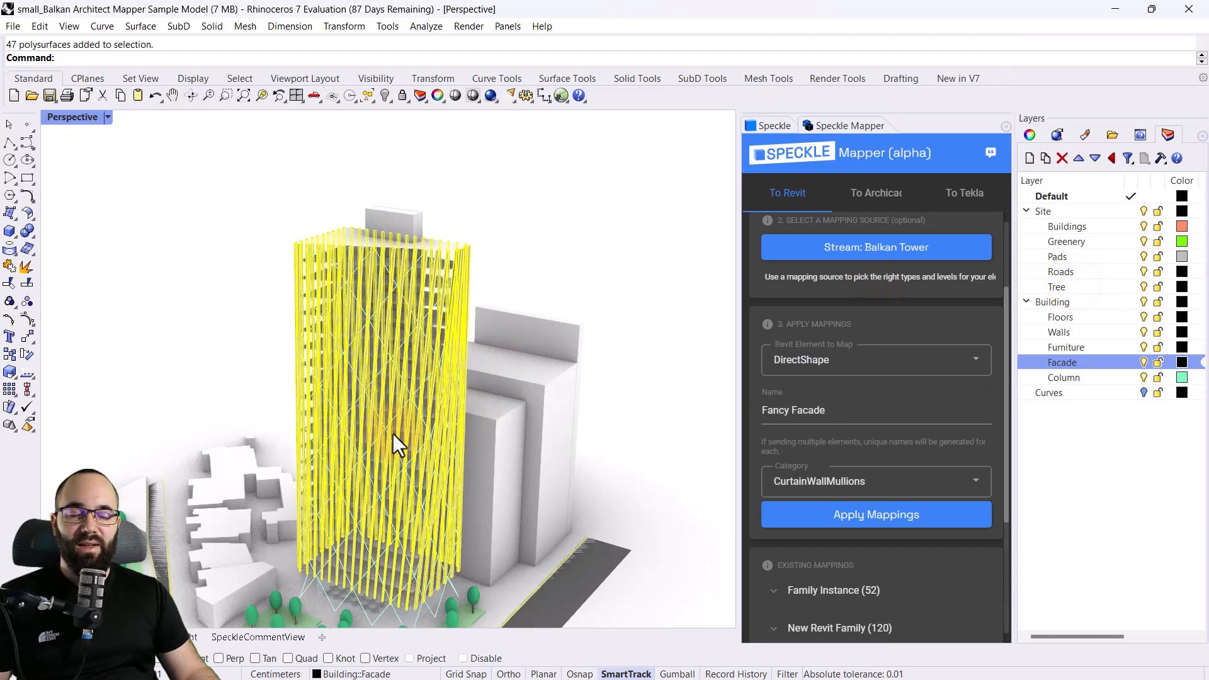
Map the facade fins as DirectShape named Fancy Facade in the CurtainWallMullions category, and clear the selection
{"action": "left_click", "coordinate": [812, 359]}
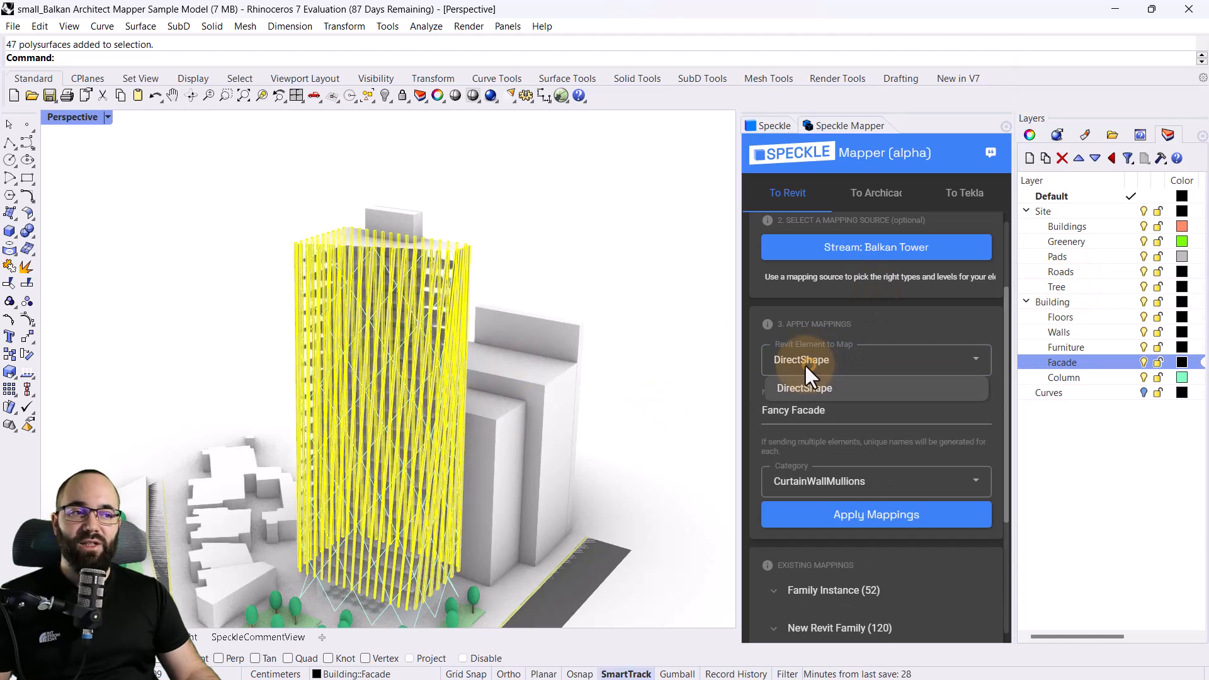
{"action": "left_click", "coordinate": [822, 364]}
{"action": "left_click", "coordinate": [807, 417]}
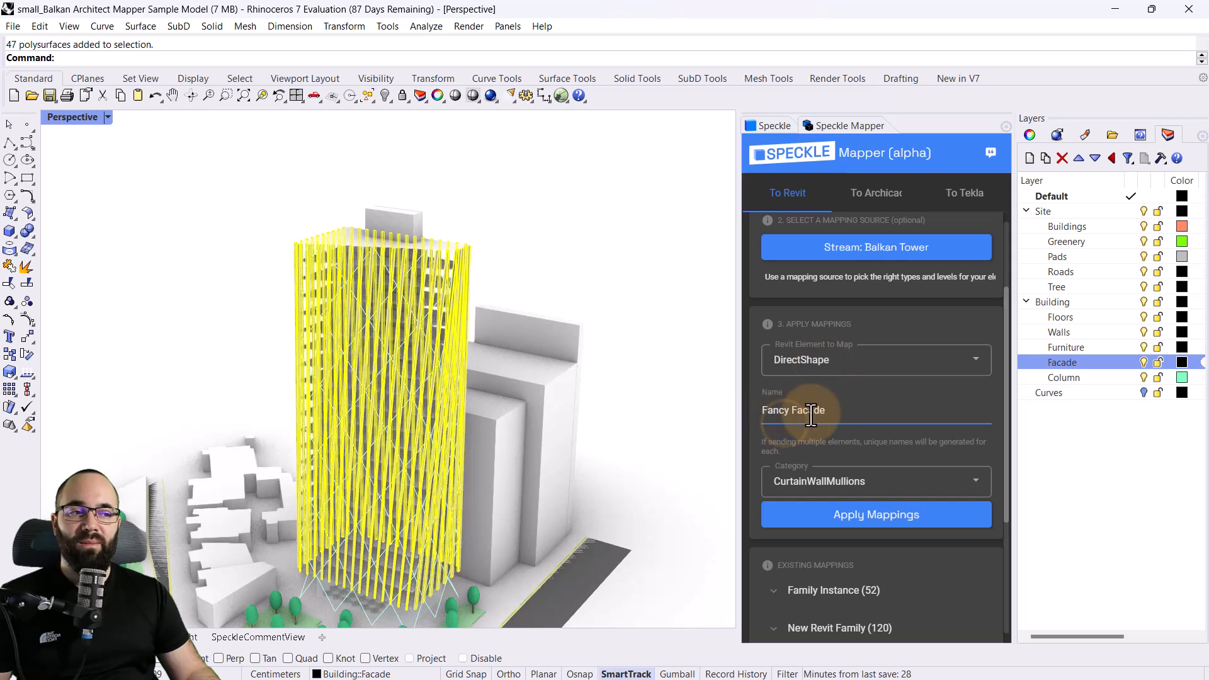
{"action": "scroll", "coordinate": [834, 416], "scroll_direction": "down", "scroll_amount": 1}
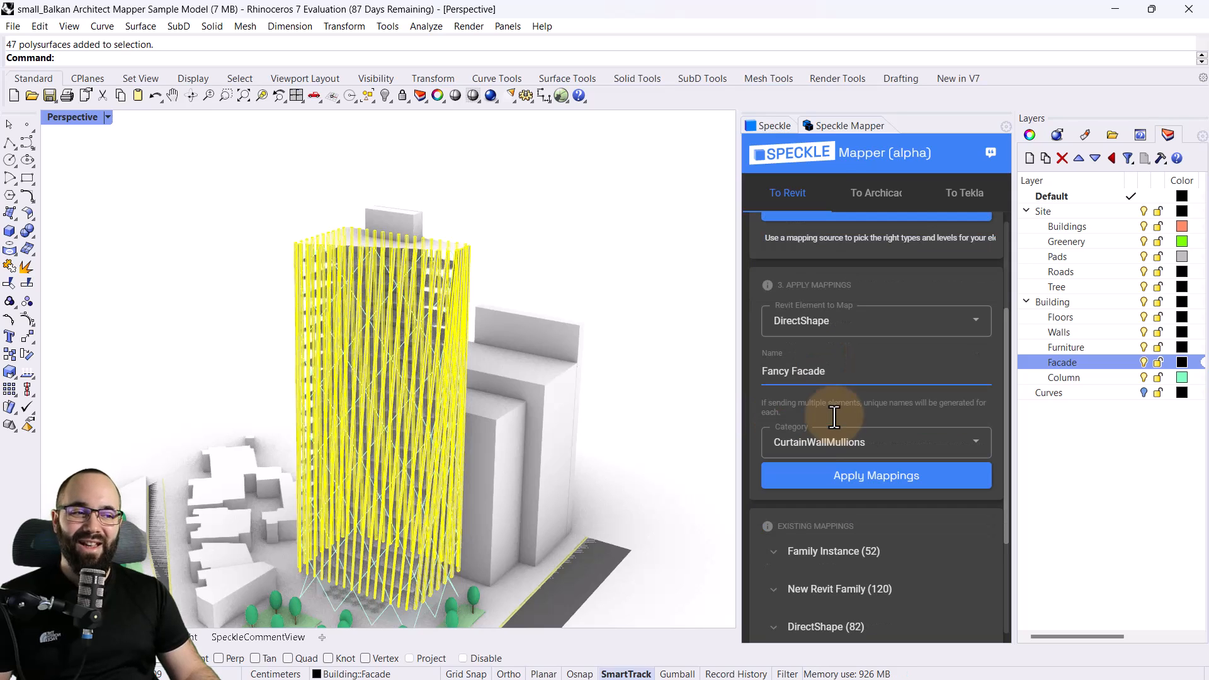
{"action": "left_click", "coordinate": [815, 440]}
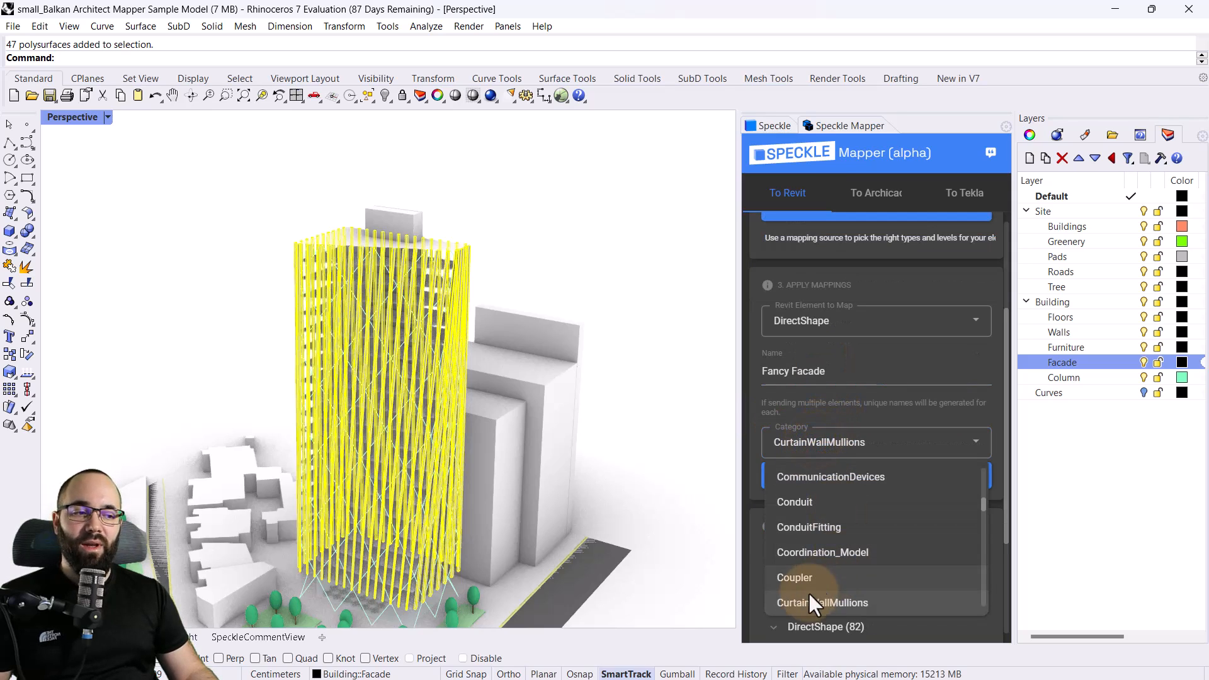
{"action": "left_click", "coordinate": [822, 604]}
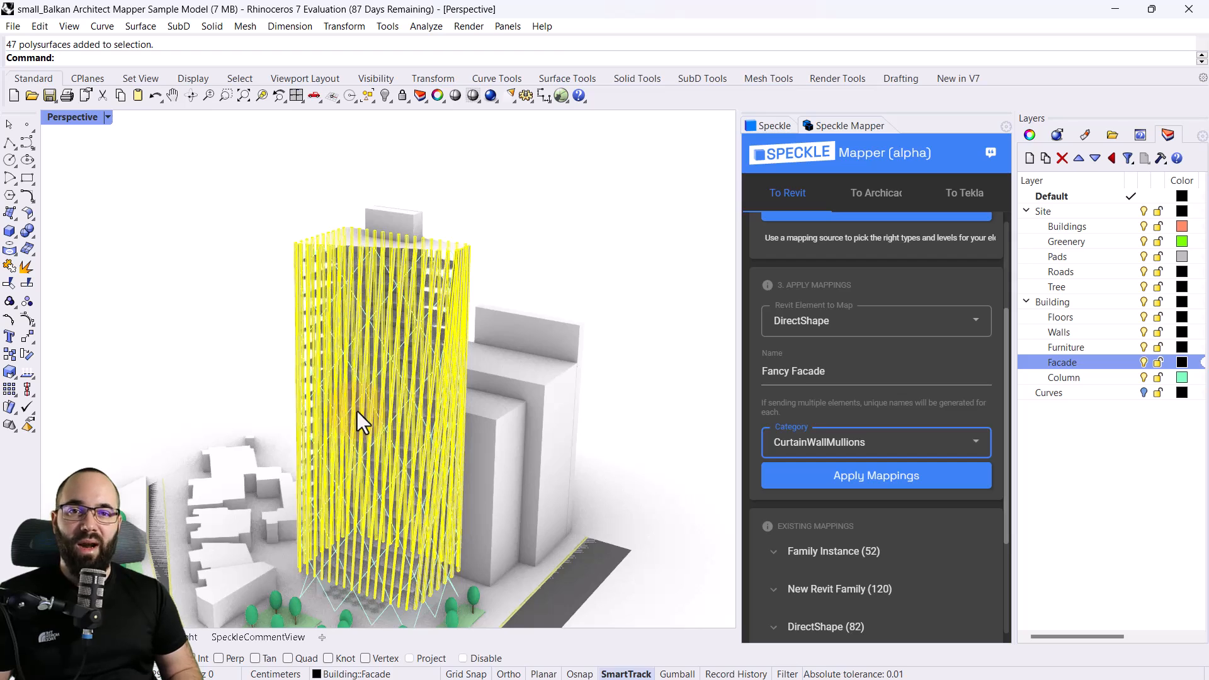
{"action": "left_click", "coordinate": [945, 479]}
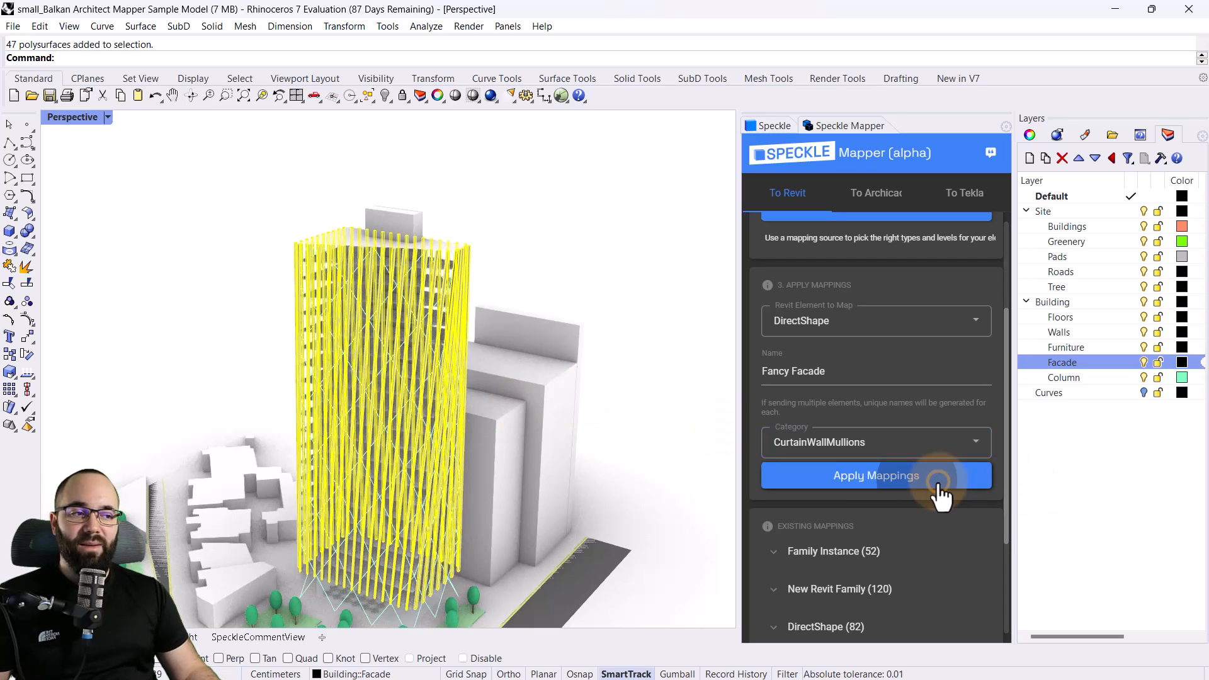
{"action": "left_click", "coordinate": [626, 462]}
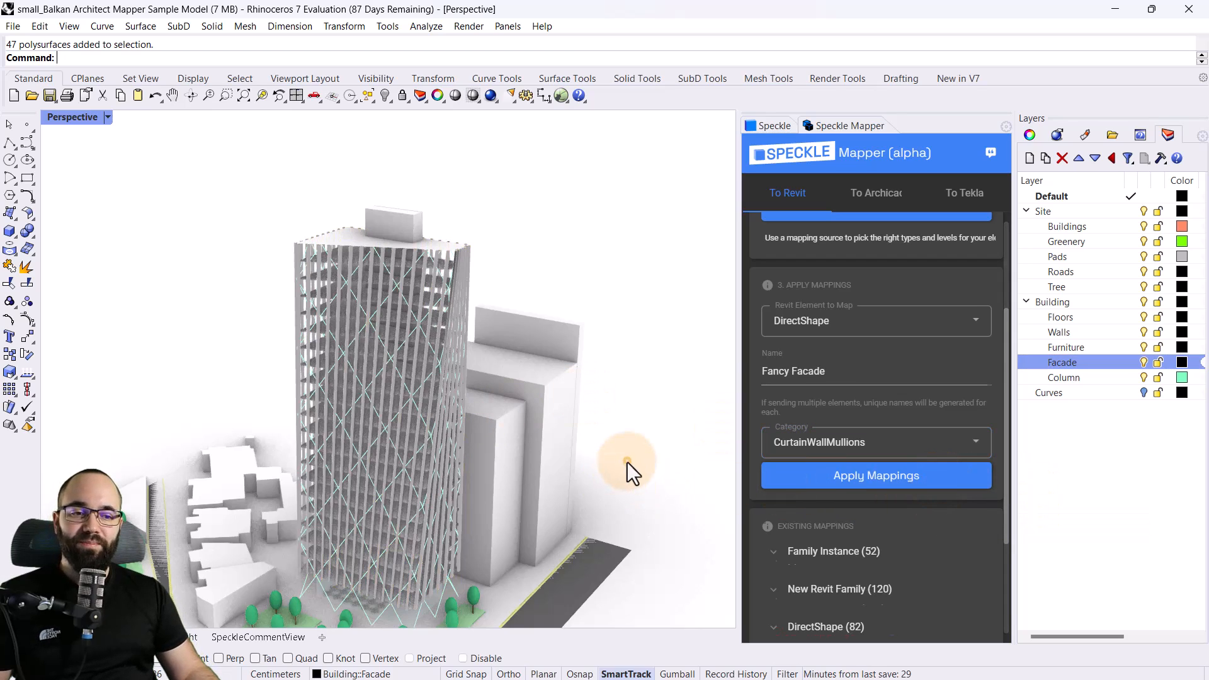
Select all the table and chair blocks on the Building::Furniture layer
{"action": "scroll", "coordinate": [325, 614], "scroll_direction": "up", "scroll_amount": 10}
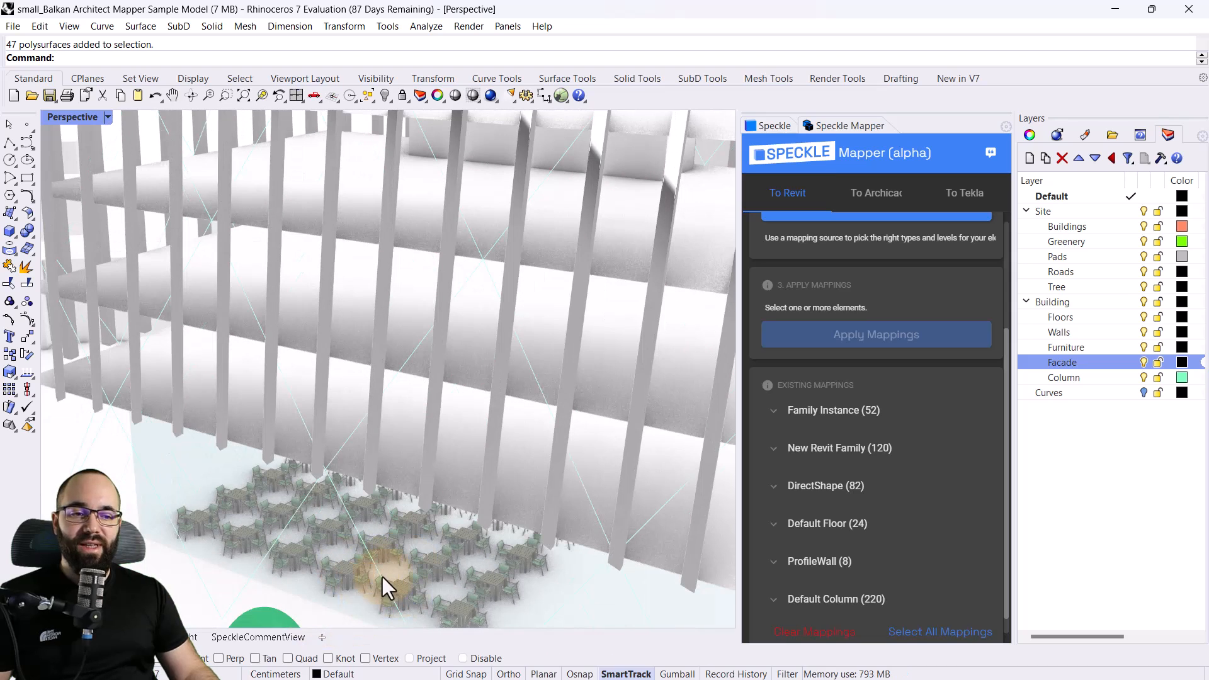
{"action": "right_click", "coordinate": [1060, 347]}
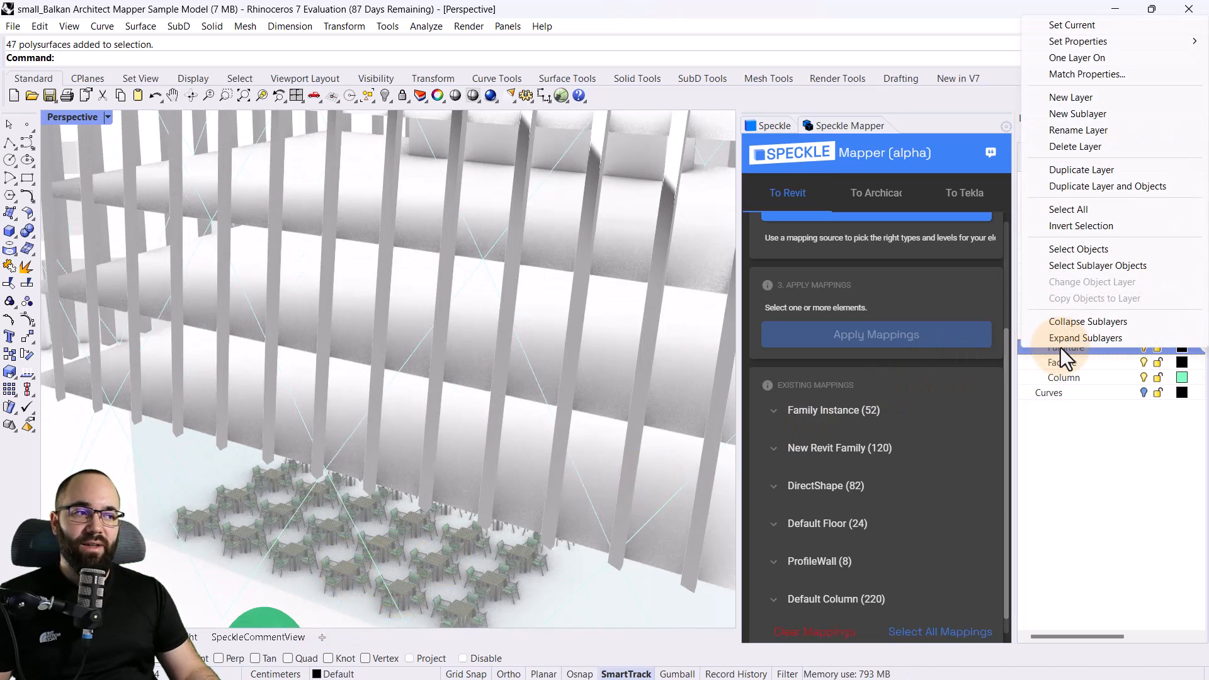
{"action": "left_click", "coordinate": [1071, 266]}
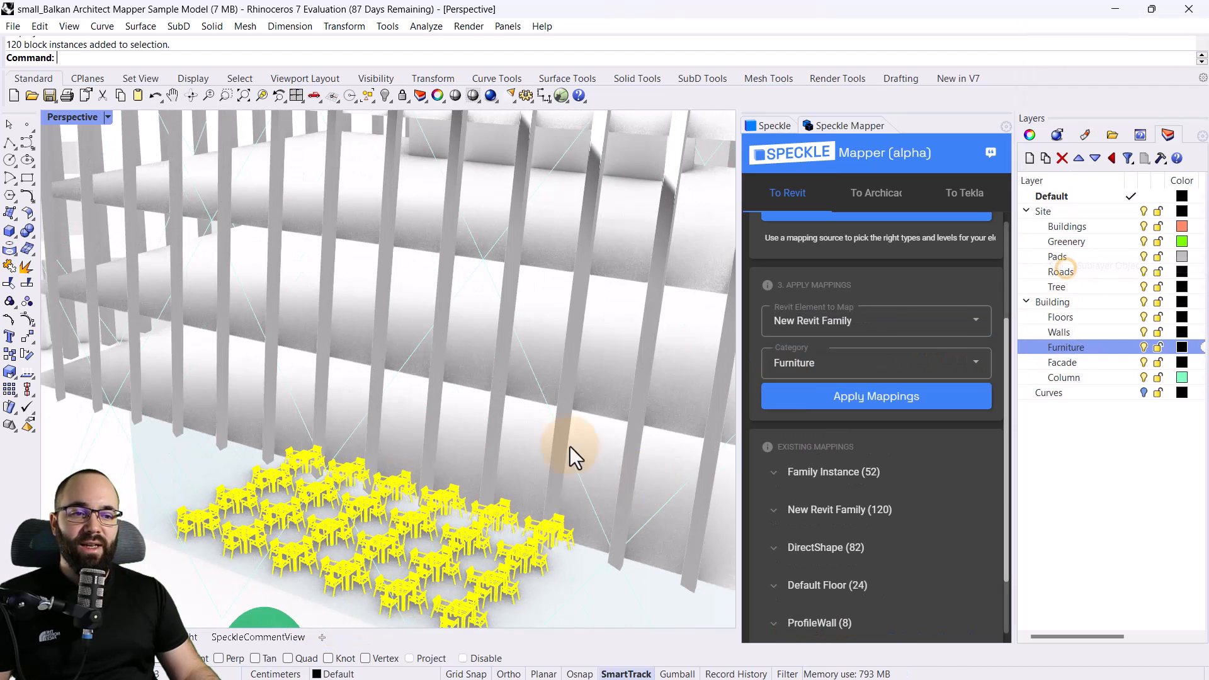
Map the selected furniture blocks as New Revit Family in the Furniture category, and clear the selection
{"action": "left_click", "coordinate": [822, 320]}
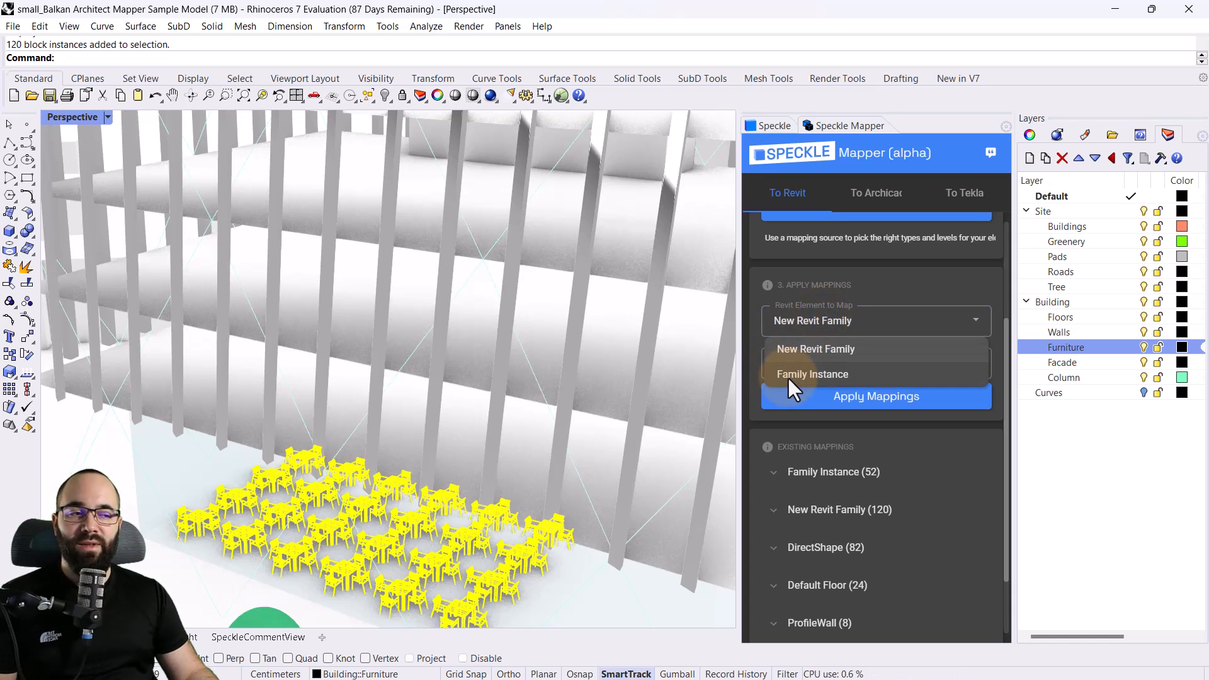
{"action": "left_click", "coordinate": [787, 378]}
{"action": "left_click", "coordinate": [799, 323]}
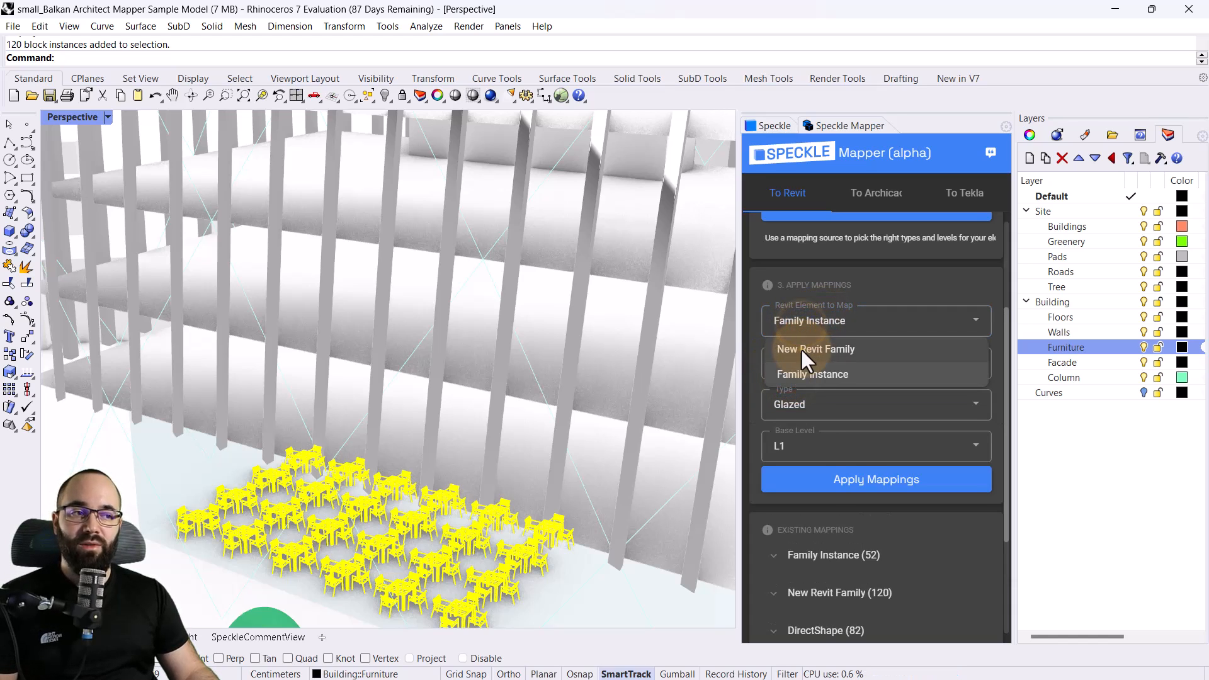
{"action": "left_click", "coordinate": [801, 350]}
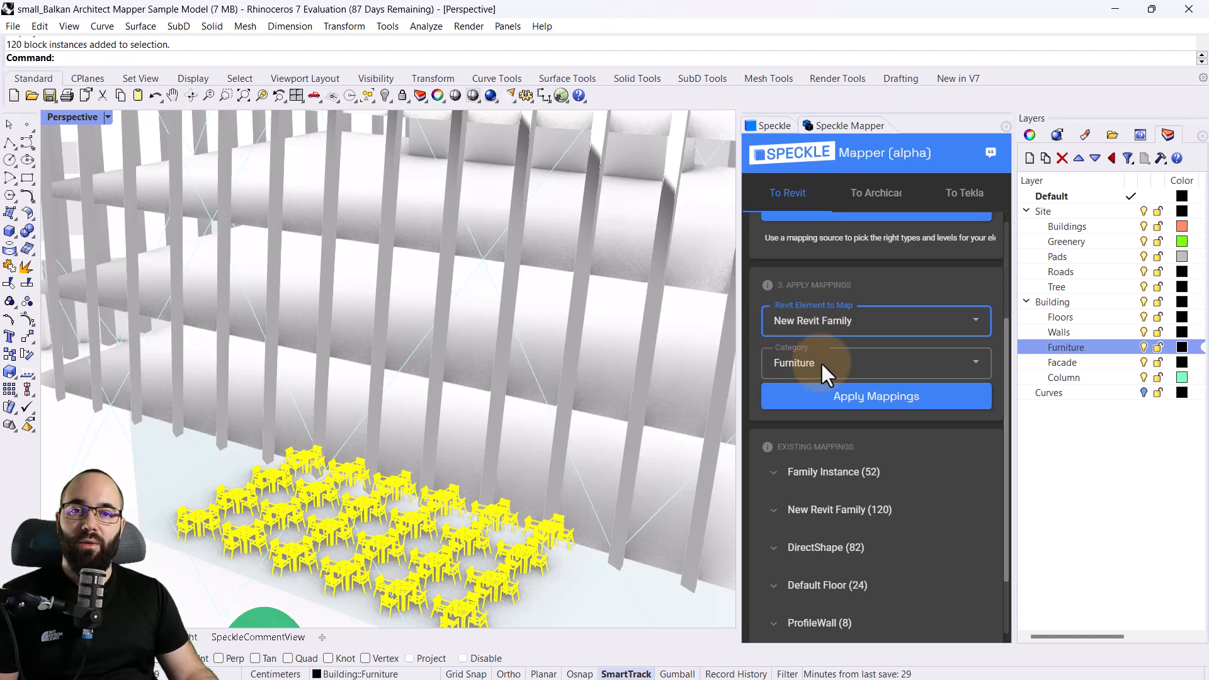
{"action": "left_click", "coordinate": [854, 403]}
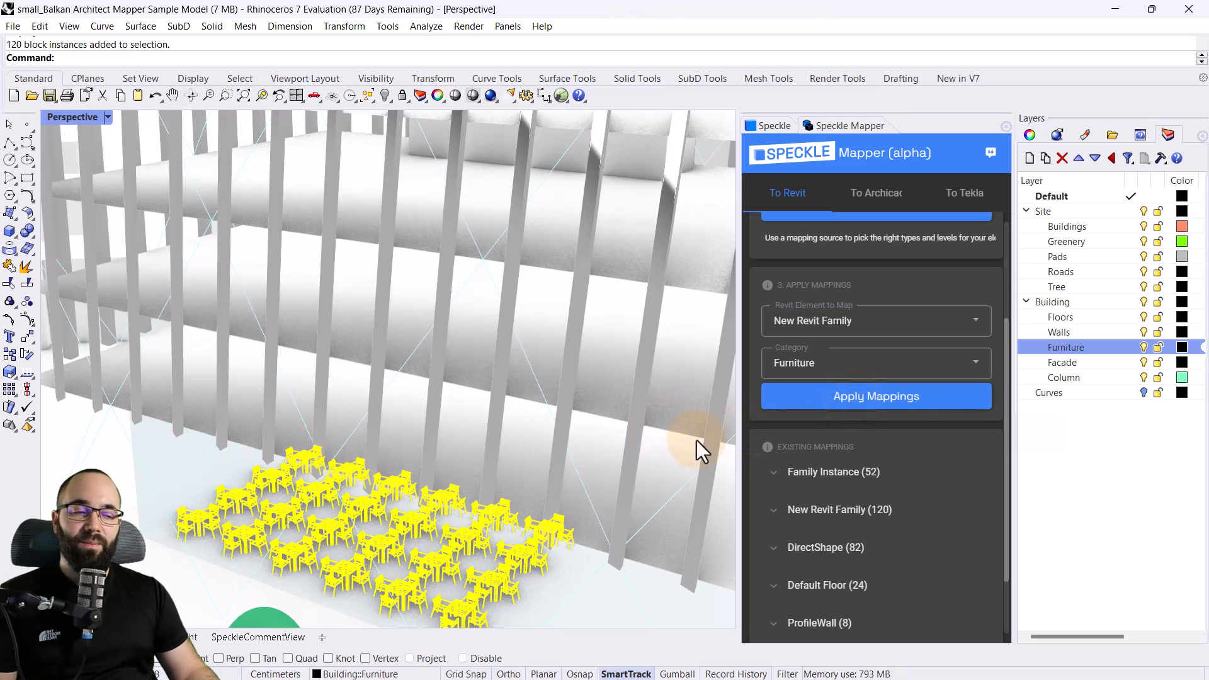
{"action": "scroll", "coordinate": [464, 495], "scroll_direction": "down", "scroll_amount": 10}
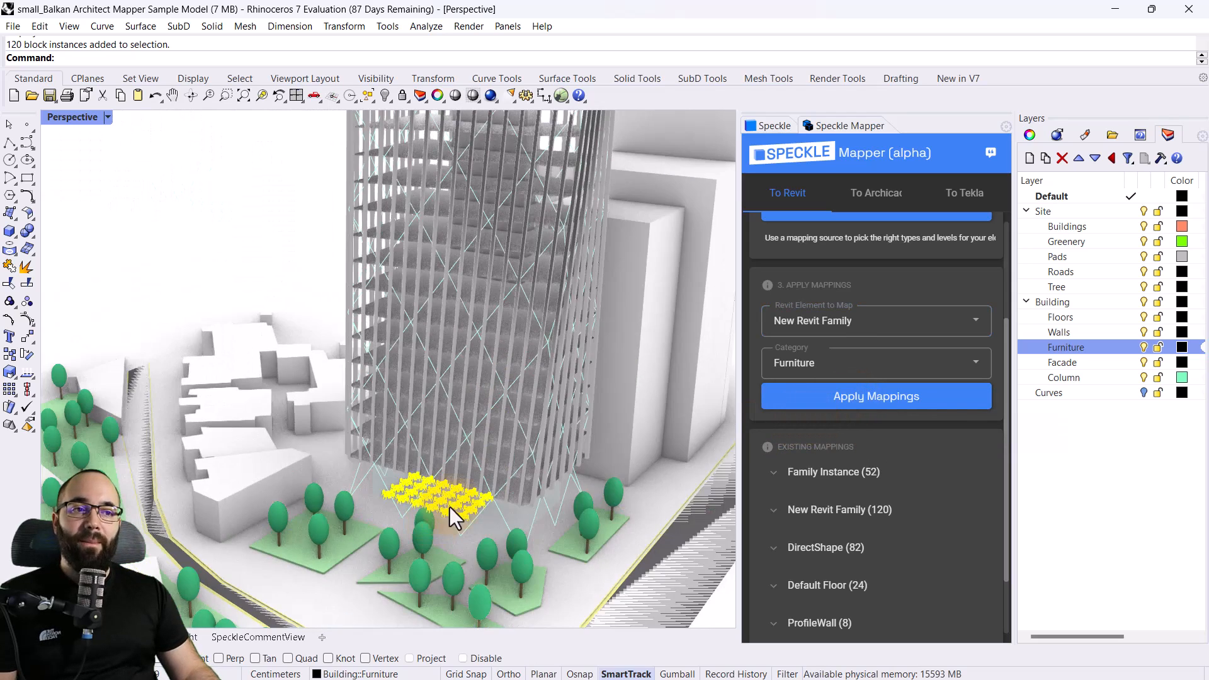
{"action": "scroll", "coordinate": [504, 419], "scroll_direction": "up", "scroll_amount": 5}
{"action": "left_click", "coordinate": [247, 345]}
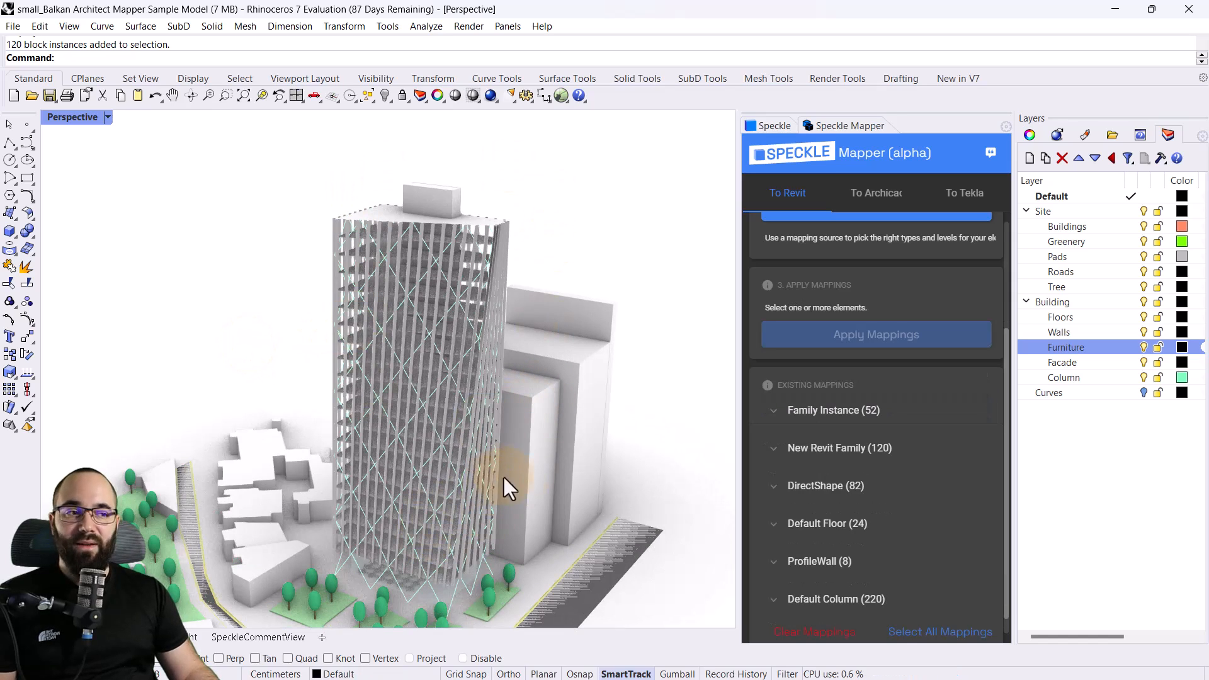
Open the Balkan Tower project afresh in the Speckle connector and choose building as the model to send to
{"action": "left_click", "coordinate": [769, 124]}
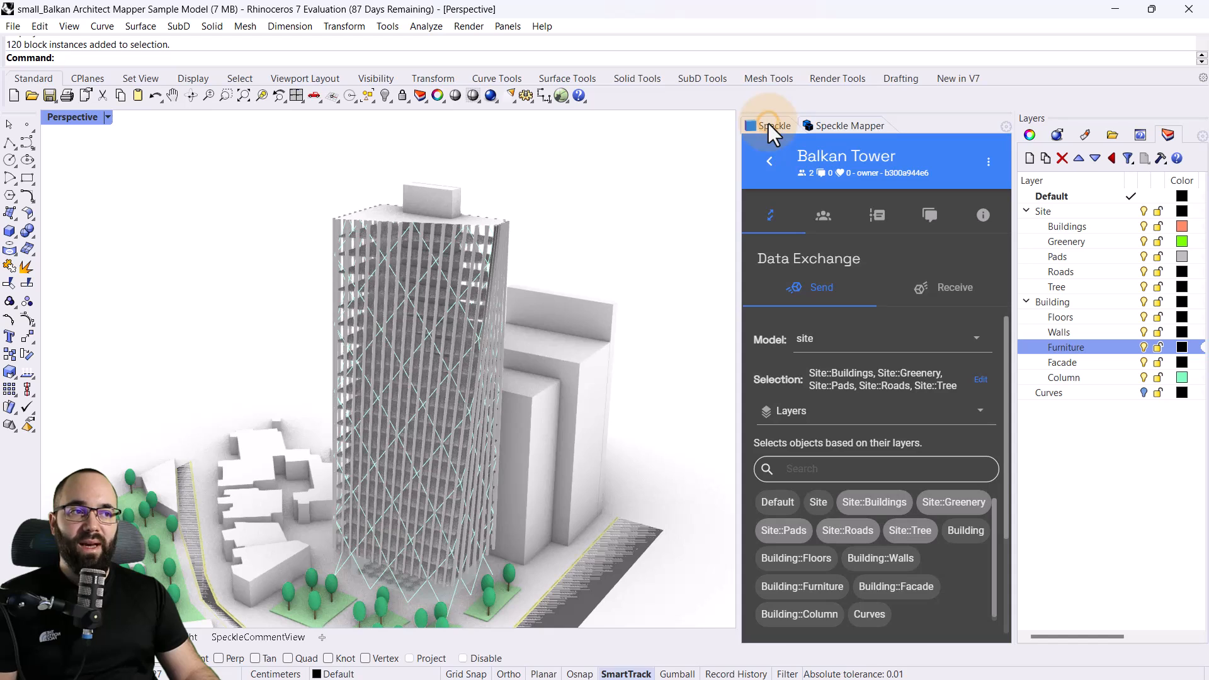
{"action": "left_click", "coordinate": [770, 161]}
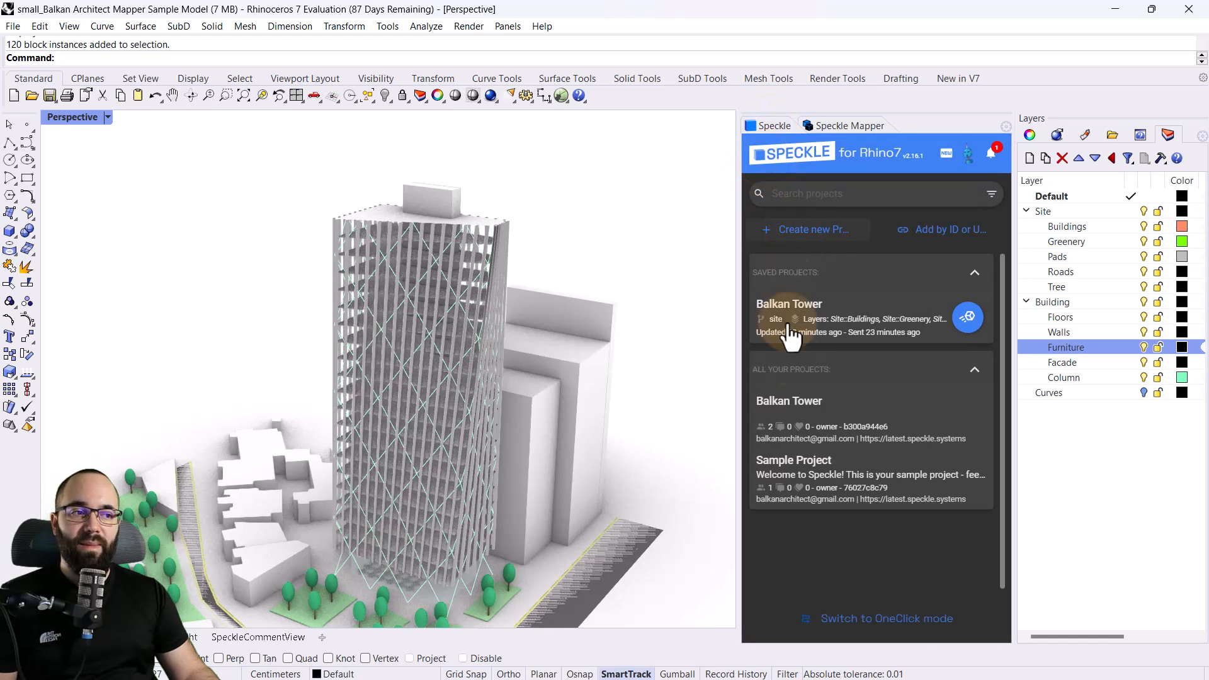
{"action": "left_click", "coordinate": [789, 409]}
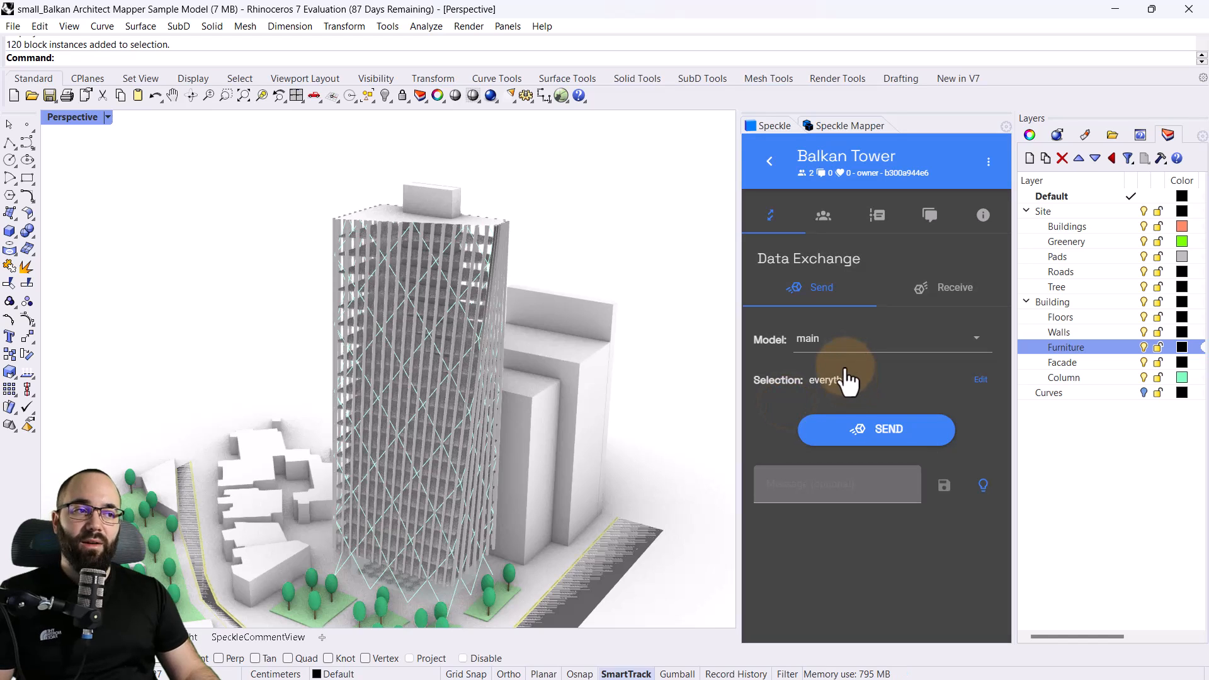
{"action": "left_click", "coordinate": [833, 340]}
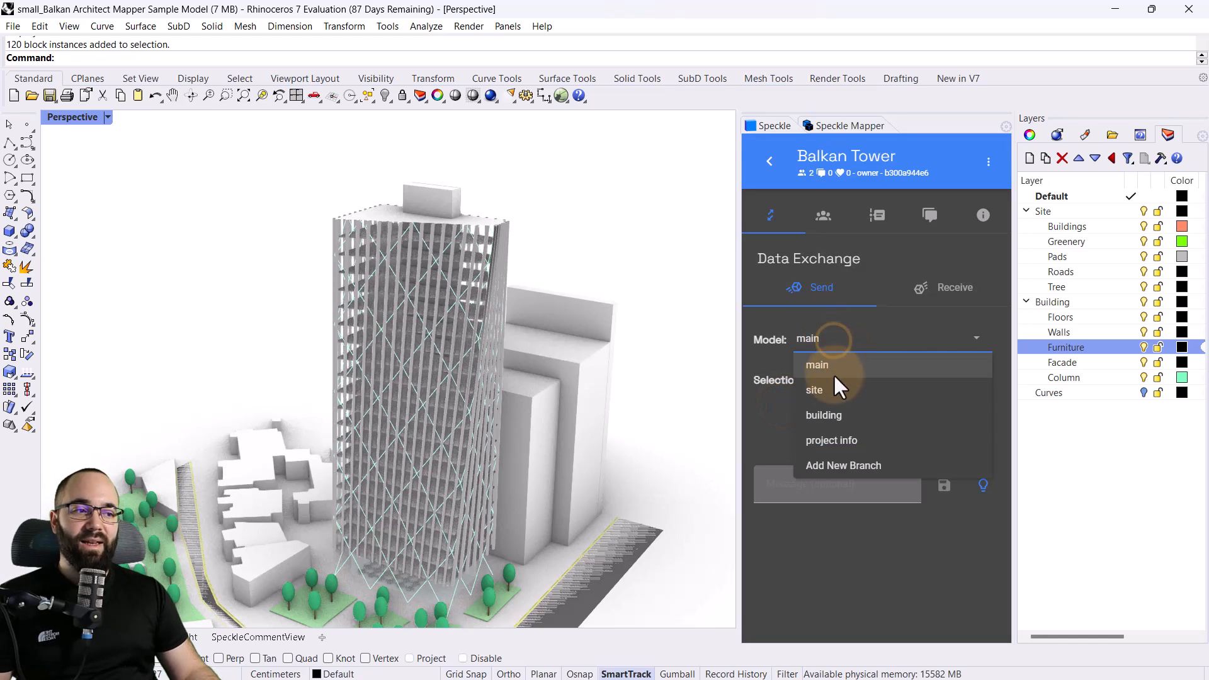
{"action": "left_click", "coordinate": [825, 417]}
Filter the objects to send by layers, including Building and its Floors, Walls, Furniture, Facade and Column sublayers
{"action": "left_click", "coordinate": [819, 382]}
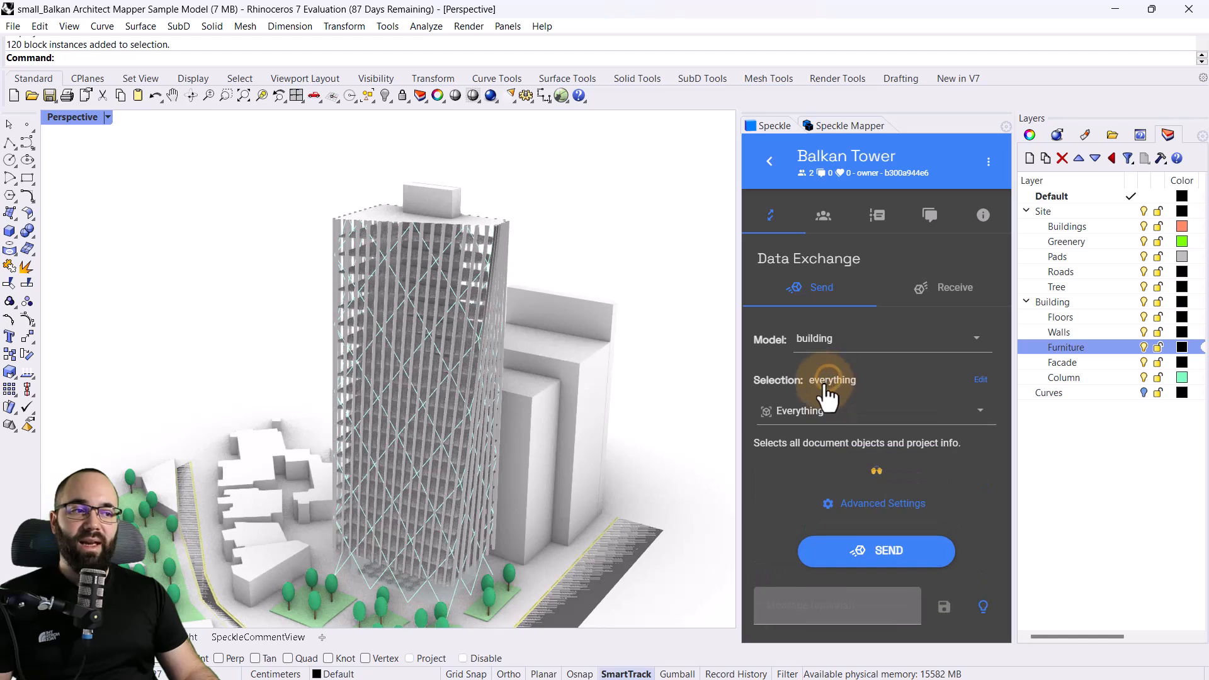
{"action": "left_click", "coordinate": [800, 411]}
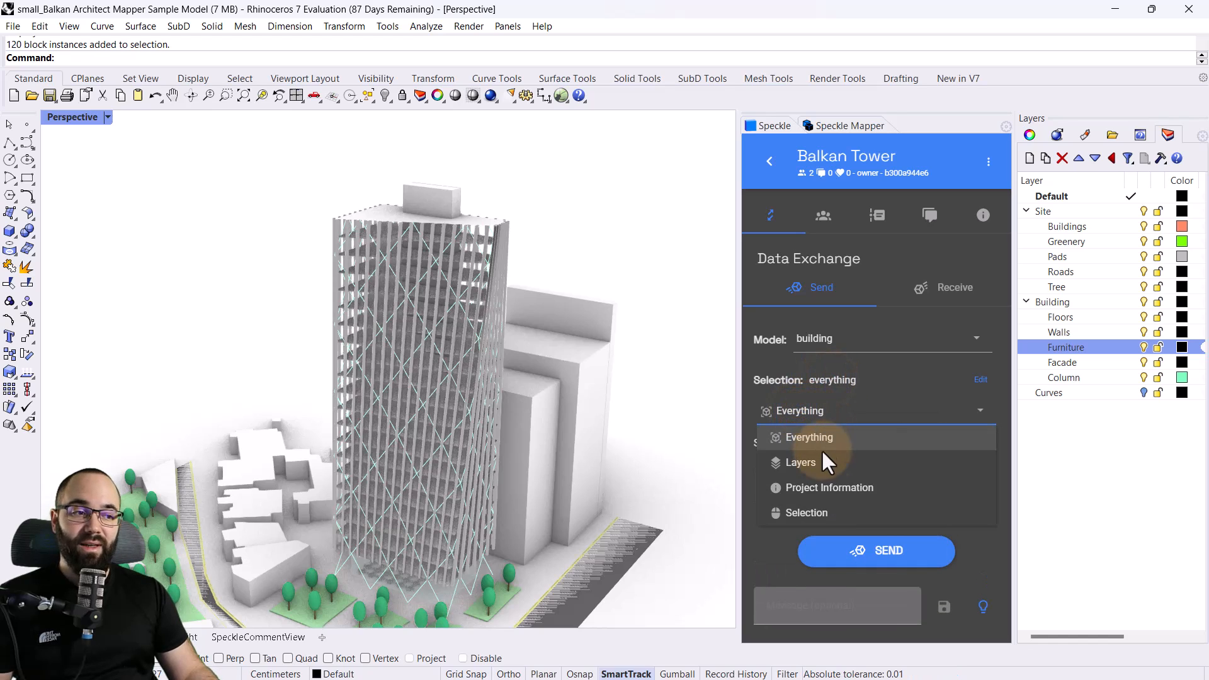
{"action": "left_click", "coordinate": [804, 466]}
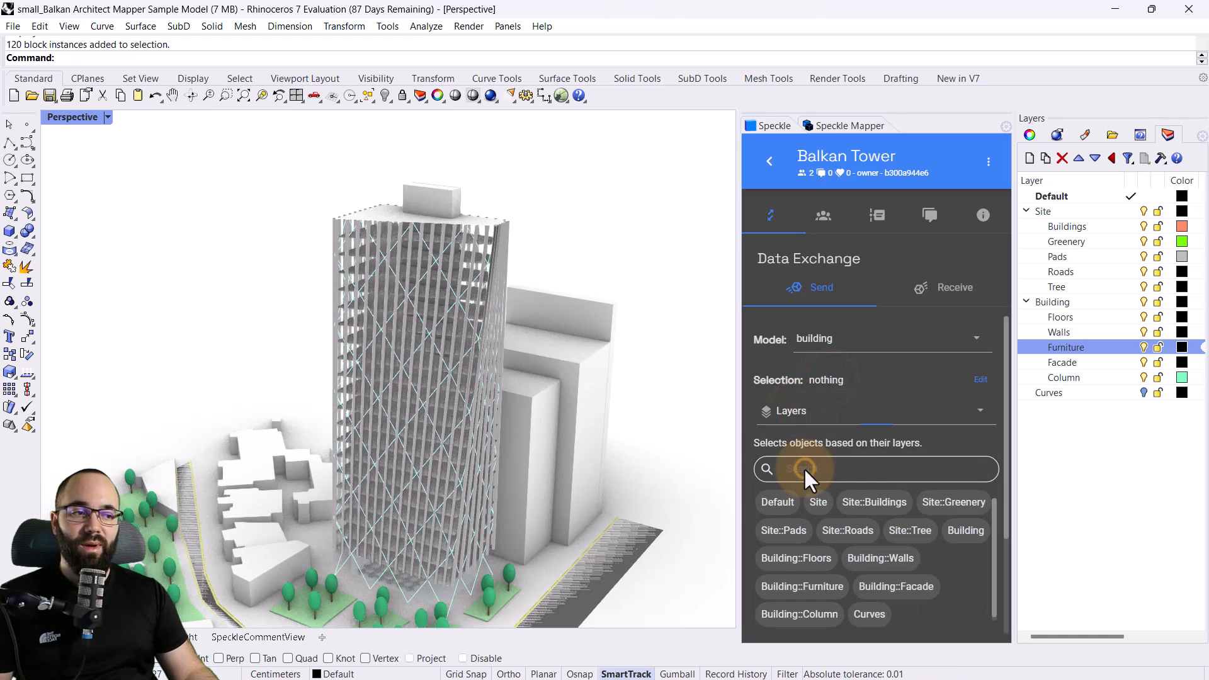
{"action": "scroll", "coordinate": [861, 438], "scroll_direction": "down", "scroll_amount": 1}
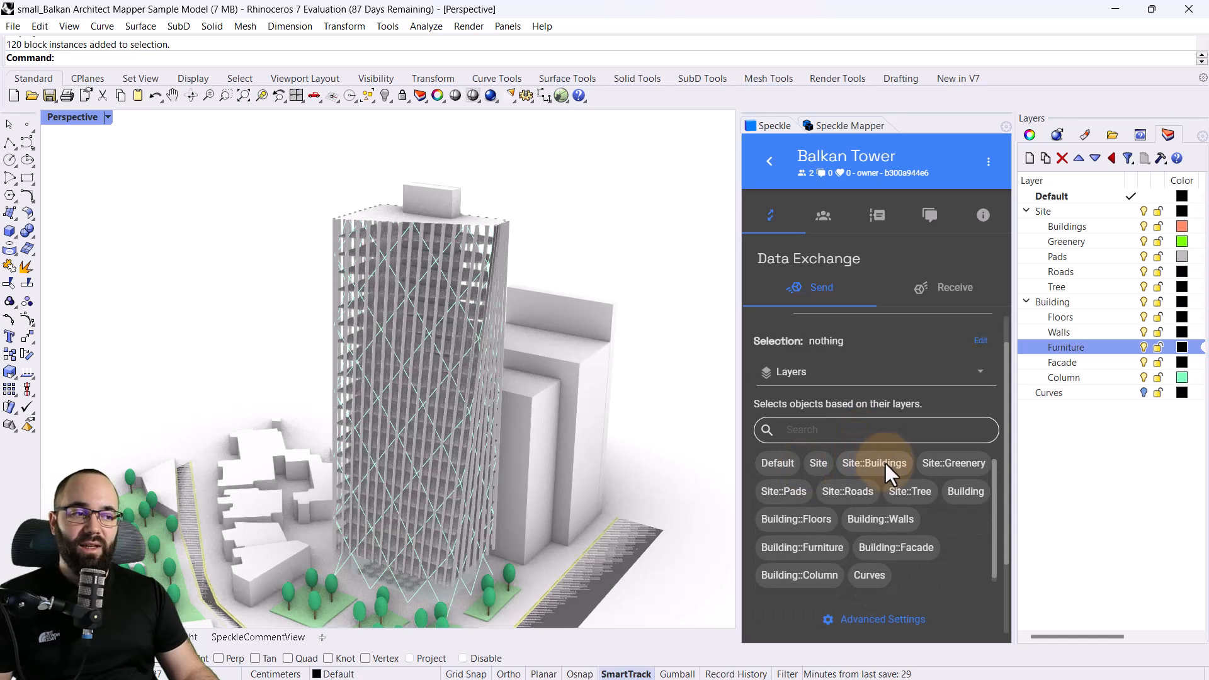
{"action": "left_click", "coordinate": [966, 496]}
{"action": "left_click", "coordinate": [822, 527]}
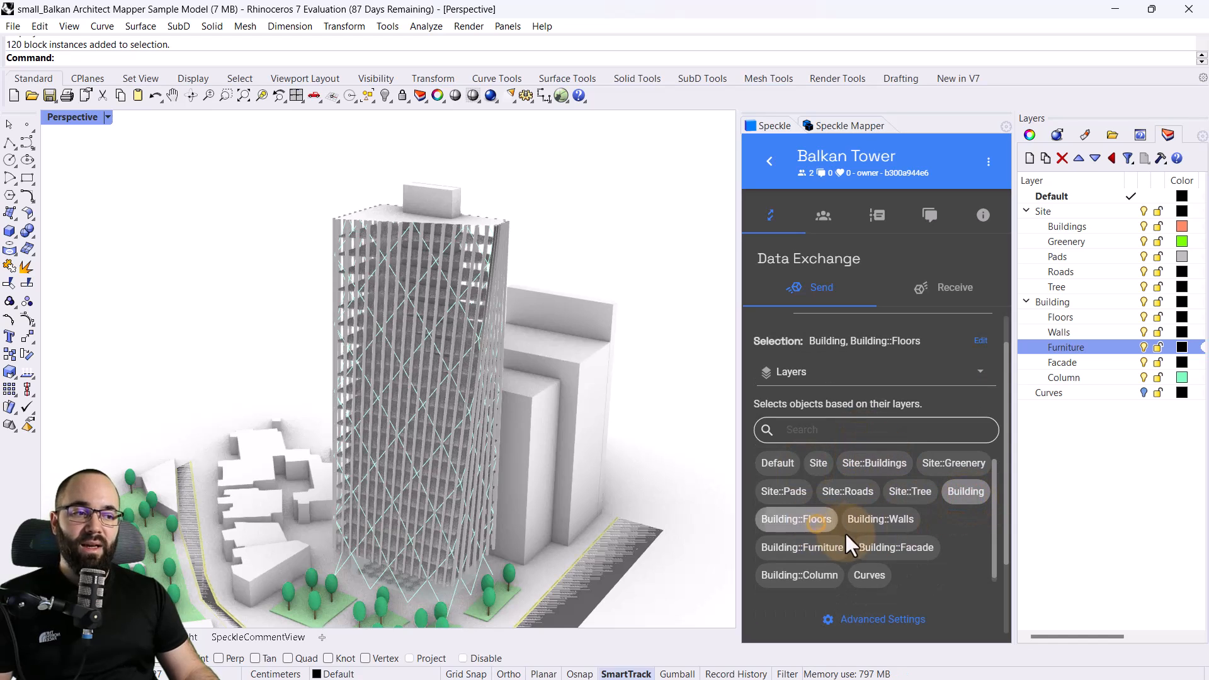
{"action": "left_click", "coordinate": [875, 521]}
{"action": "left_click", "coordinate": [803, 547]}
{"action": "left_click", "coordinate": [889, 550]}
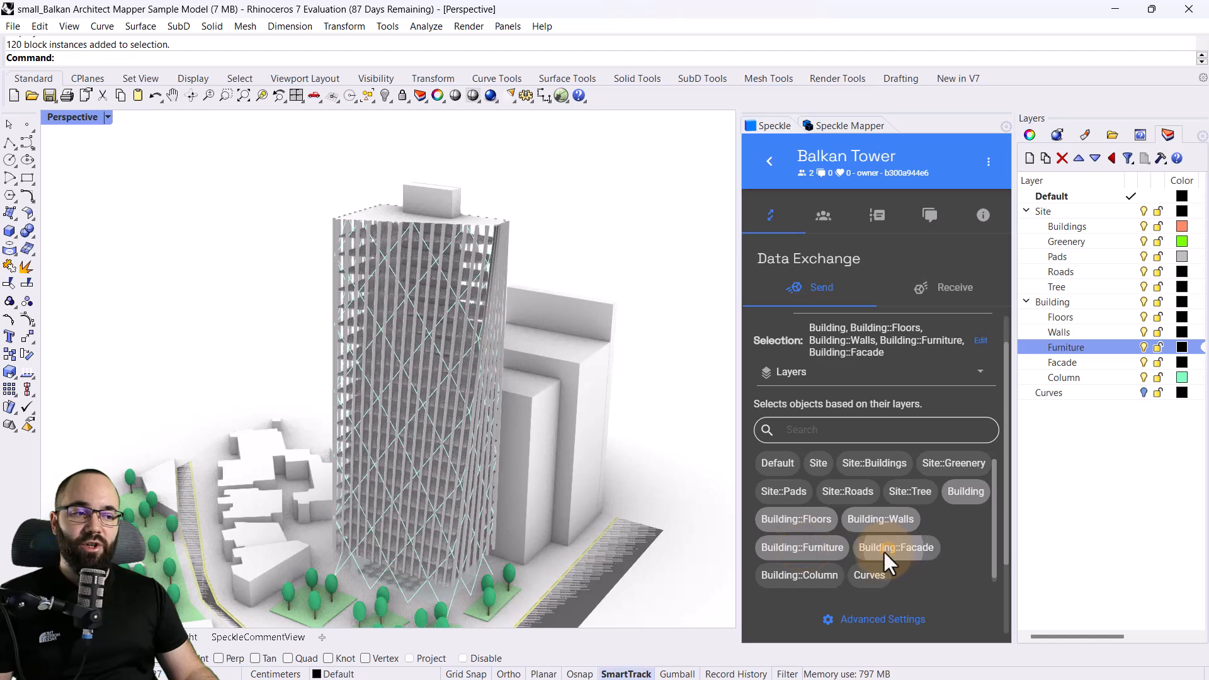
{"action": "left_click", "coordinate": [802, 576]}
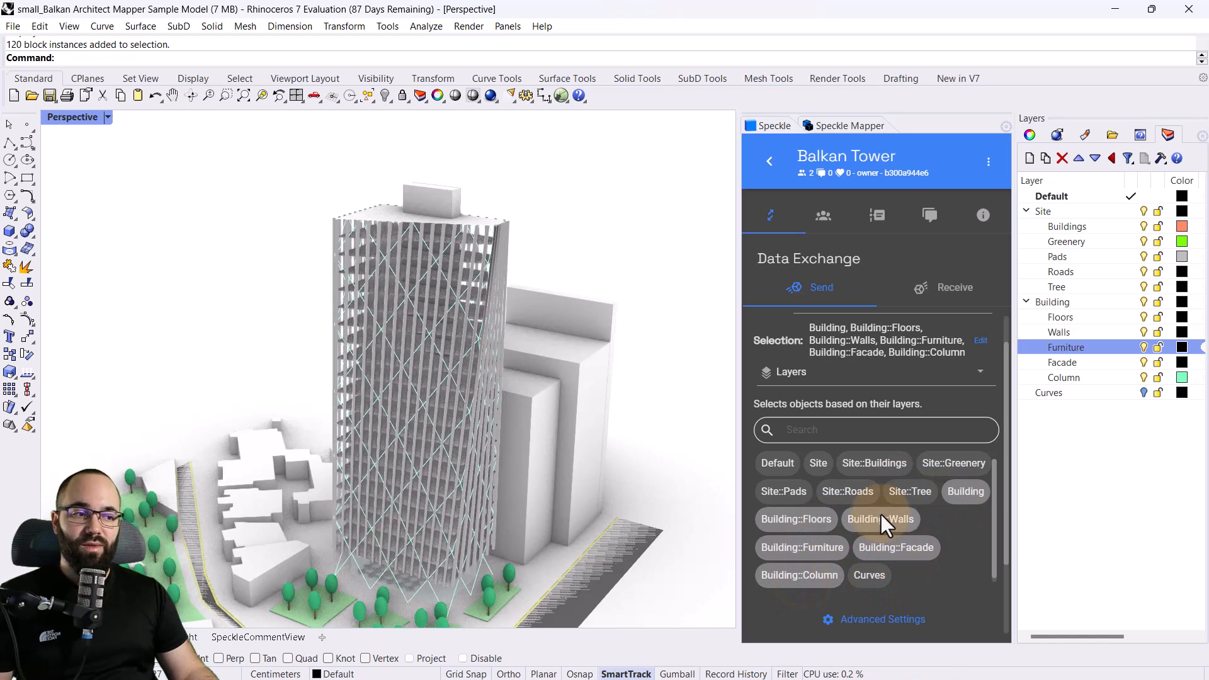
Send the chosen building layers to the Balkan Tower project
{"action": "scroll", "coordinate": [880, 515], "scroll_direction": "down", "scroll_amount": 1}
{"action": "scroll", "coordinate": [1001, 504], "scroll_direction": "down", "scroll_amount": 3}
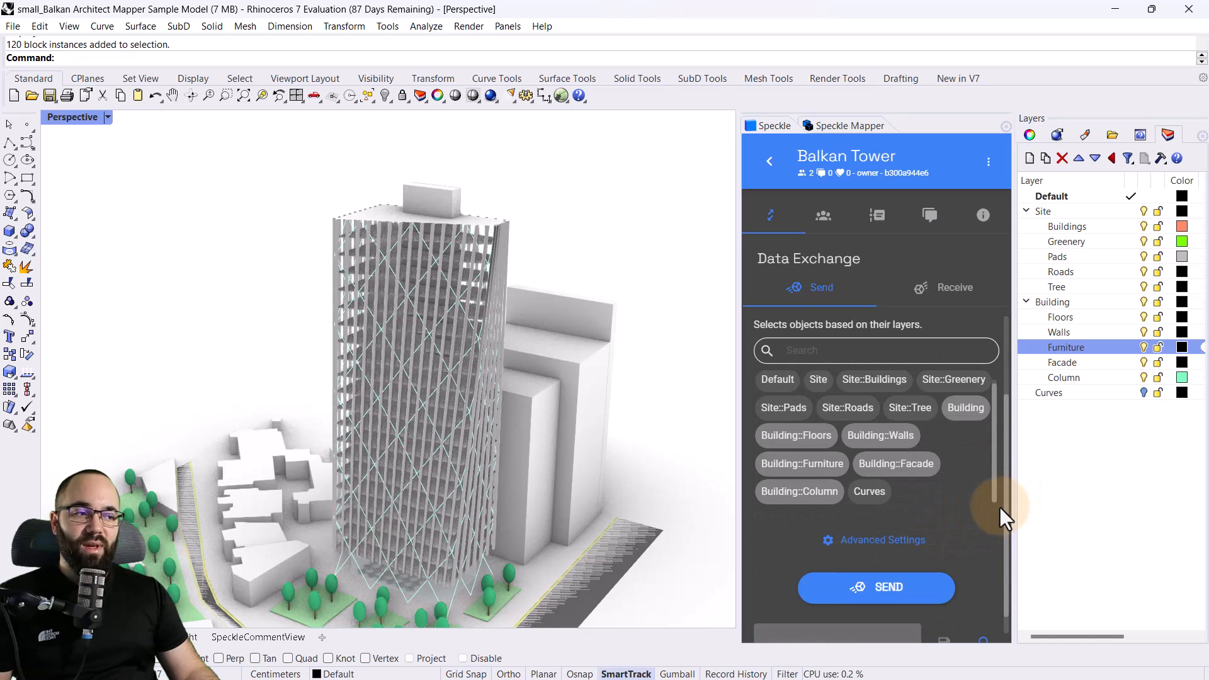
{"action": "left_click", "coordinate": [849, 570]}
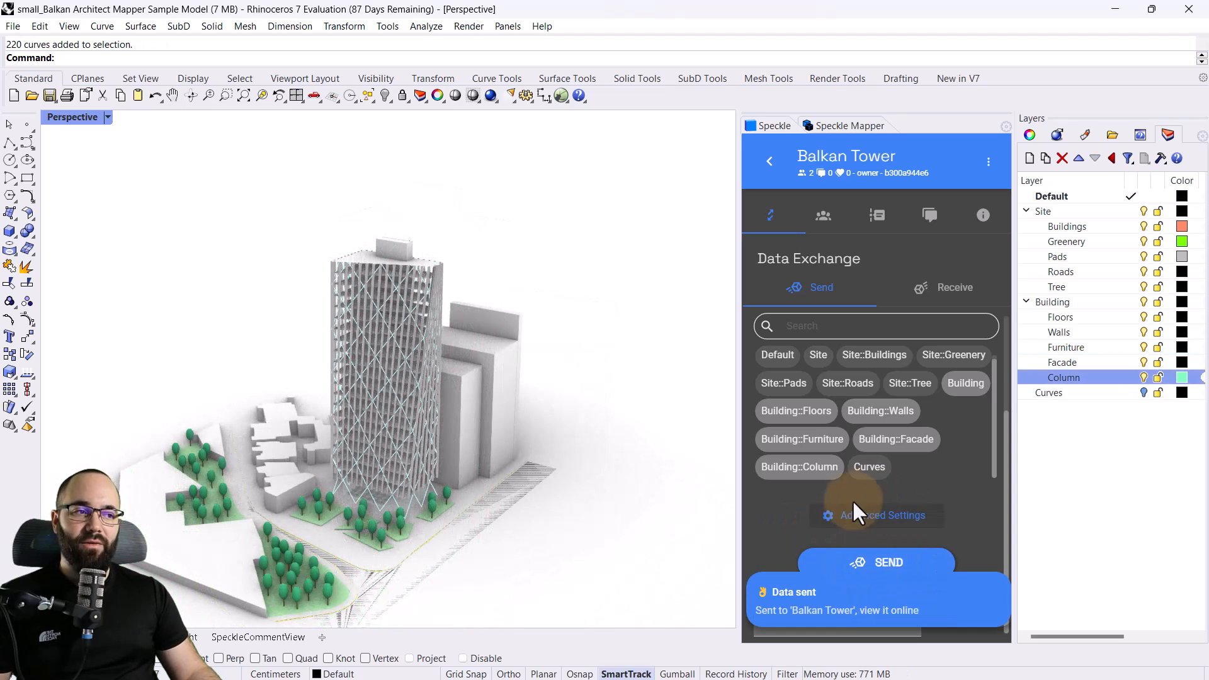
Switch to Revit and reopen the Balkan Tower project in Speckle, set to receive data
{"action": "left_click", "coordinate": [1114, 4]}
{"action": "left_click", "coordinate": [859, 431]}
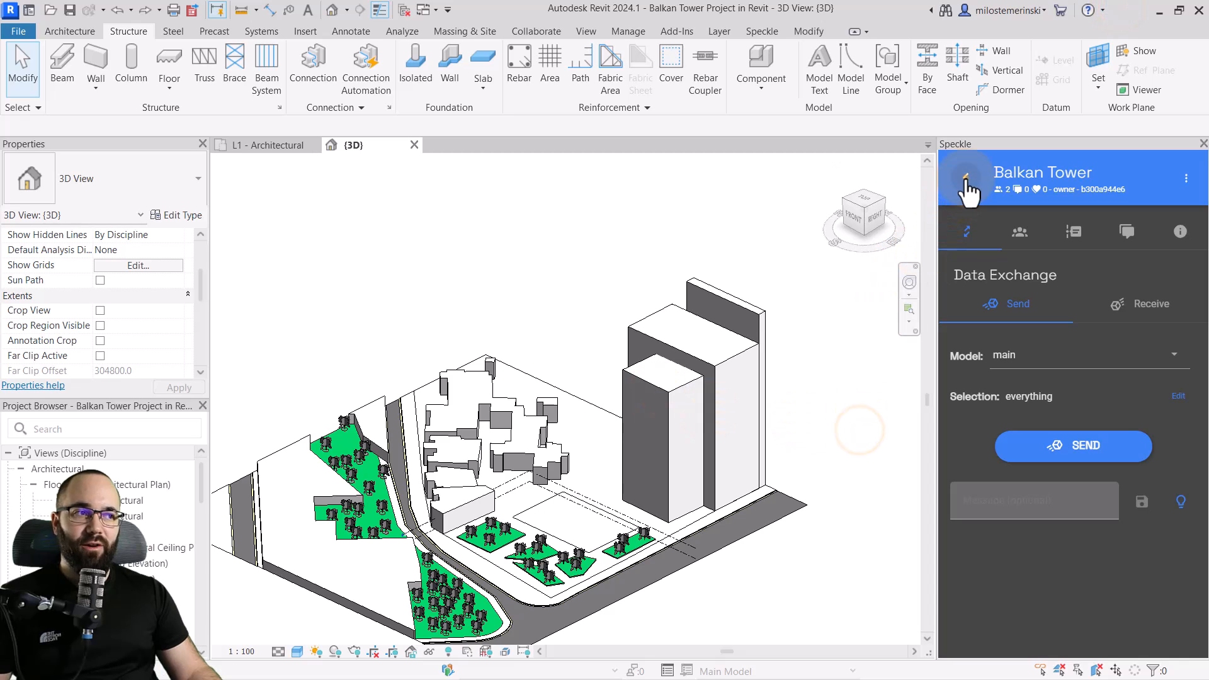
{"action": "left_click", "coordinate": [965, 179]}
{"action": "left_click", "coordinate": [978, 422]}
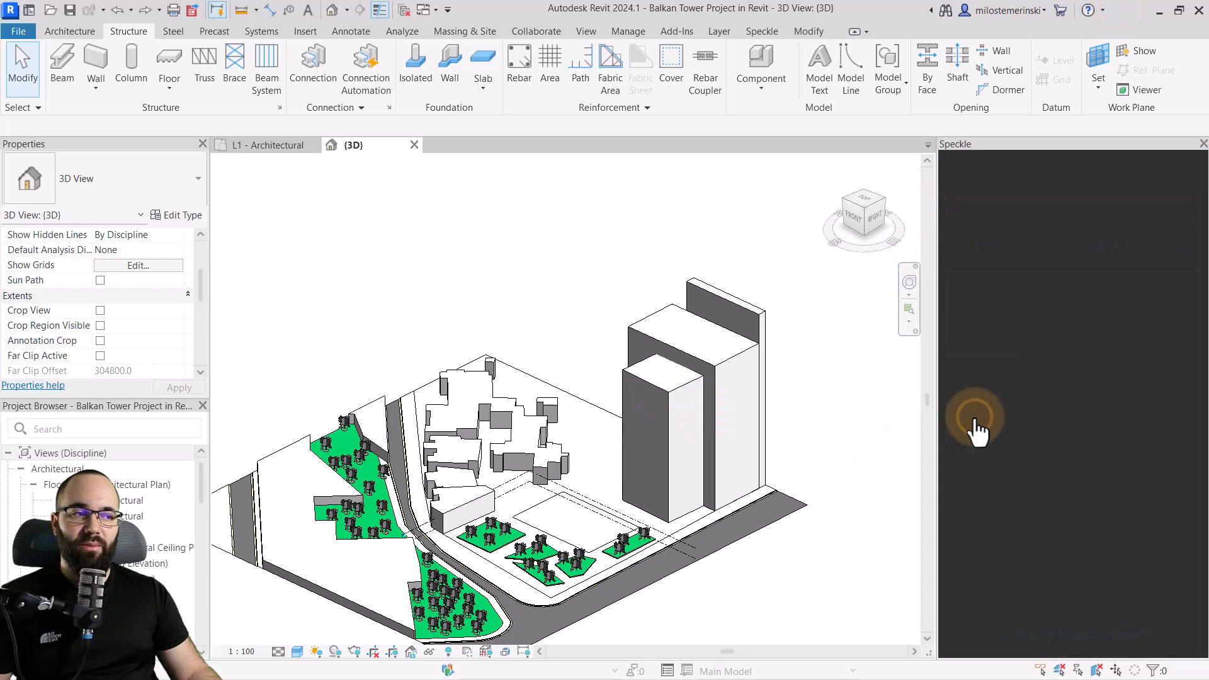
{"action": "left_click", "coordinate": [1139, 305]}
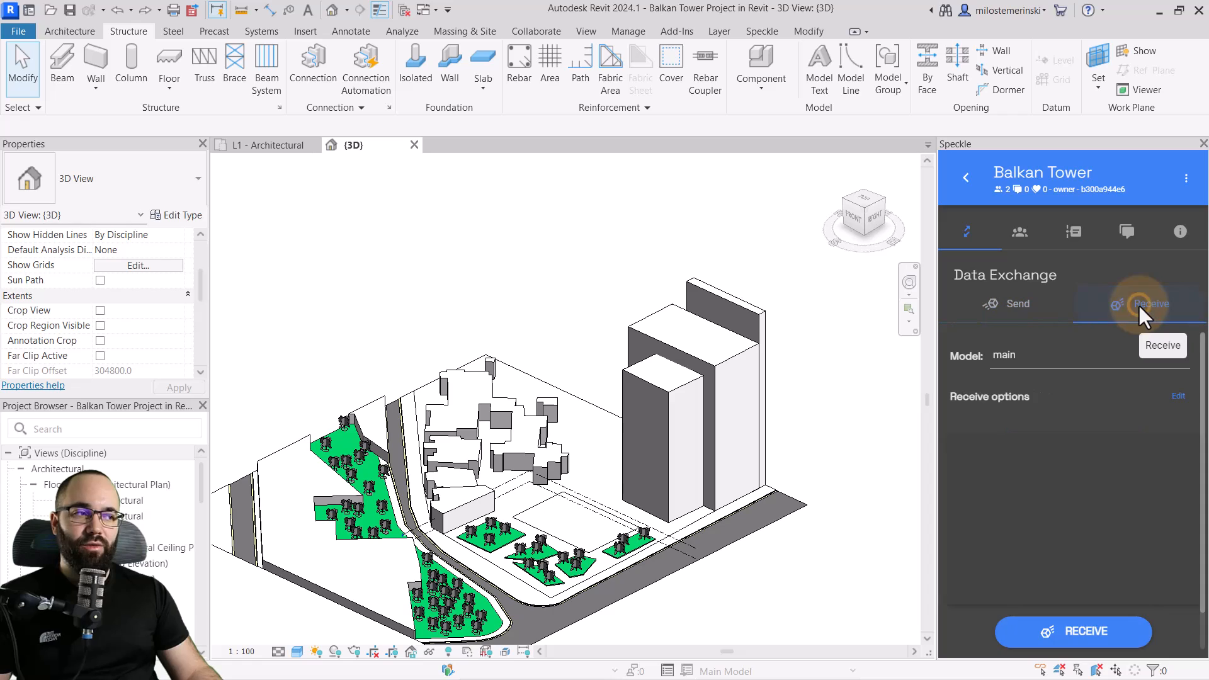
Receive the building model from Speckle into the Revit project
{"action": "left_click", "coordinate": [1012, 355]}
{"action": "left_click", "coordinate": [1021, 432]}
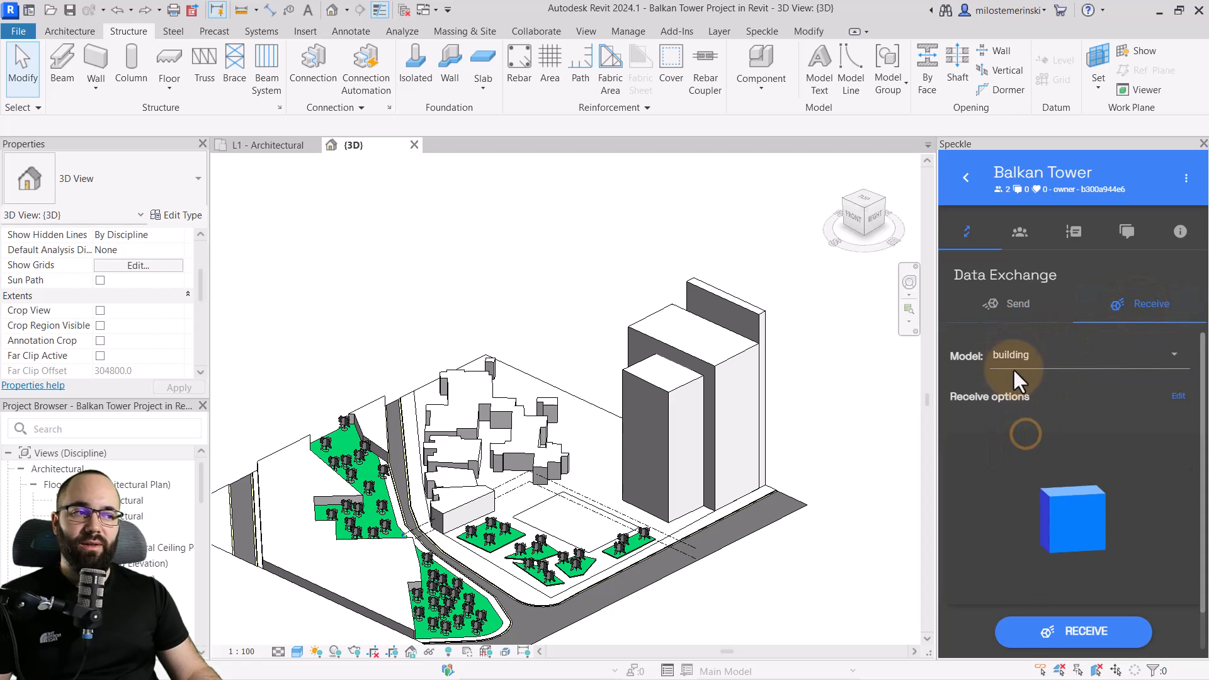
{"action": "left_click", "coordinate": [1099, 631]}
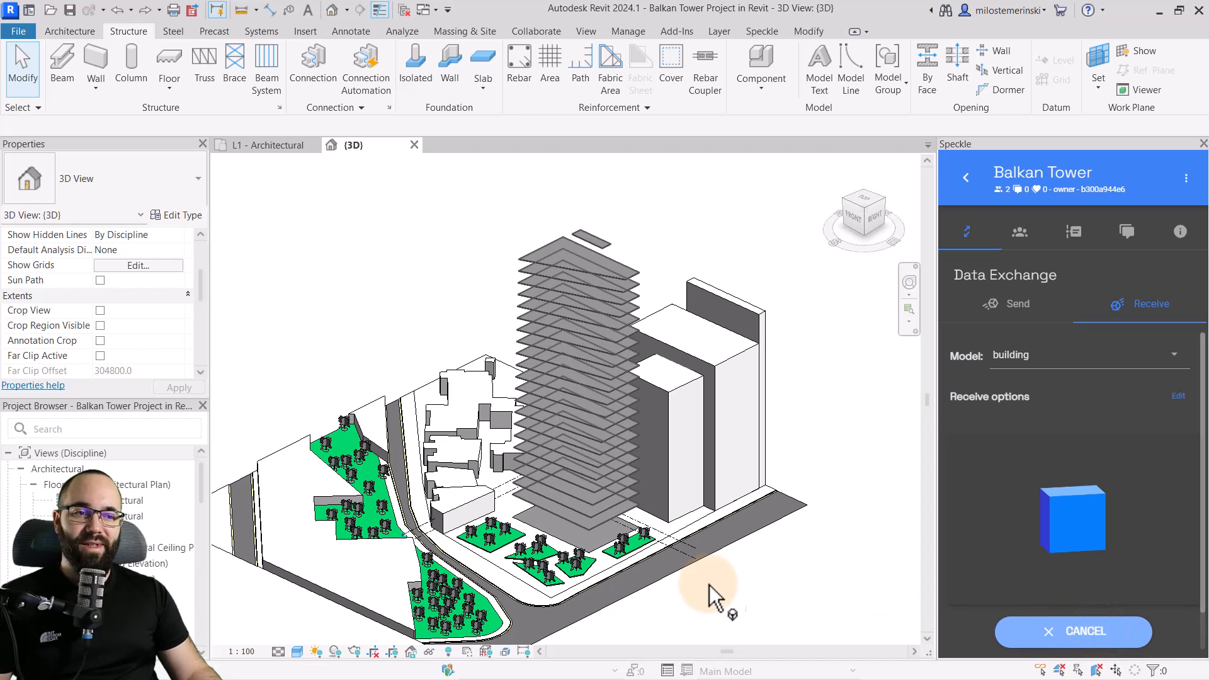
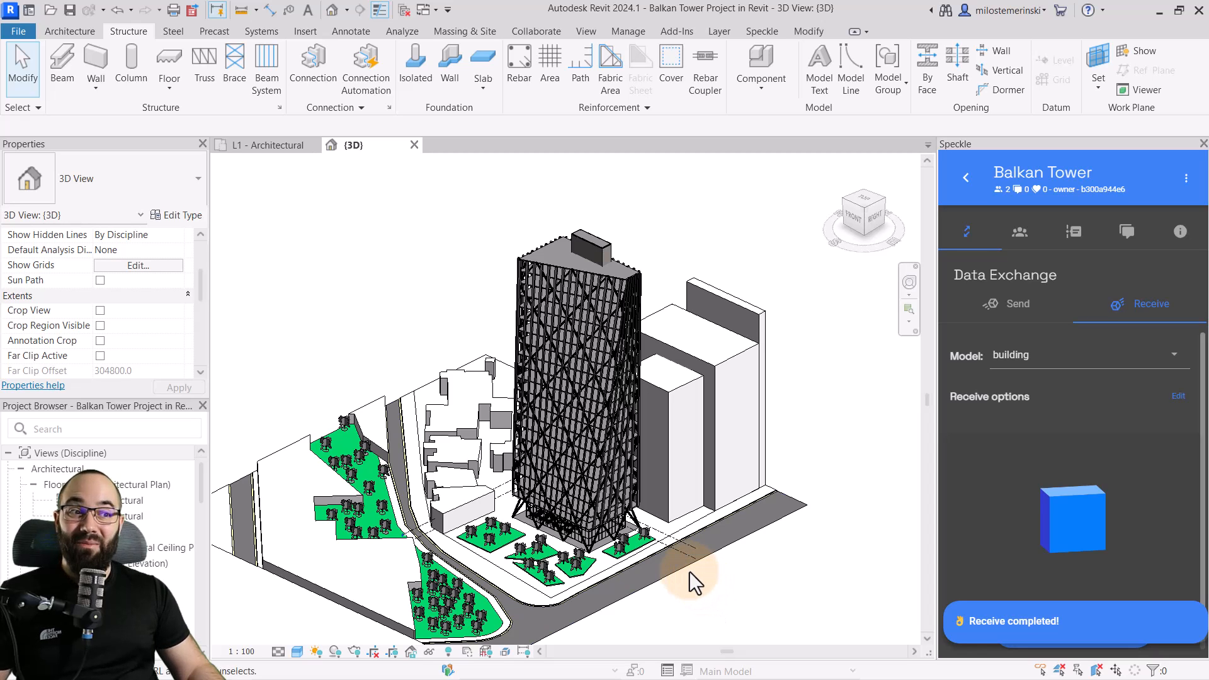
Inspect the layer structure of the wall type used for the box on the tower's roof
{"action": "scroll", "coordinate": [591, 244], "scroll_direction": "up", "scroll_amount": 5}
{"action": "mouse_move", "coordinate": [700, 311]}
{"action": "middle_mouse_down", "text": "shift"}
{"action": "mouse_move", "coordinate": [737, 339]}
{"action": "mouse_move", "coordinate": [722, 307]}
{"action": "middle_mouse_up", "text": "shift"}
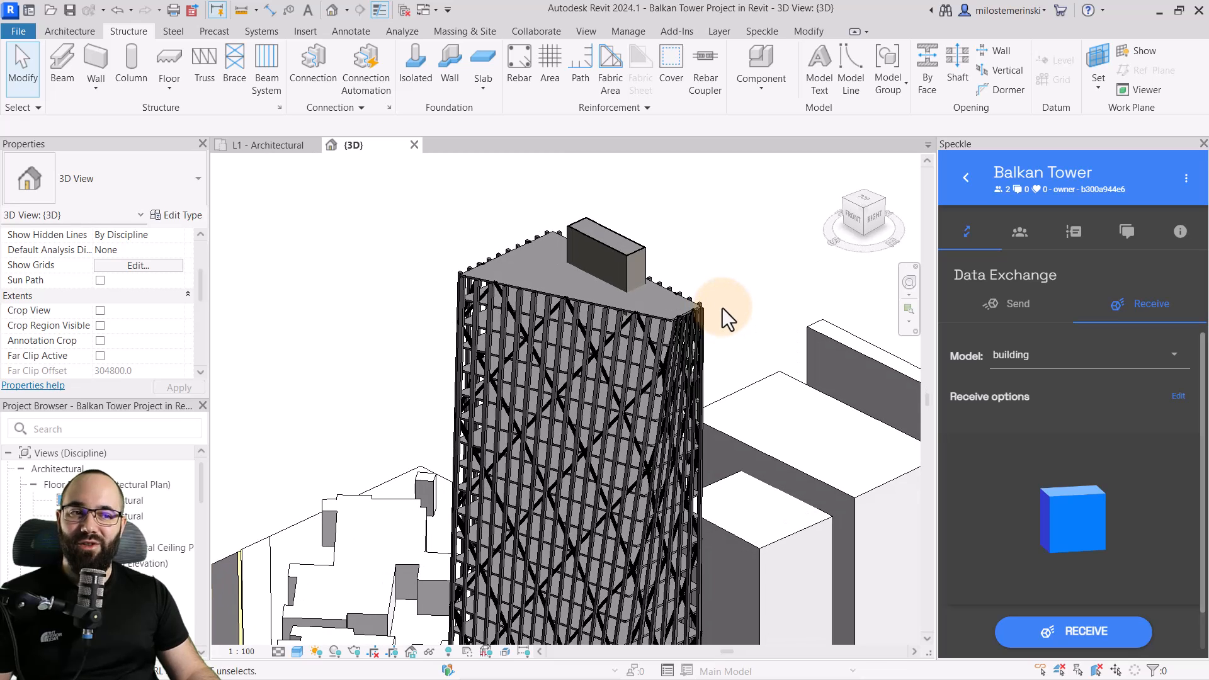
{"action": "left_click", "coordinate": [618, 245]}
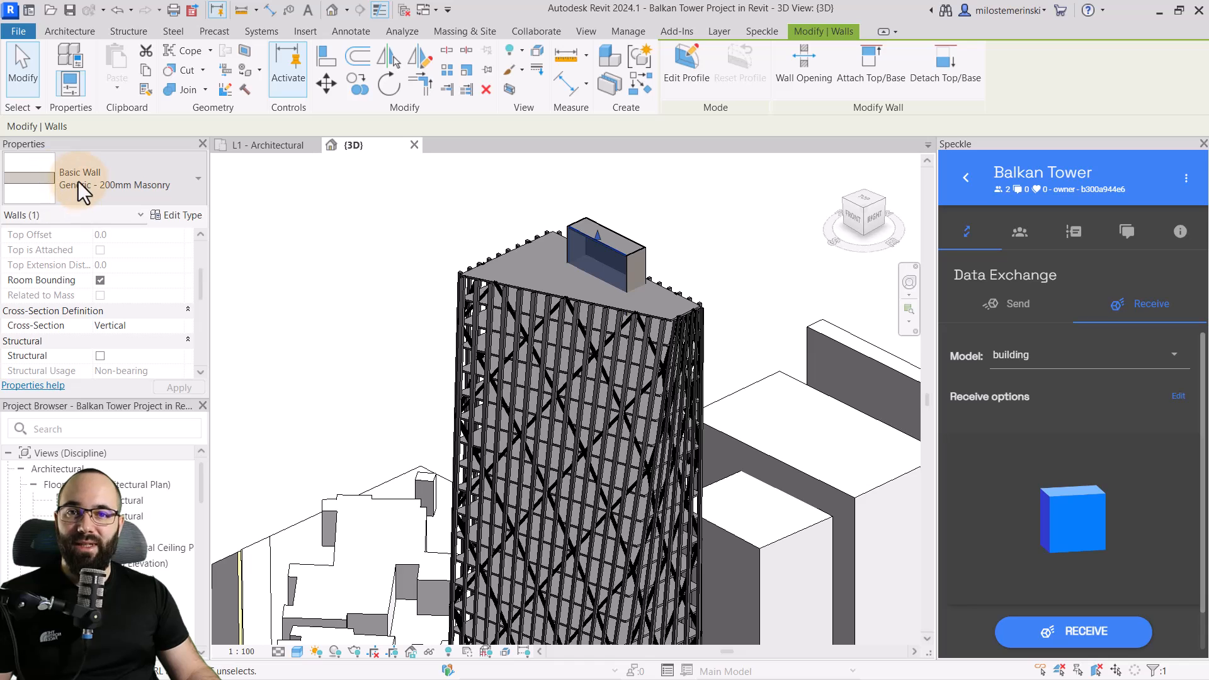
{"action": "left_click", "coordinate": [175, 214]}
{"action": "left_click", "coordinate": [378, 196]}
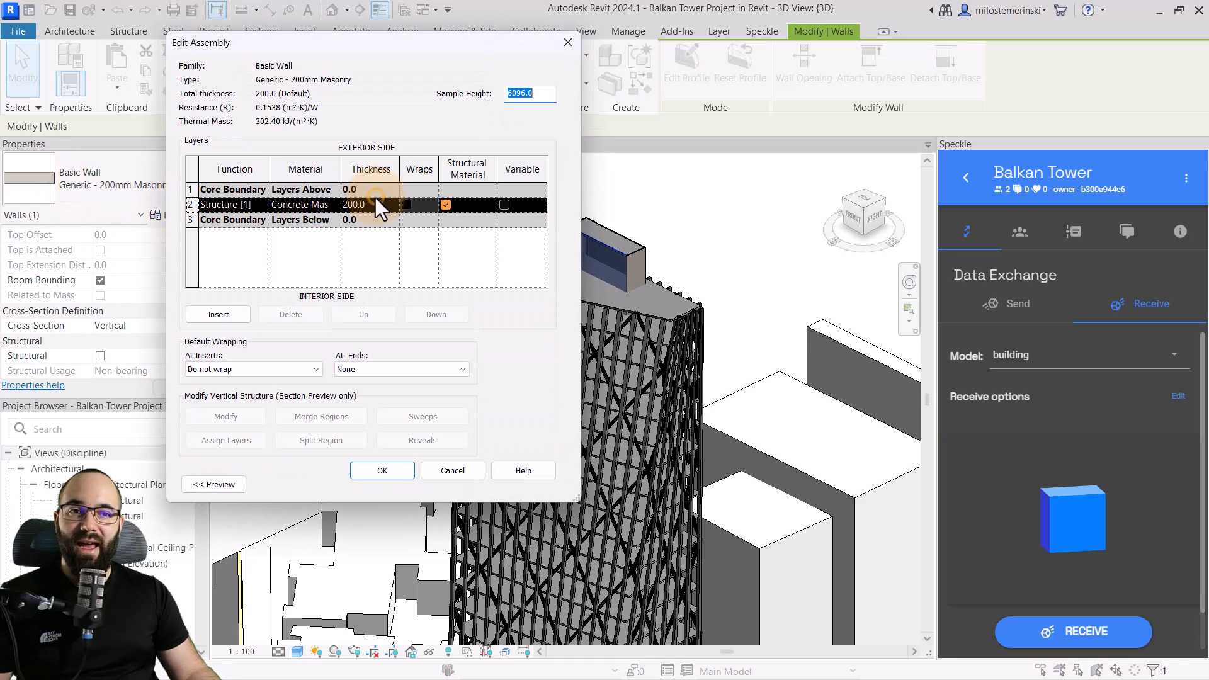
{"action": "left_click", "coordinate": [448, 470]}
{"action": "left_click", "coordinate": [458, 481]}
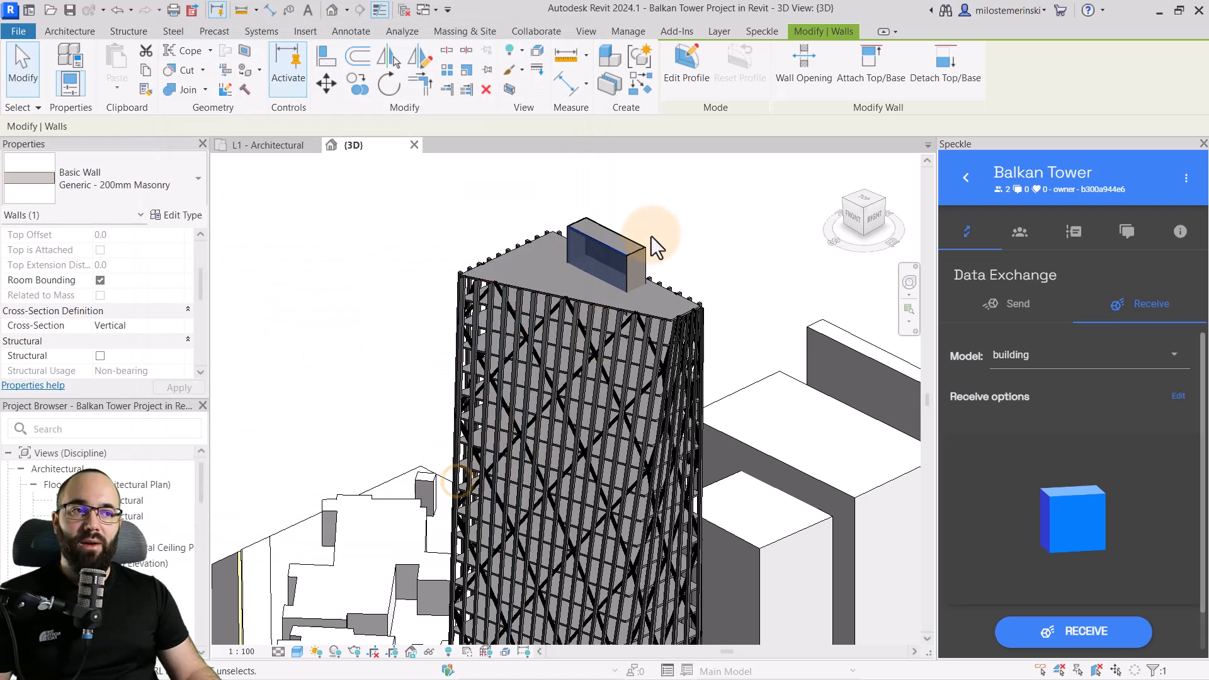
Open the rooftop wall's profile sketch for inspection and leave it without edits
{"action": "left_click", "coordinate": [690, 63]}
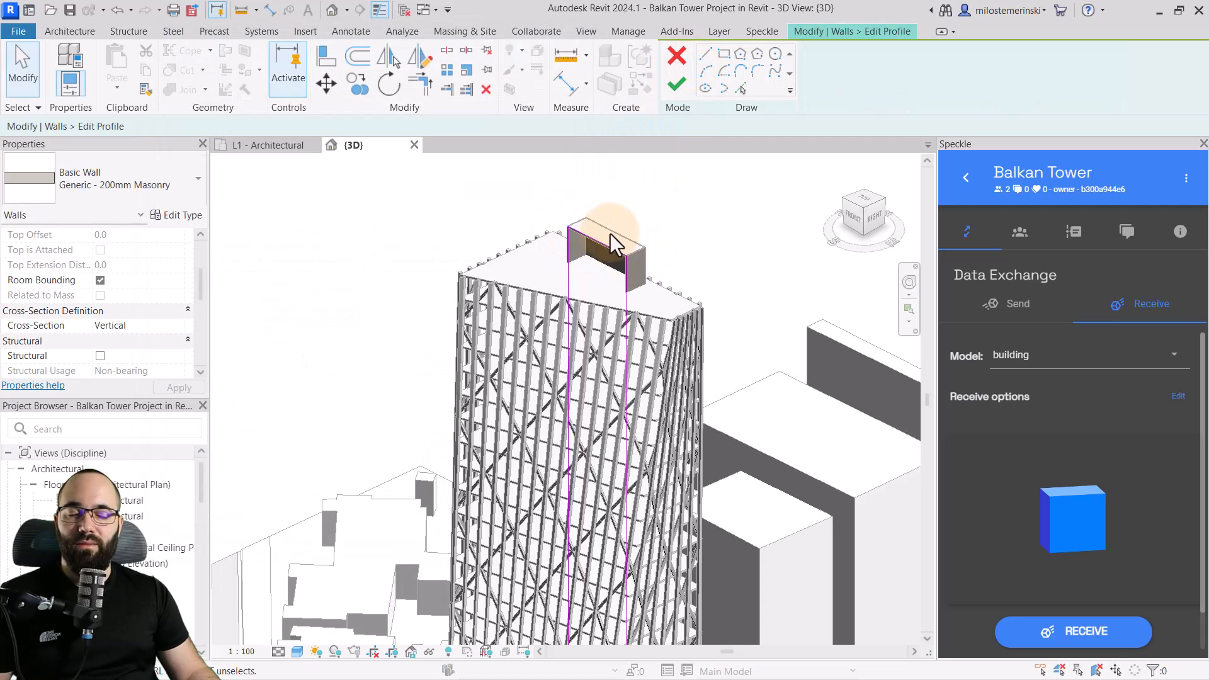
{"action": "left_click", "coordinate": [677, 59]}
{"action": "left_click", "coordinate": [696, 218]}
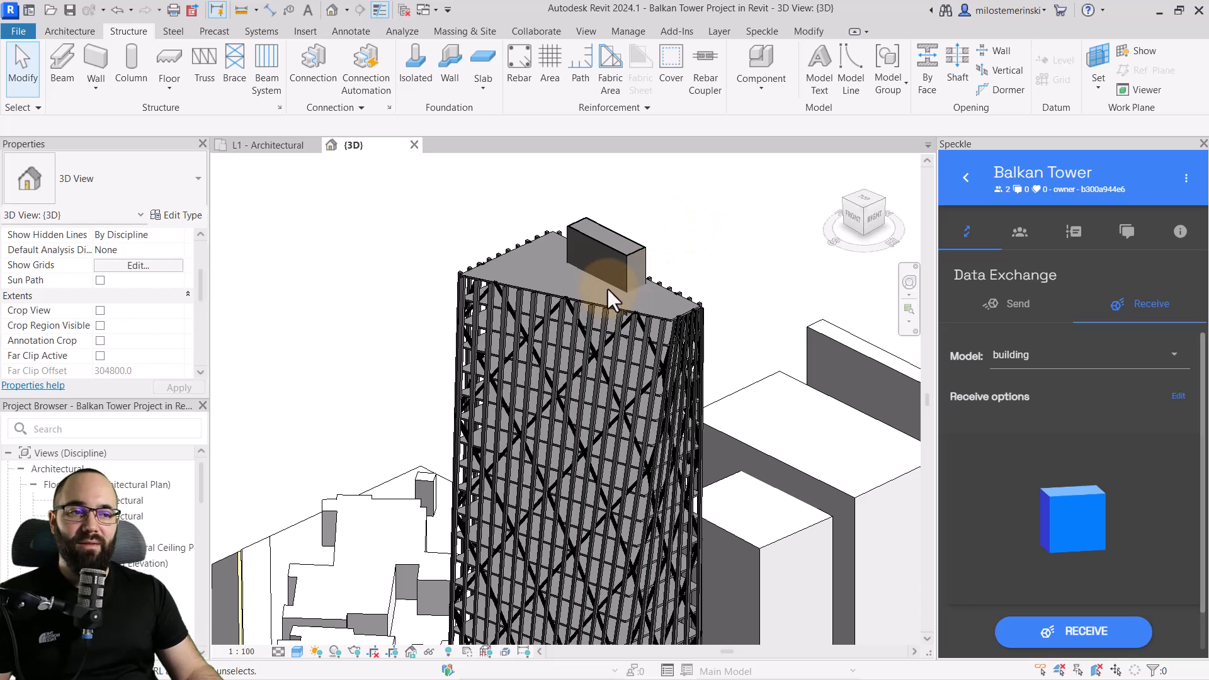
Open the boundary sketch of the tower's top floor slab for inspection and leave it without edits
{"action": "left_click", "coordinate": [597, 302]}
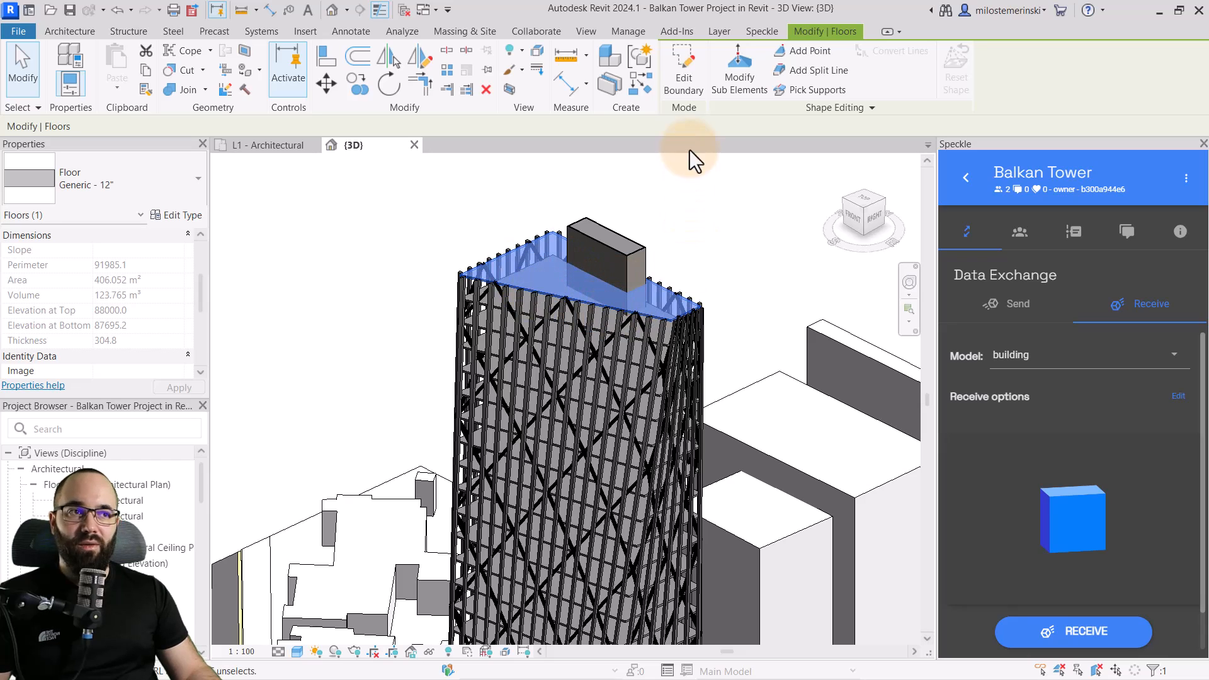
{"action": "left_click", "coordinate": [685, 88]}
{"action": "scroll", "coordinate": [680, 251], "scroll_direction": "down", "scroll_amount": 4}
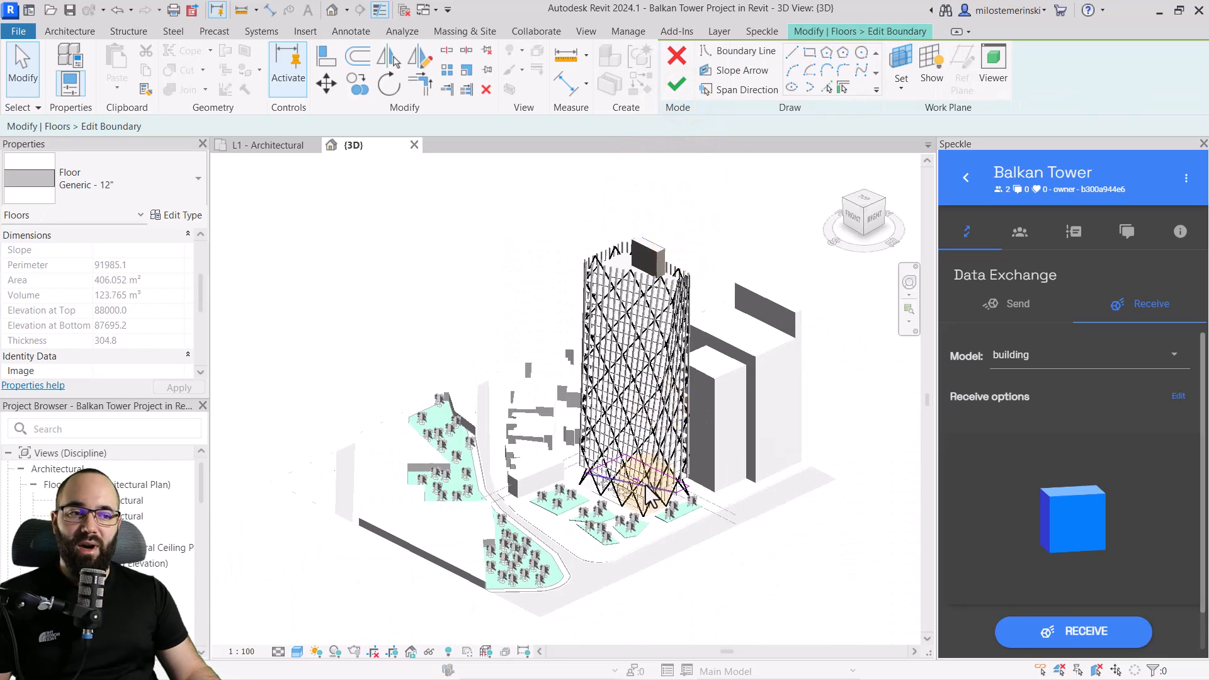
{"action": "scroll", "coordinate": [649, 474], "scroll_direction": "up", "scroll_amount": 2}
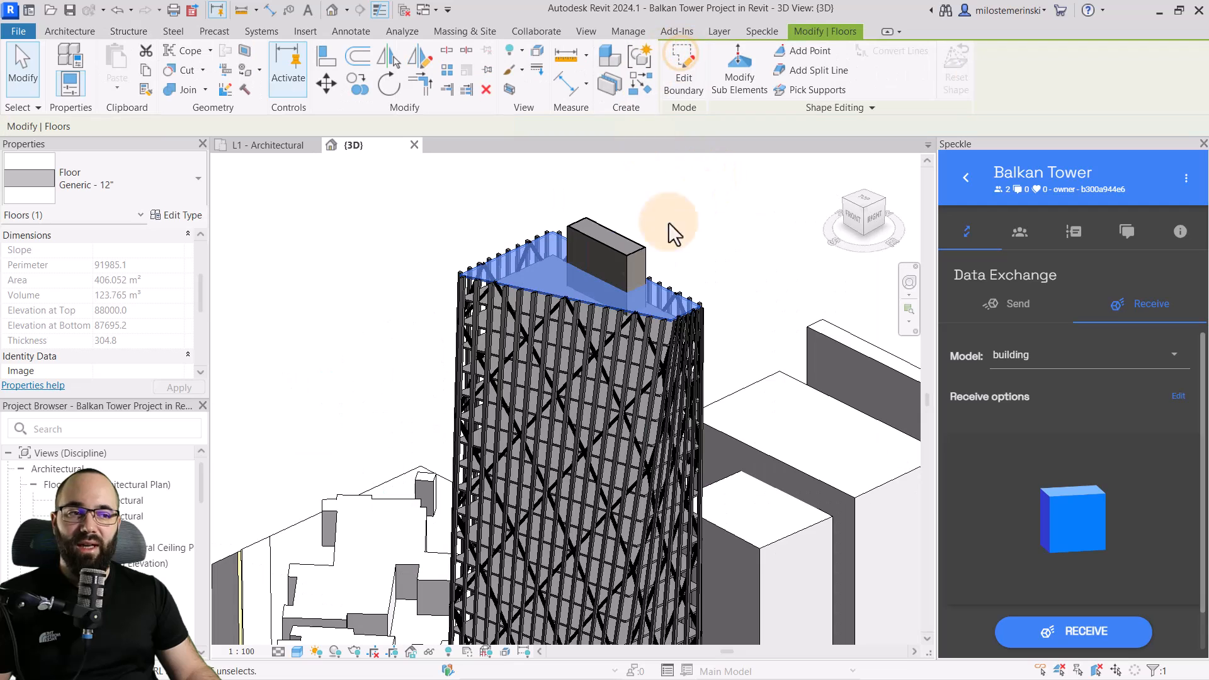
Inspect the layer structure of the top slab's floor type and close its type properties without changes
{"action": "left_click", "coordinate": [185, 215]}
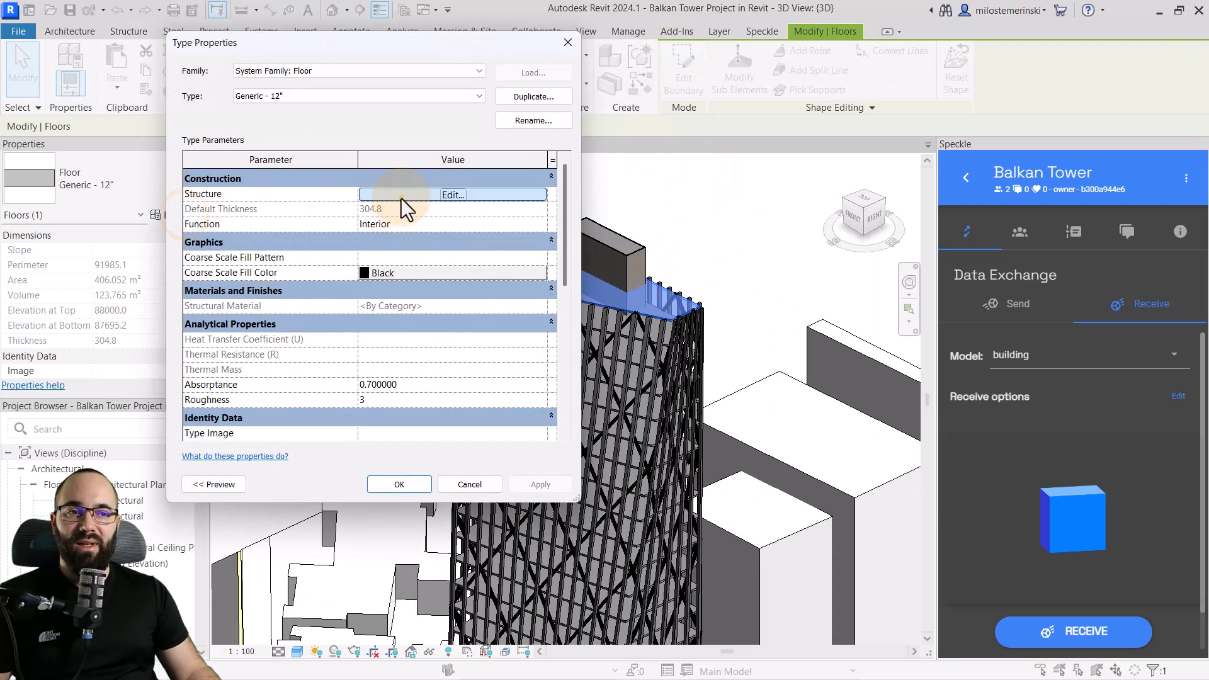
{"action": "left_click", "coordinate": [401, 198]}
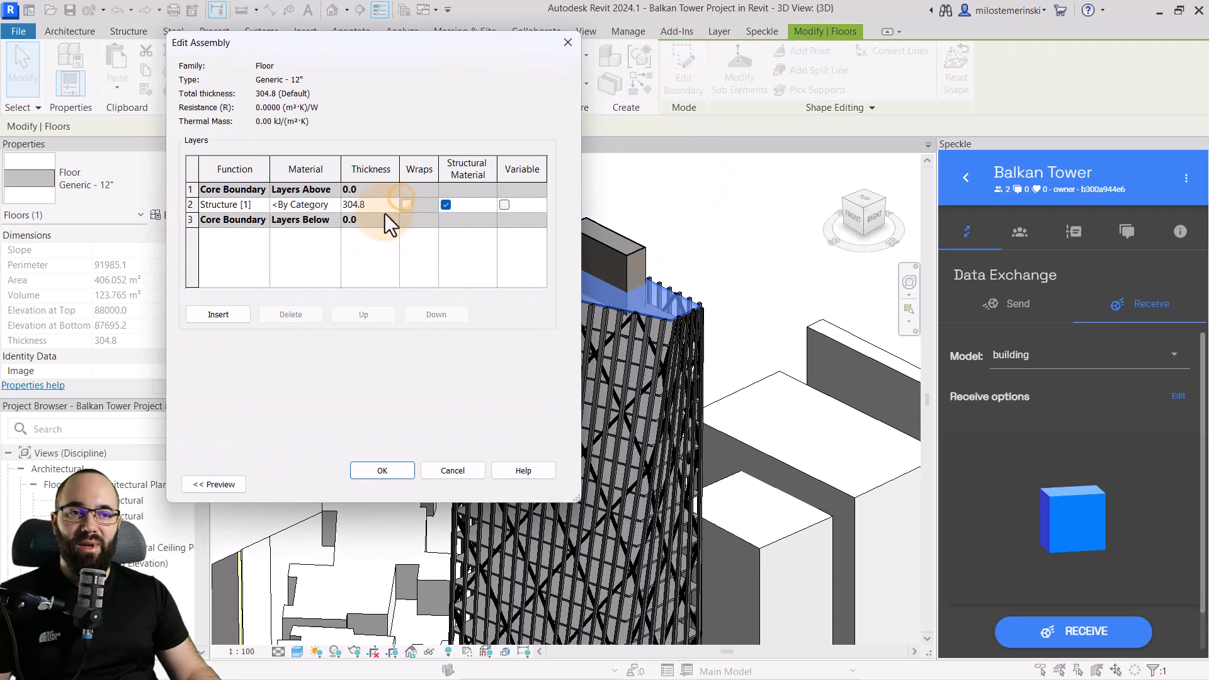
{"action": "left_click", "coordinate": [453, 471]}
{"action": "left_click", "coordinate": [566, 44]}
{"action": "left_click", "coordinate": [723, 293]}
Check the element category of one of the tower's facade mullions and clear the selection
{"action": "scroll", "coordinate": [723, 292], "scroll_direction": "up", "scroll_amount": 5}
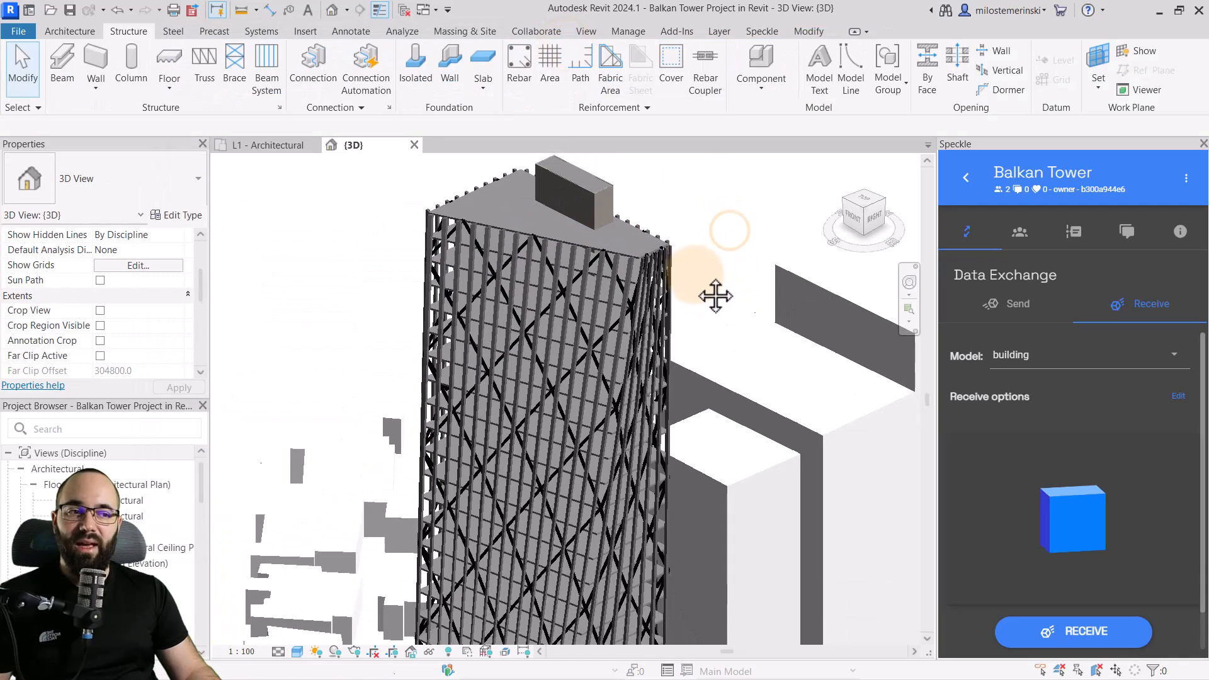
{"action": "left_click", "coordinate": [580, 288]}
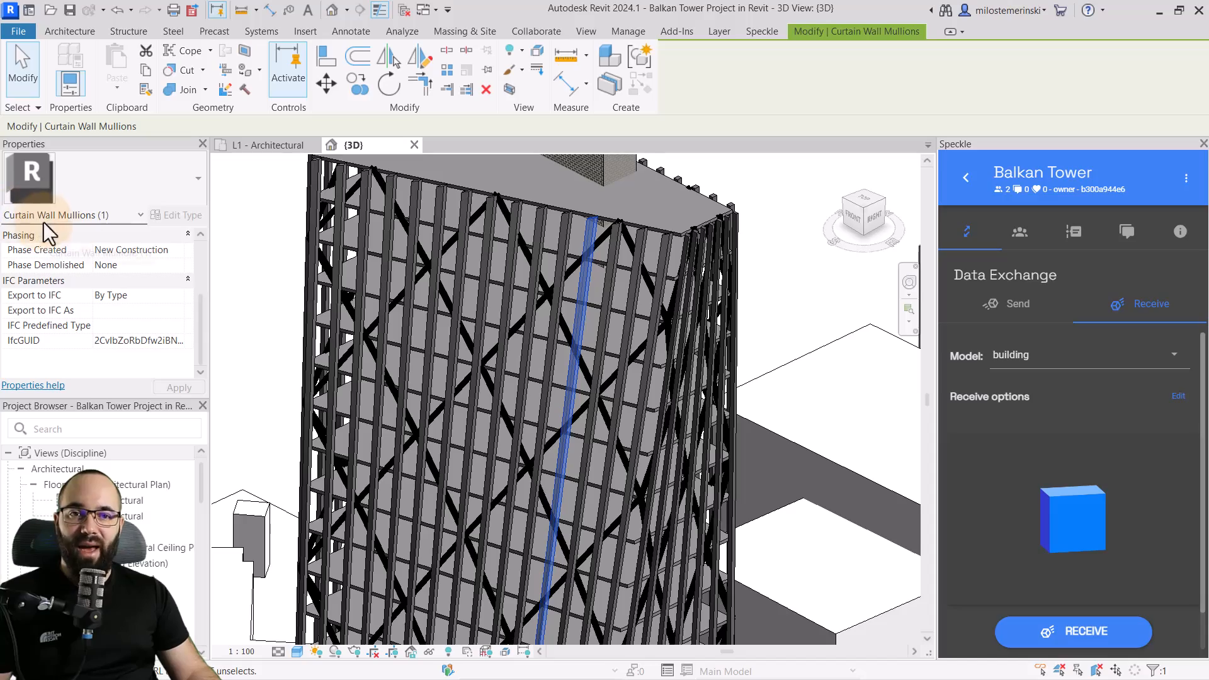
{"action": "left_click", "coordinate": [256, 277]}
{"action": "scroll", "coordinate": [552, 274], "scroll_direction": "down", "scroll_amount": 5}
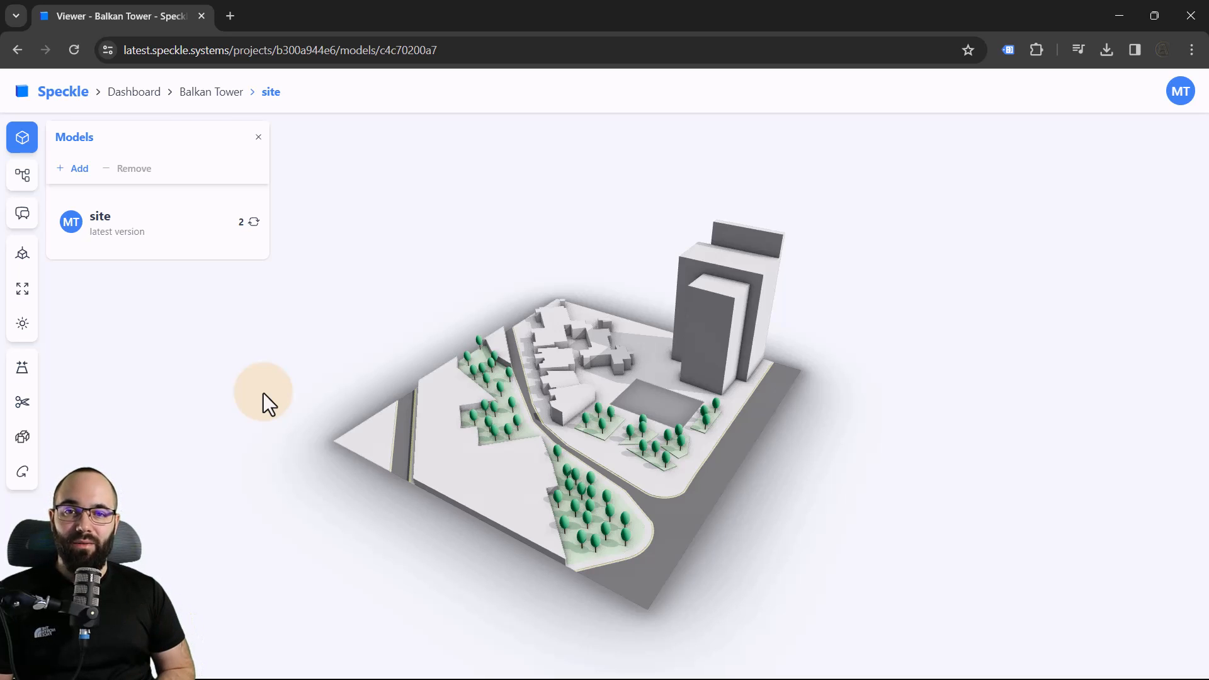
In the Speckle web app, go to the Balkan Tower project page and open the site model in the 3D viewer
{"action": "mouse_move", "coordinate": [415, 529]}
{"action": "left_mouse_down"}
{"action": "mouse_move", "coordinate": [471, 539]}
{"action": "mouse_move", "coordinate": [407, 535]}
{"action": "mouse_move", "coordinate": [488, 542]}
{"action": "mouse_move", "coordinate": [428, 542]}
{"action": "left_mouse_up"}
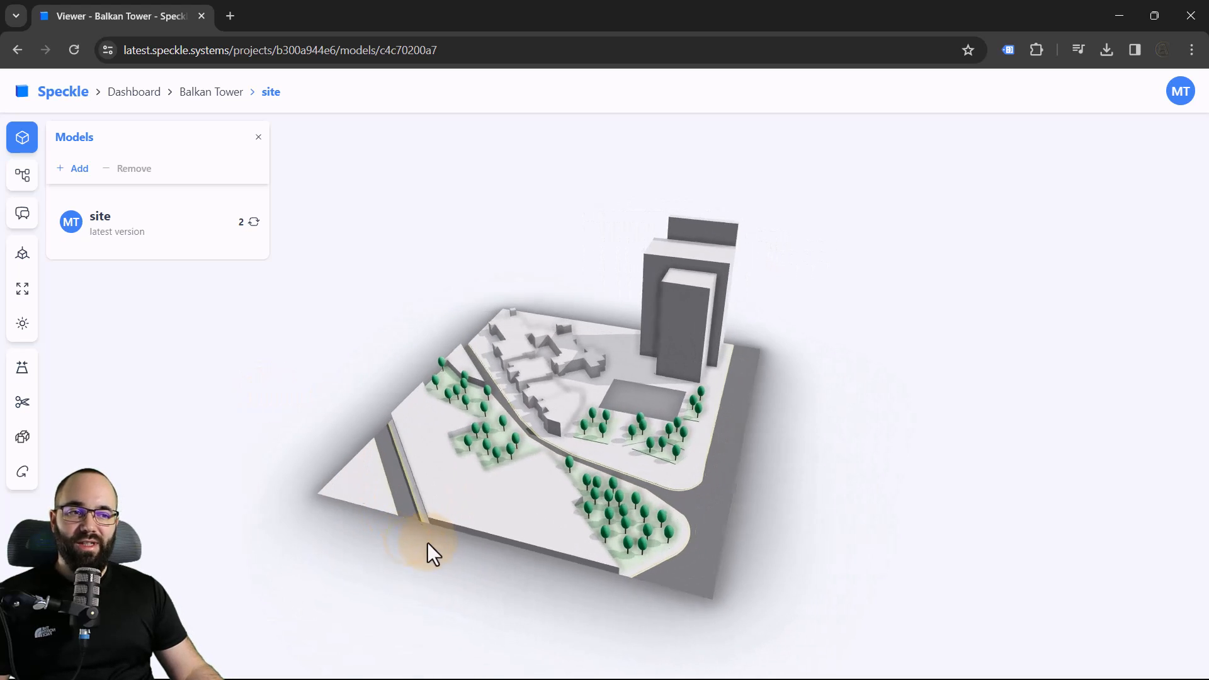
{"action": "left_click", "coordinate": [202, 95]}
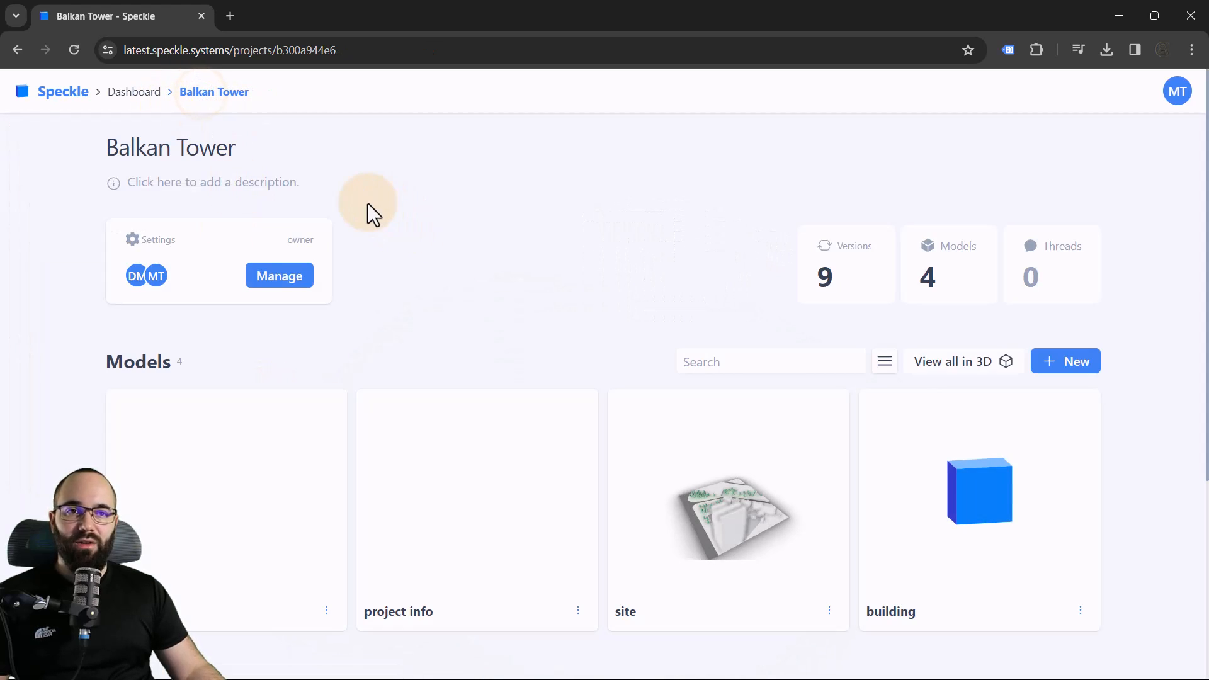
{"action": "scroll", "coordinate": [370, 208], "scroll_direction": "down", "scroll_amount": 1}
{"action": "left_click", "coordinate": [698, 445]}
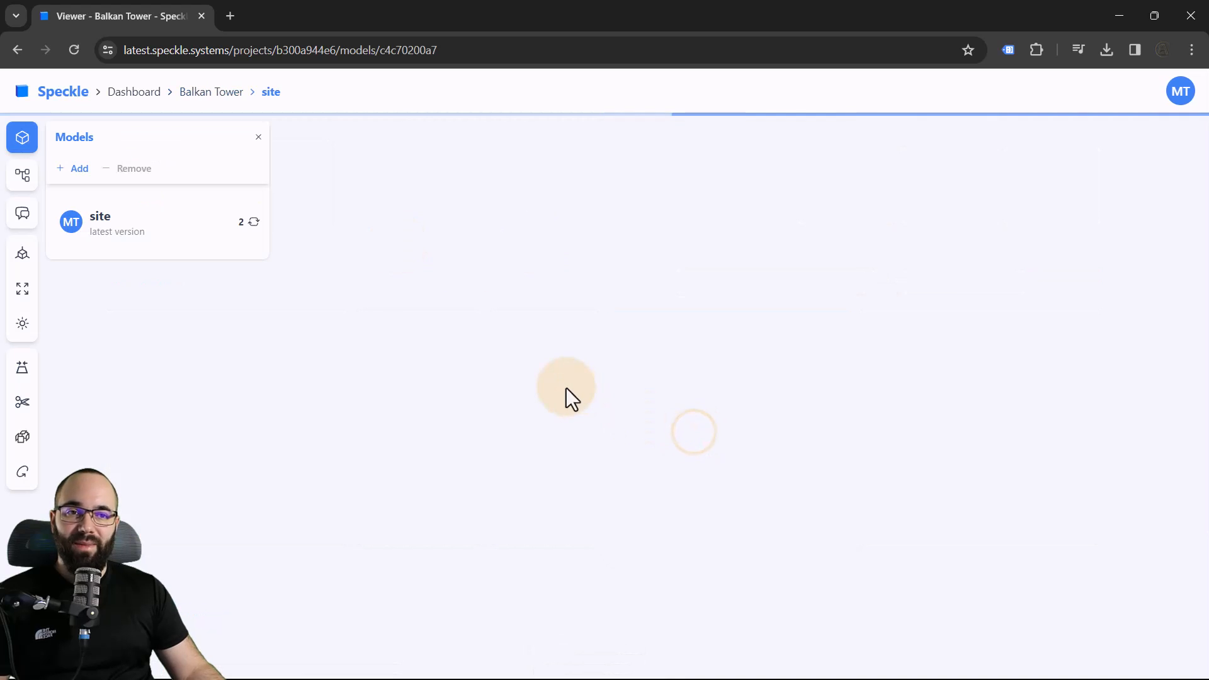
{"action": "left_click_drag", "start_coordinate": [480, 509], "coordinate": [754, 577]}
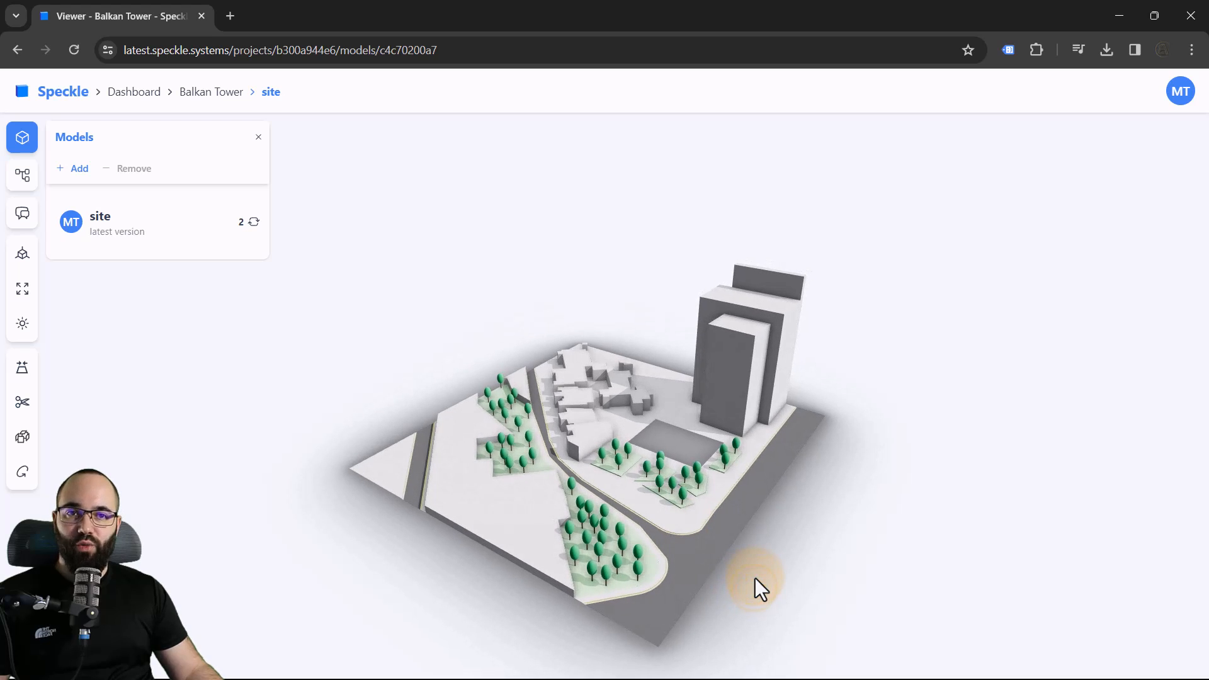
Add the building model to the site model's 3D view to show both together
{"action": "left_click", "coordinate": [79, 170]}
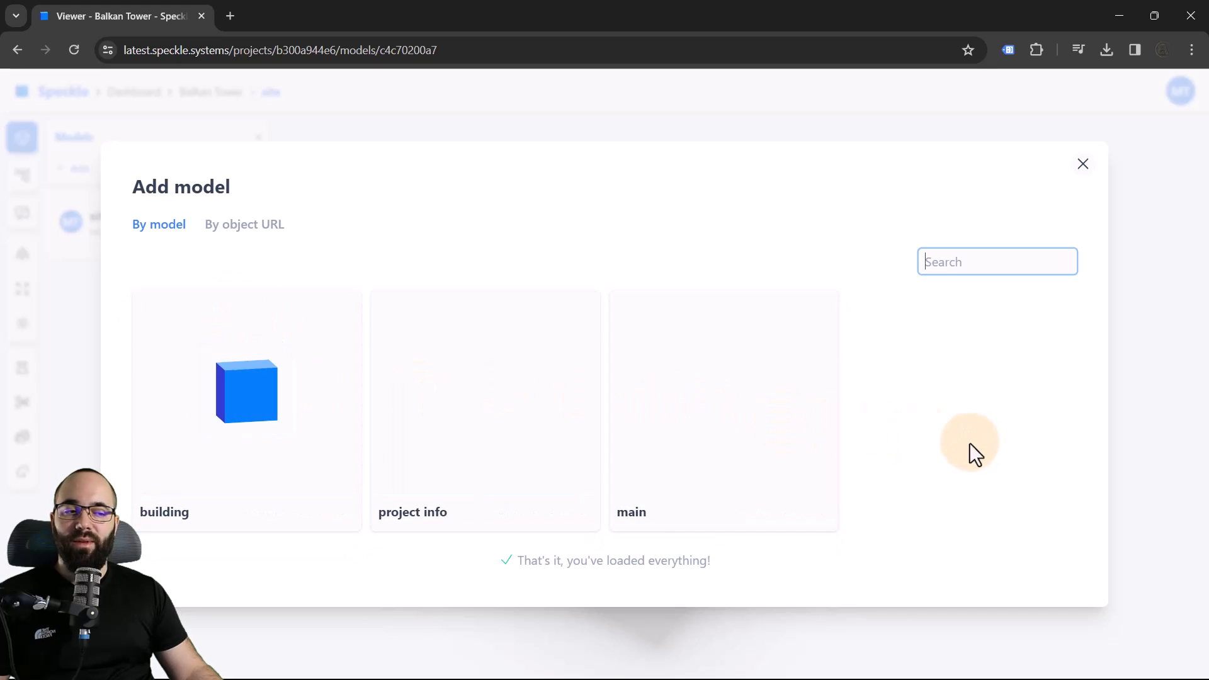
{"action": "left_click", "coordinate": [250, 431]}
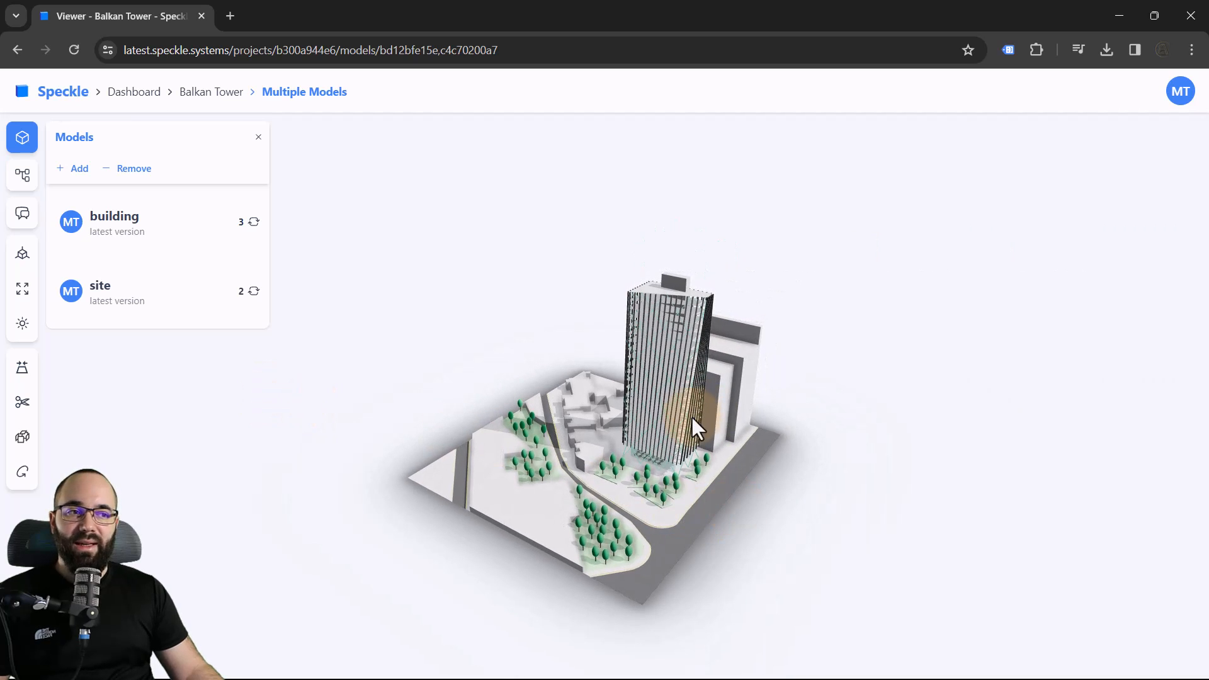
{"action": "mouse_move", "coordinate": [780, 528]}
{"action": "left_mouse_down"}
{"action": "mouse_move", "coordinate": [699, 502]}
{"action": "mouse_move", "coordinate": [765, 536]}
{"action": "mouse_move", "coordinate": [799, 526]}
{"action": "left_mouse_up"}
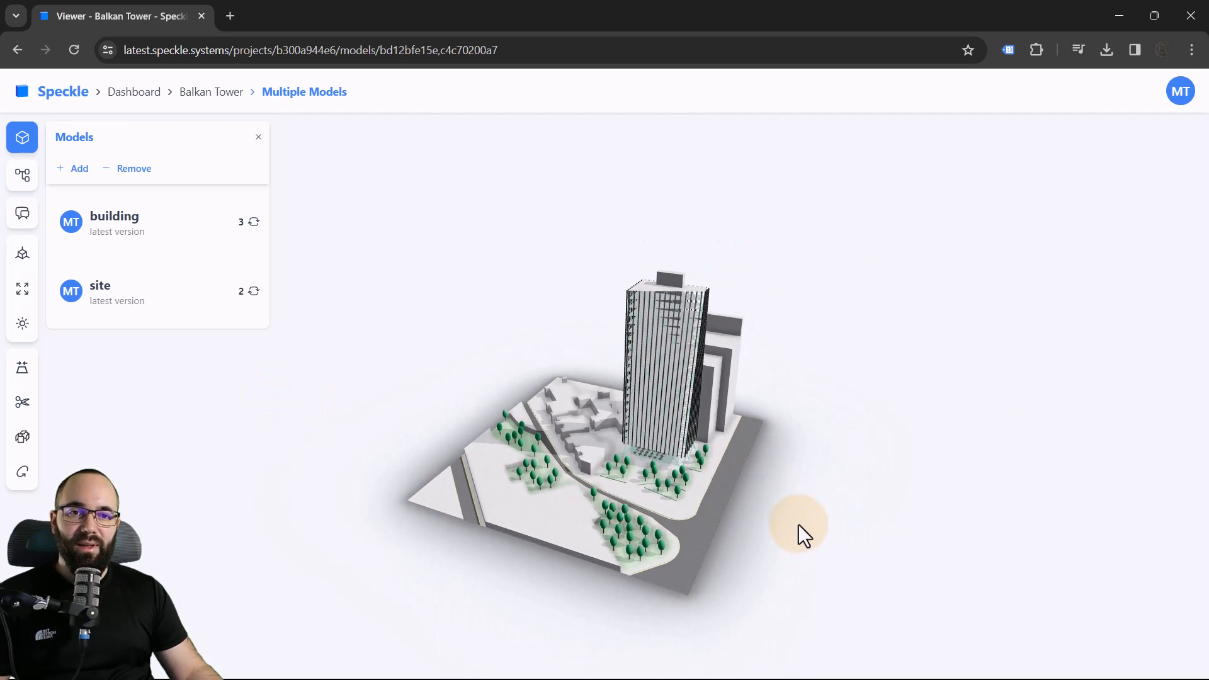
Expand the version histories of the site and building models and examine the combined model
{"action": "left_click", "coordinate": [129, 308]}
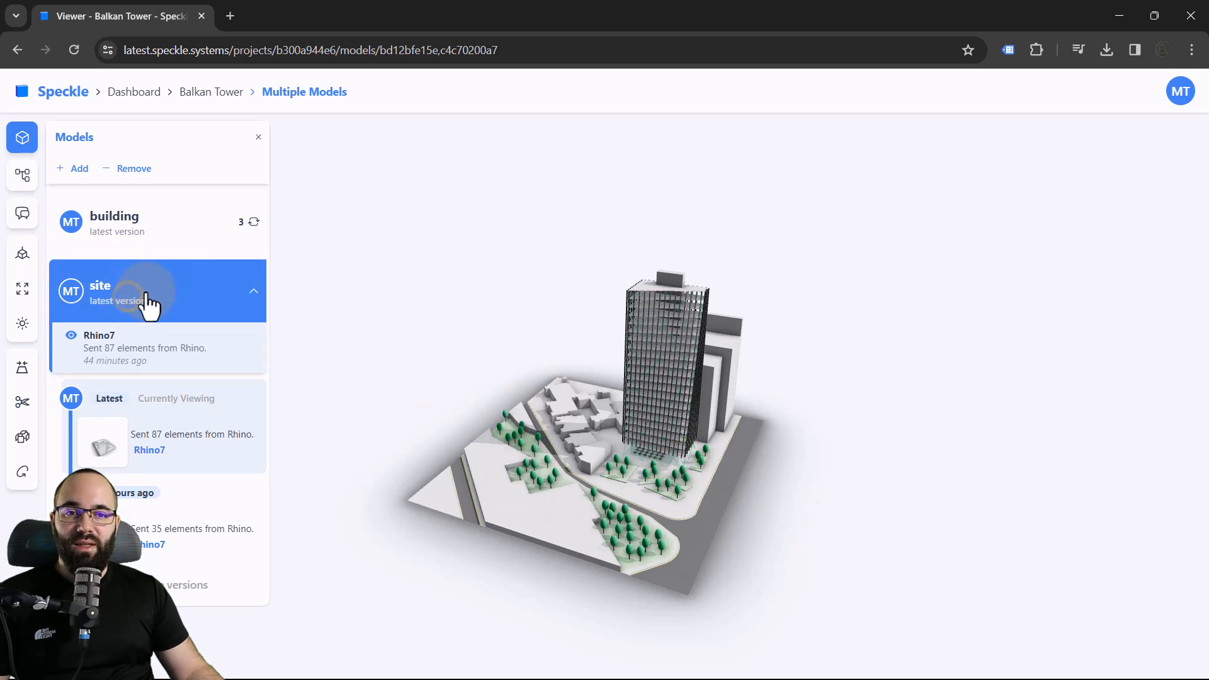
{"action": "left_click", "coordinate": [135, 241]}
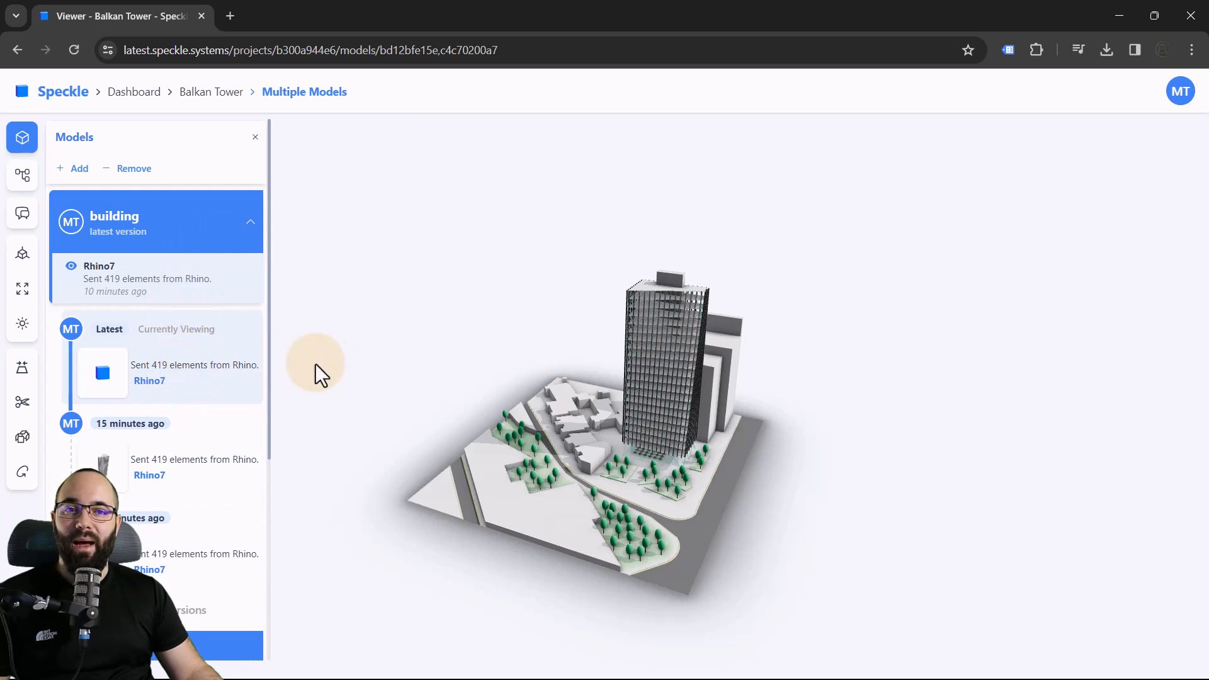
{"action": "scroll", "coordinate": [609, 524], "scroll_direction": "up", "scroll_amount": 2}
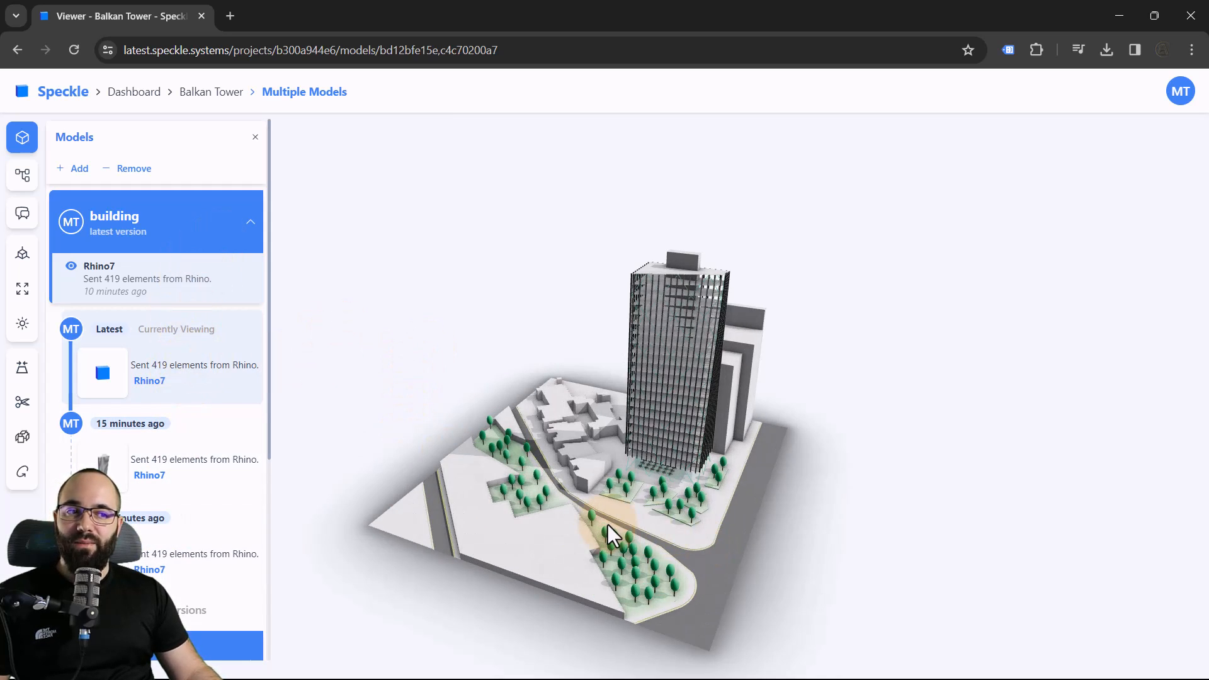